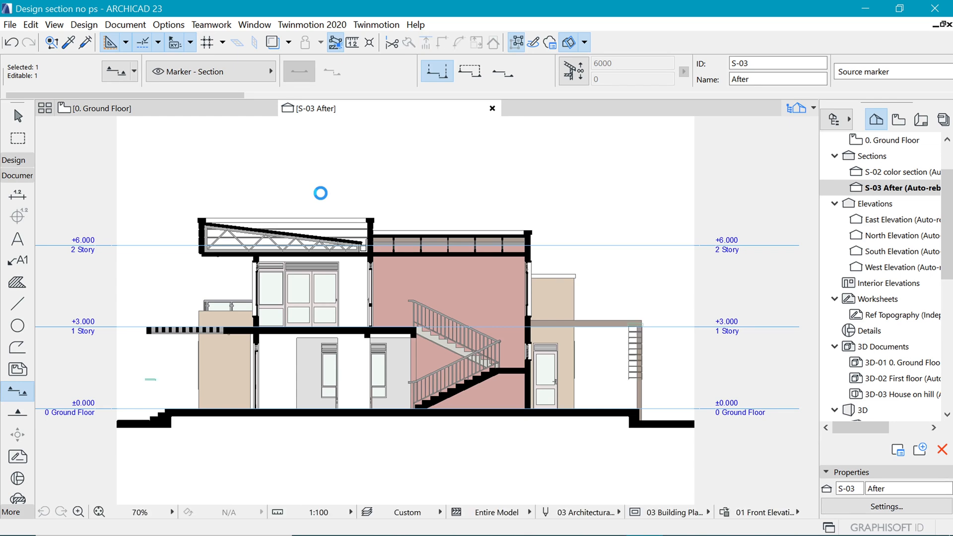
Limit the S-03 section's horizontal range on the ground floor plan and bring its depth boundary closer to the section line.
scroll(434, 249, up, 2)
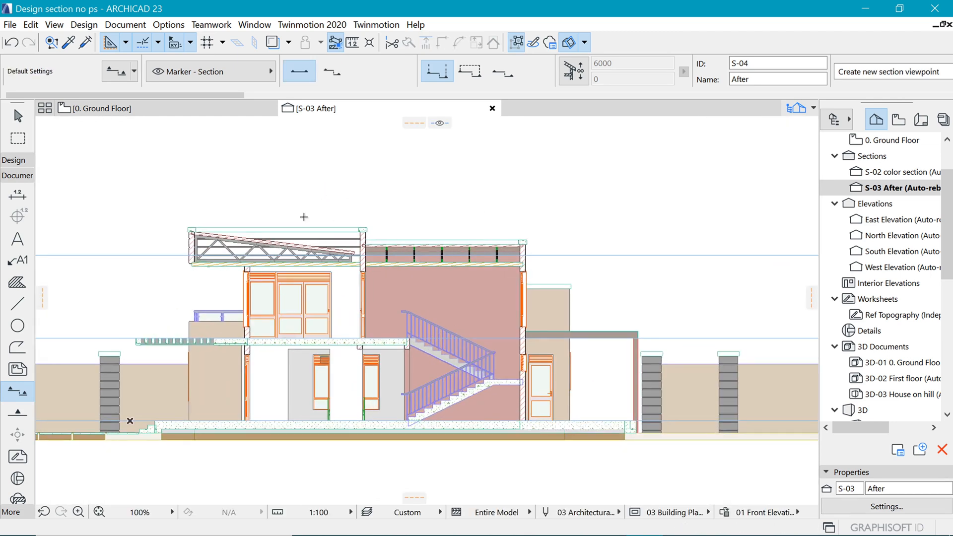
click(88, 112)
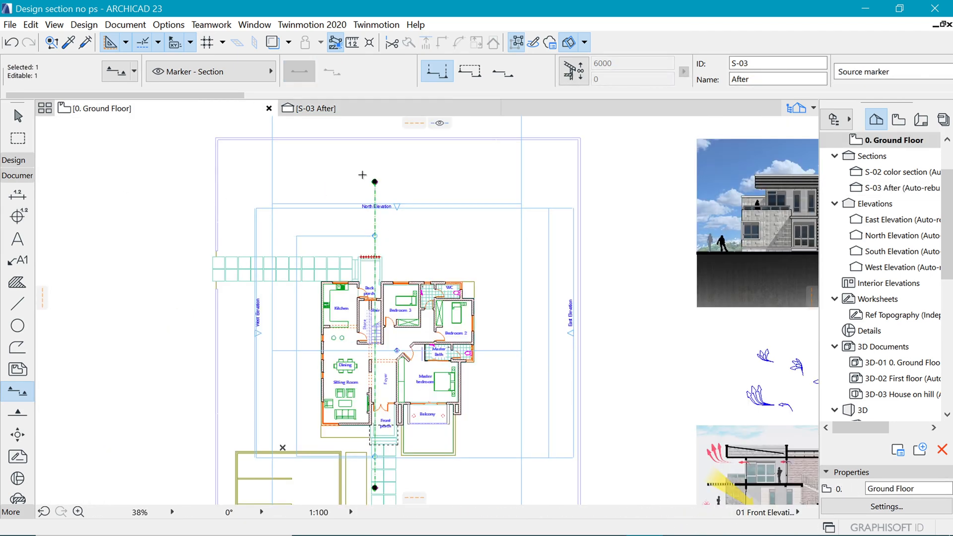
click(469, 71)
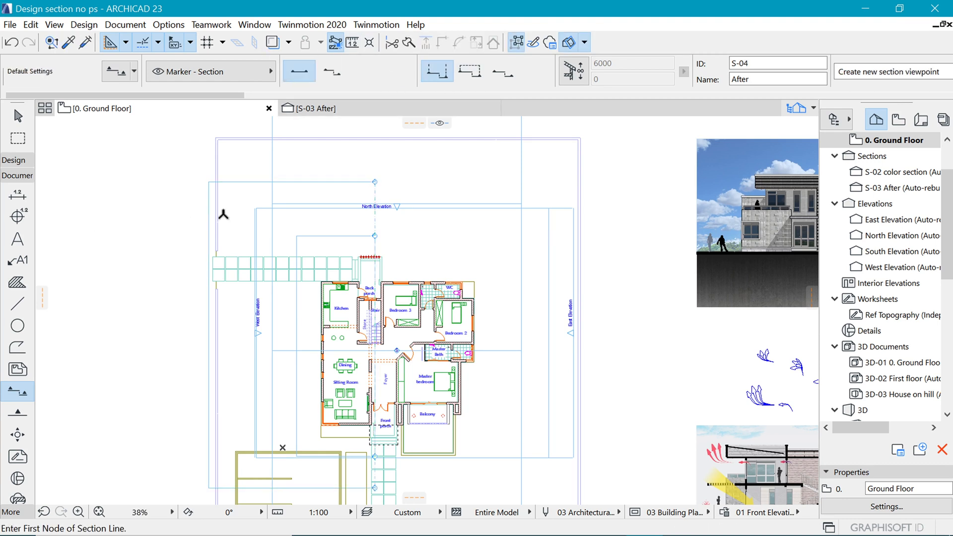
click(209, 203)
key(Escape)
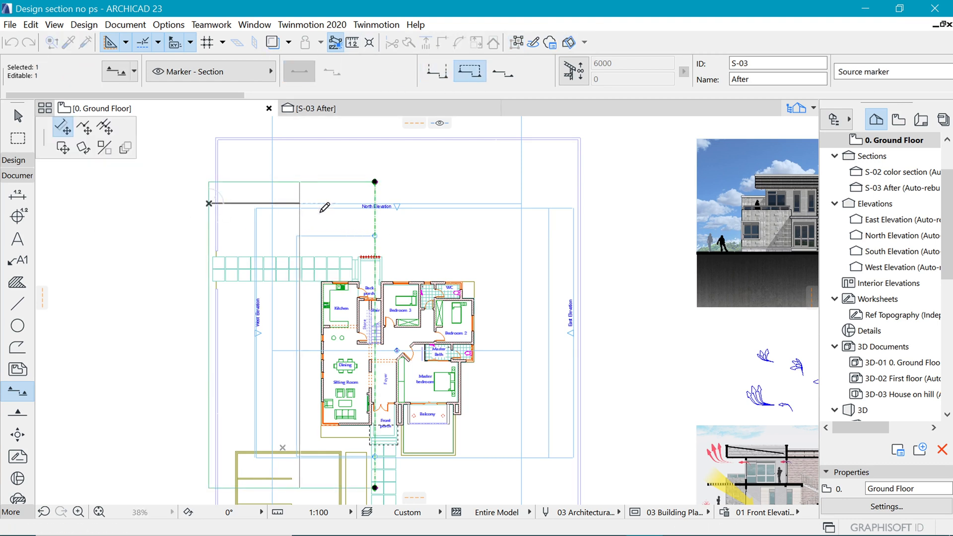
Open section S-03 with the current view settings, inspect its limited depth, and return to its line on the ground floor plan.
right_click(656, 160)
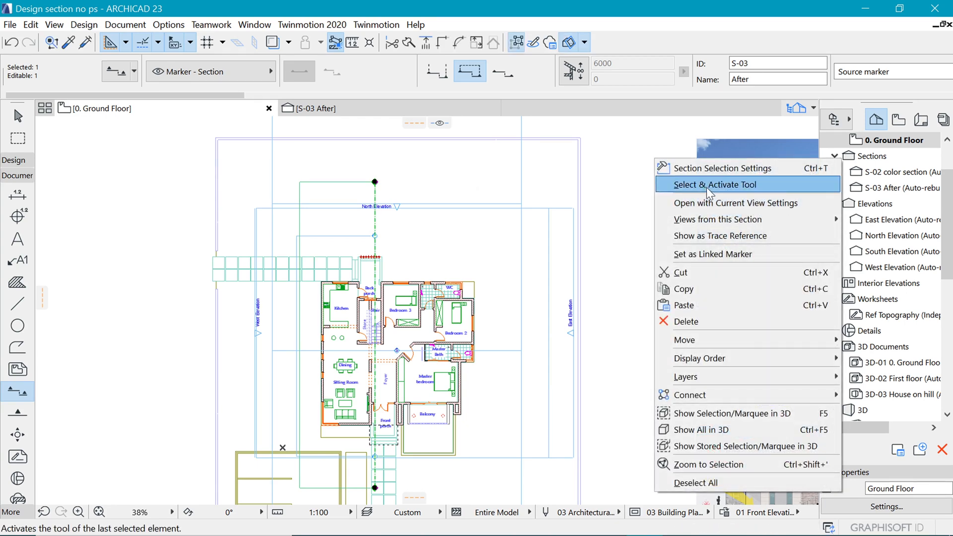
click(717, 202)
scroll(461, 235, up, 1)
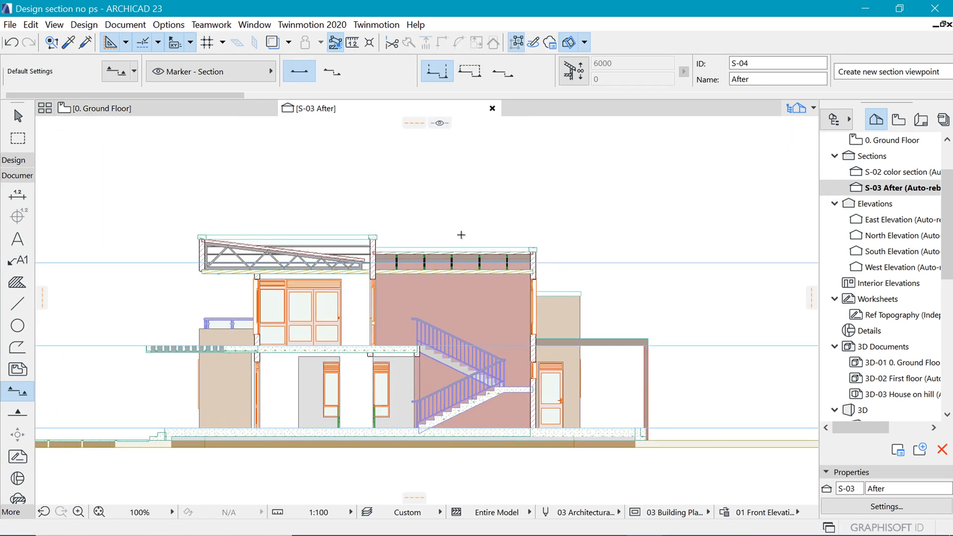
scroll(429, 229, up, 1)
scroll(434, 238, down, 2)
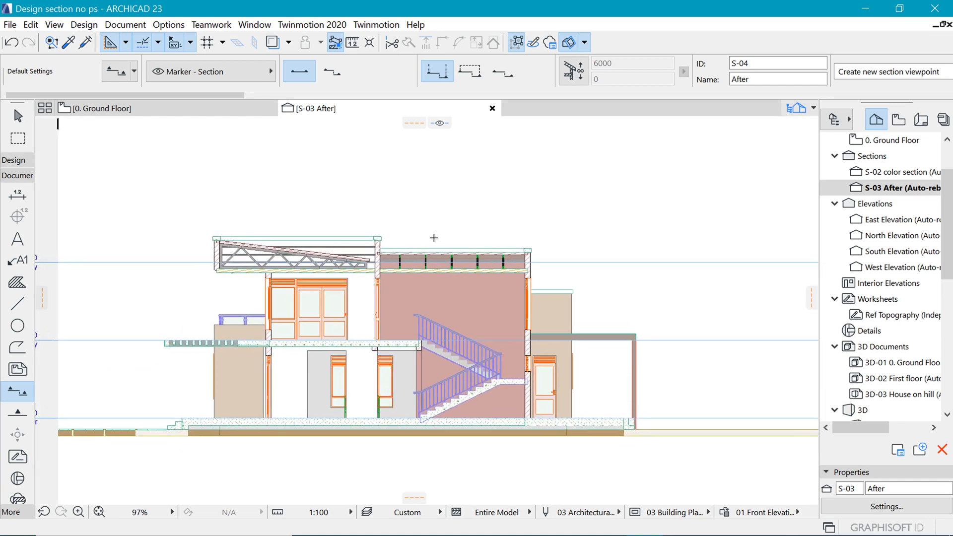
scroll(434, 238, up, 1)
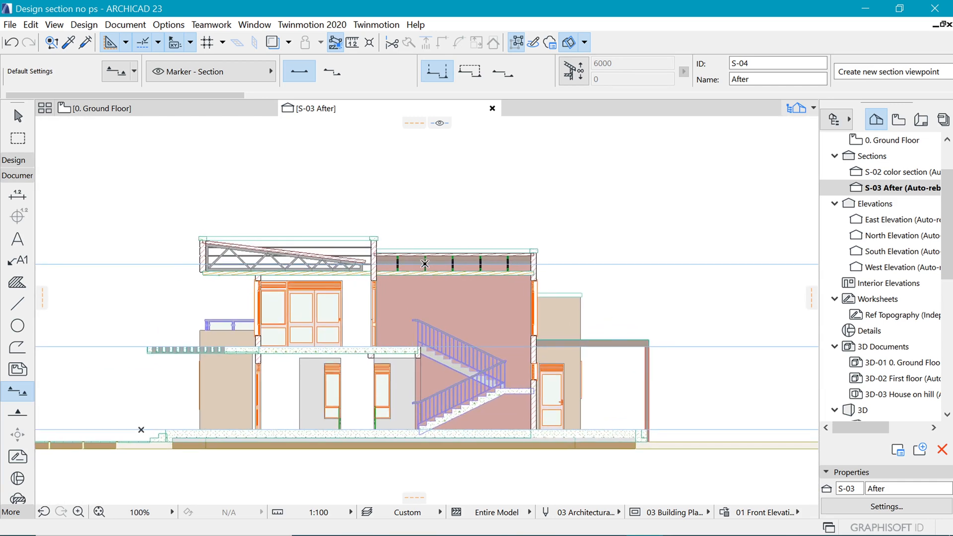
click(142, 102)
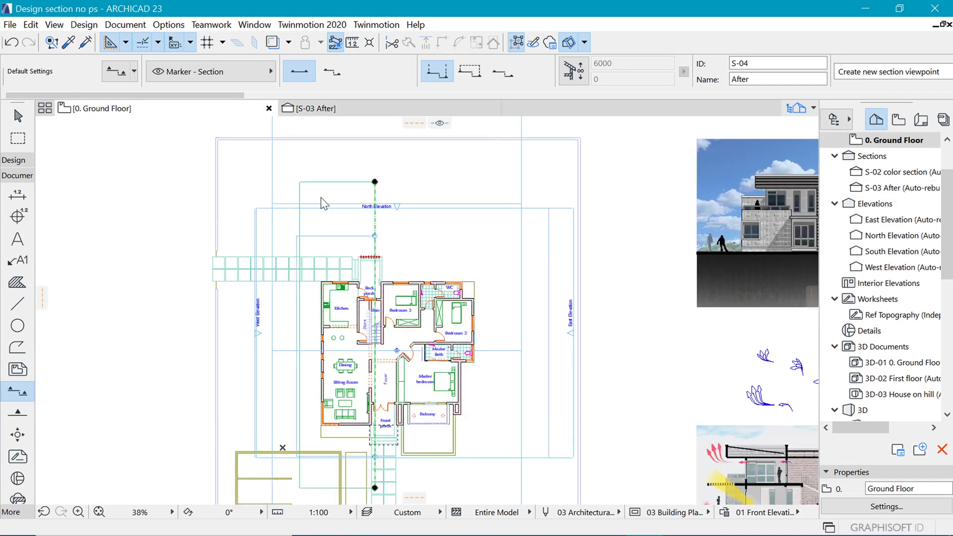
click(368, 195)
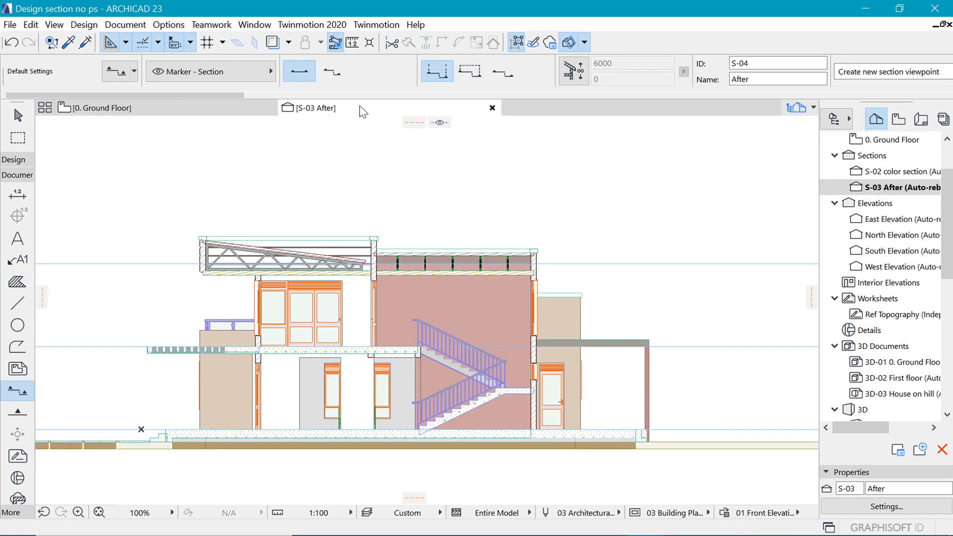
Enable a uniform pen for cut elements in the S-03 section's model display settings and check the cut line pen palette.
right_click(382, 109)
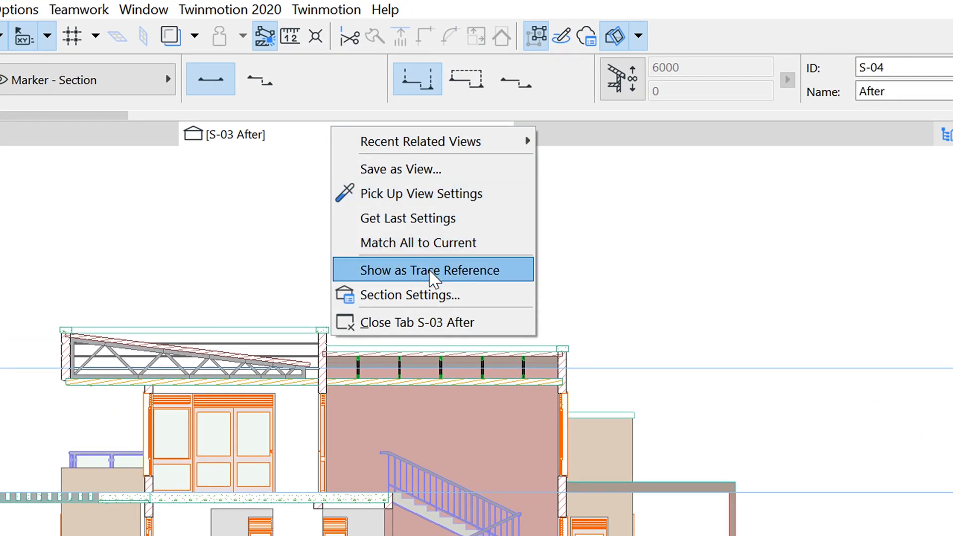
click(428, 295)
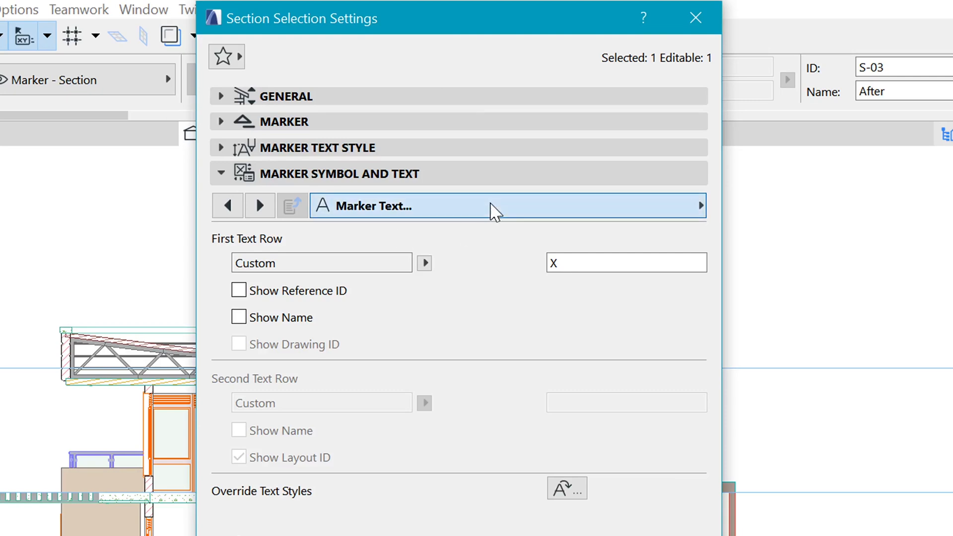
click(494, 206)
click(488, 311)
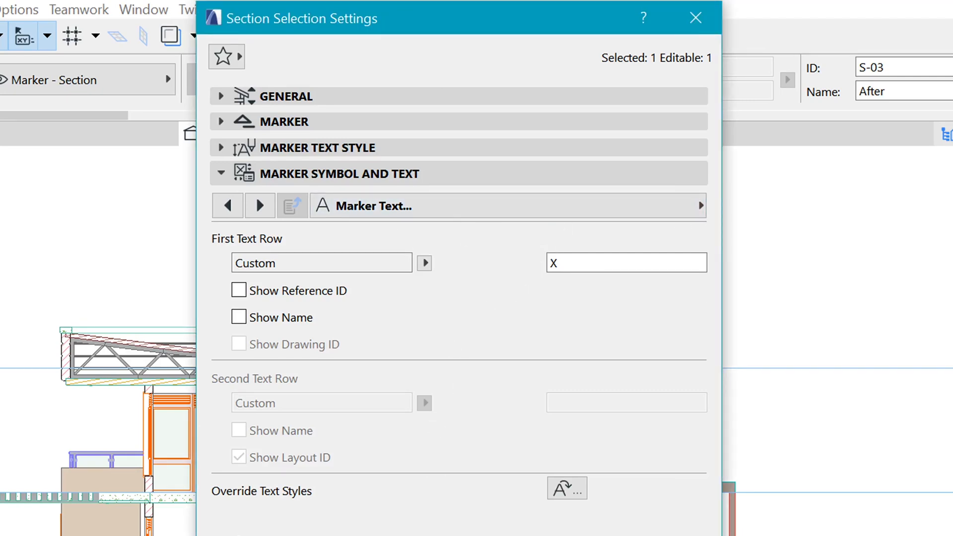
click(390, 174)
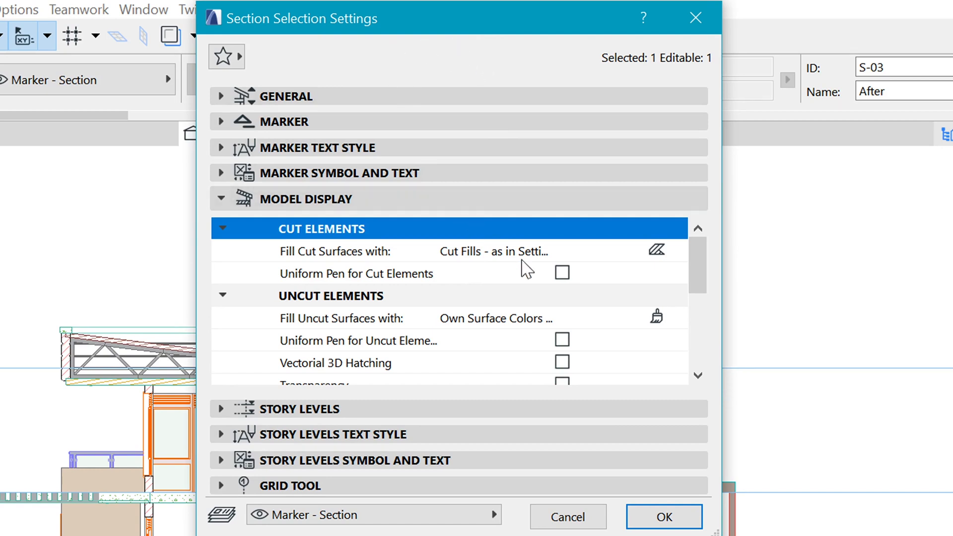
click(564, 274)
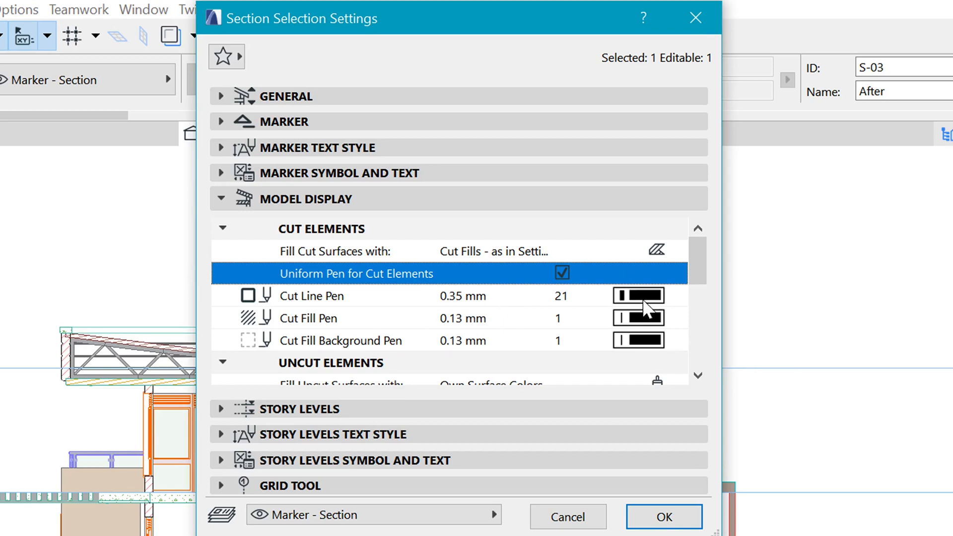
click(656, 297)
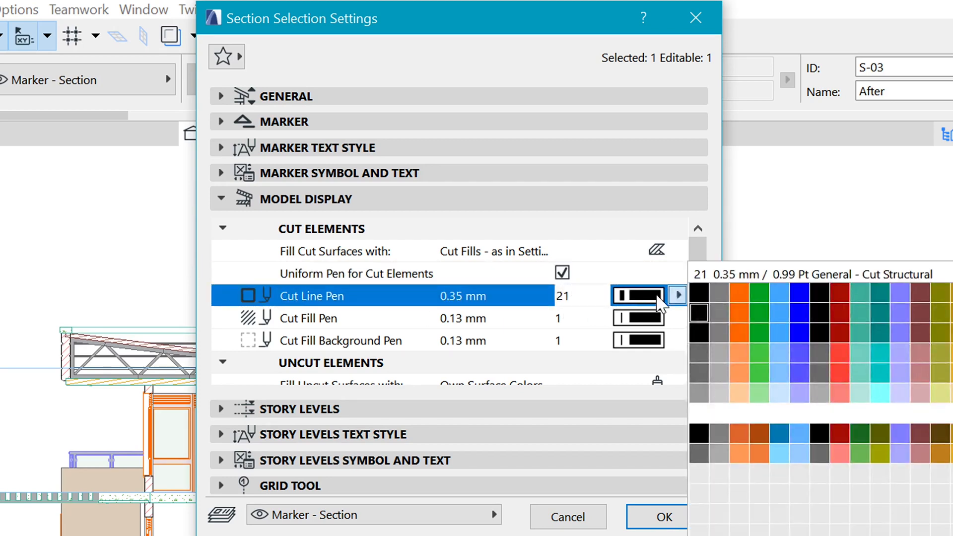
click(656, 297)
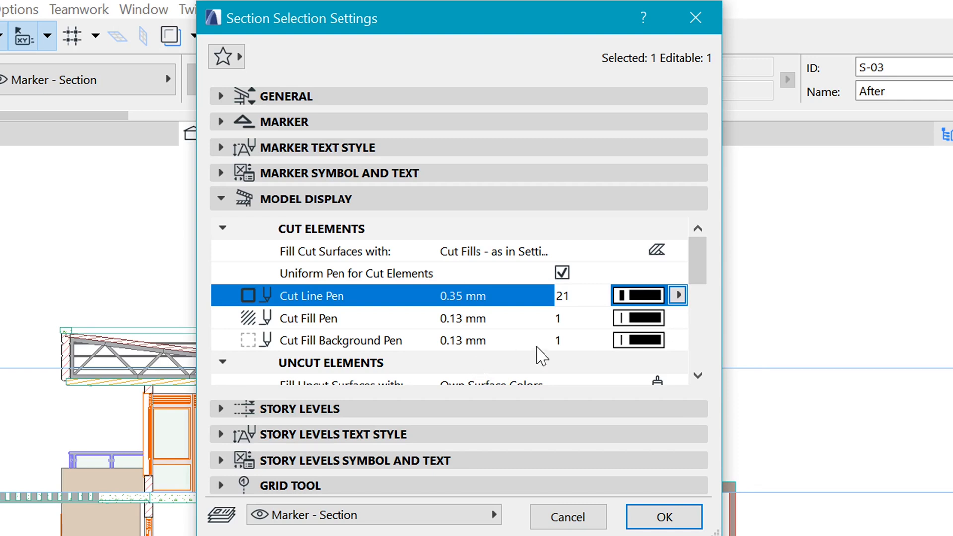
Fill uncut surfaces with Own Surface Colors (Non-Shaded), enable a uniform pen for uncut elements, and apply the section settings.
scroll(588, 355, down, 1)
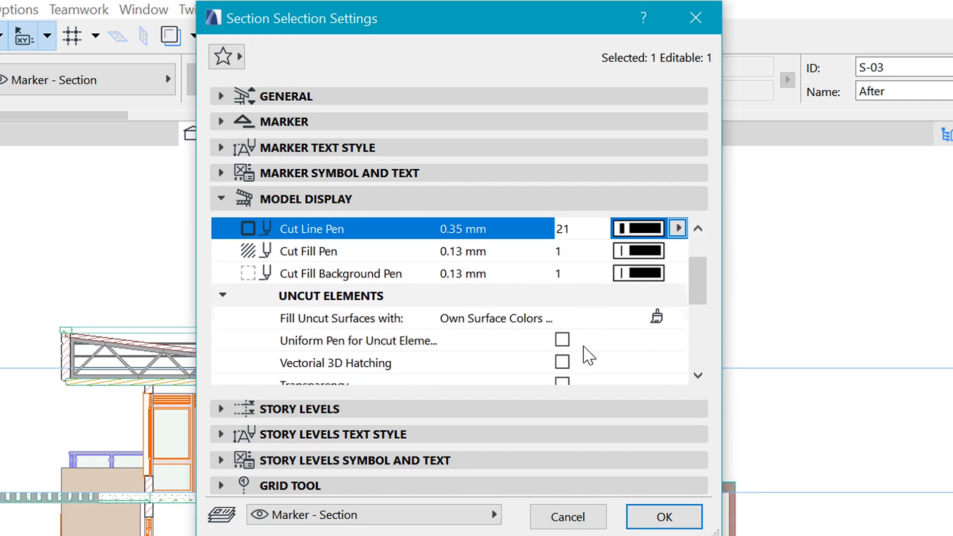
click(438, 317)
click(676, 250)
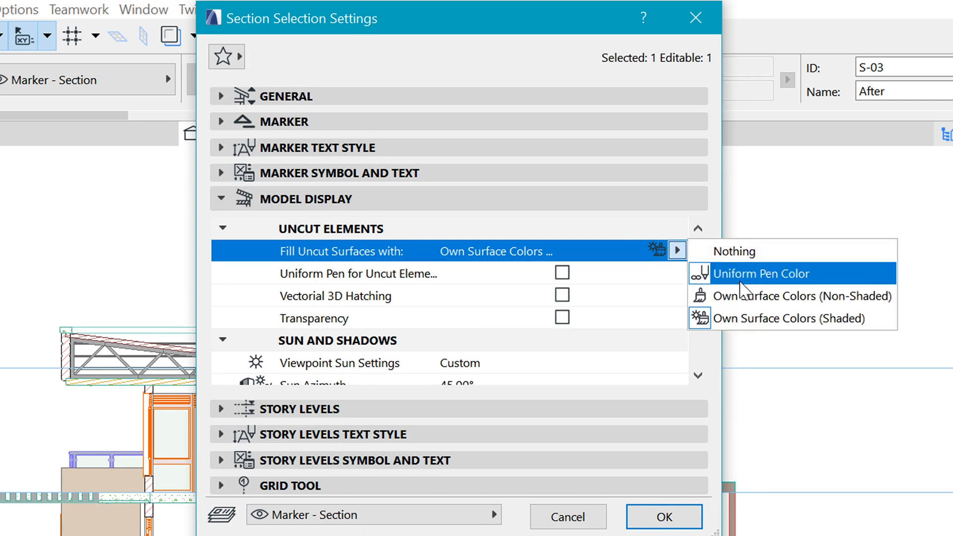
click(746, 298)
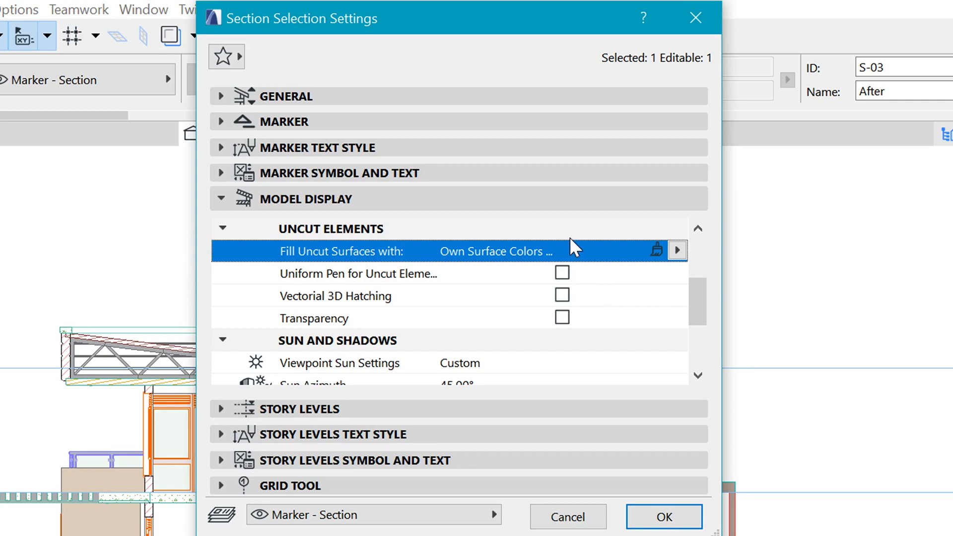
click(562, 272)
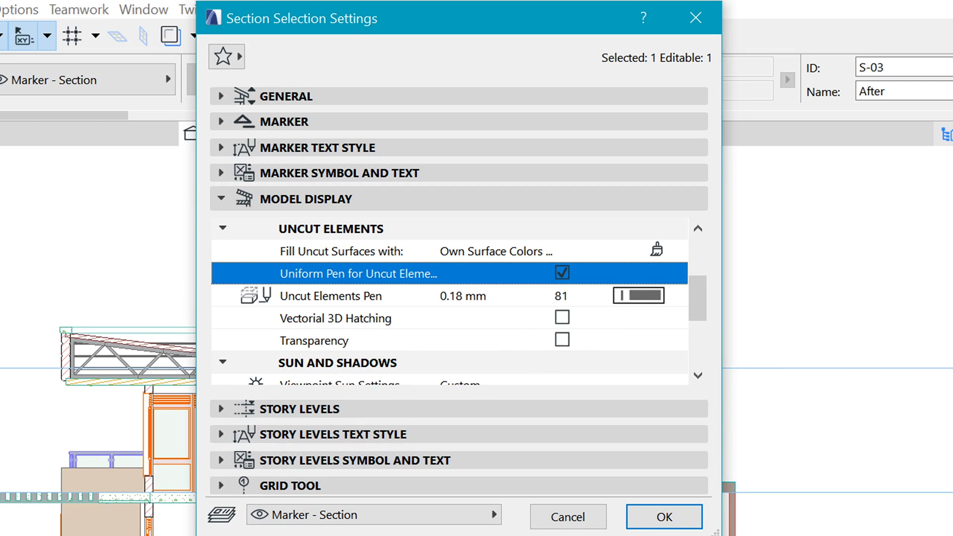
scroll(528, 337, down, 3)
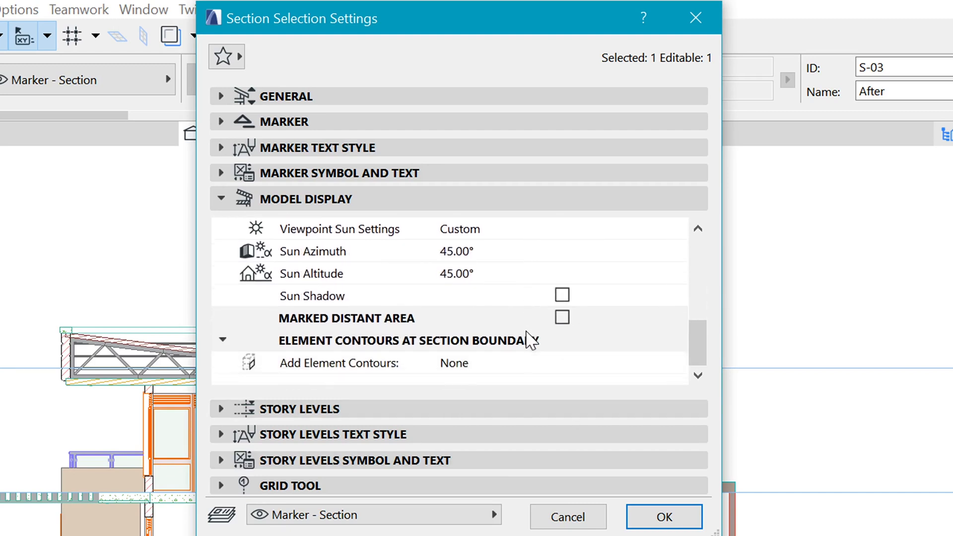
scroll(634, 313, up, 5)
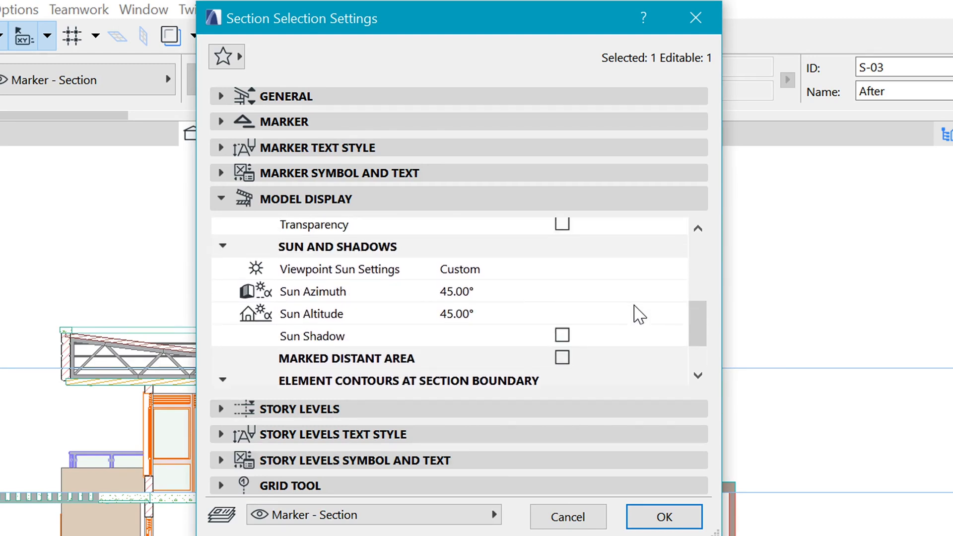
click(679, 514)
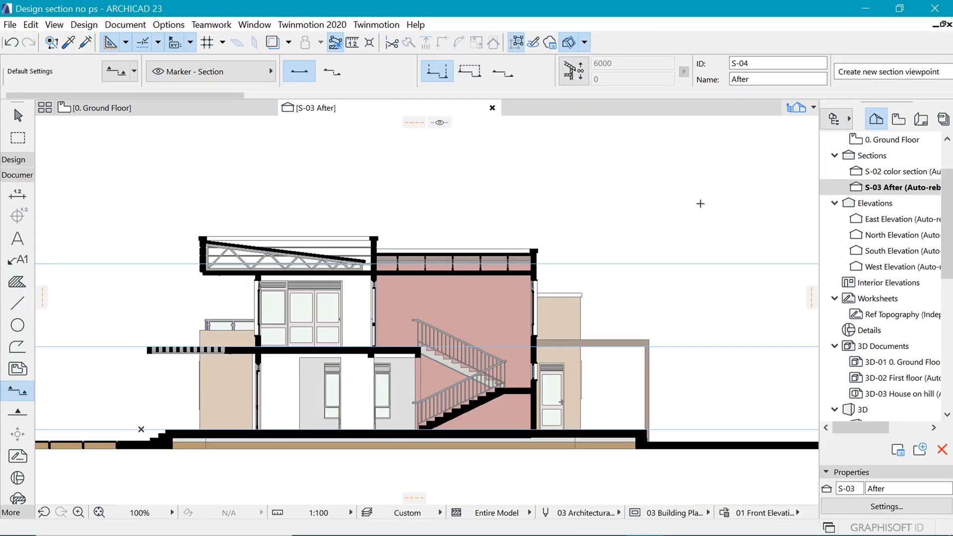
Examine the restyled S-03 section, checking the roof truss, cut slabs and walls, and stair.
scroll(374, 249, down, 2)
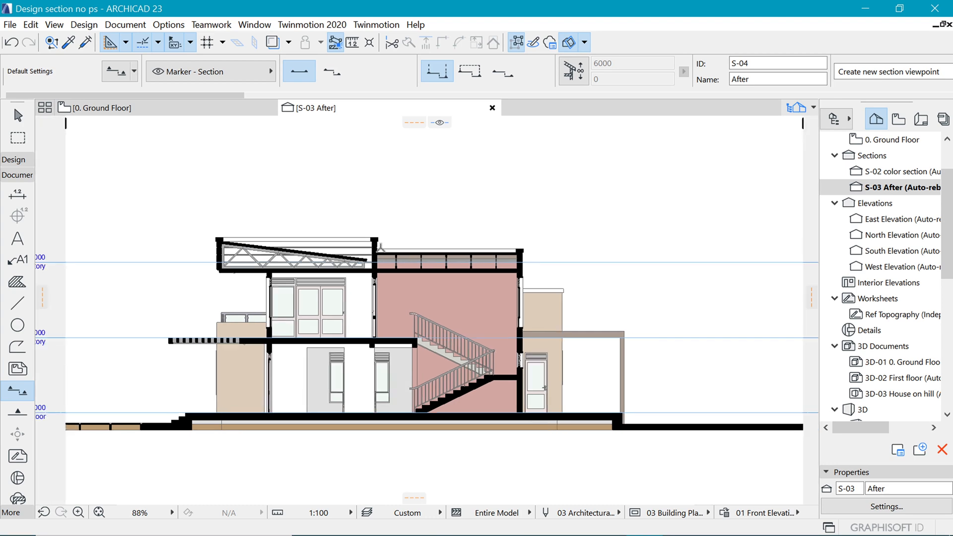
click(18, 138)
middle_drag(169, 237, 200, 243)
scroll(200, 243, down, 1)
scroll(200, 242, up, 3)
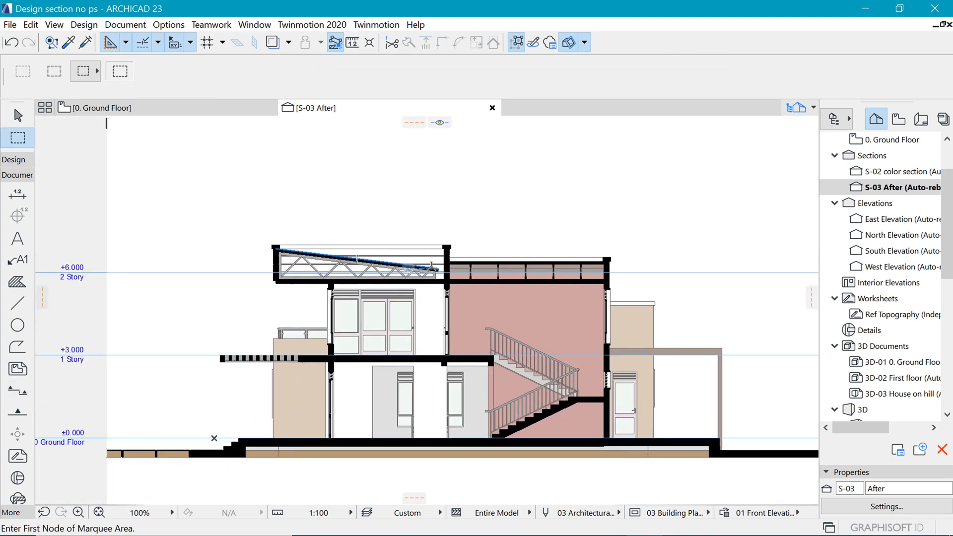
scroll(439, 306, up, 2)
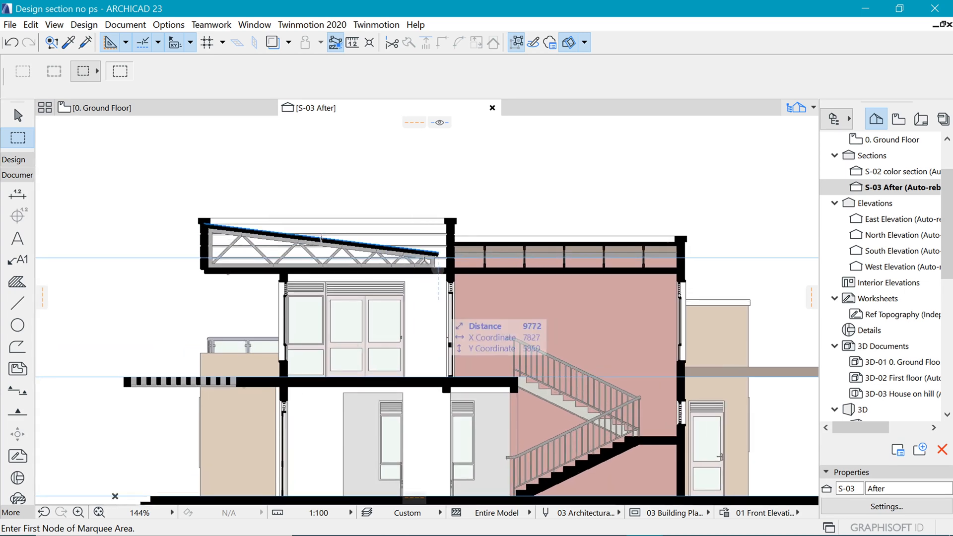
scroll(437, 268, down, 2)
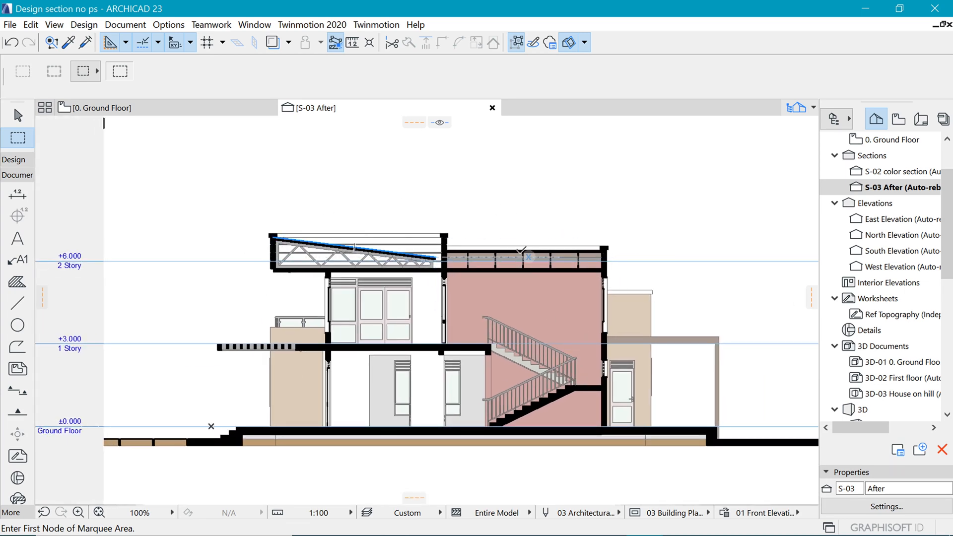
scroll(304, 215, down, 2)
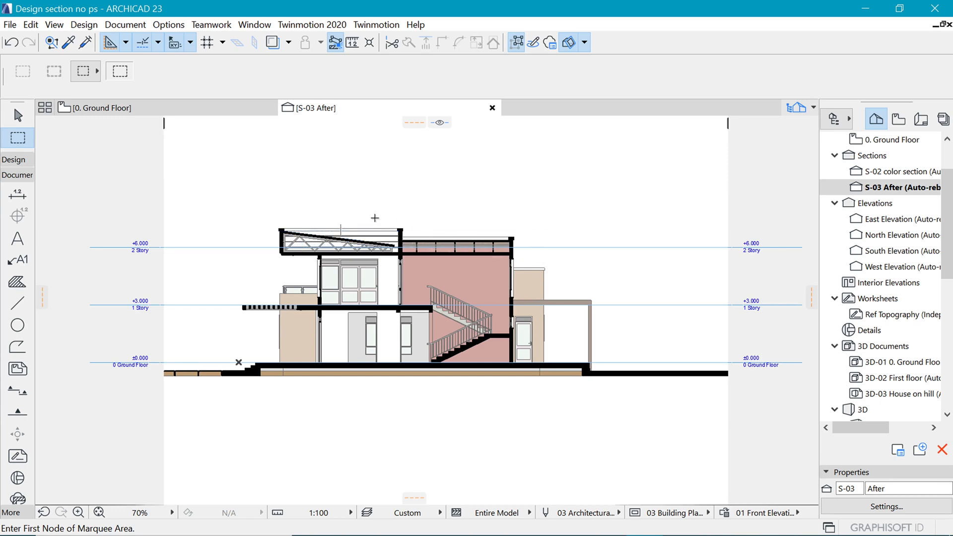
key(Escape)
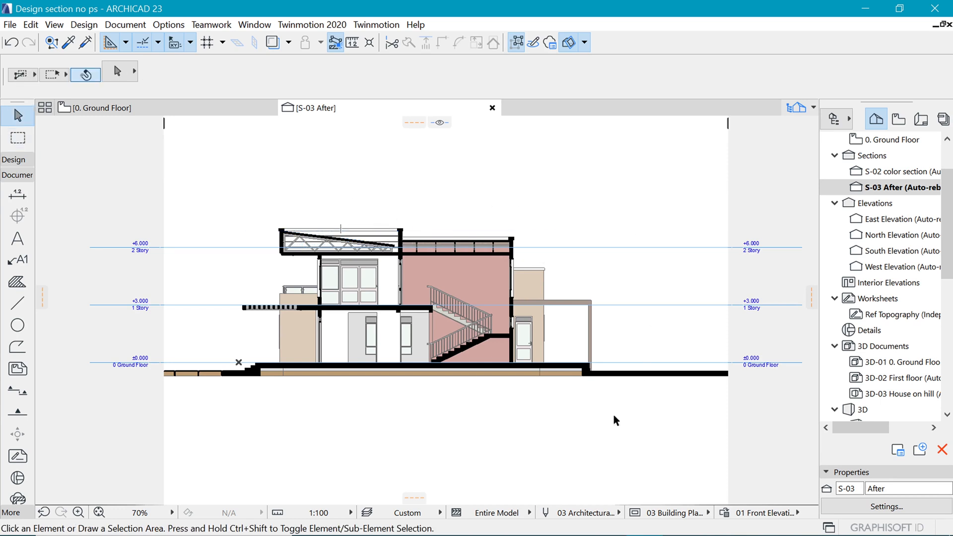
Copy all elements of the S-03 section drawing and return to the ground floor plan.
click(644, 431)
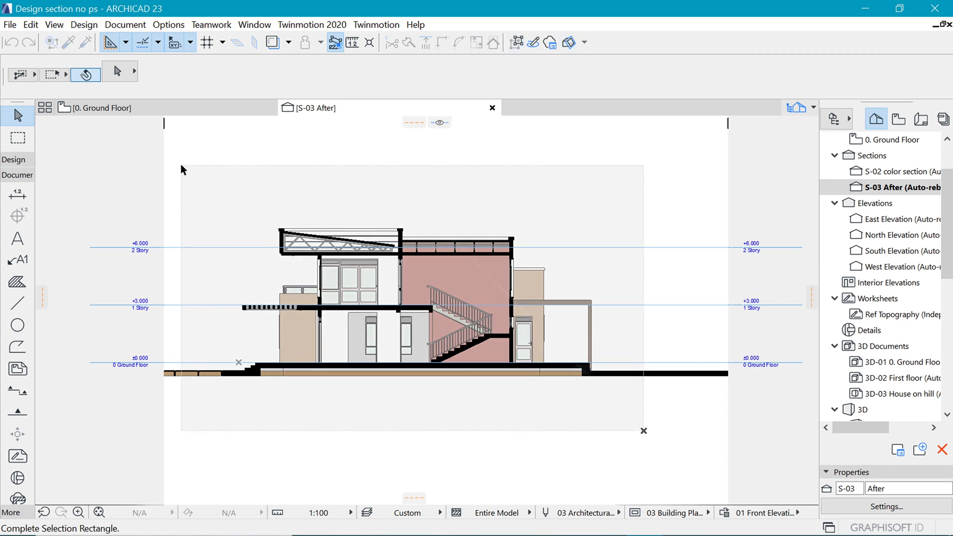
click(187, 167)
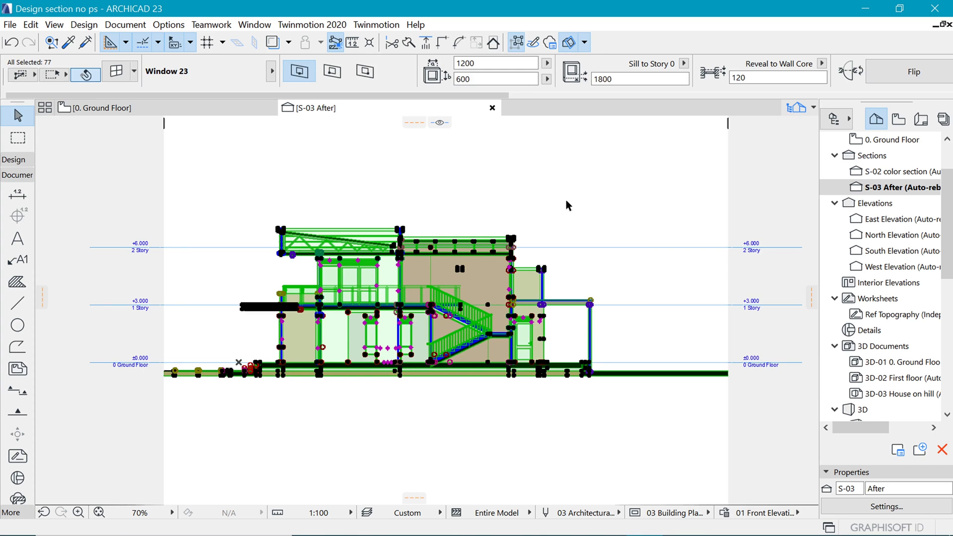
click(215, 109)
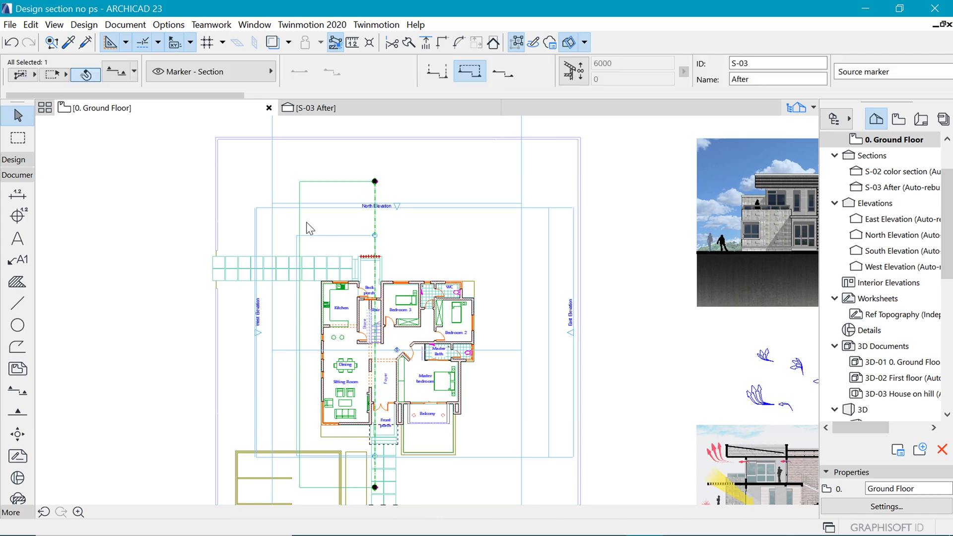
Paste the copied section into the empty area beside the reference images, at the center of the current view and keeping the current zoom.
scroll(305, 222, down, 8)
scroll(467, 218, up, 2)
scroll(497, 191, up, 5)
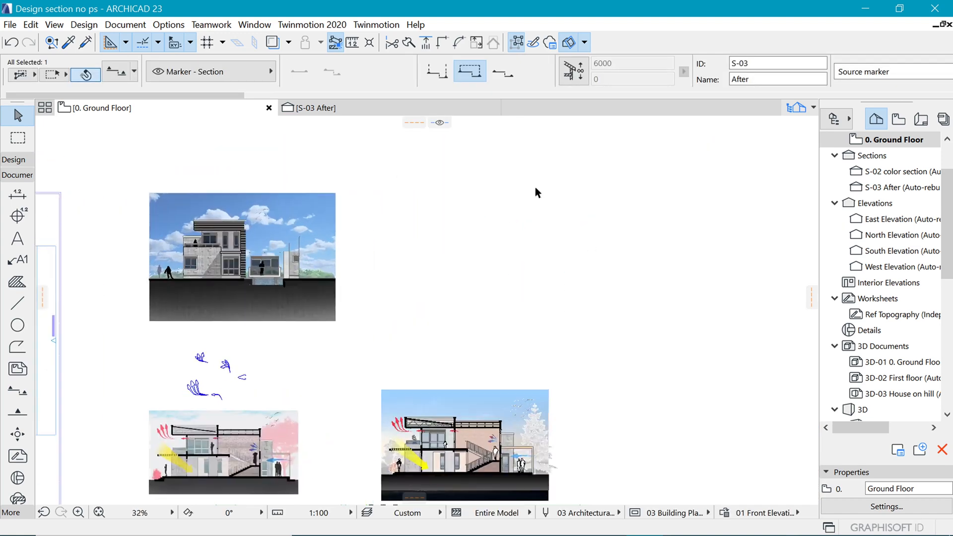
scroll(459, 206, down, 1)
scroll(461, 210, down, 1)
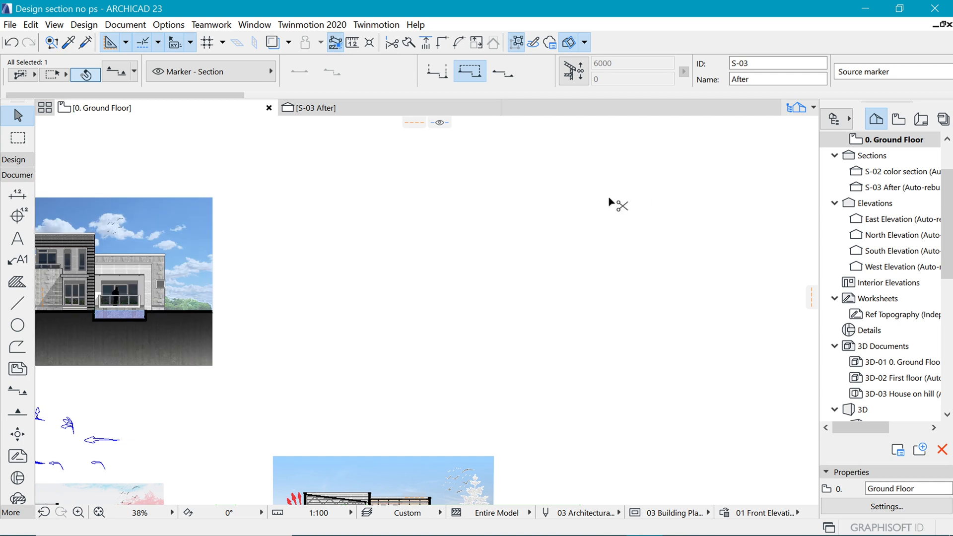
key(ctrl+v)
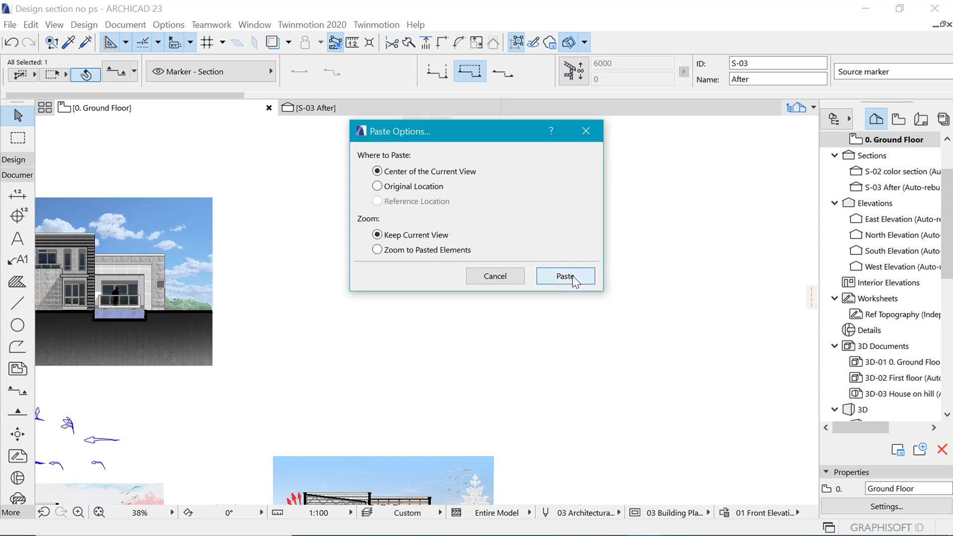
click(565, 276)
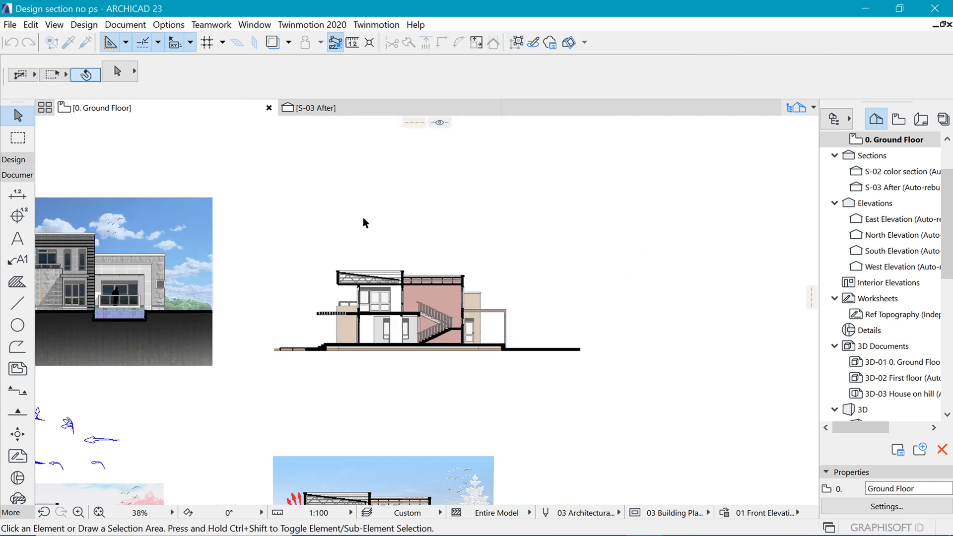
Move the pasted section drawing straight up to align its ground level with the neighbouring reference elevation's ground line.
click(281, 237)
click(593, 390)
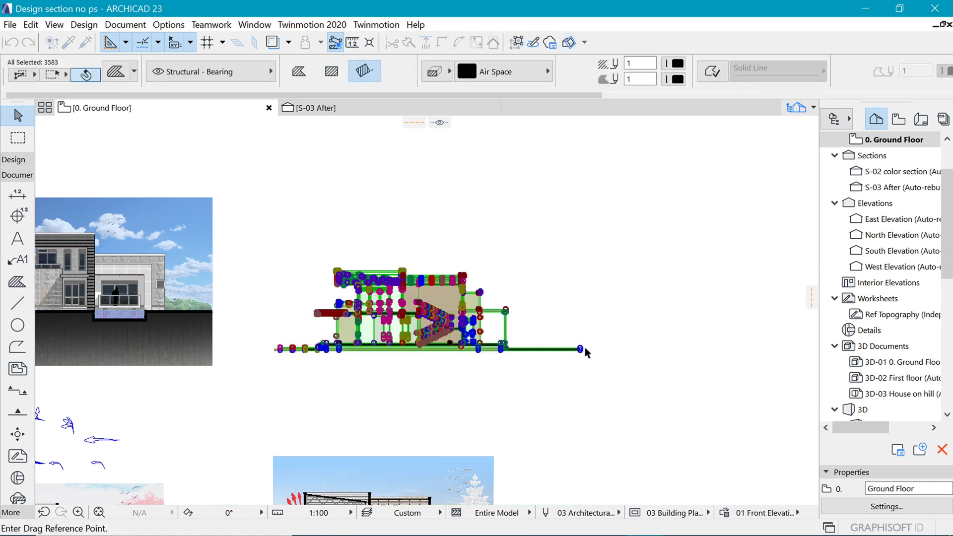
click(581, 350)
click(580, 313)
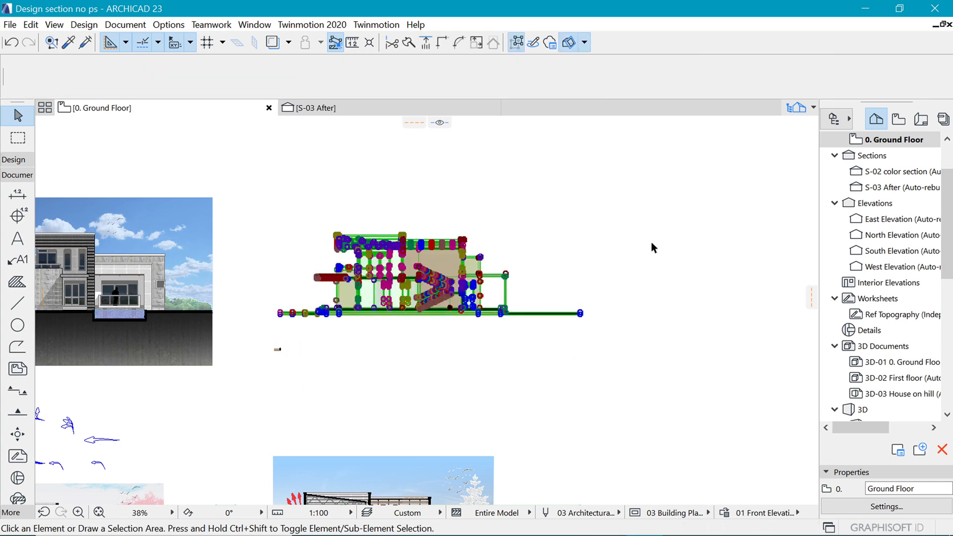
click(651, 243)
middle_drag(477, 230, 475, 219)
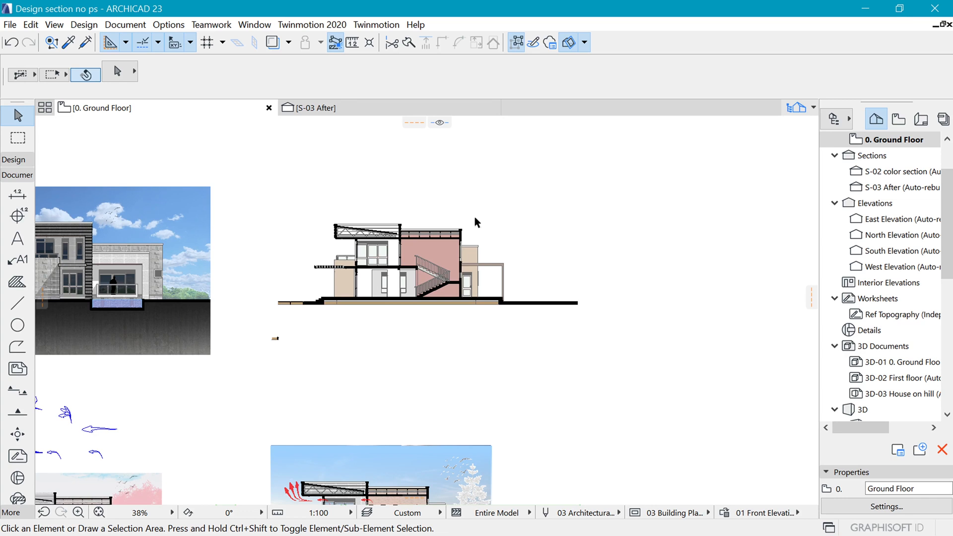
Delete the stray leftover fragment below the pasted section's ground line.
scroll(410, 265, up, 3)
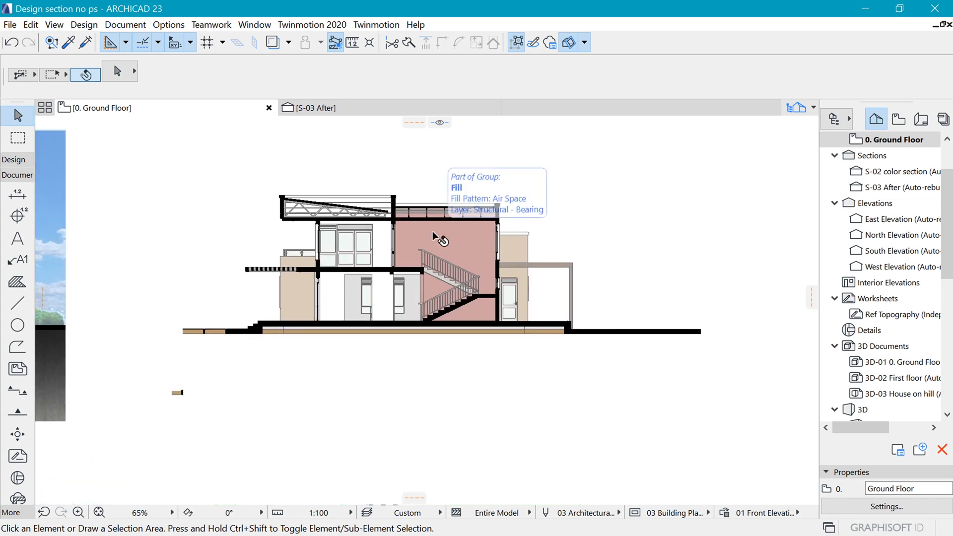
drag(157, 367, 216, 415)
key(Delete)
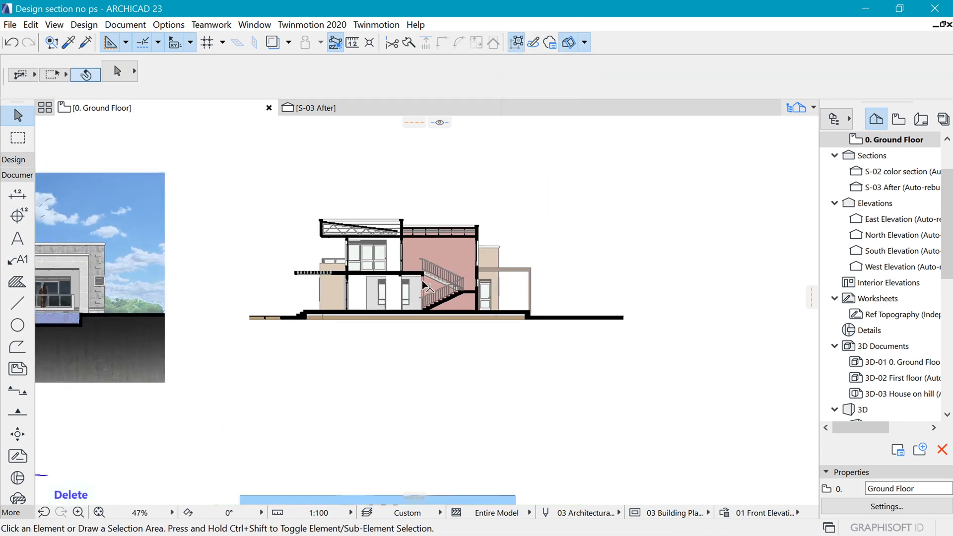
Compare the pasted section with the reference images and check the fill on the wall behind the stair.
key(d)
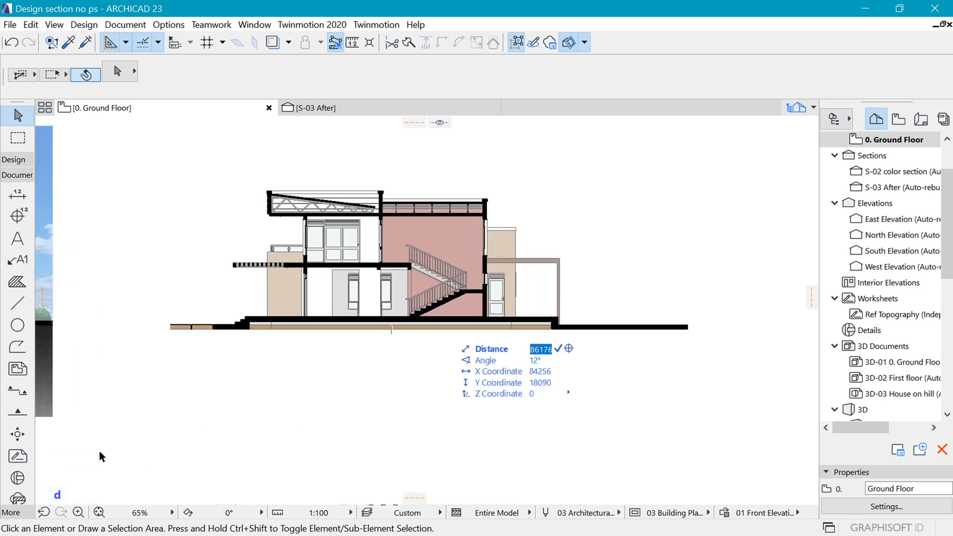
key(d)
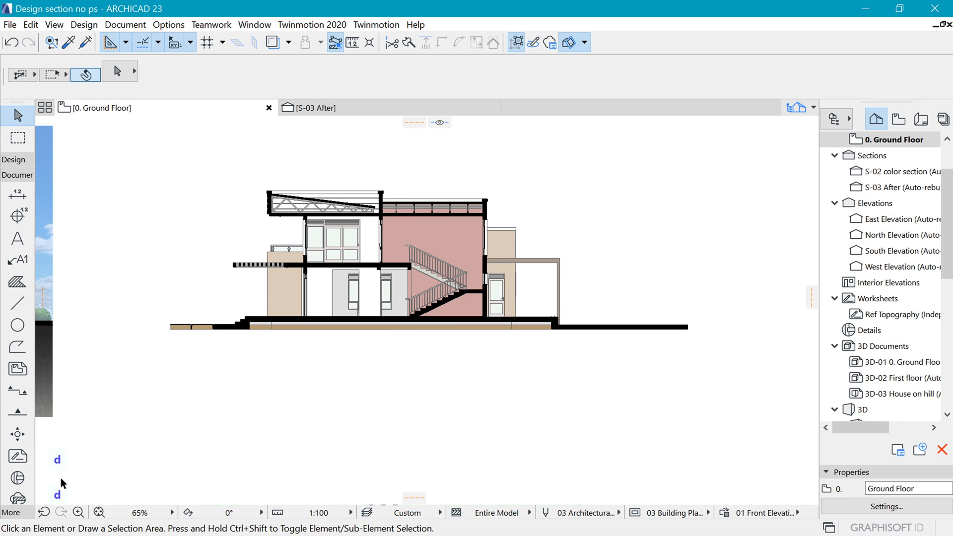
scroll(504, 298, down, 3)
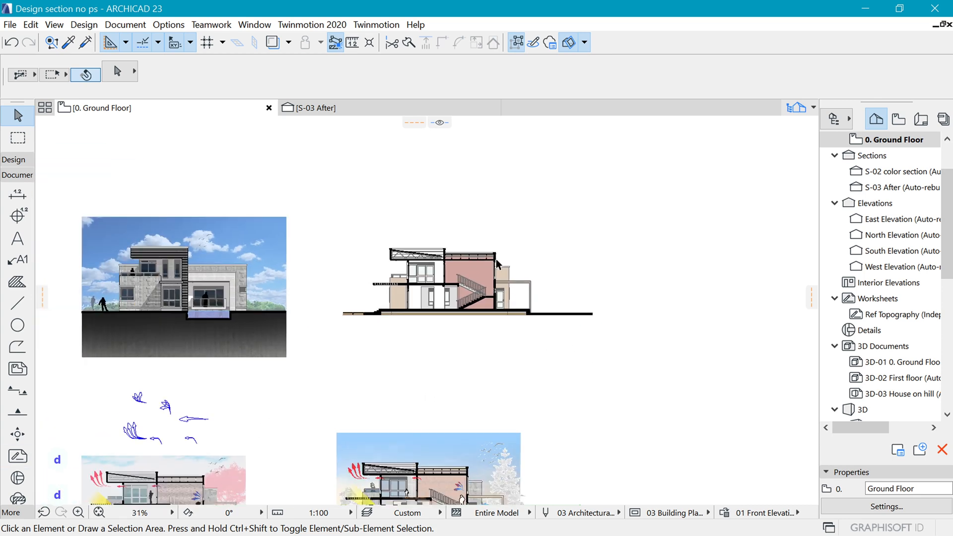
scroll(498, 263, down, 3)
scroll(520, 252, up, 8)
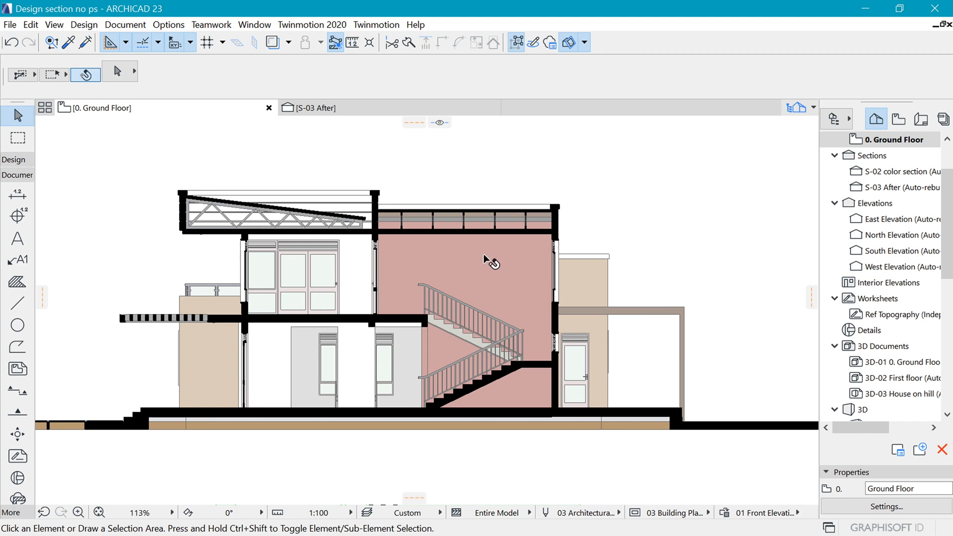
click(486, 256)
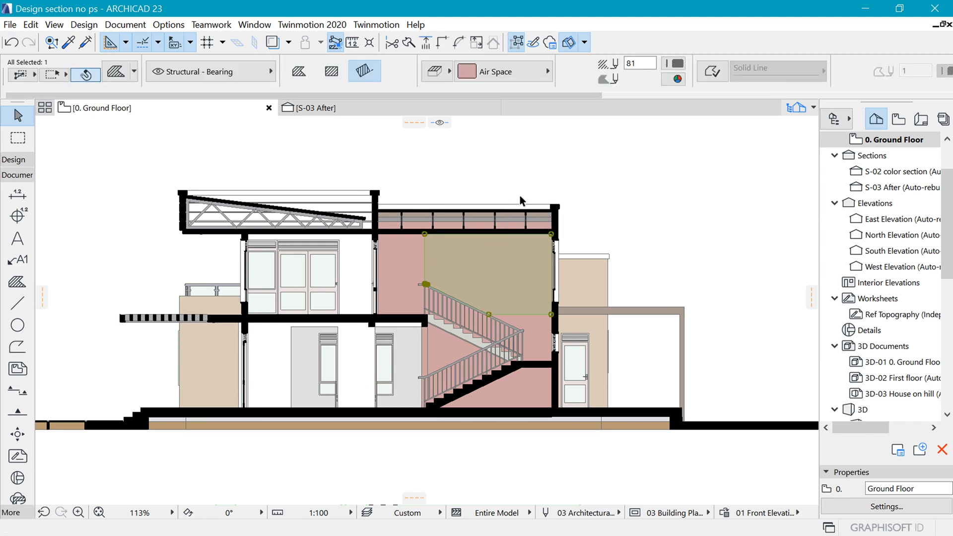
key(Escape)
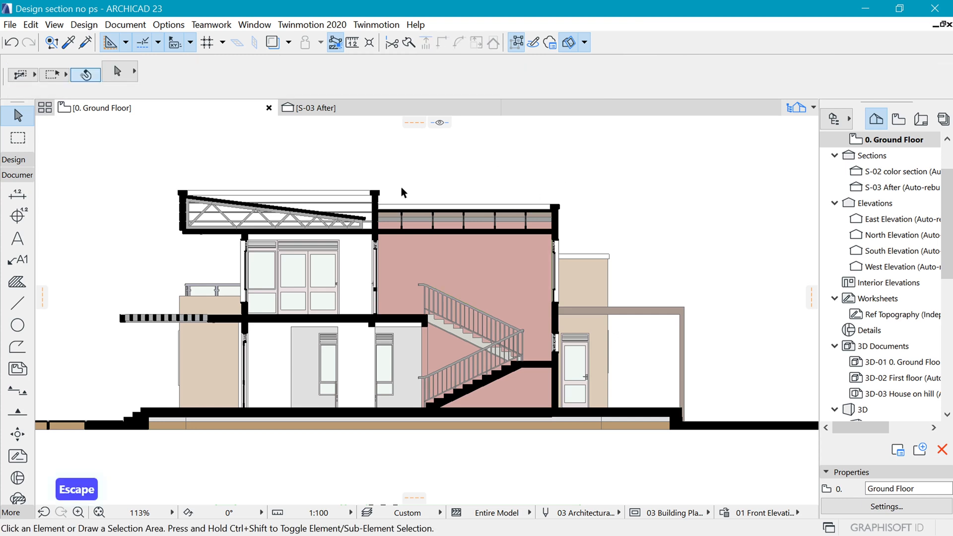
Create a new image fill named "Brick texture" in the fill attributes.
click(168, 25)
mouse_move(208, 42)
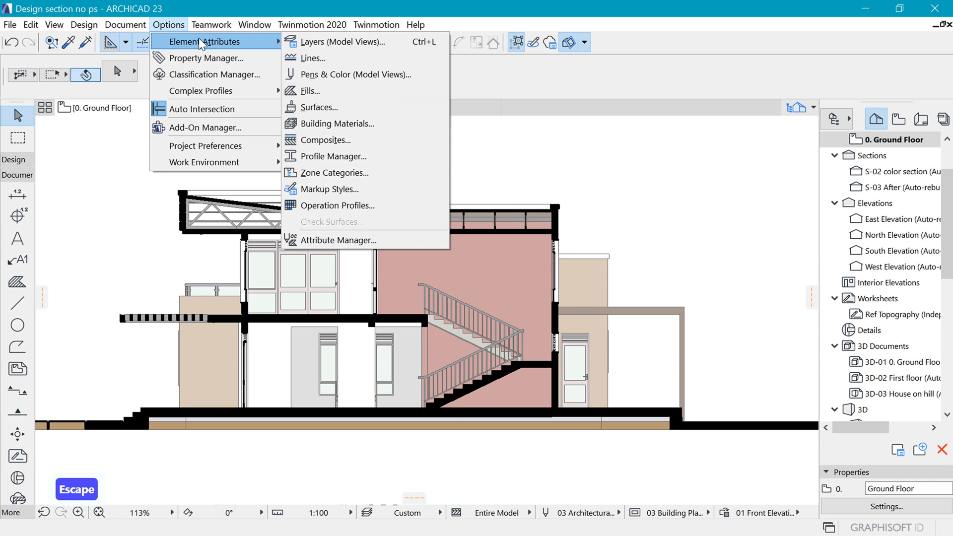
click(338, 93)
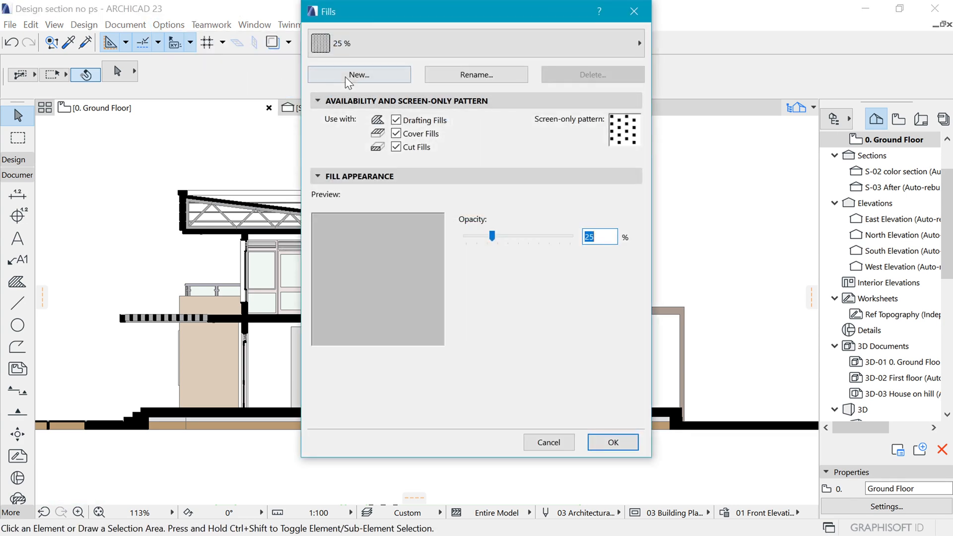
click(348, 77)
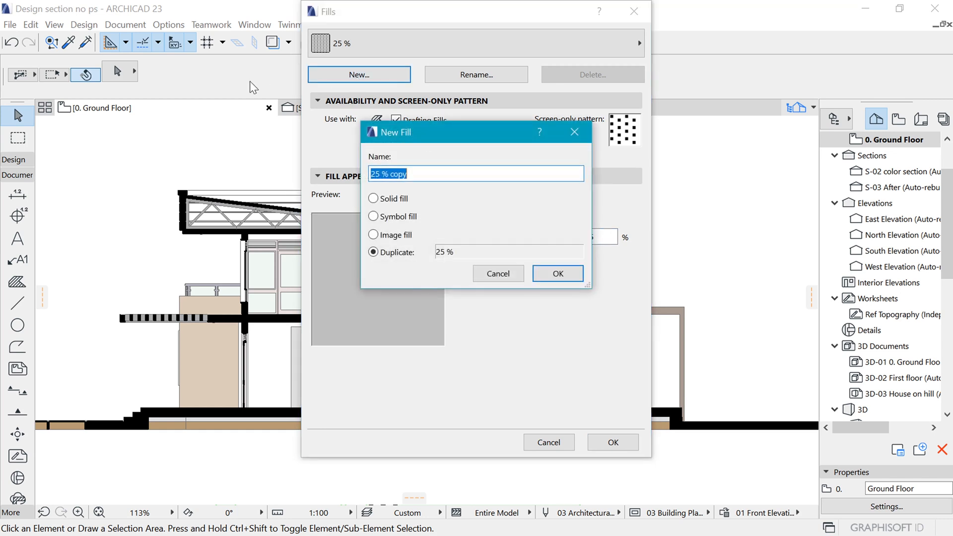
click(392, 235)
text(B)
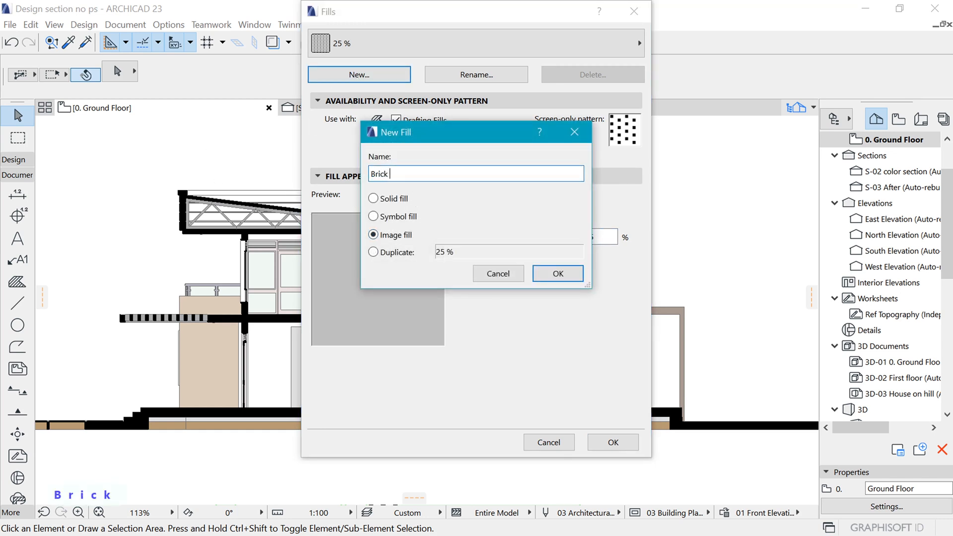
text(rick)
key(BackSpace)
text(texture)
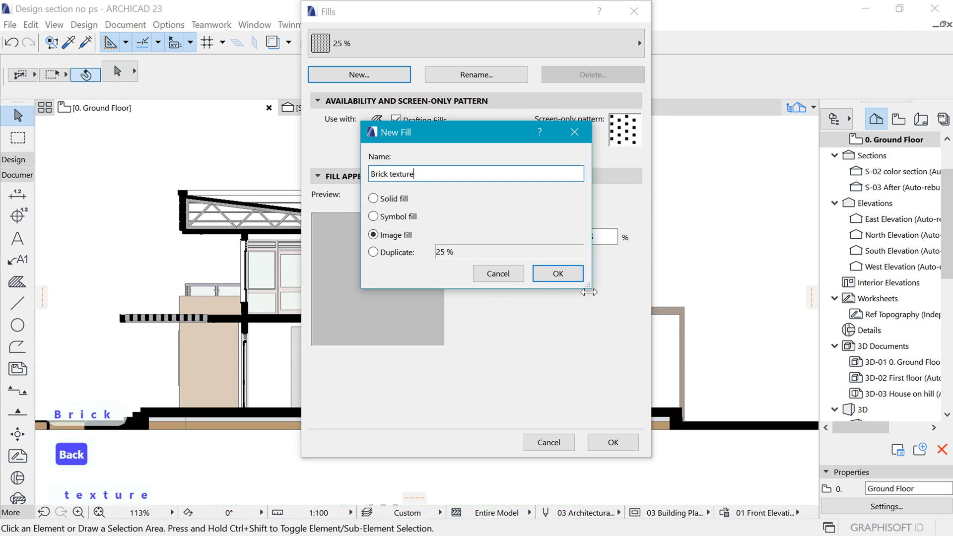
click(558, 273)
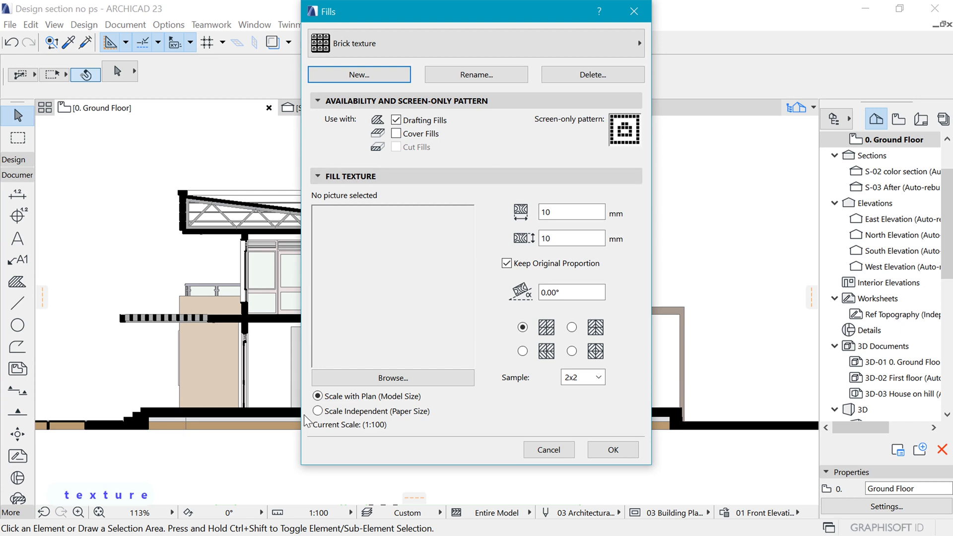
Load 156_rustic bricks texture-seamless.jpg from the Assets library's texture folder as the Brick texture image, and close the fill attributes without applying.
click(373, 380)
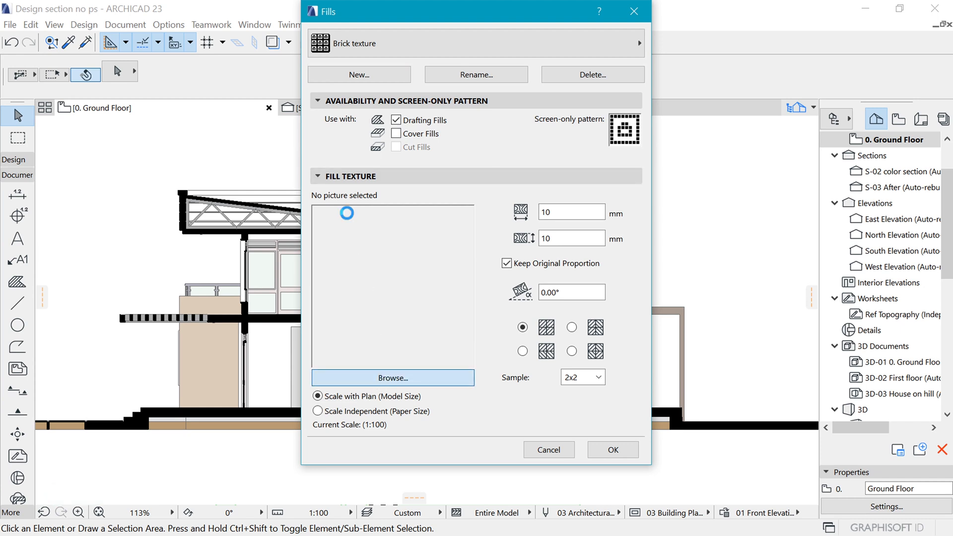
click(367, 212)
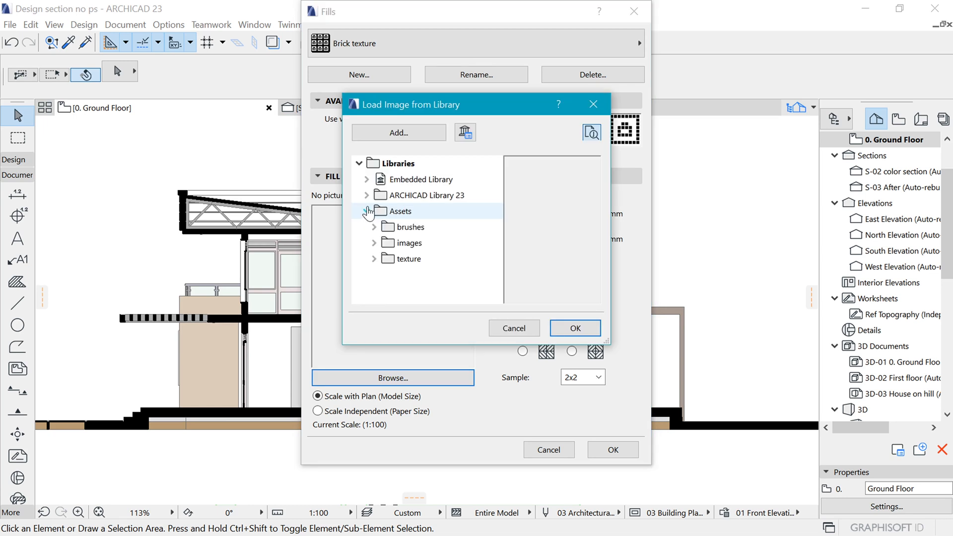
click(378, 260)
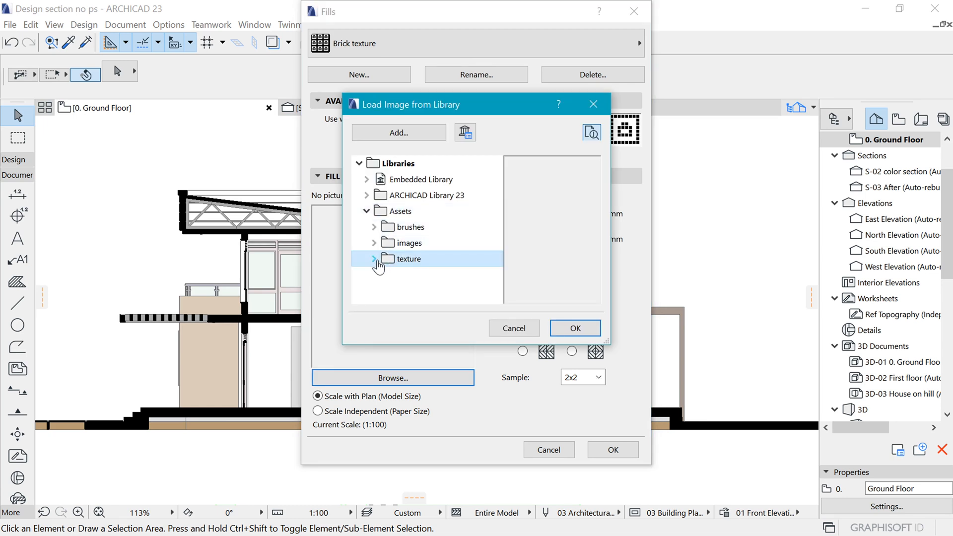
click(373, 259)
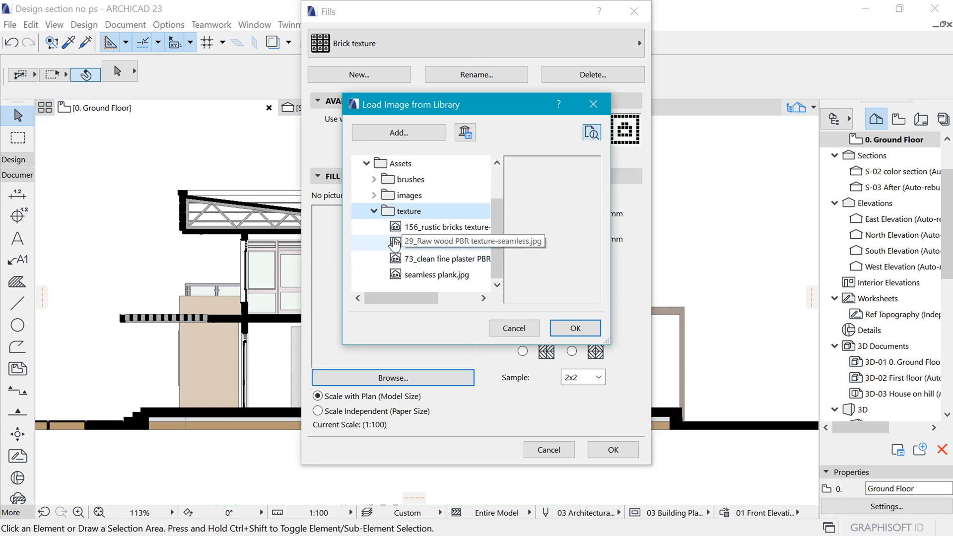
click(385, 225)
scroll(392, 222, up, 1)
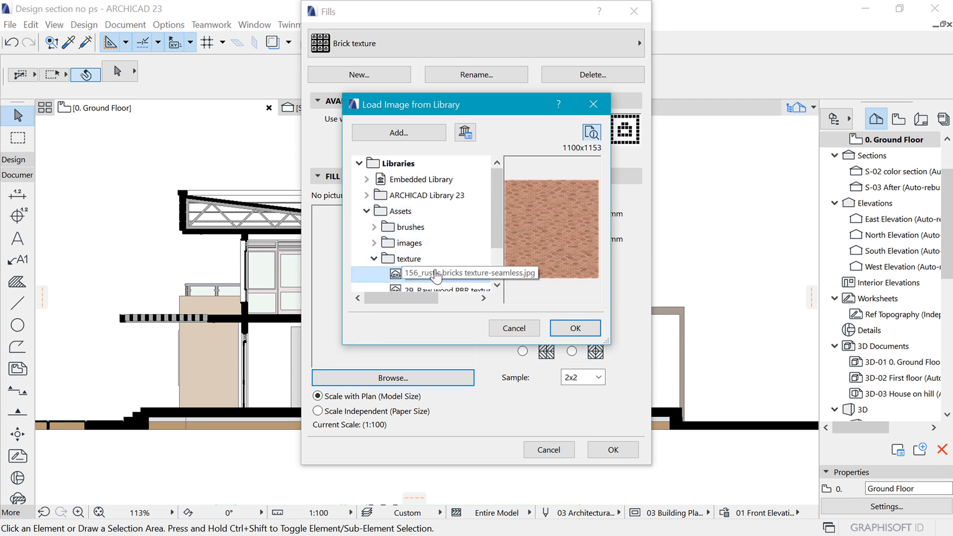
click(575, 330)
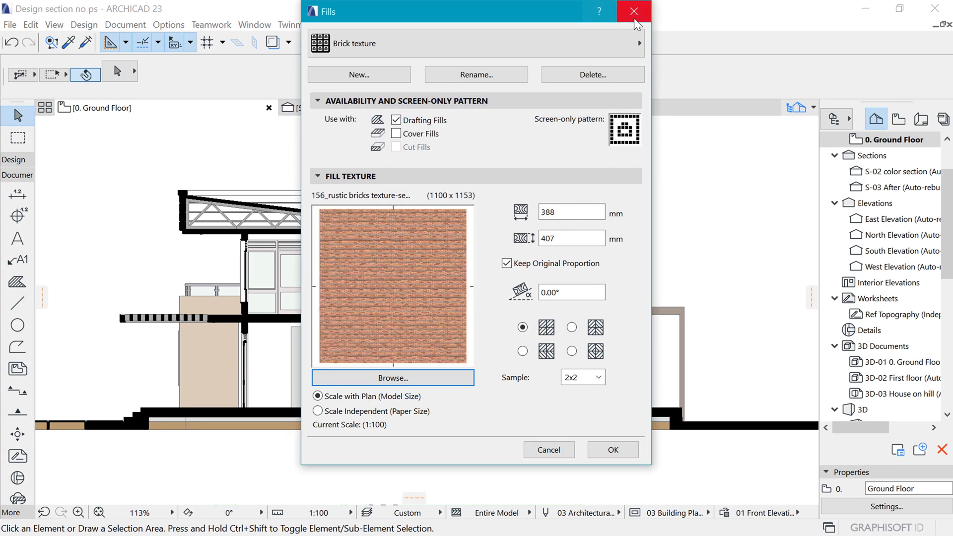
click(635, 20)
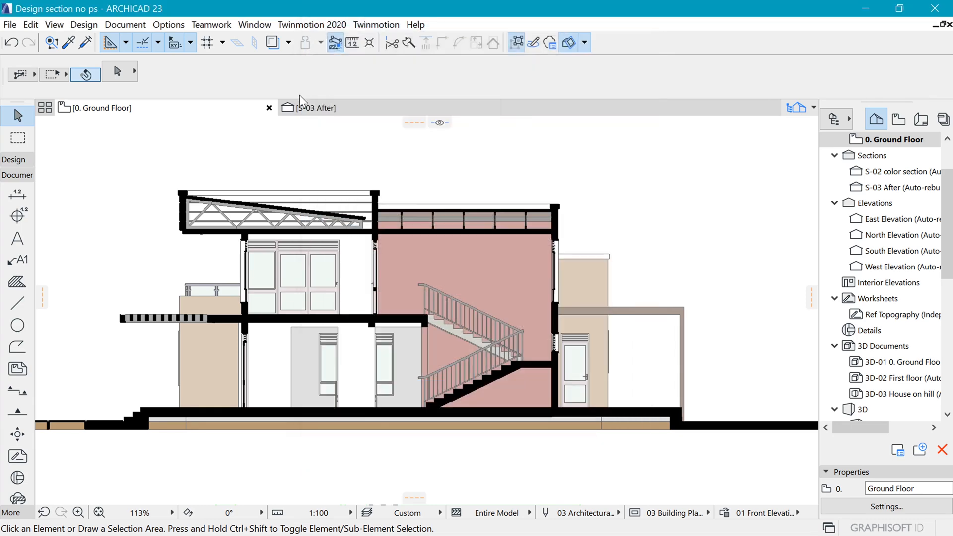
Start adding a library in the Library Manager and browse drive D to the Render Section folder inside 009 No Photoshop, Just Archicad.
click(10, 24)
mouse_move(52, 228)
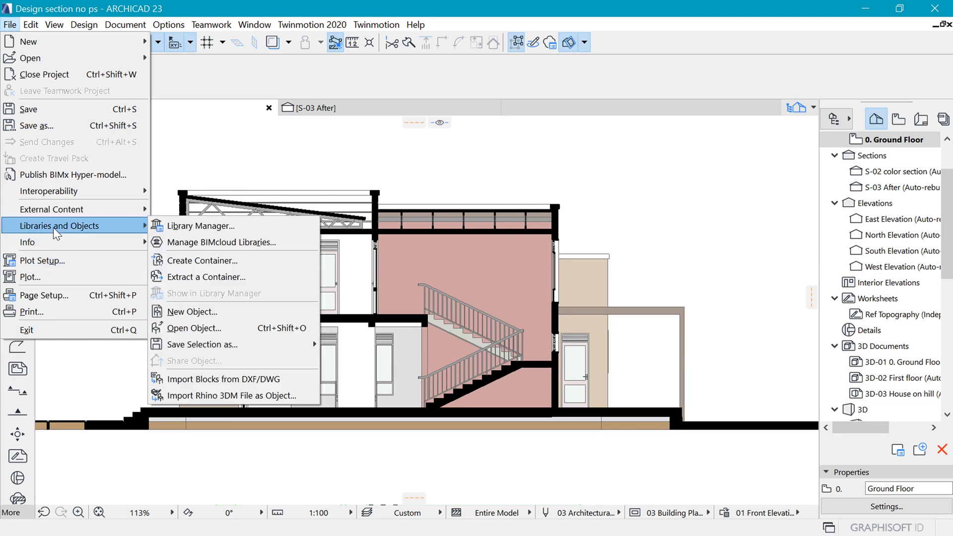
click(193, 225)
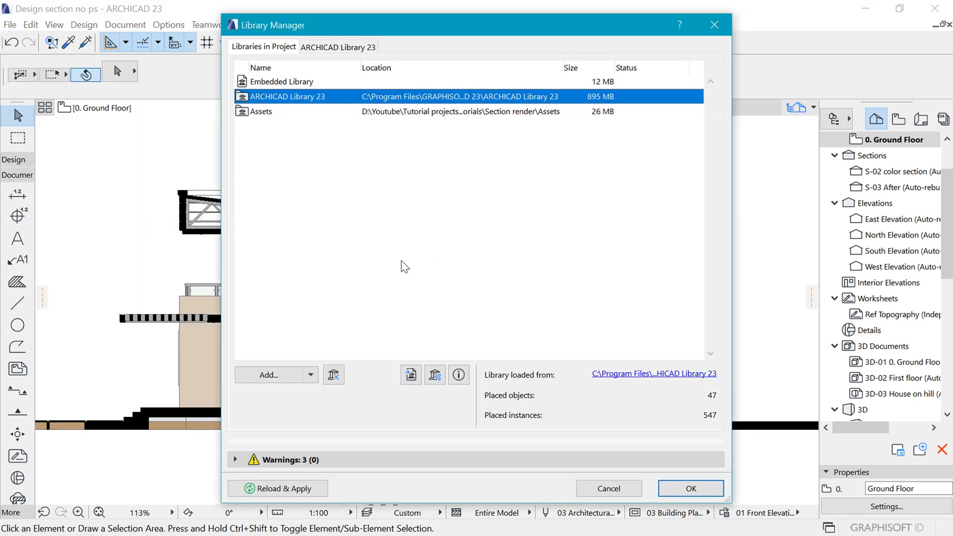
click(283, 371)
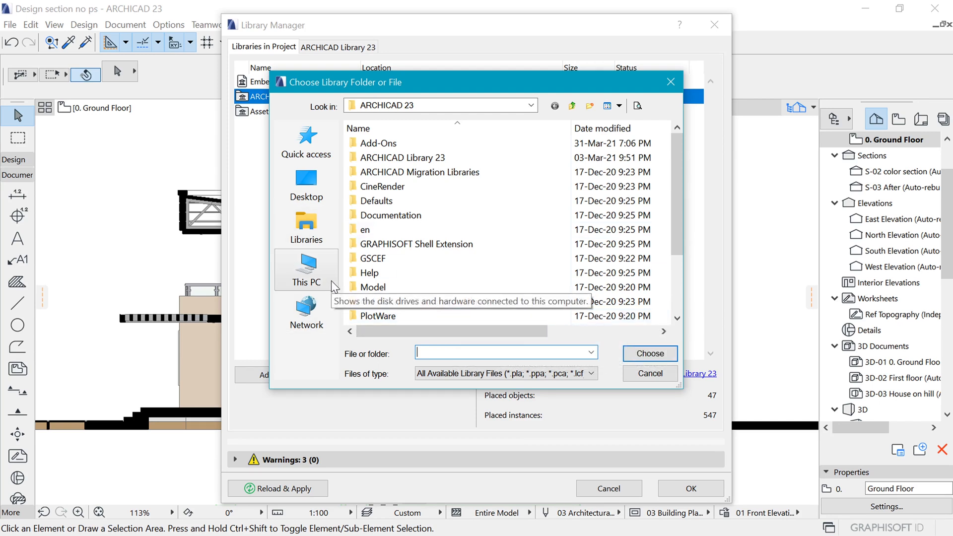
click(300, 275)
double_click(422, 301)
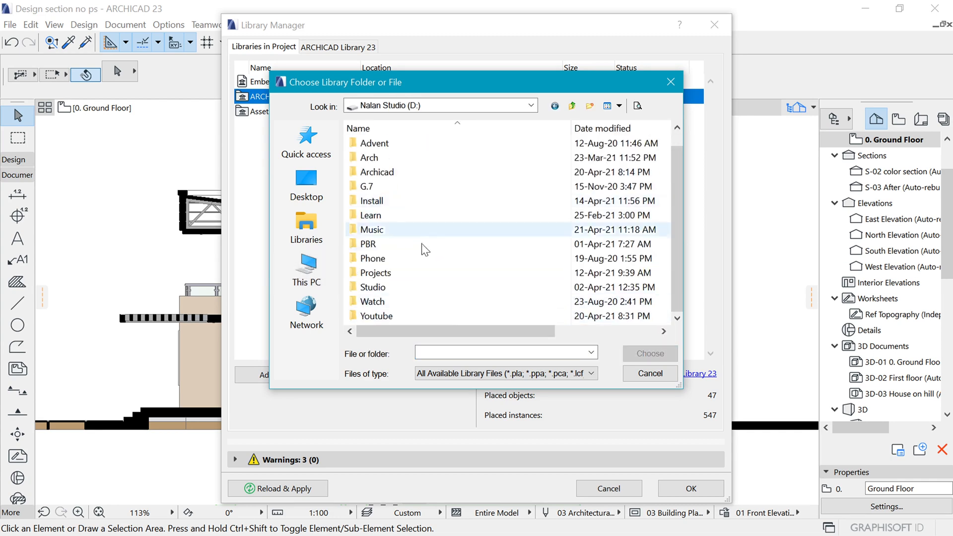
double_click(412, 246)
double_click(390, 303)
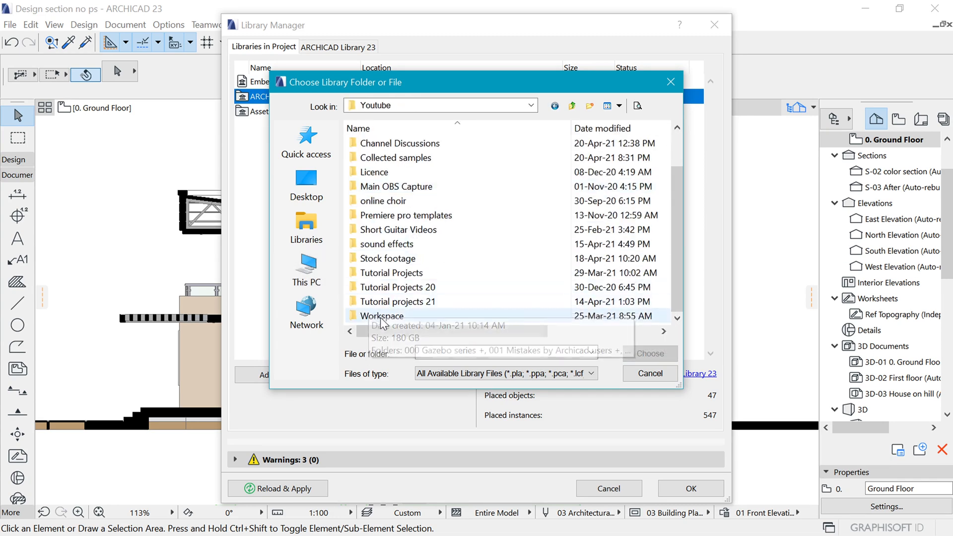
scroll(393, 213, up, 1)
double_click(397, 185)
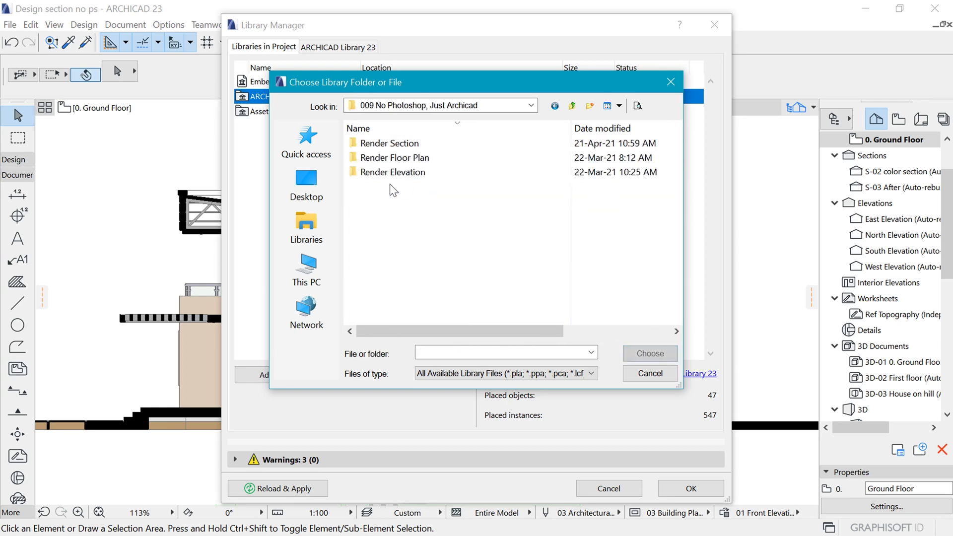
double_click(389, 143)
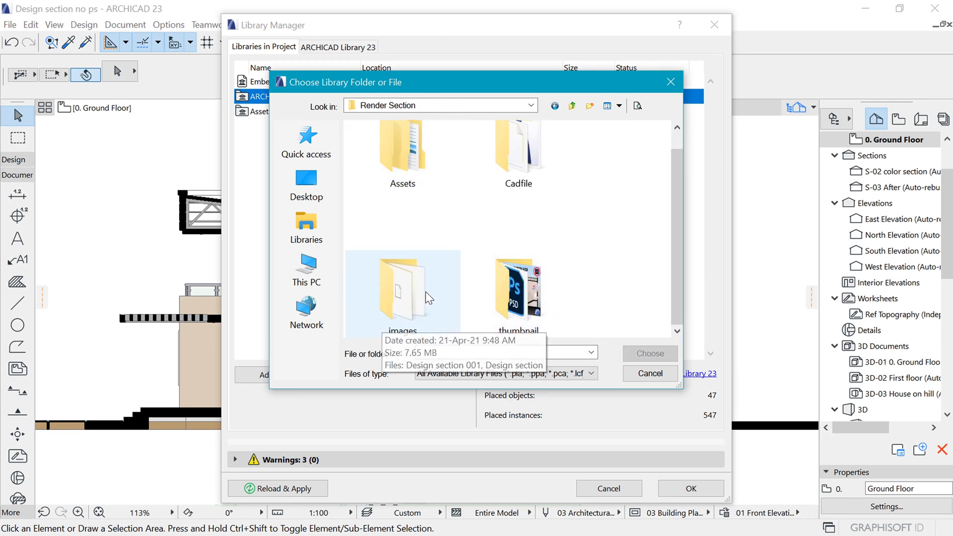
Link the Render Section's Assets folder, replacing the linked library of the same name, and apply the library changes.
click(407, 169)
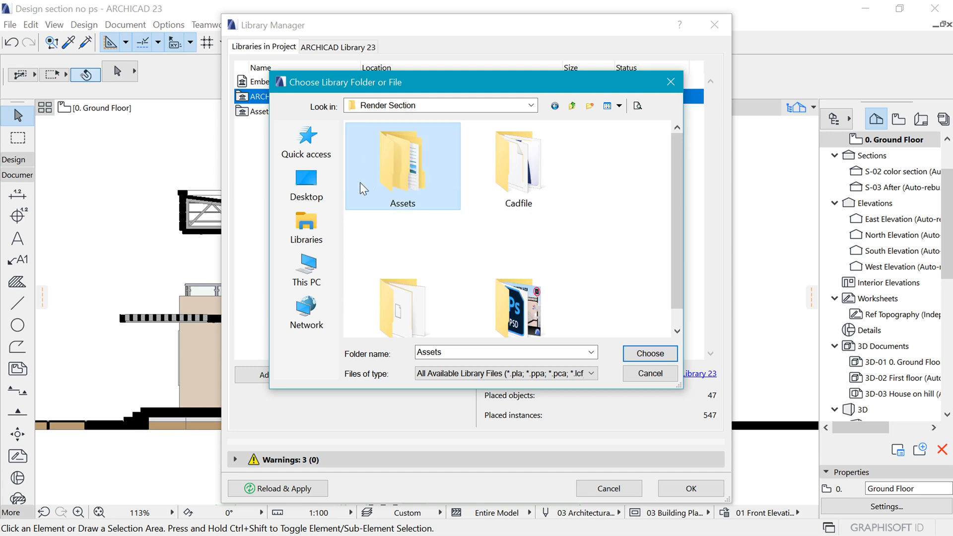
click(650, 354)
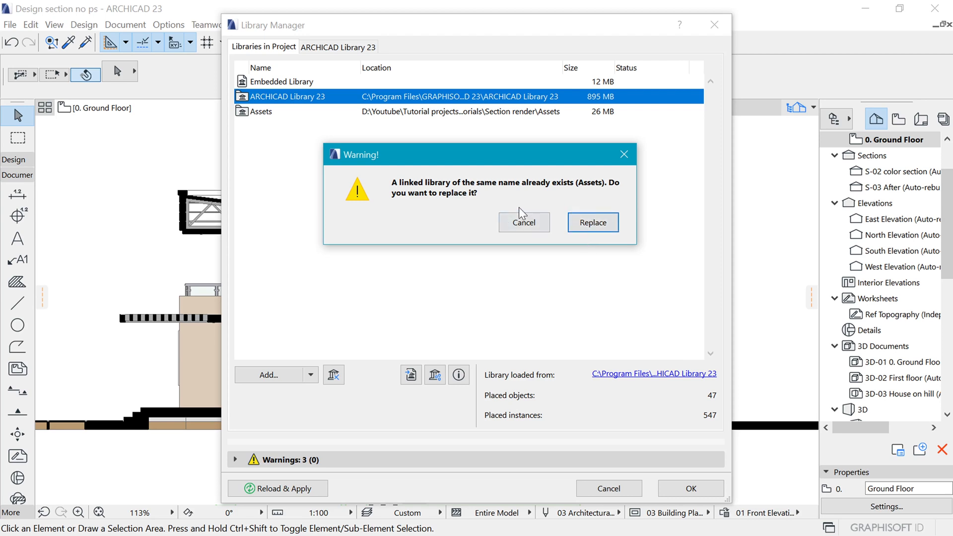
click(590, 220)
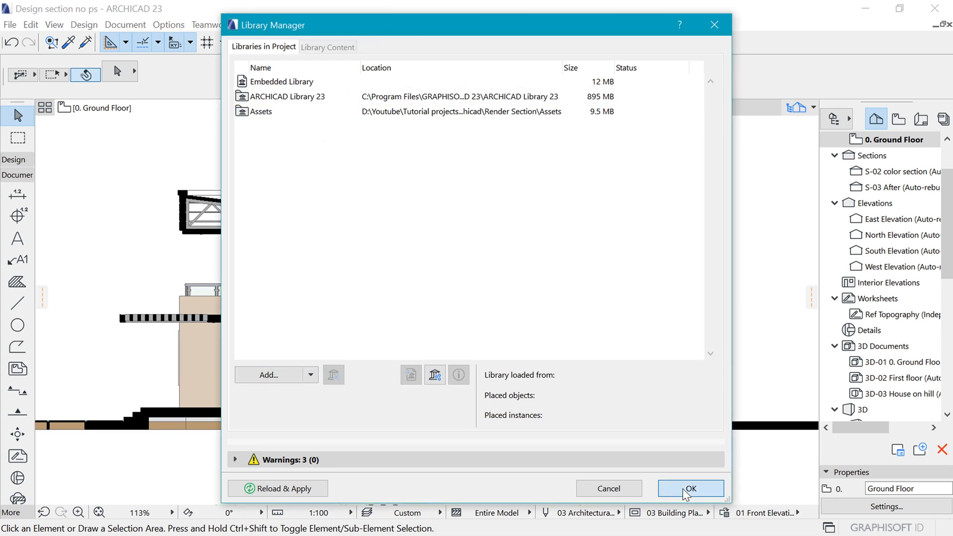
click(677, 488)
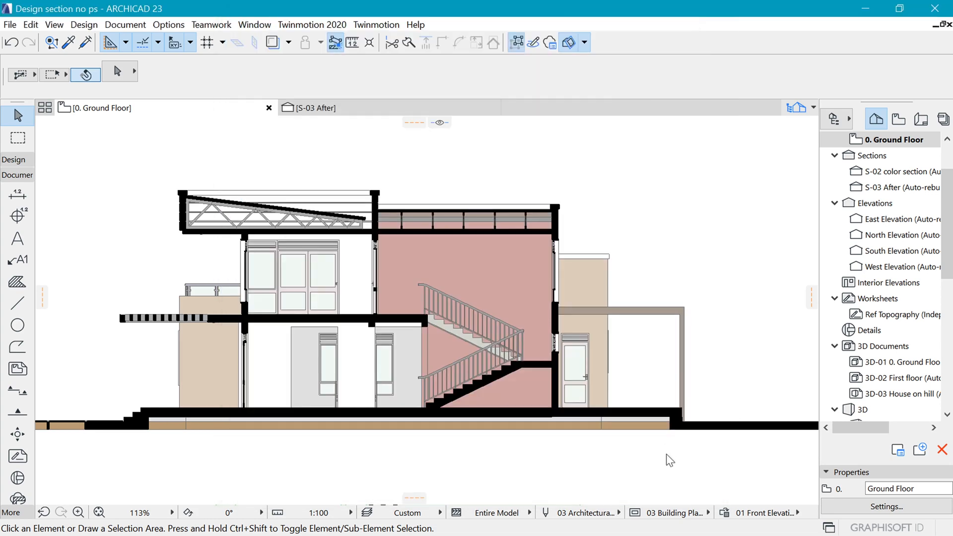
Create a new image fill named "Brick texture" in the fill attributes.
click(169, 27)
mouse_move(192, 40)
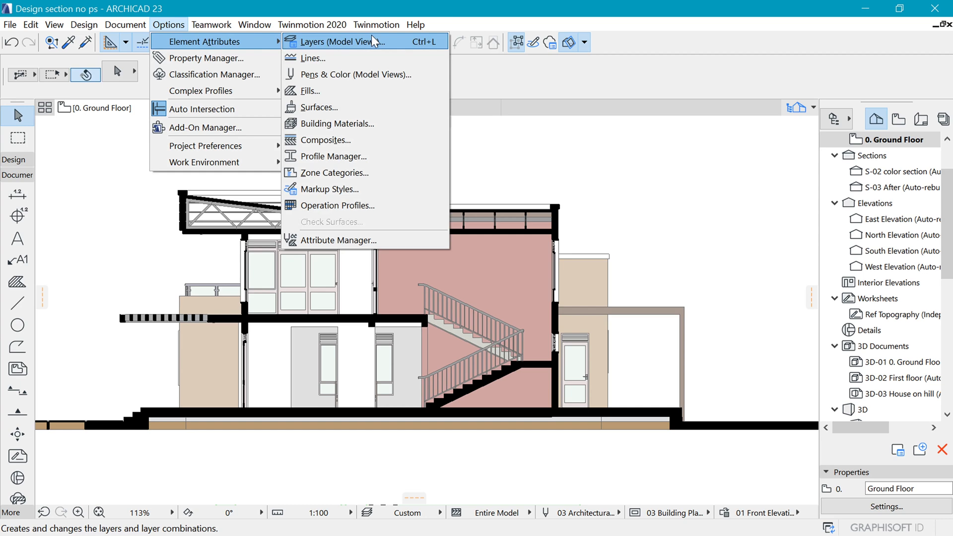
click(323, 96)
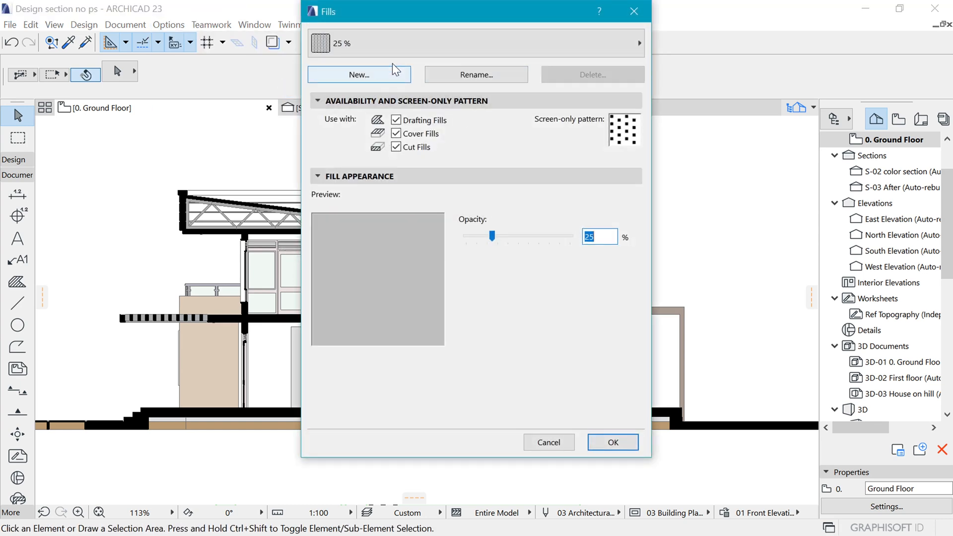
click(414, 45)
scroll(717, 330, right, 2)
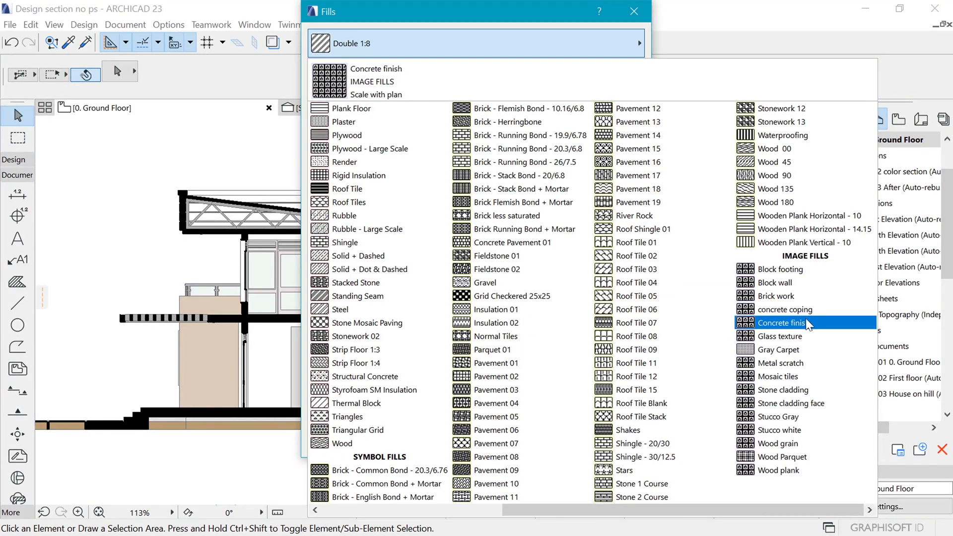
key(Escape)
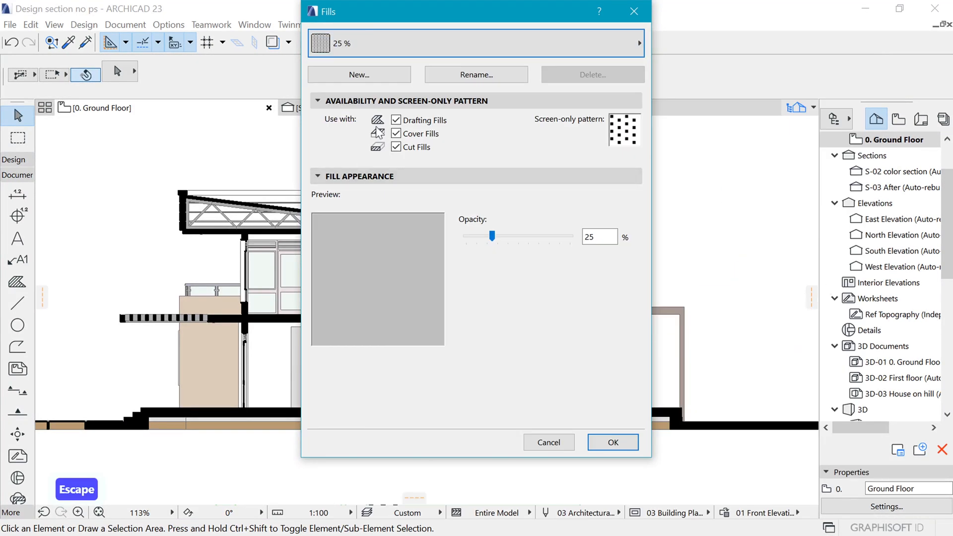
click(358, 74)
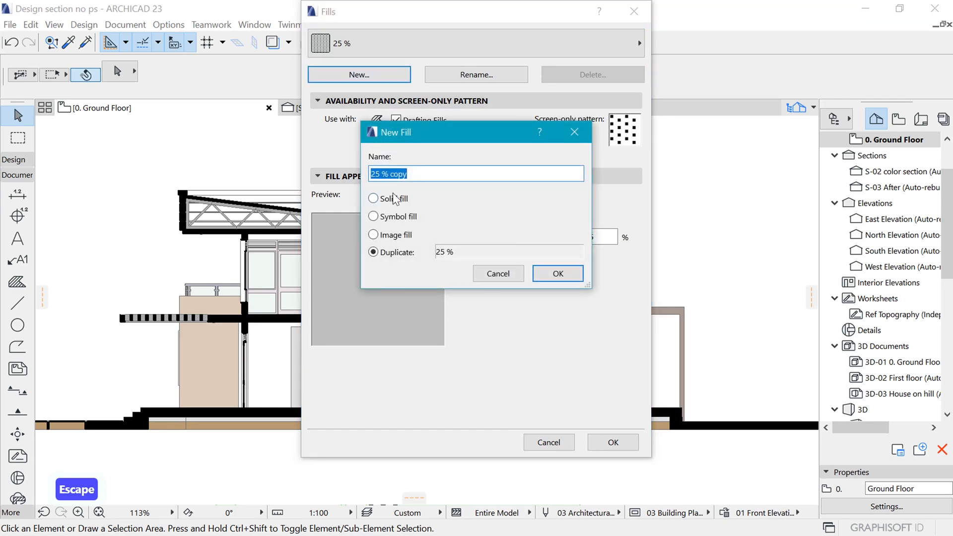
text(Bric)
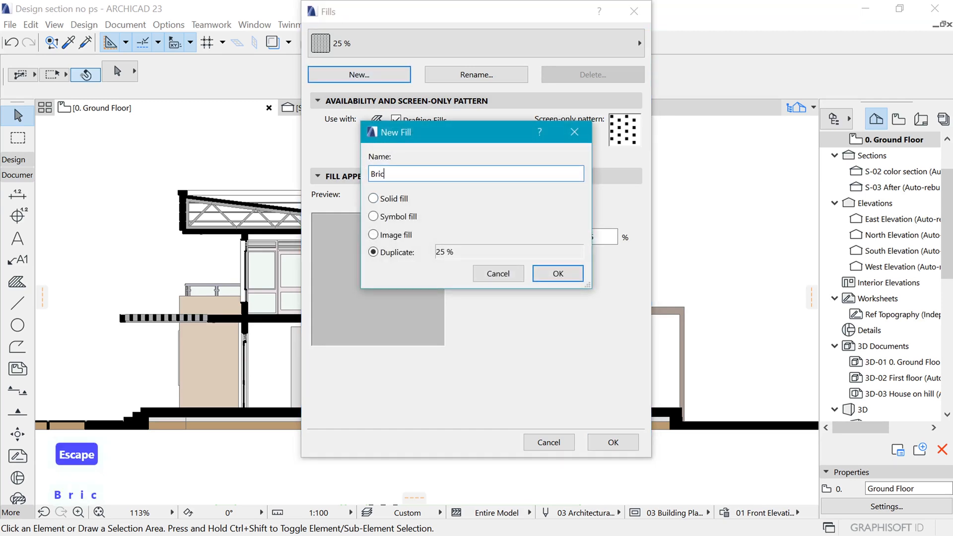
text(k texture)
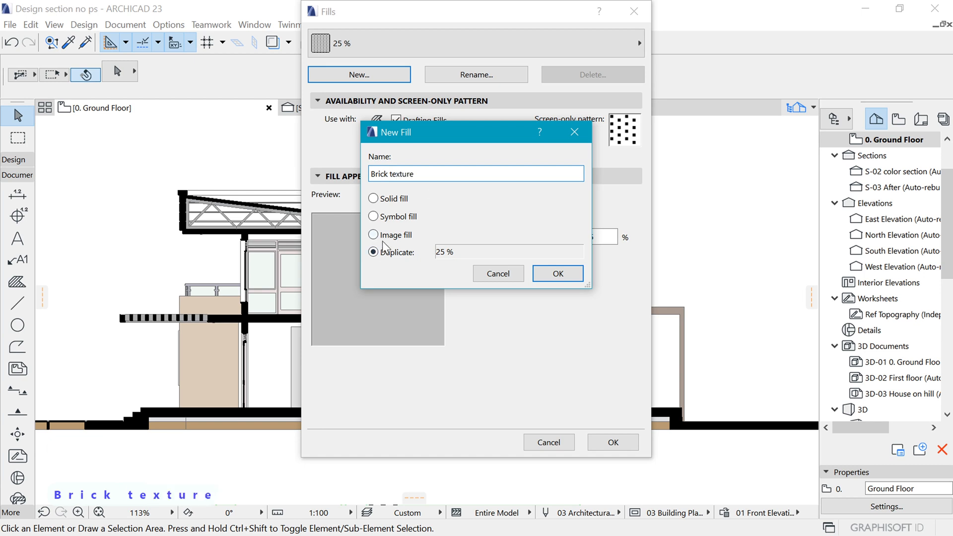
click(564, 272)
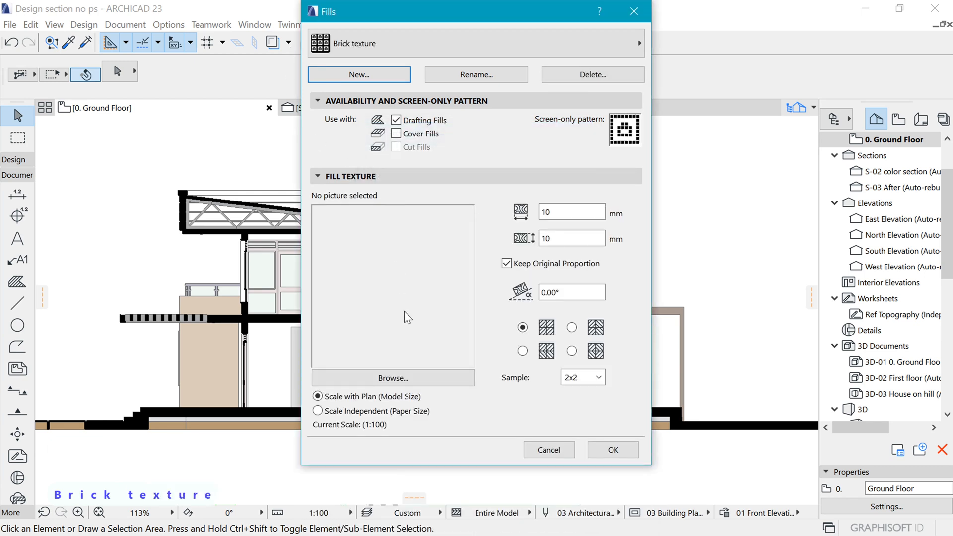
Load 156_rustic bricks texture-seamless.jpg from the texture folder of the Assets library as the fill's image.
click(395, 381)
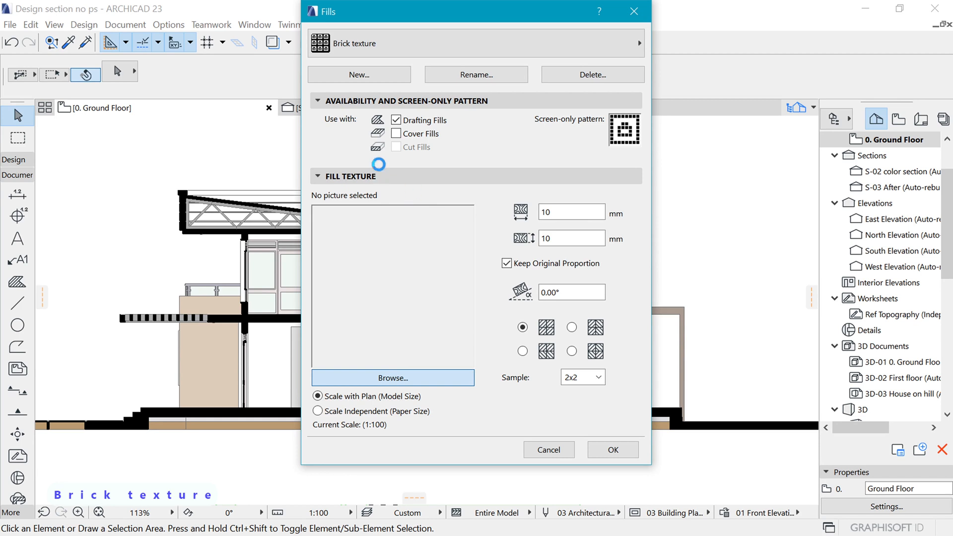
click(367, 211)
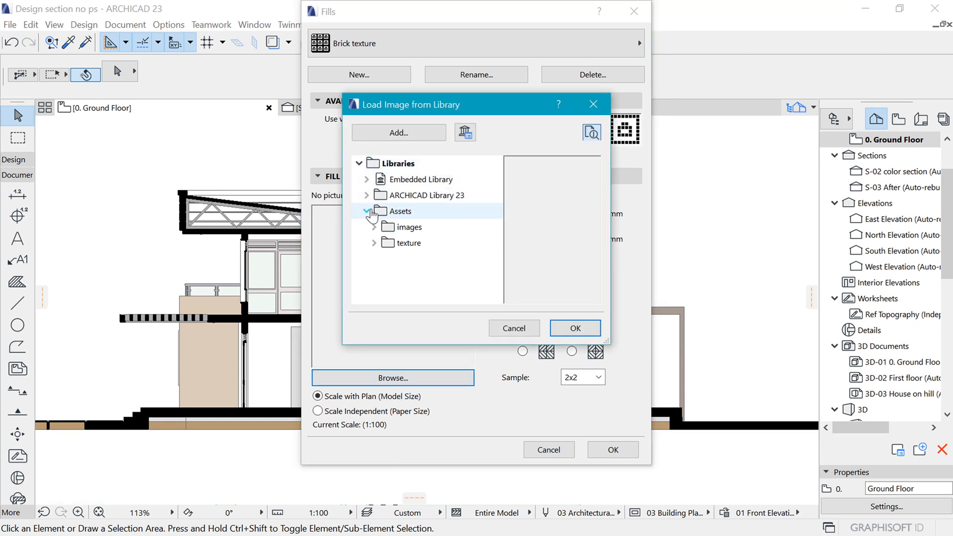
click(375, 243)
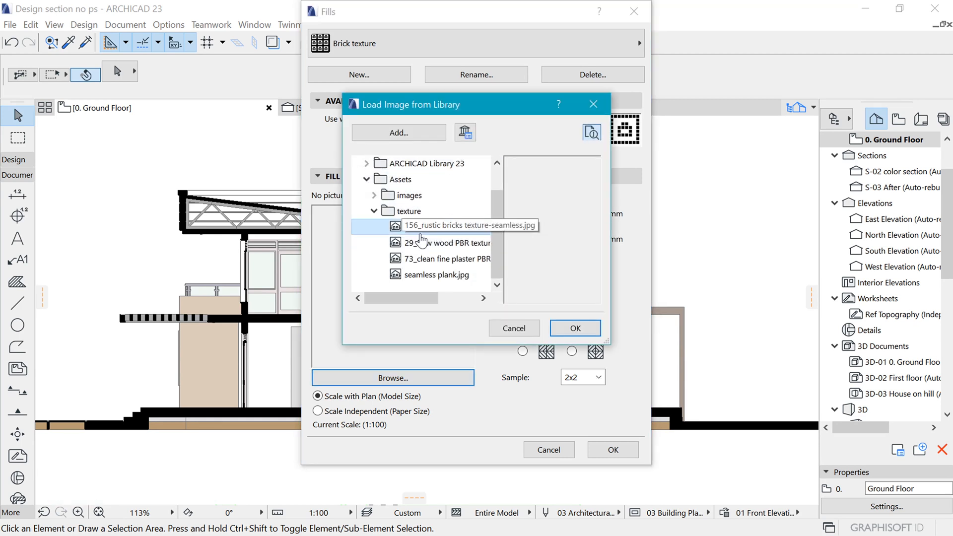
click(437, 226)
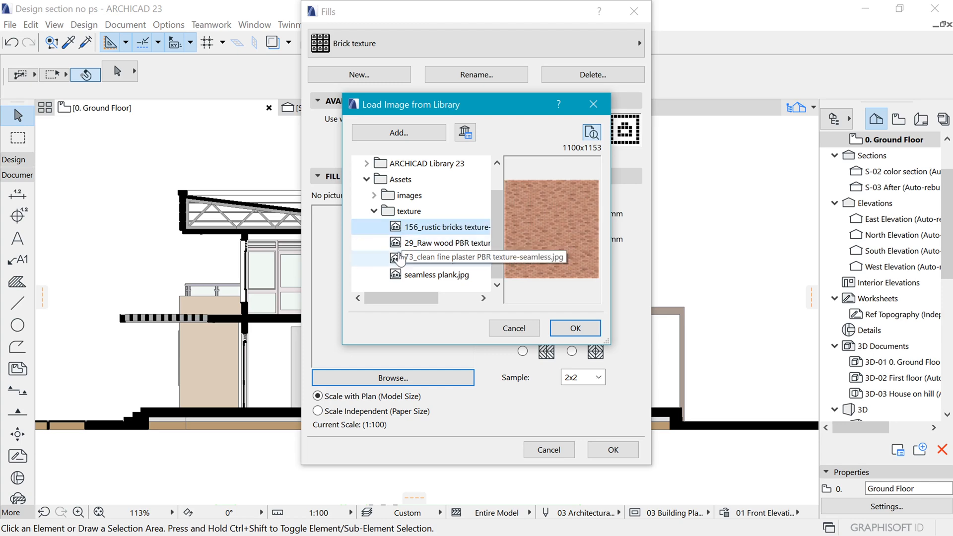
click(569, 331)
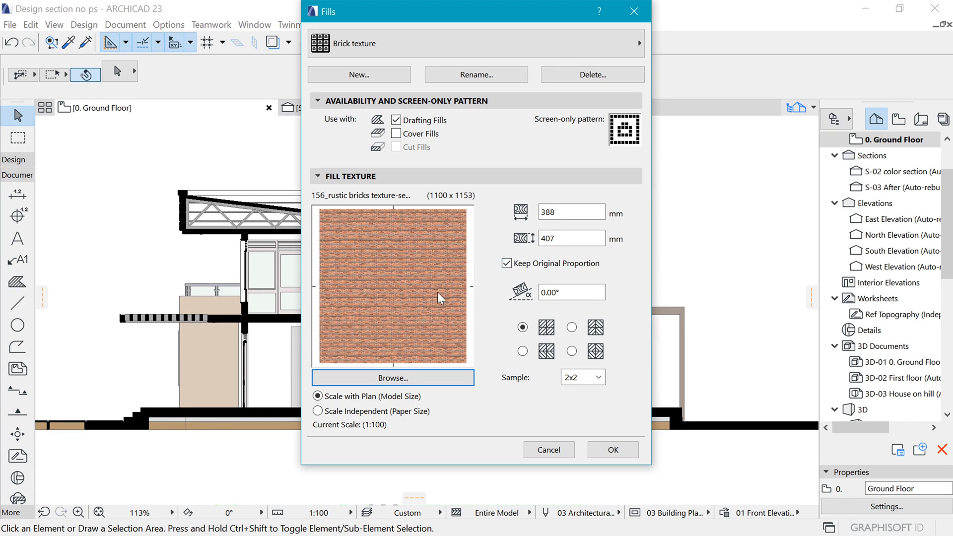
Set the brick image's height to 4000 mm with its original proportion kept, enable it for cover fills, and apply the fill.
key(Tab)
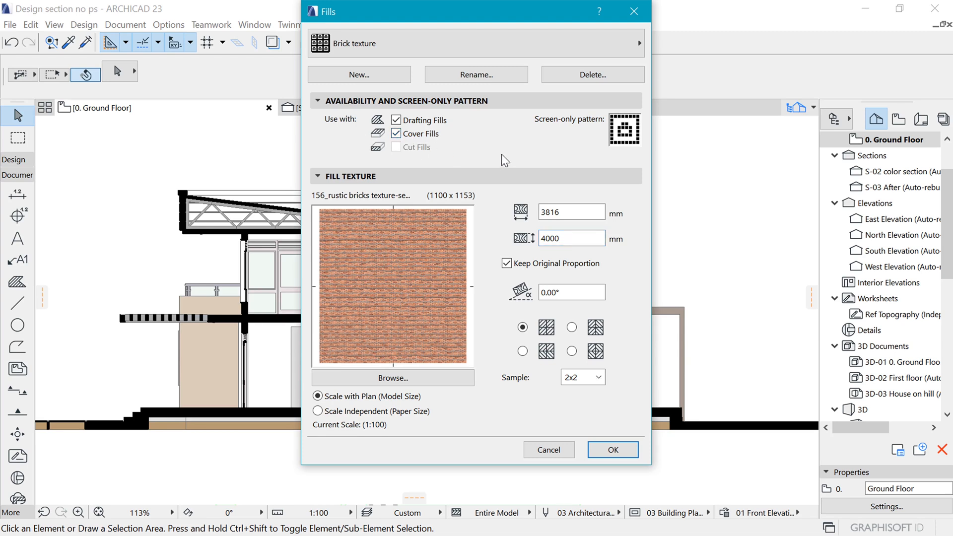
click(613, 451)
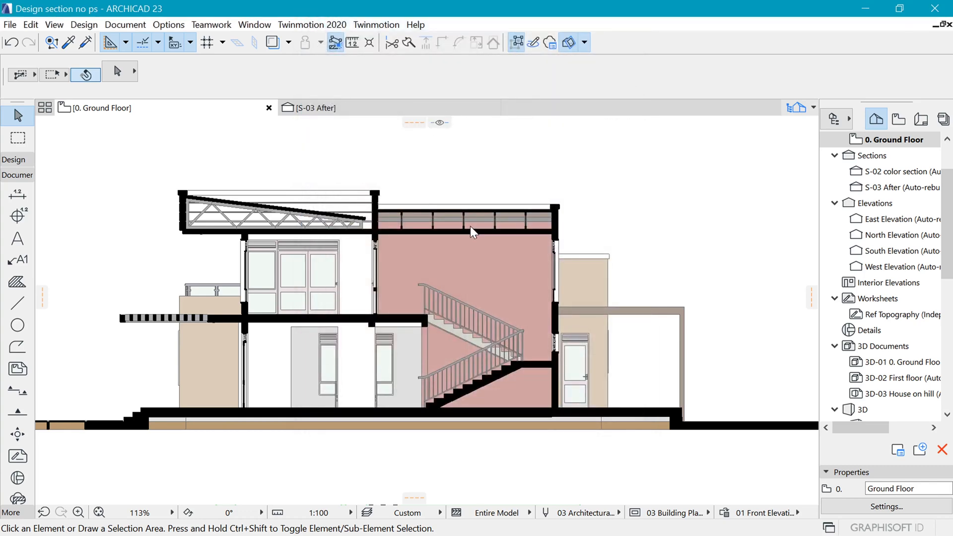
Change the large pink wall fill above the stair to the Brick texture image fill and deselect it.
click(489, 258)
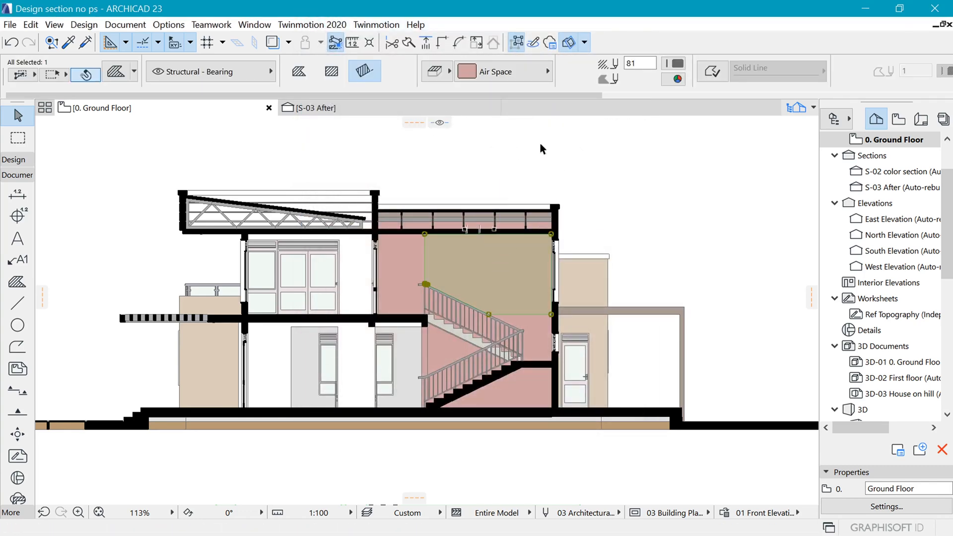
click(509, 80)
scroll(254, 217, right, 2)
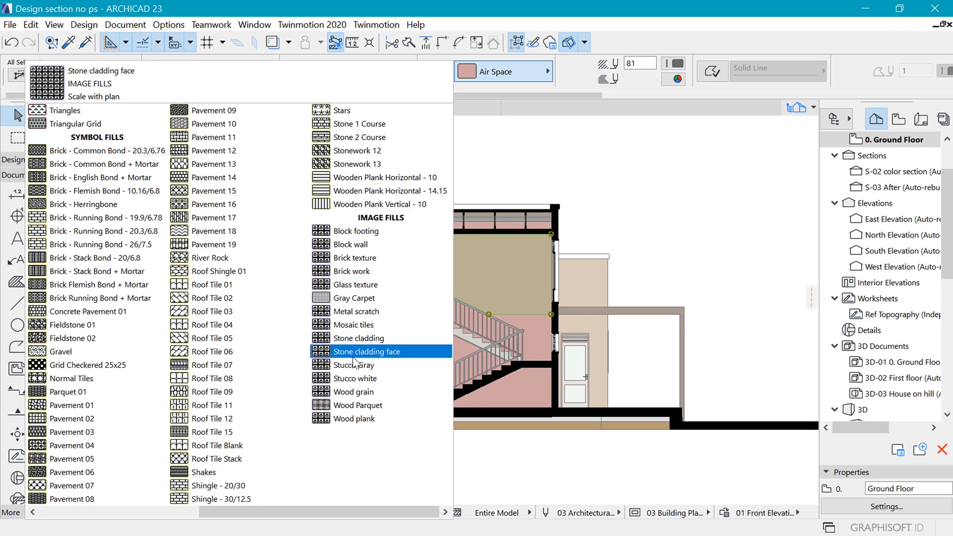
click(355, 258)
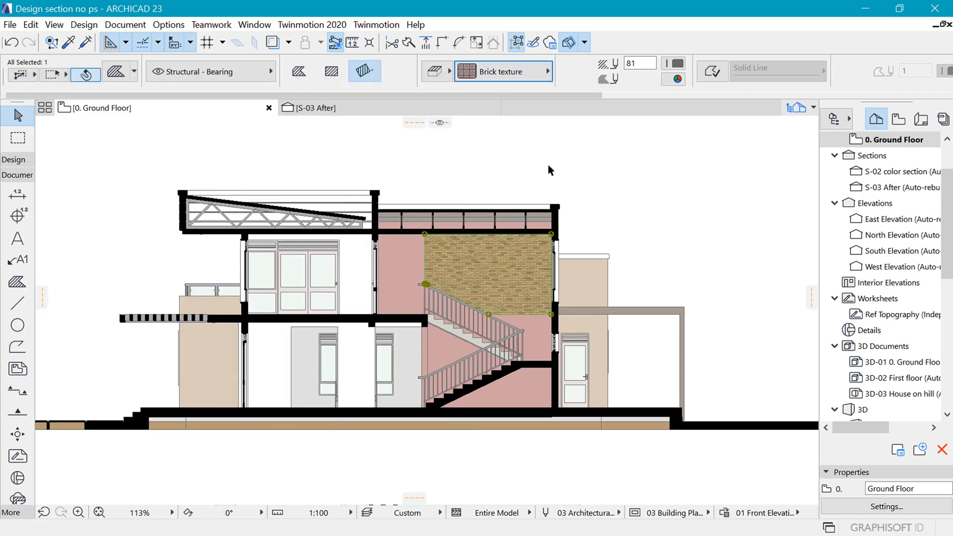
scroll(479, 297, up, 3)
click(714, 194)
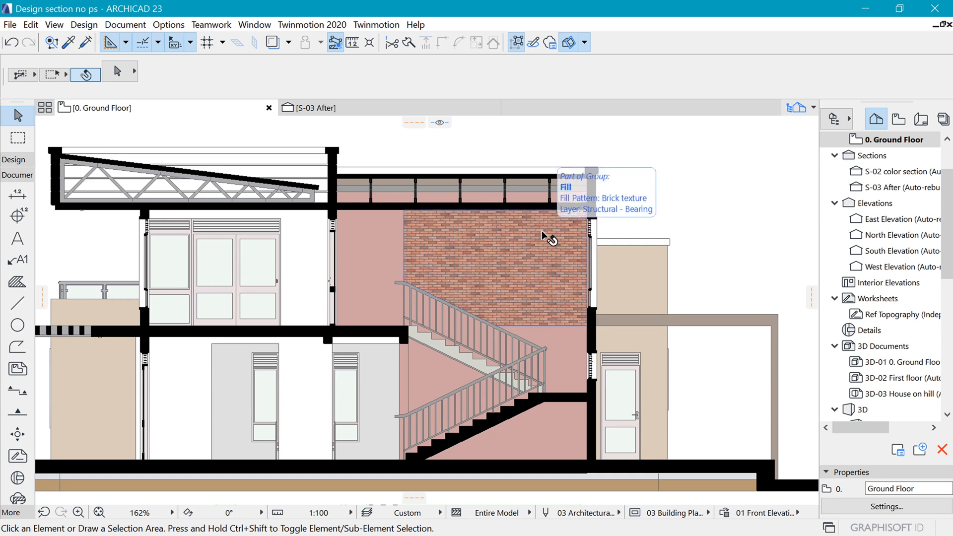
Pick up the brick fill's settings and transfer them to the adjoining pink wall fill beside the upper stair landing.
alt+click(496, 249)
scroll(522, 241, up, 3)
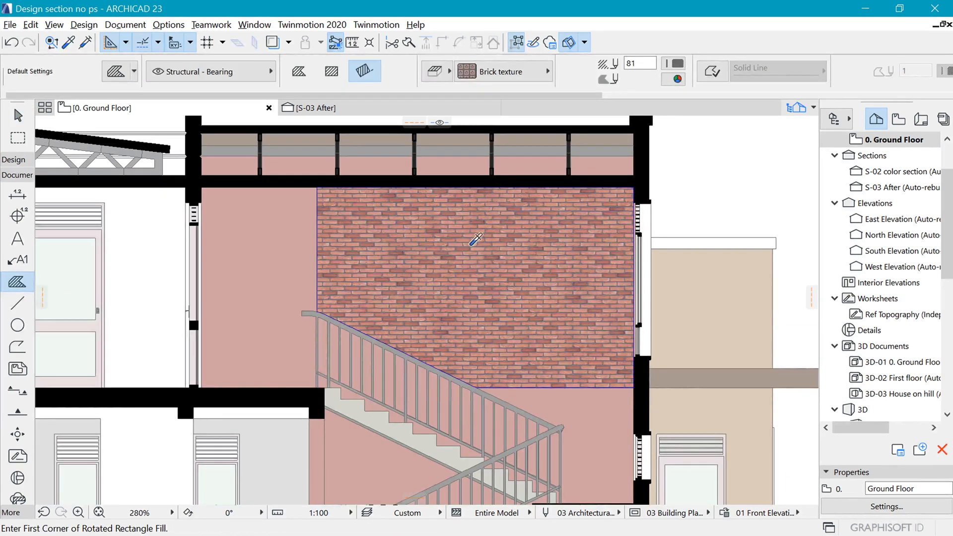
scroll(245, 218, up, 1)
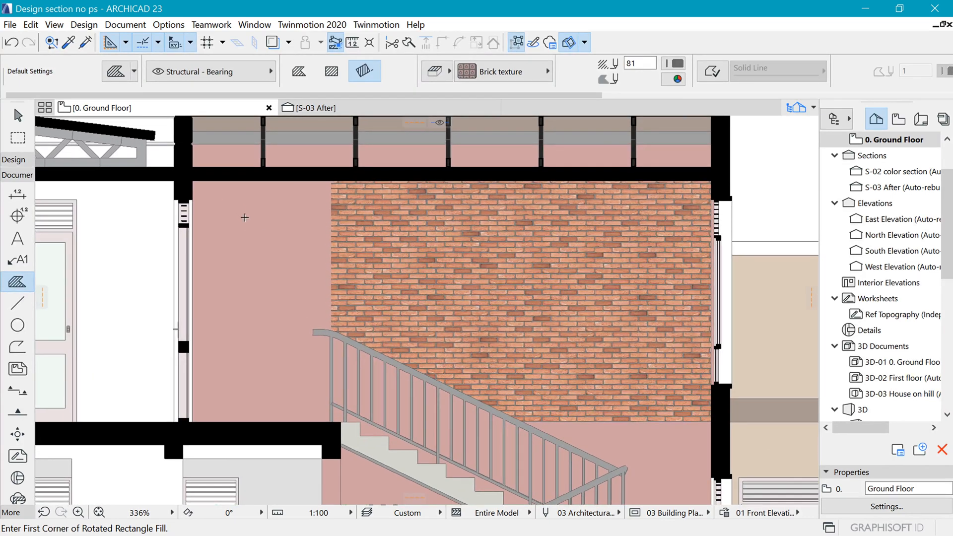
ctrl+alt+click(247, 219)
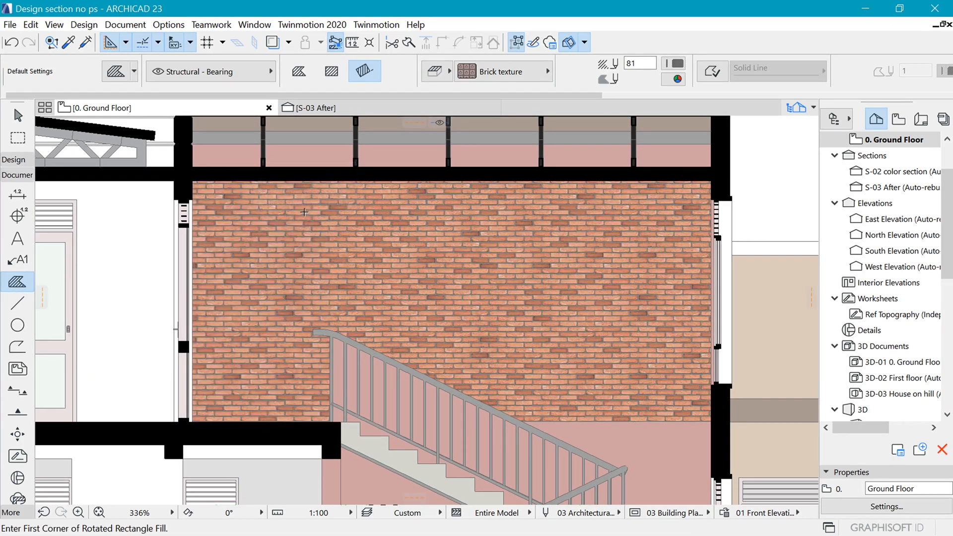
Transfer the brick fill to the pink wall pieces between the uppermost balusters of the upper stair flight and above its first treads.
scroll(349, 393, up, 2)
scroll(350, 394, up, 1)
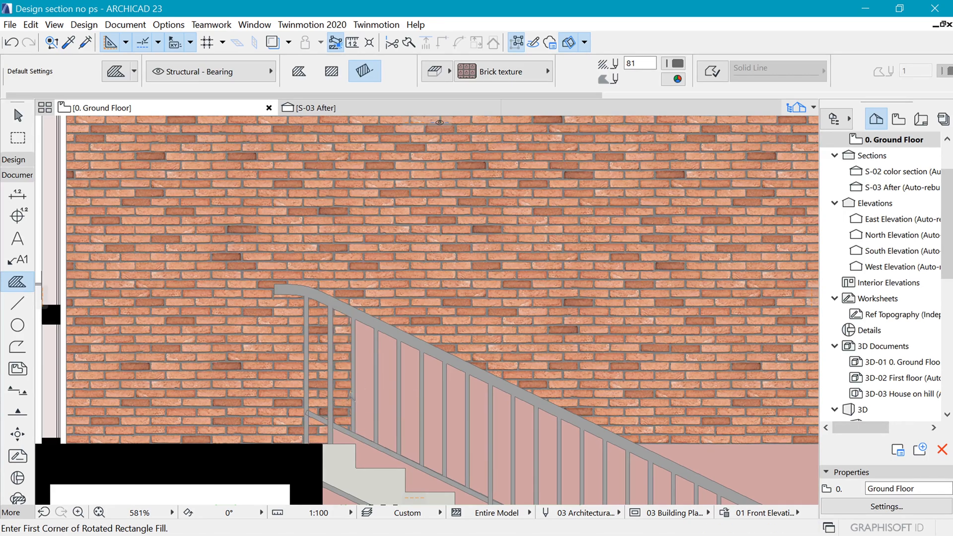
scroll(395, 398, up, 5)
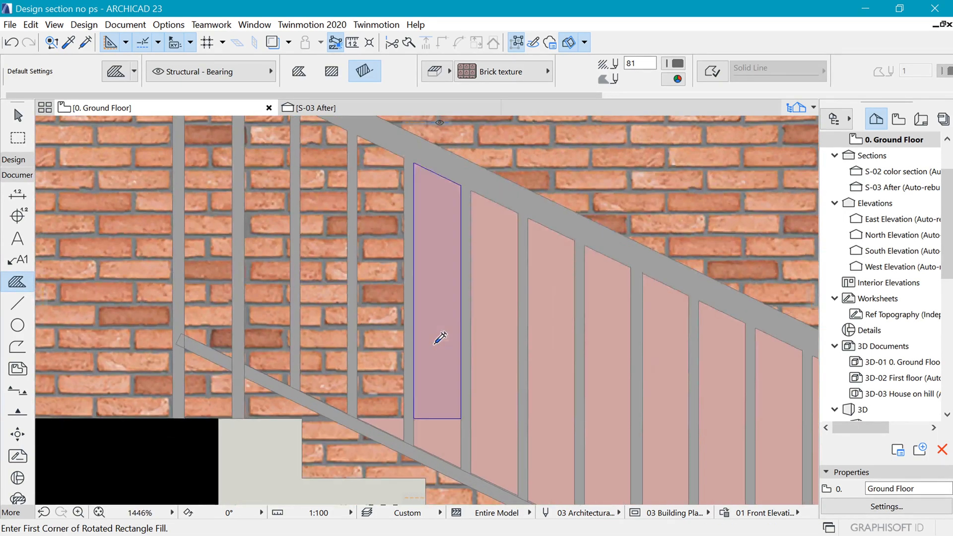
ctrl+alt+click(449, 431)
ctrl+alt+click(394, 431)
scroll(394, 431, down, 2)
middle_drag(394, 432, 177, 273)
ctrl+alt+click(389, 400)
ctrl+alt+click(324, 307)
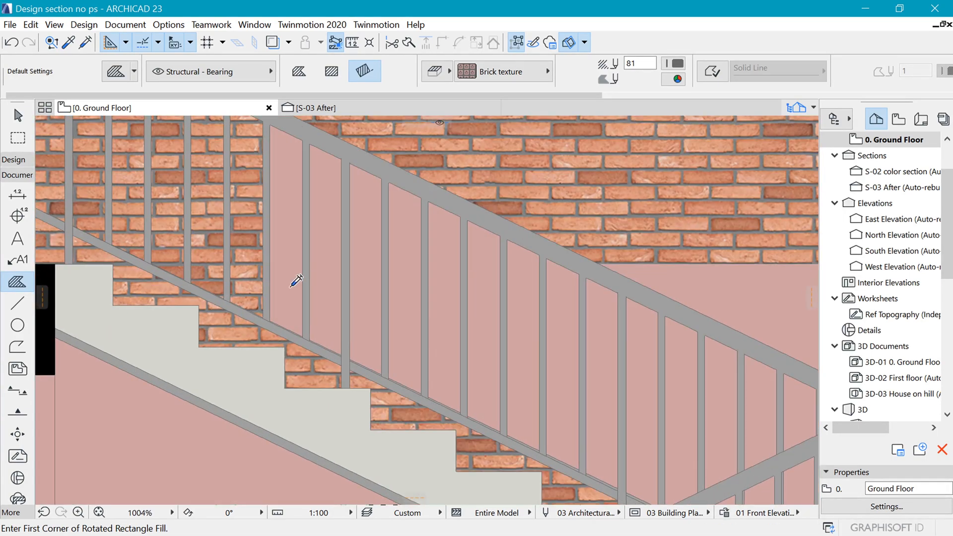
Transfer the brick fill to the next pink panels between the balusters along the middle of the upper flight.
ctrl+alt+click(290, 287)
ctrl+alt+click(293, 243)
ctrl+alt+click(321, 221)
ctrl+alt+click(375, 252)
ctrl+alt+click(372, 293)
ctrl+alt+click(405, 302)
ctrl+alt+click(439, 301)
ctrl+alt+click(404, 247)
ctrl+alt+click(441, 249)
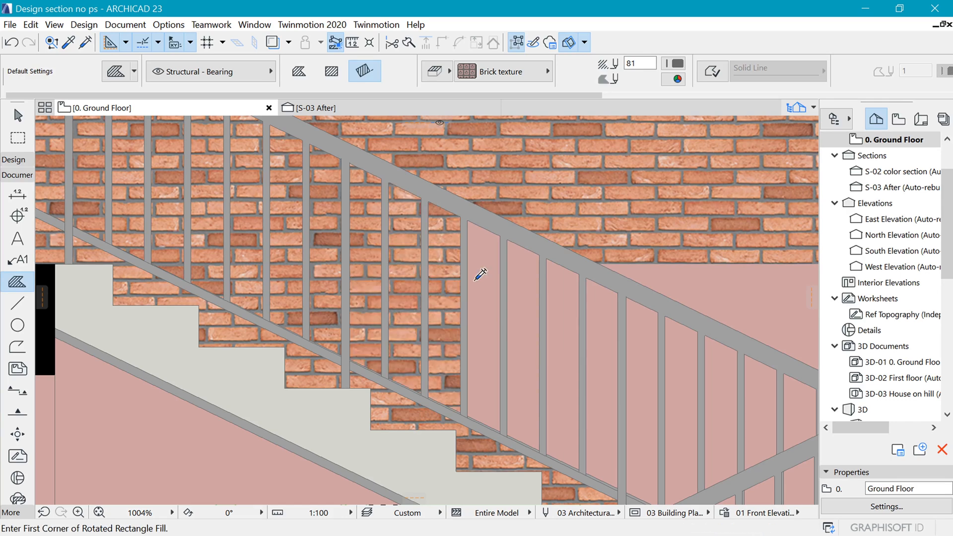
Continue the brick fill through the following pink baluster panels of the upper flight, including the small leftover piece under the handrail.
ctrl+alt+click(475, 282)
ctrl+alt+click(521, 302)
ctrl+alt+click(563, 308)
ctrl+alt+click(608, 368)
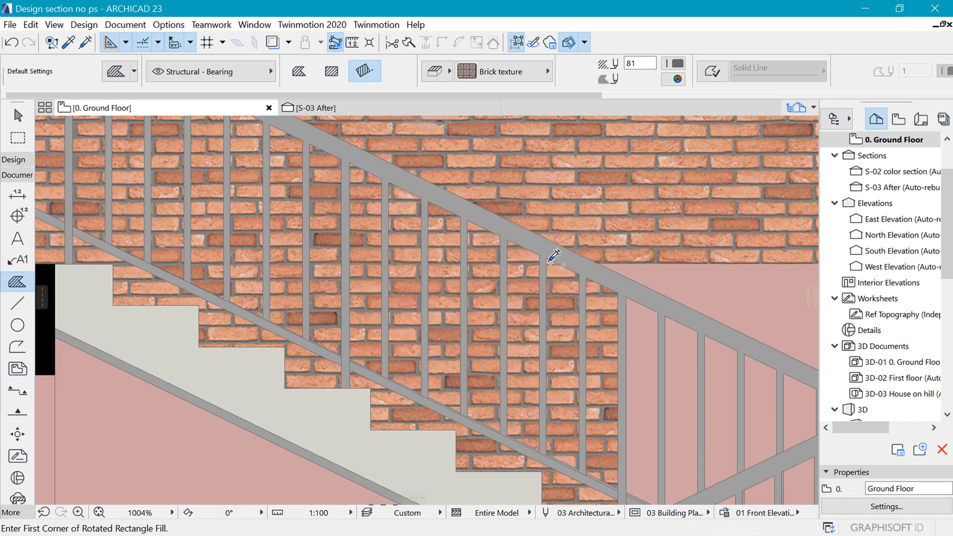
scroll(529, 271, up, 8)
ctrl+alt+click(521, 279)
Apply the brick fill to the pink wall beside the lower part of the upper flight and the adjacent baluster gaps.
scroll(521, 279, down, 10)
middle_drag(521, 279, 355, 221)
ctrl+alt+click(425, 308)
ctrl+alt+click(447, 278)
ctrl+alt+click(467, 244)
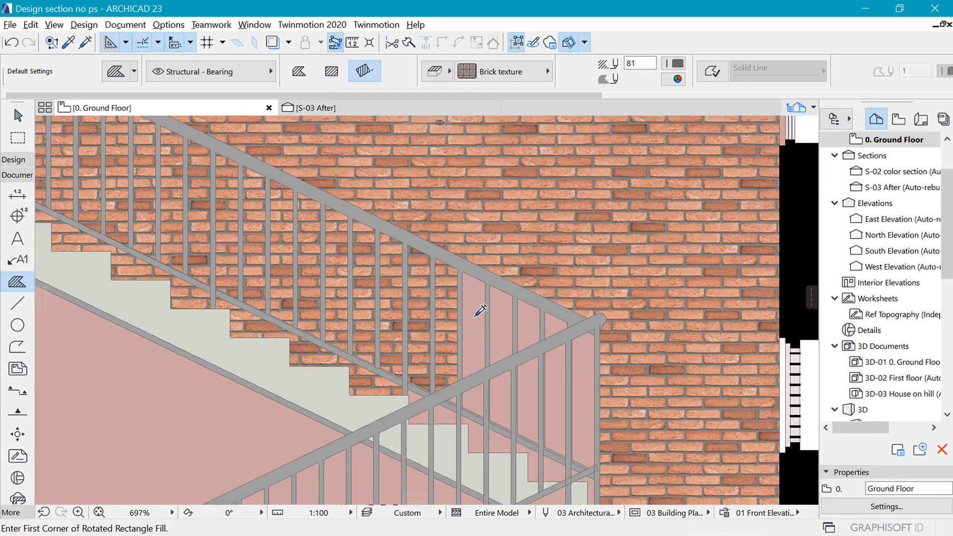
Transfer the brick fill to the pink panels on both sides of the crossing handrail near the intermediate landing.
ctrl+alt+click(475, 316)
ctrl+alt+click(494, 318)
ctrl+alt+click(503, 401)
ctrl+alt+click(528, 387)
ctrl+alt+click(531, 333)
ctrl+alt+click(549, 367)
ctrl+alt+click(554, 323)
ctrl+alt+click(577, 357)
Fill the small pink wall slivers where the two stair railings cross with the brick fill.
scroll(482, 441, up, 4)
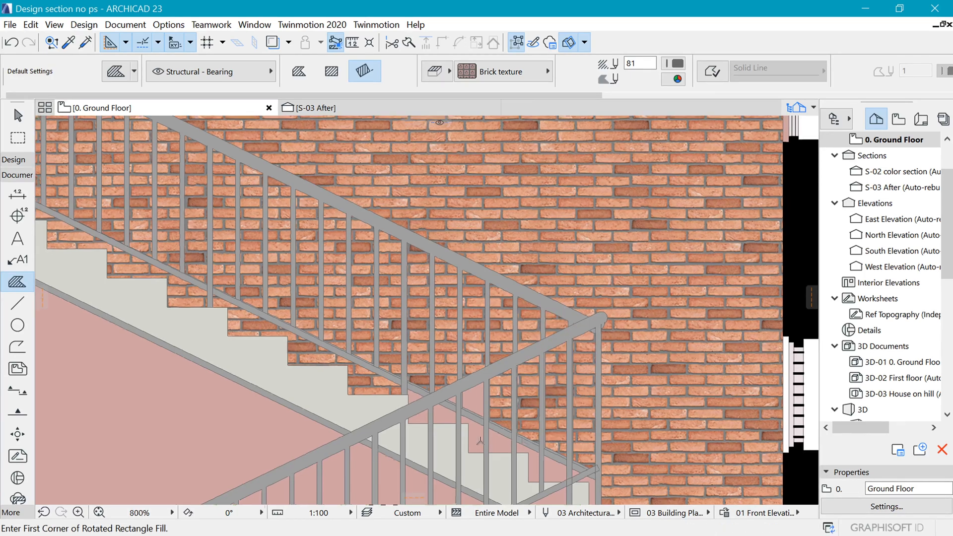
ctrl+alt+click(457, 355)
scroll(420, 354, up, 3)
ctrl+alt+click(427, 353)
ctrl+alt+click(331, 413)
ctrl+alt+click(285, 345)
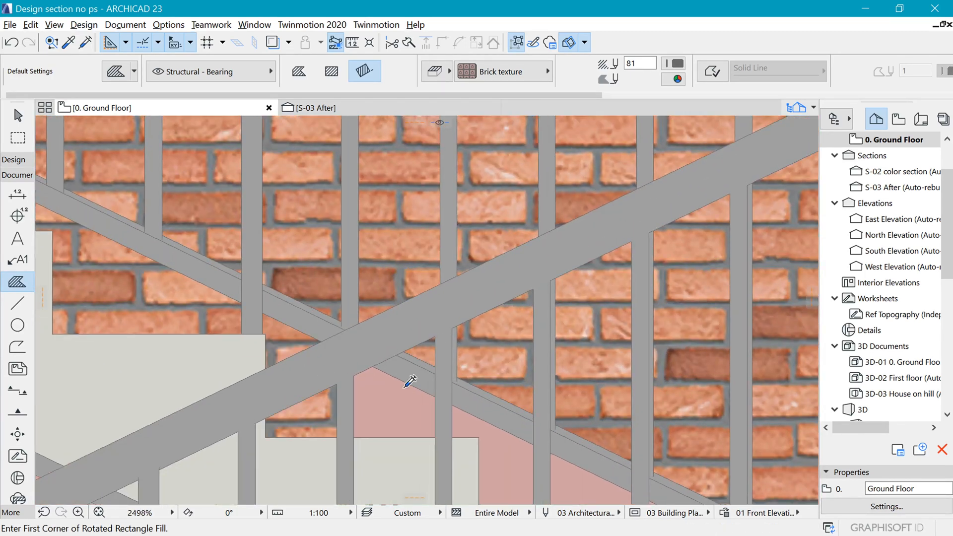
Transfer the brick fill to the pink pieces between the upper flight's lower rail and its last treads, down to the landing.
ctrl+alt+click(404, 389)
scroll(519, 470, down, 2)
middle_drag(518, 470, 381, 349)
ctrl+alt+click(380, 349)
ctrl+alt+click(430, 371)
ctrl+alt+click(486, 390)
ctrl+alt+click(565, 427)
ctrl+alt+click(655, 468)
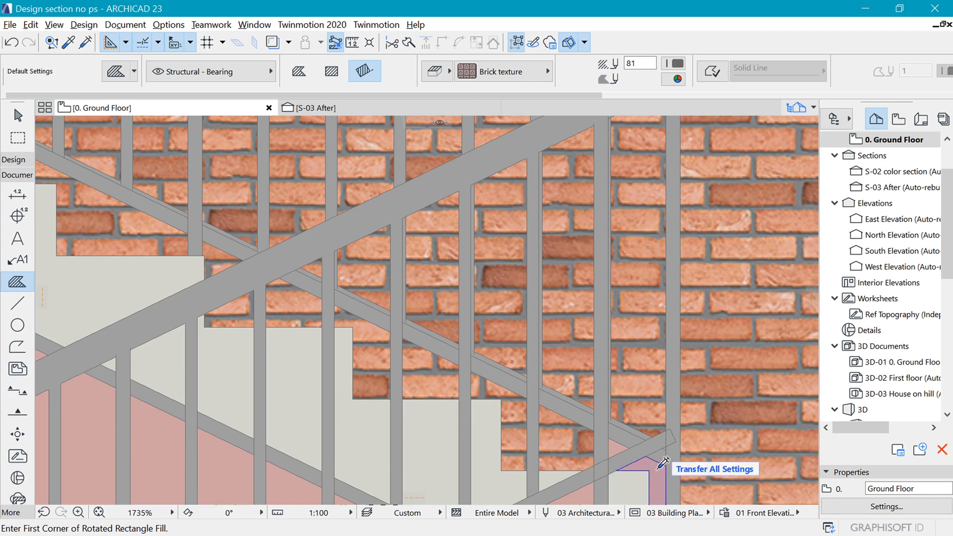
Transfer the brick fill to the remaining pink pieces below the upper flight, between the top balusters of the lower flight.
scroll(655, 468, down, 1)
middle_drag(655, 468, 613, 390)
scroll(577, 372, up, 2)
scroll(571, 343, down, 3)
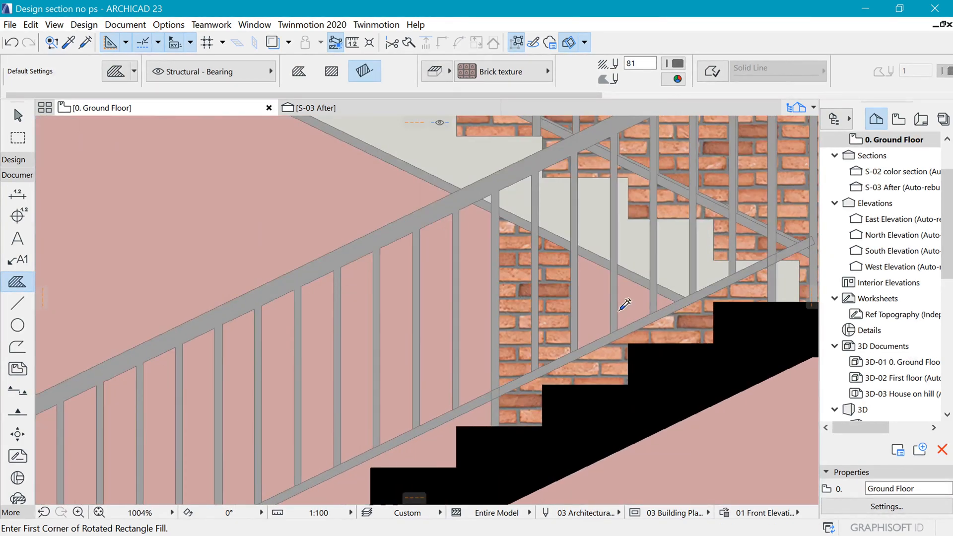
scroll(529, 311, up, 2)
ctrl+alt+click(522, 316)
ctrl+alt+click(442, 338)
Transfer the brick fill to the pink baluster panels along the middle of the lower flight and the wall above its handrail.
scroll(355, 401, down, 1)
middle_drag(355, 401, 461, 326)
ctrl+alt+click(469, 326)
ctrl+alt+click(418, 322)
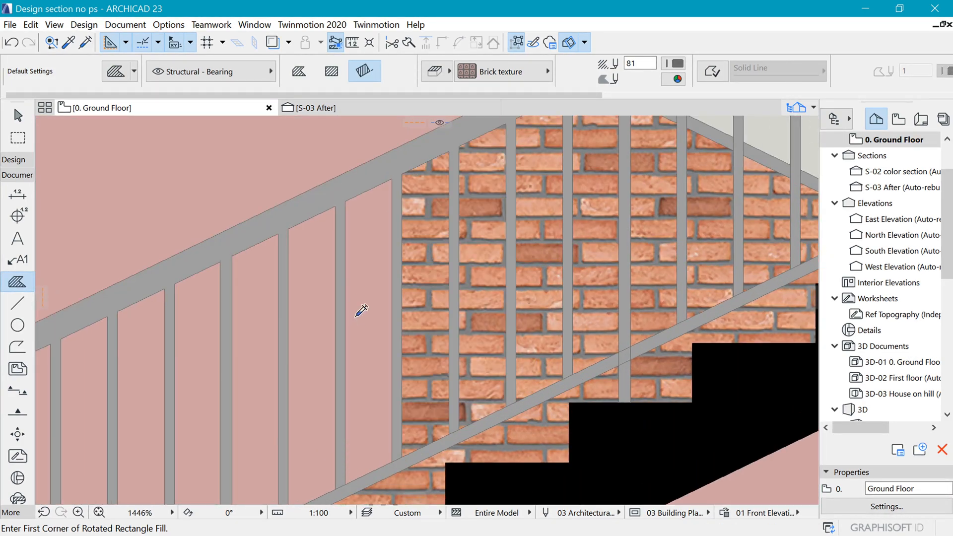
ctrl+alt+click(357, 317)
ctrl+alt+click(296, 346)
ctrl+alt+click(254, 191)
ctrl+alt+click(260, 329)
ctrl+alt+click(200, 355)
ctrl+alt+click(149, 371)
Apply the brick fill to the last pink baluster panels and the narrow wall strip at the foot of the lower flight.
scroll(149, 371, down, 6)
scroll(308, 320, up, 2)
ctrl+alt+click(529, 216)
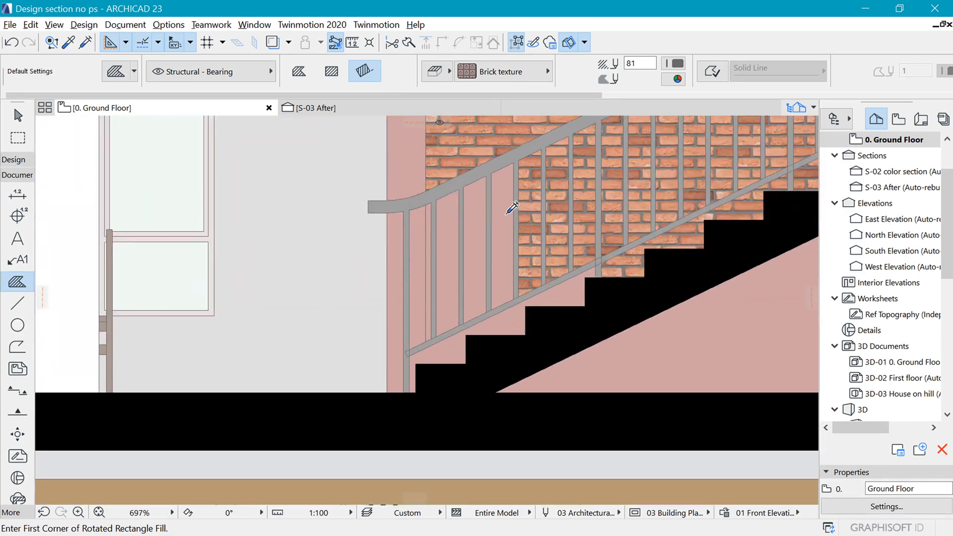
ctrl+alt+click(506, 216)
ctrl+alt+click(450, 228)
ctrl+alt+click(423, 243)
scroll(422, 242, up, 5)
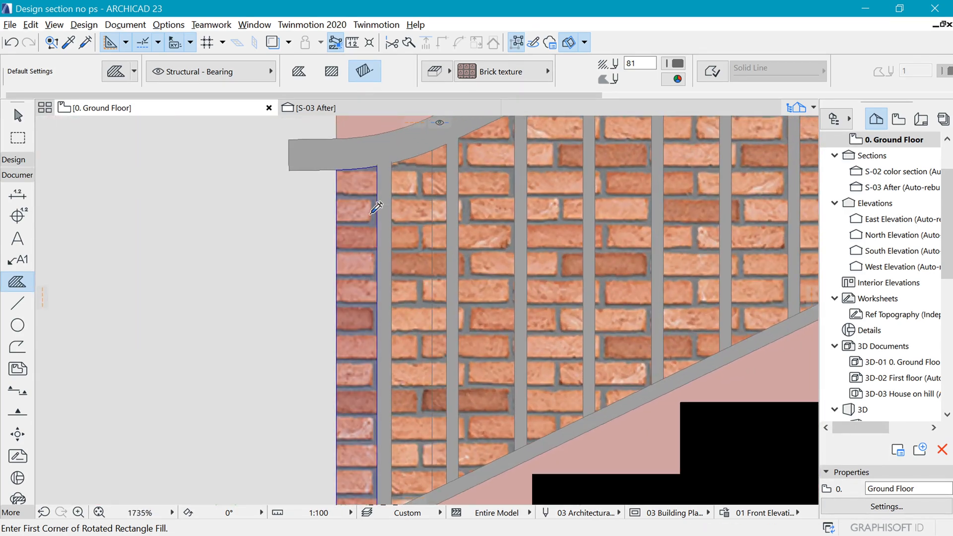
Extend the brick fill to the wall under the landing and the pink roof-void strips, undoing the stray transfer to the grey band.
scroll(570, 446, down, 12)
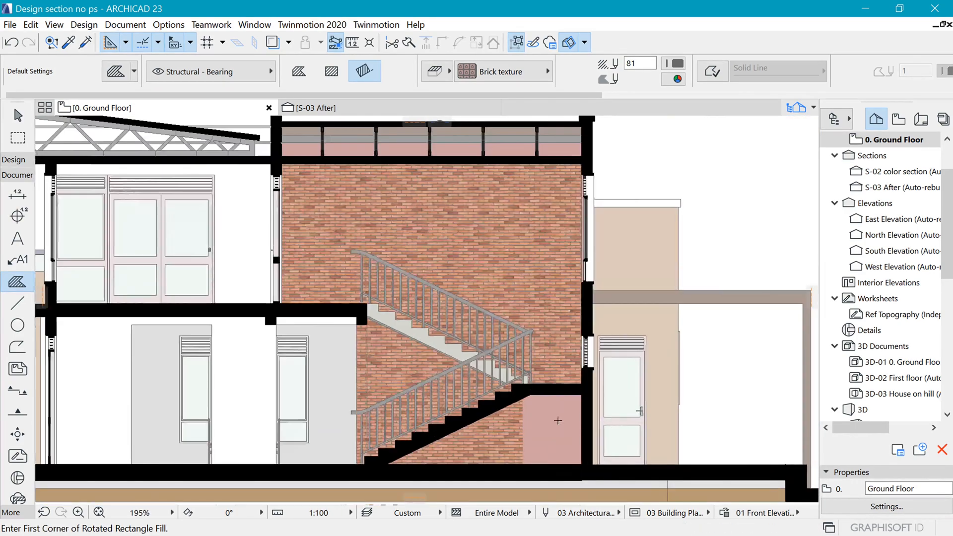
scroll(325, 129, up, 4)
key(ctrl+z)
key(Escape)
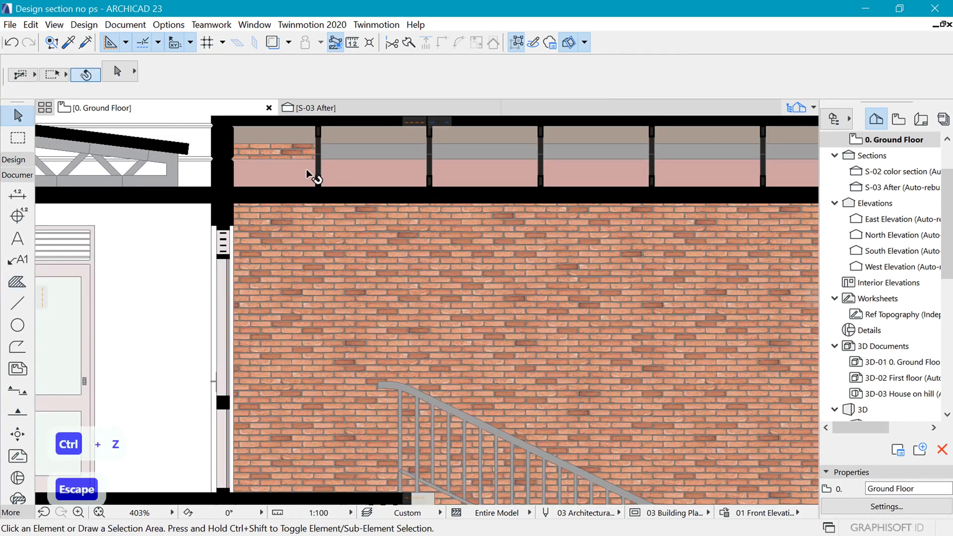
key(ctrl+z)
key(Escape)
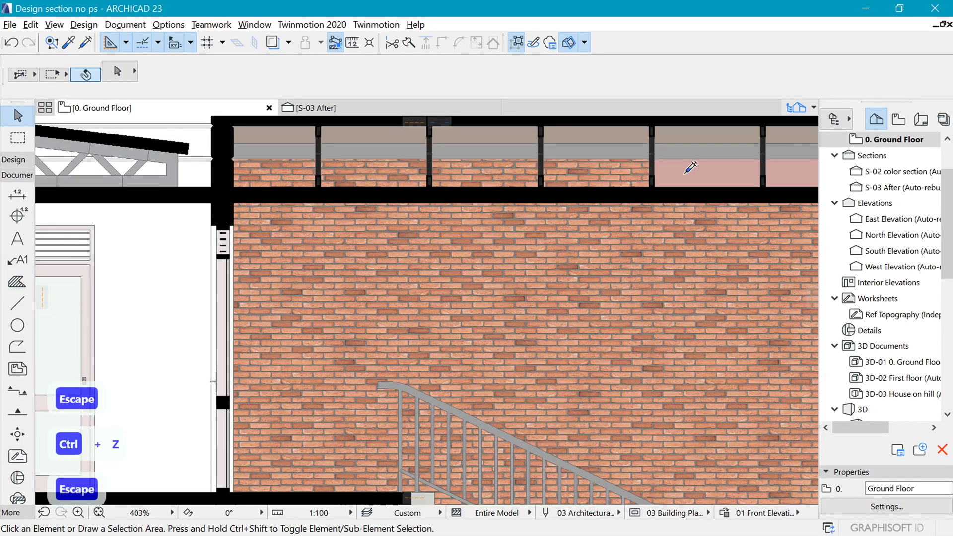
scroll(420, 257, down, 5)
scroll(417, 253, down, 2)
middle_drag(373, 263, 466, 220)
scroll(496, 224, up, 2)
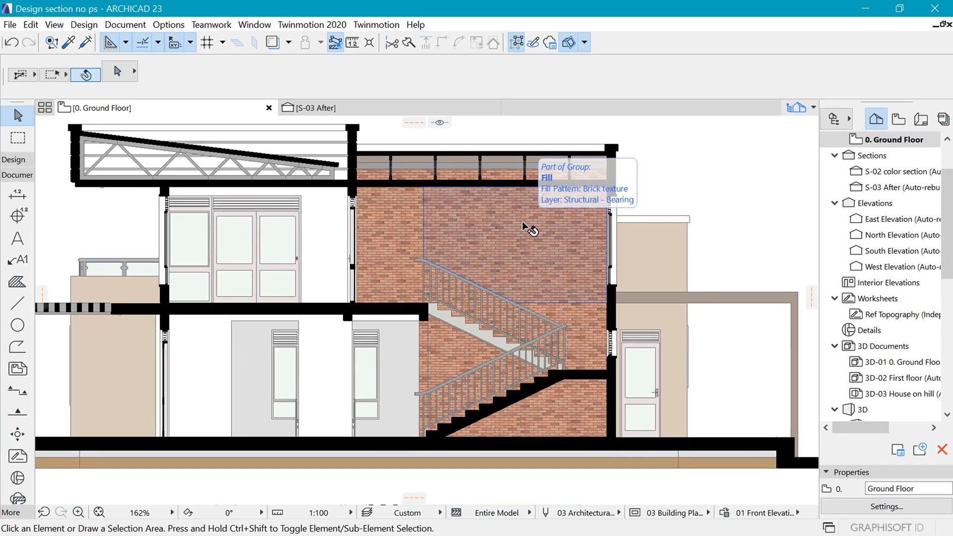
Change the beige ground-floor wall fill below the balcony to the Stone cladding image fill and deselect it.
click(125, 343)
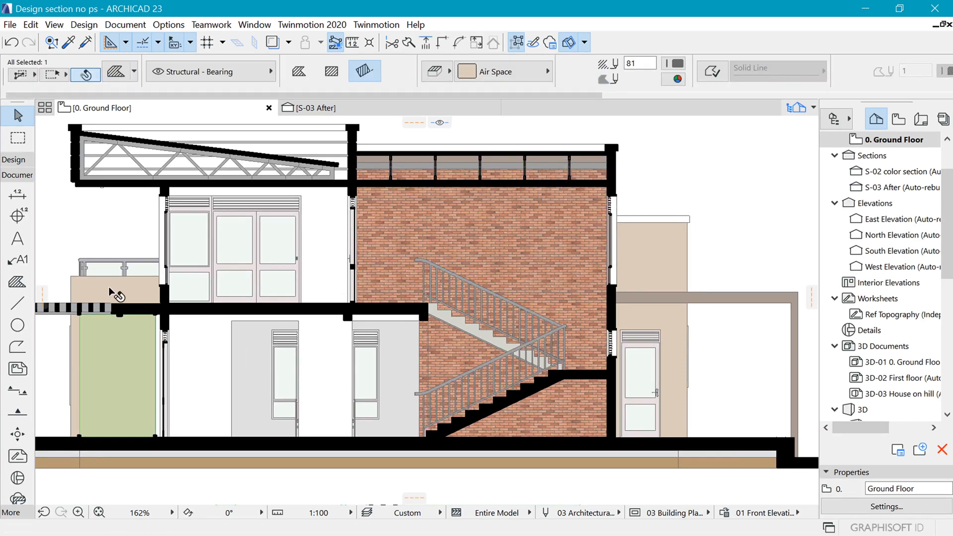
click(519, 67)
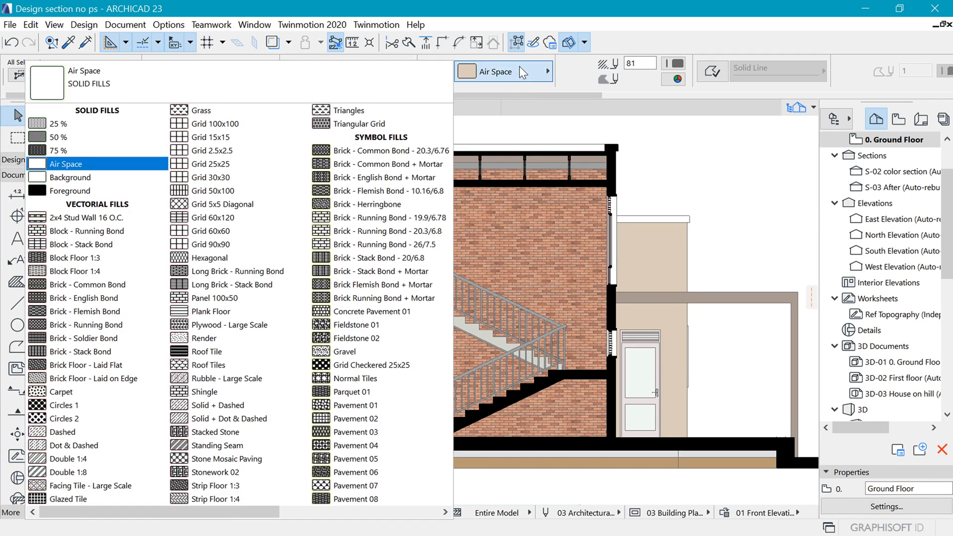
scroll(334, 313, down, 3)
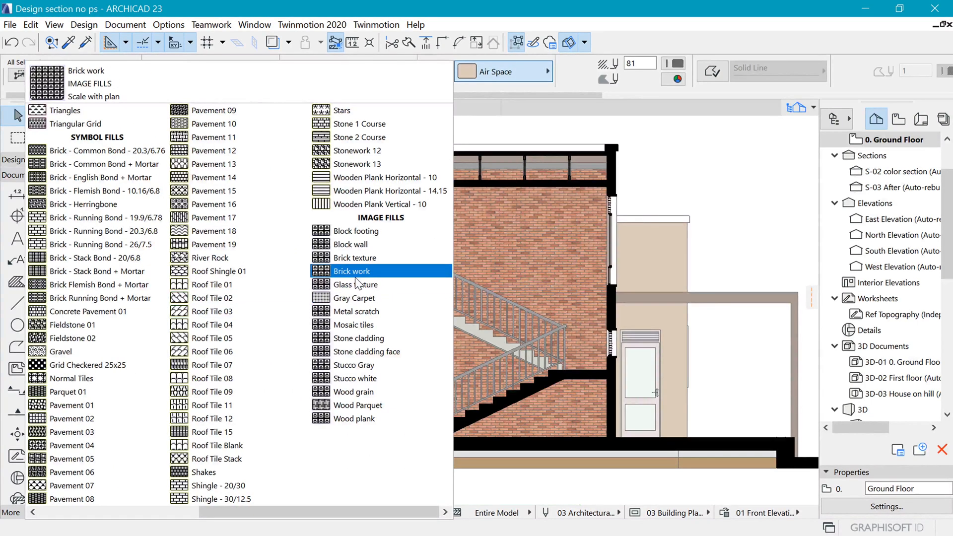
click(368, 338)
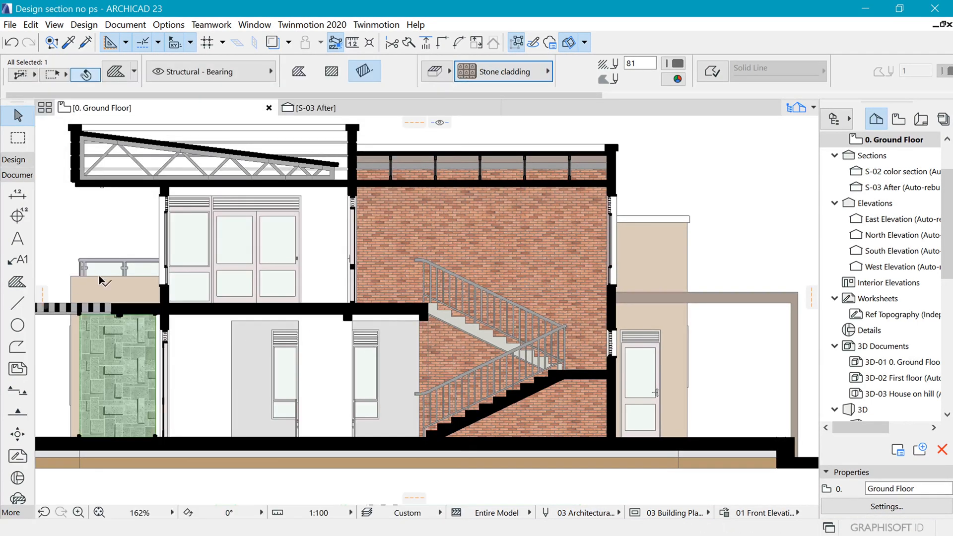
key(Escape)
scroll(715, 164, down, 2)
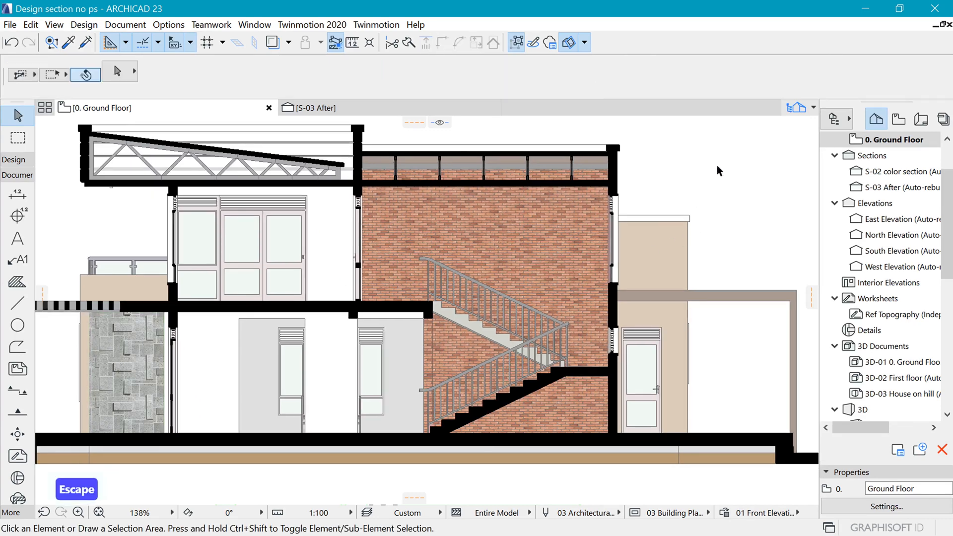
Pick up the stone cladding fill's settings and transfer them to the other beige exterior walls at both ends of the section.
scroll(273, 327, up, 5)
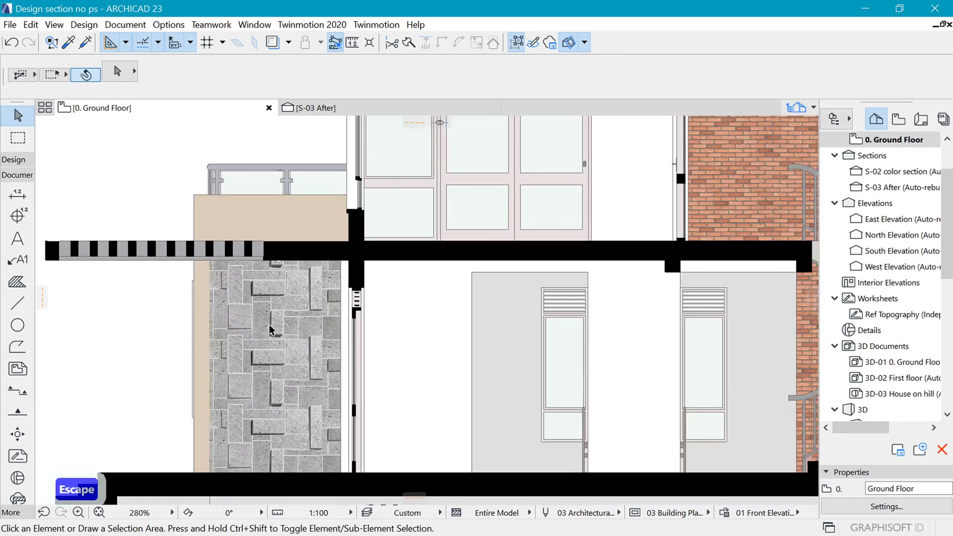
alt+click(271, 326)
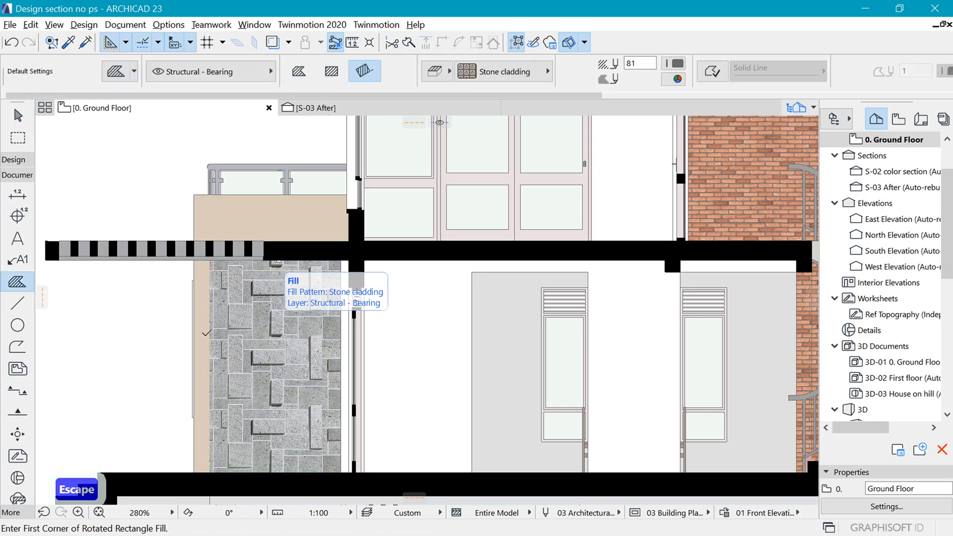
scroll(201, 344, up, 4)
scroll(199, 341, down, 4)
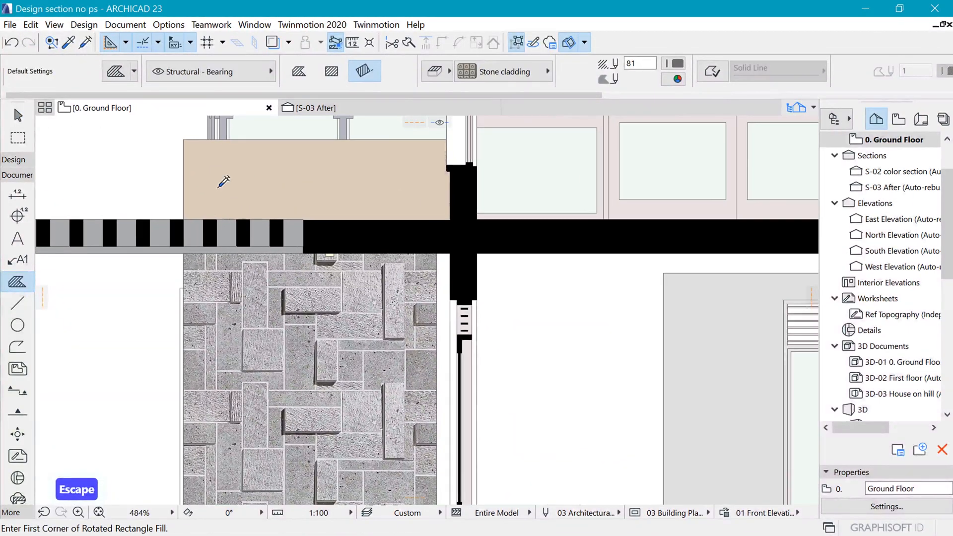
scroll(203, 200, down, 5)
scroll(472, 213, up, 5)
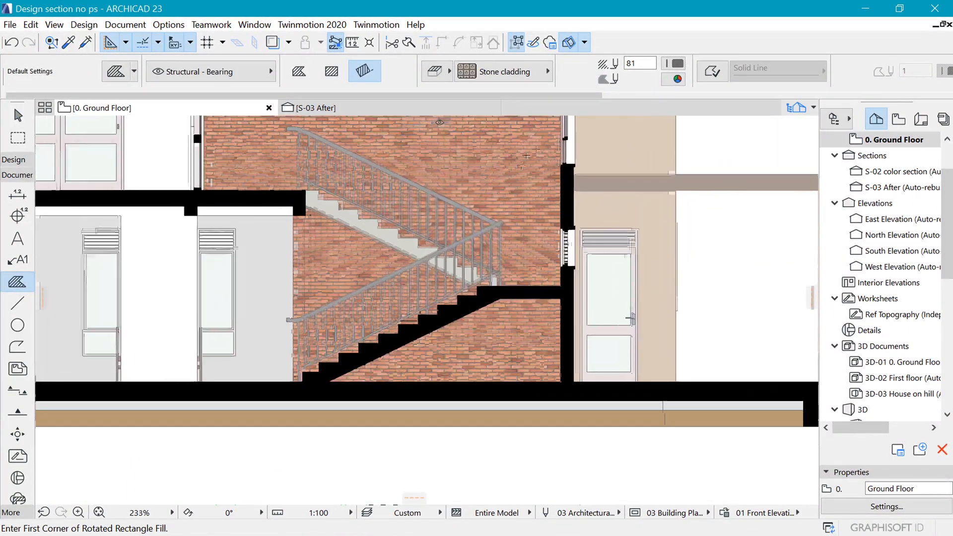
ctrl+alt+click(621, 122)
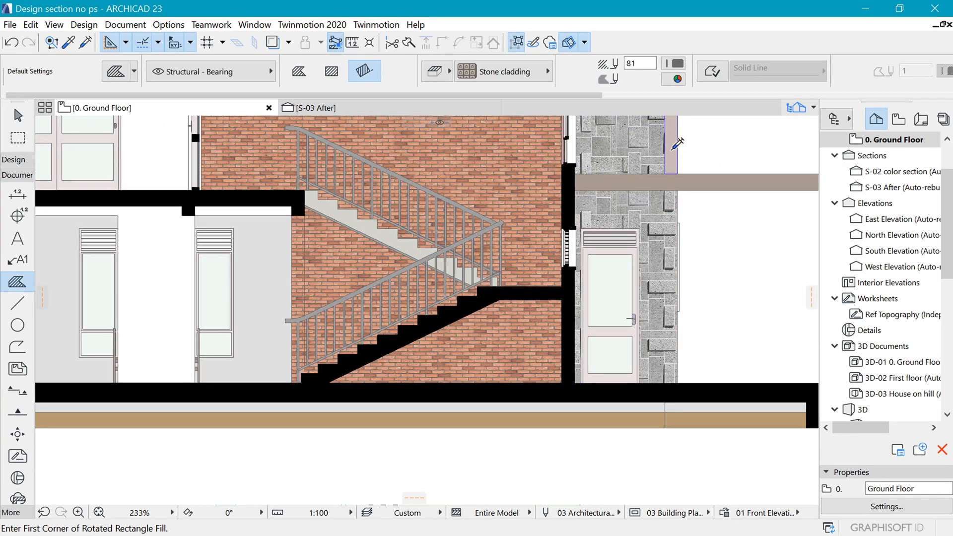
scroll(592, 297, down, 3)
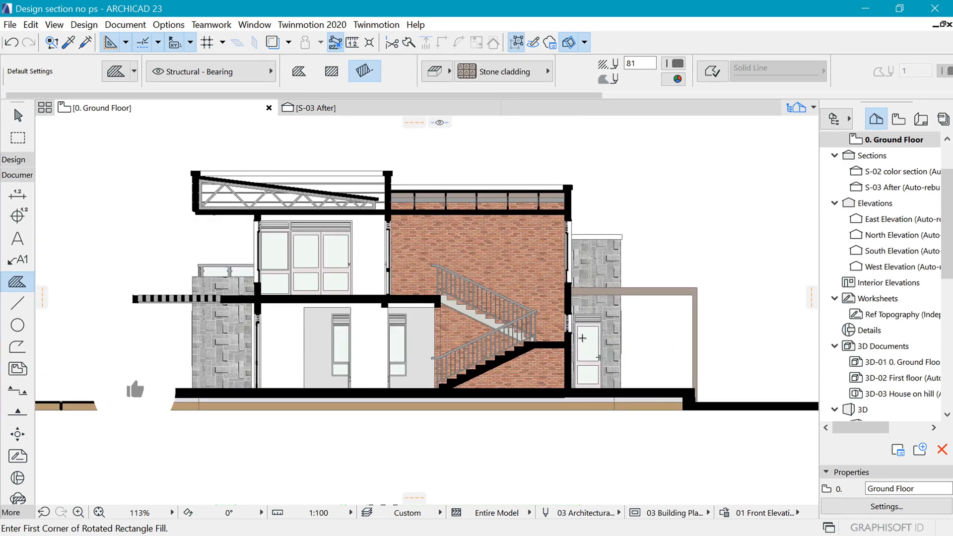
Change the white ground-floor interior wall fill to the Stucco white image fill and deselect it.
scroll(354, 234, up, 2)
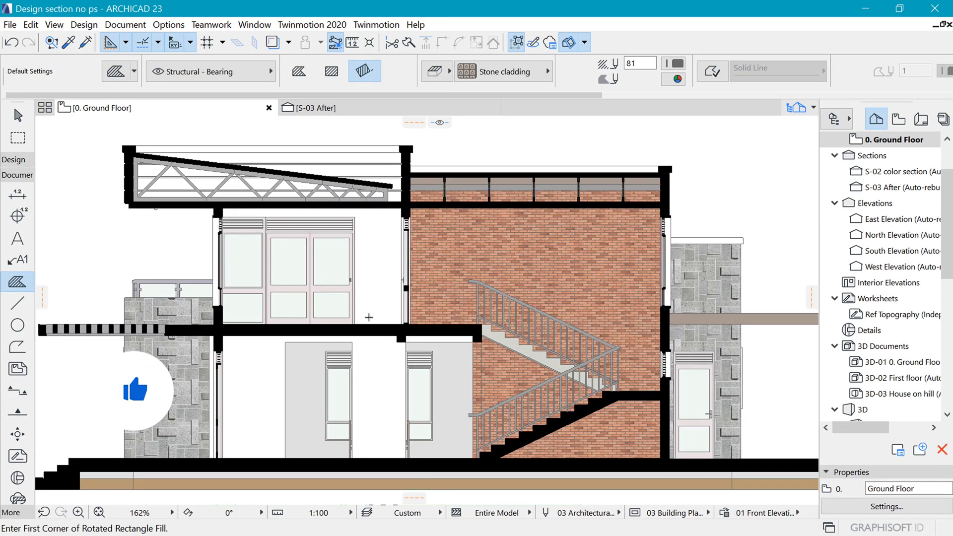
shift+click(325, 370)
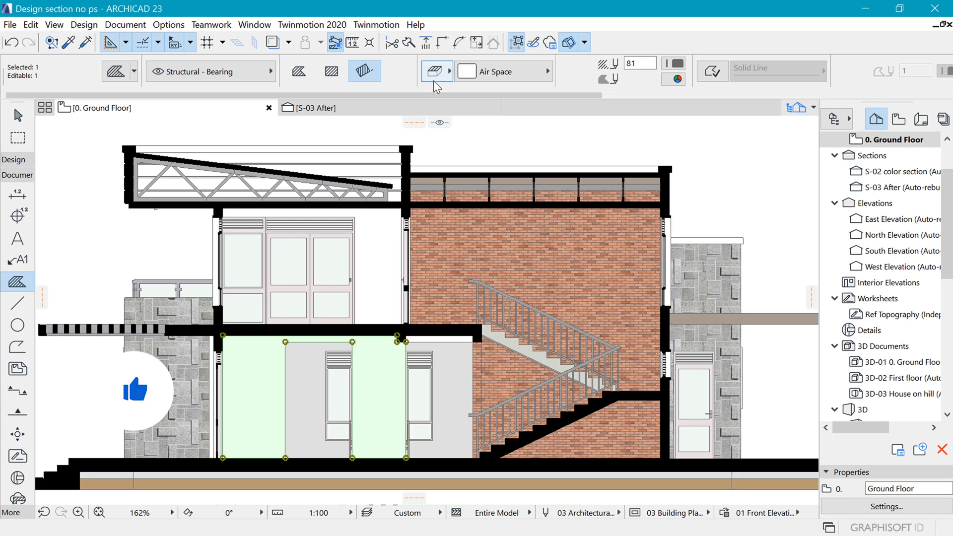
click(520, 67)
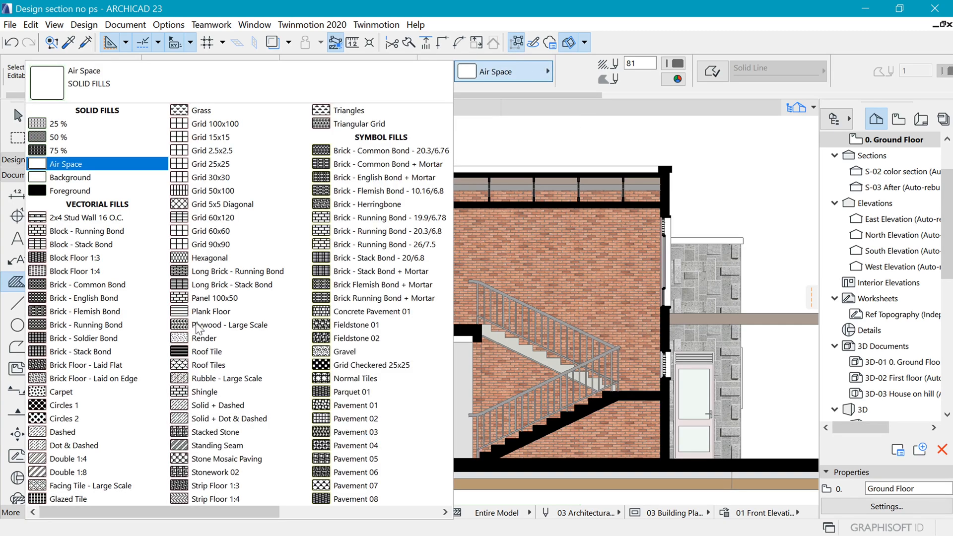
scroll(346, 353, down, 3)
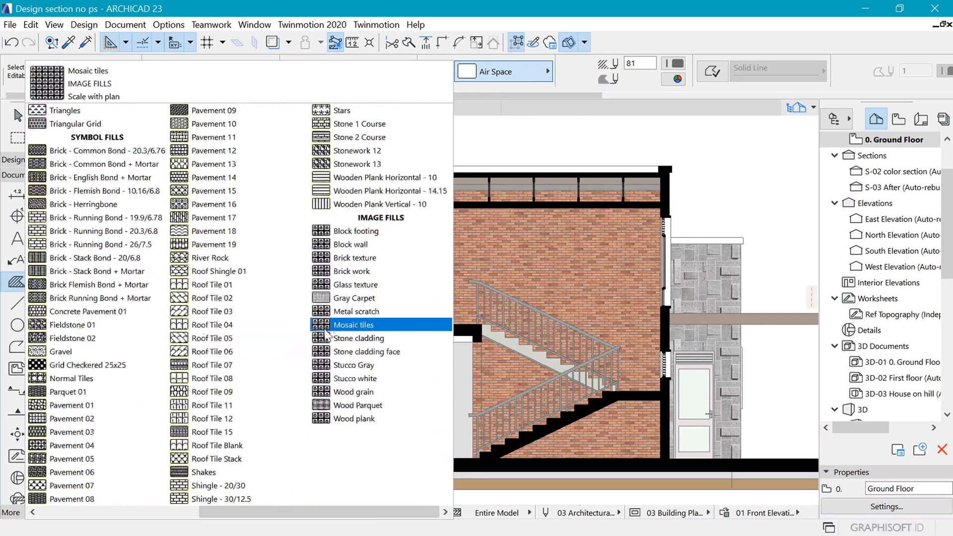
click(354, 378)
key(Escape)
Extend the Stucco white fill to the first-floor interior wall and the white wall strips behind the roof truss.
scroll(355, 259, up, 2)
scroll(297, 218, down, 3)
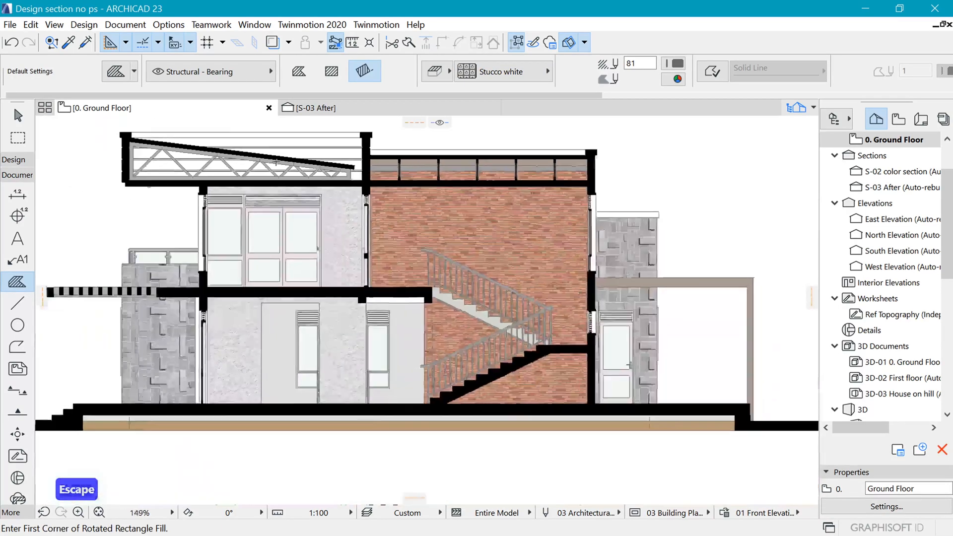
middle_drag(276, 119, 349, 219)
scroll(349, 219, up, 6)
scroll(522, 410, up, 2)
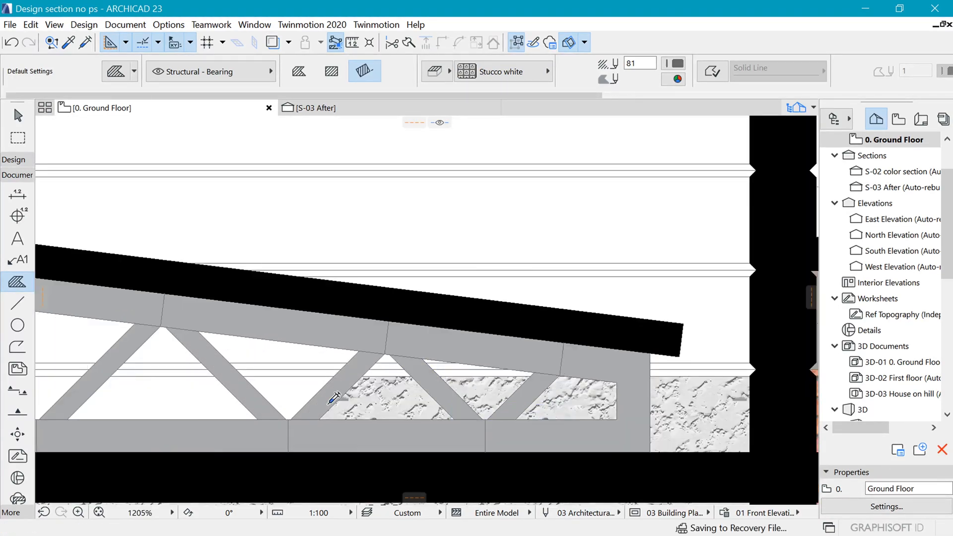
scroll(477, 375, up, 2)
scroll(379, 347, down, 2)
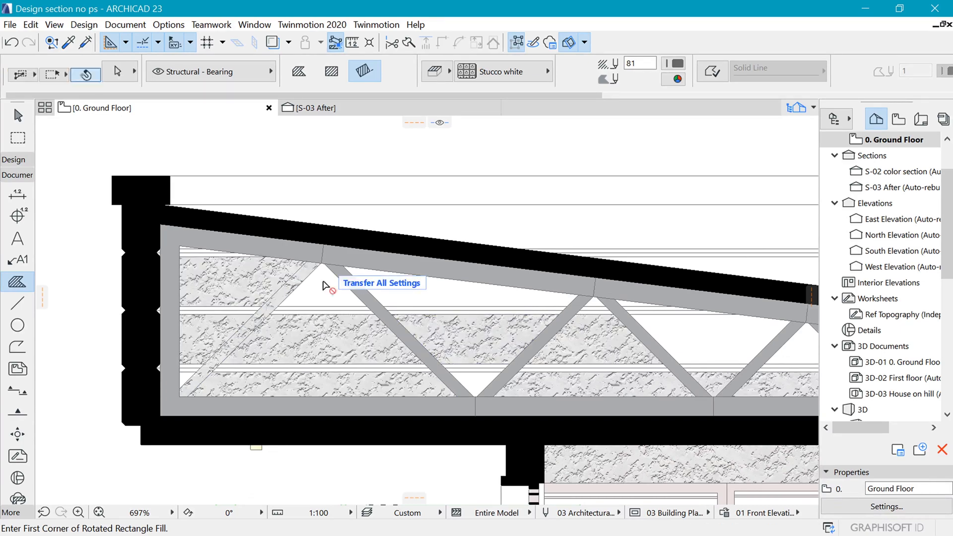
Undo the stray stucco transfer to the truss diagonal and apply Stucco white to more wall pieces between the truss members.
key(ctrl+z)
key(Escape)
scroll(443, 300, down, 2)
scroll(442, 300, up, 1)
scroll(318, 302, up, 7)
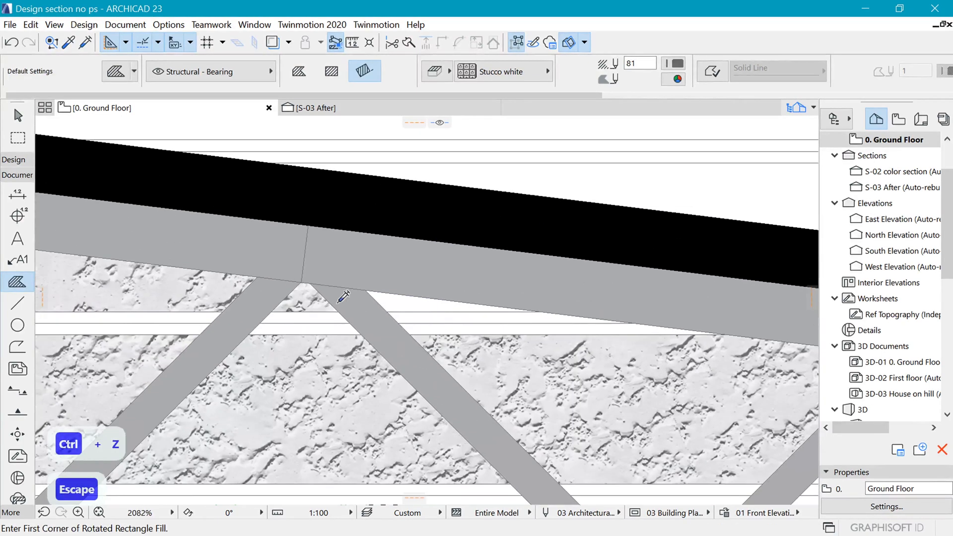
scroll(464, 208, down, 12)
scroll(694, 232, up, 6)
scroll(616, 274, down, 5)
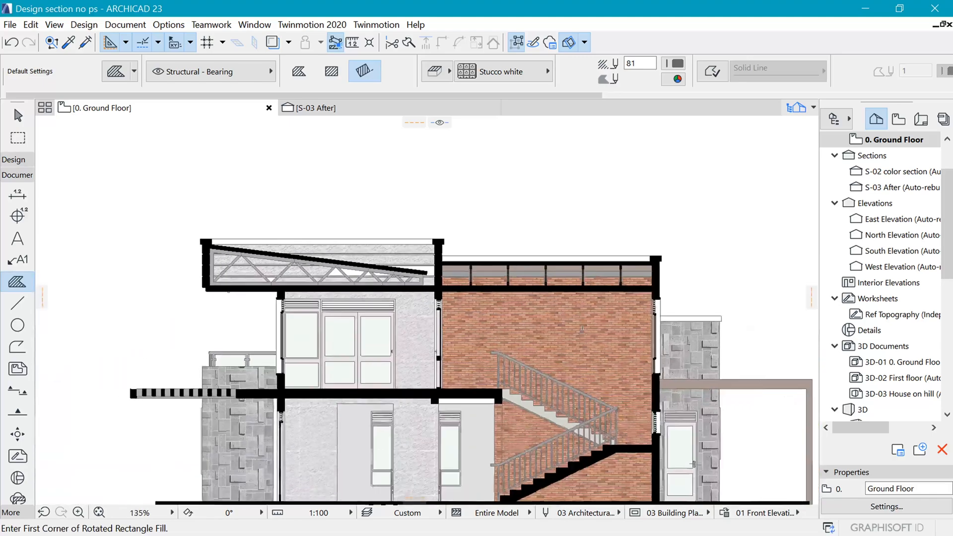
scroll(659, 361, up, 2)
scroll(636, 243, down, 3)
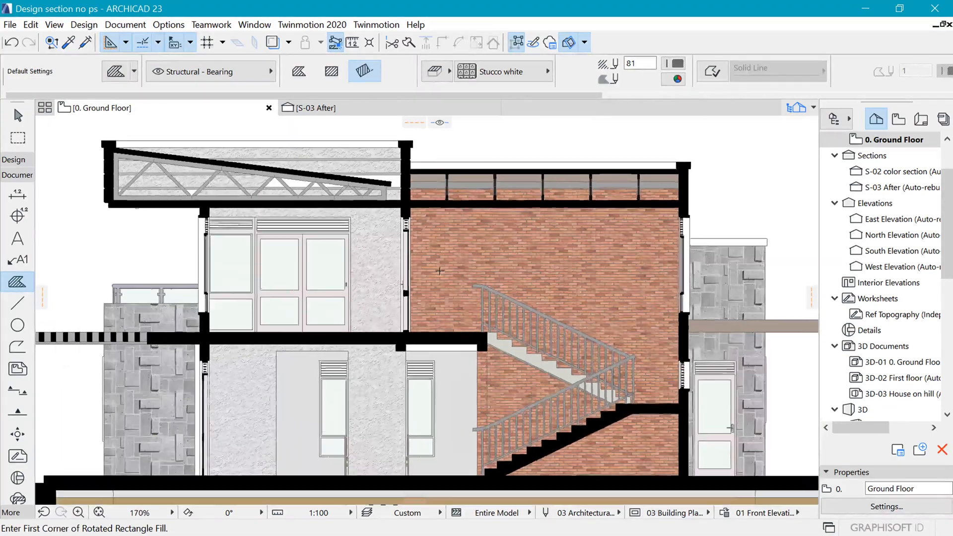
scroll(619, 230, up, 1)
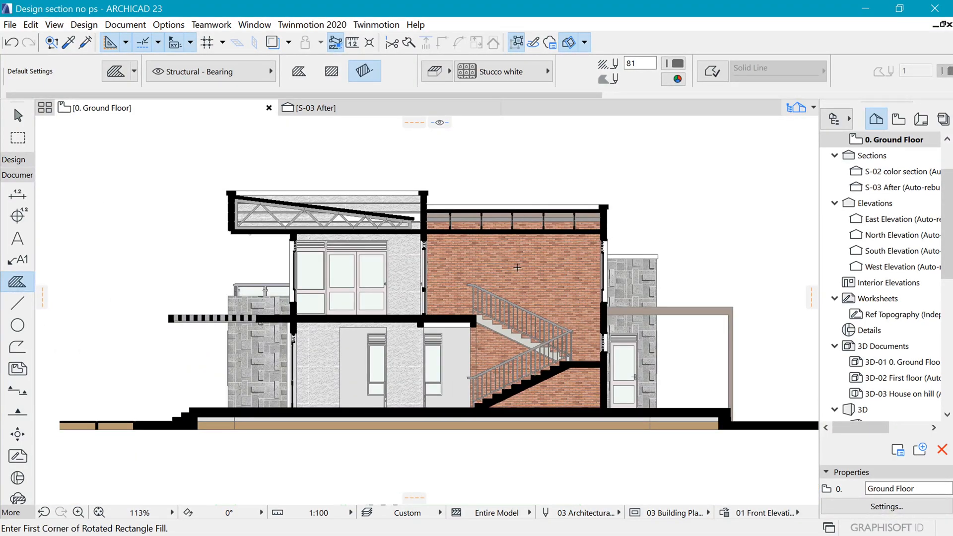
scroll(433, 309, up, 7)
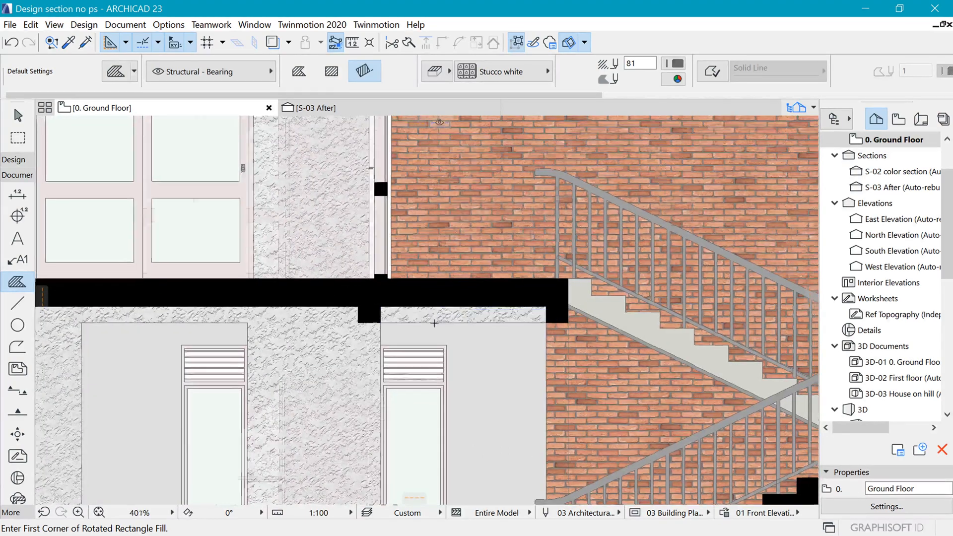
scroll(435, 323, down, 8)
scroll(504, 288, up, 1)
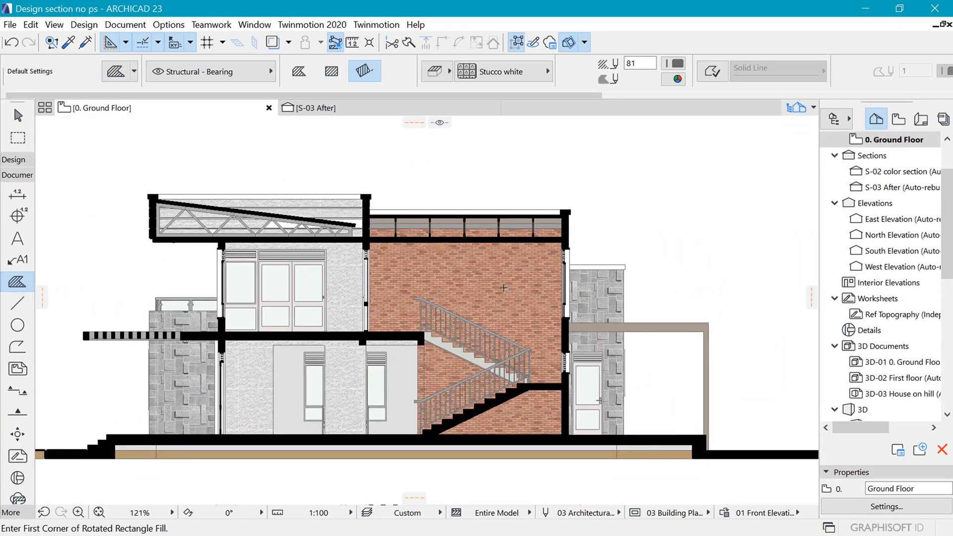
scroll(504, 288, down, 1)
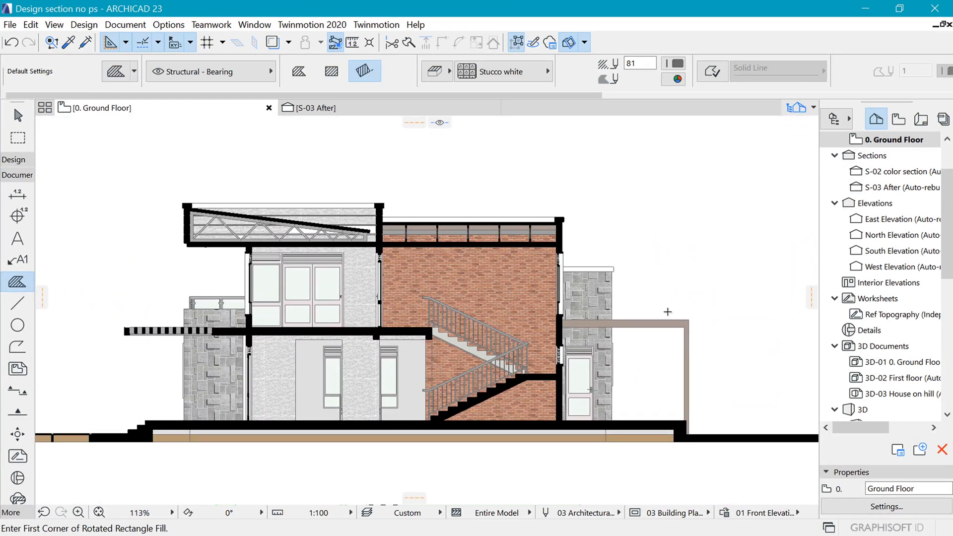
Change the brown exterior beam and post beside the stone-clad wall to the Wood grain image fill and deselect them.
scroll(668, 312, up, 6)
shift+click(702, 322)
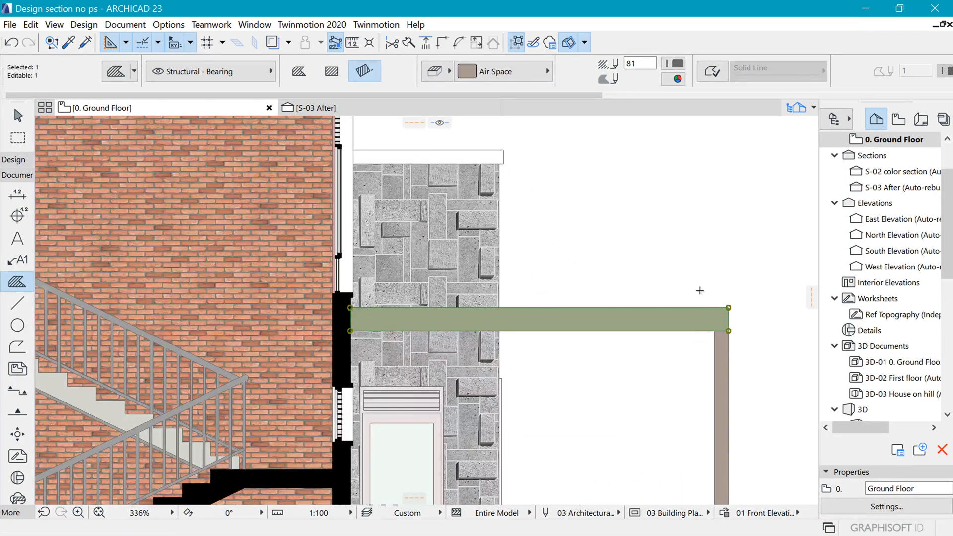
scroll(772, 372, up, 2)
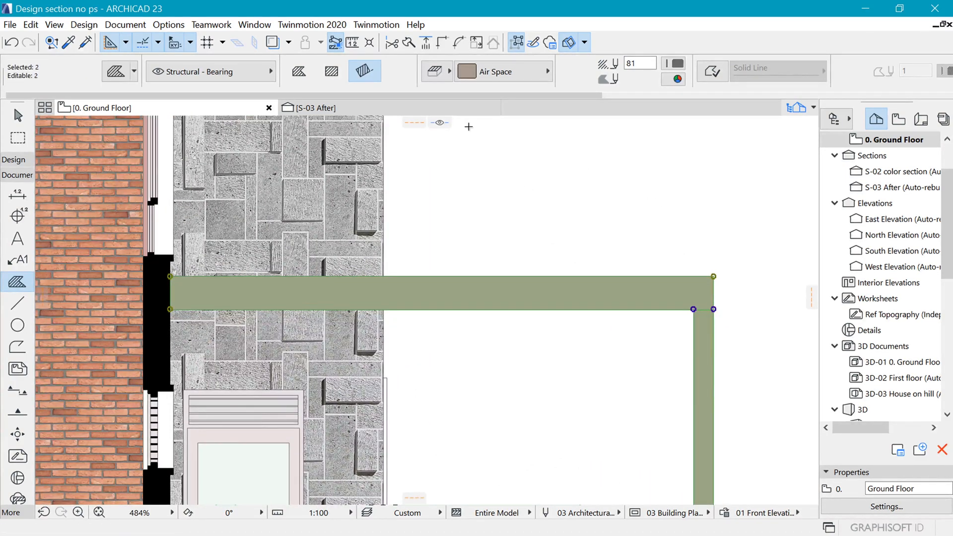
click(501, 78)
scroll(380, 326, down, 6)
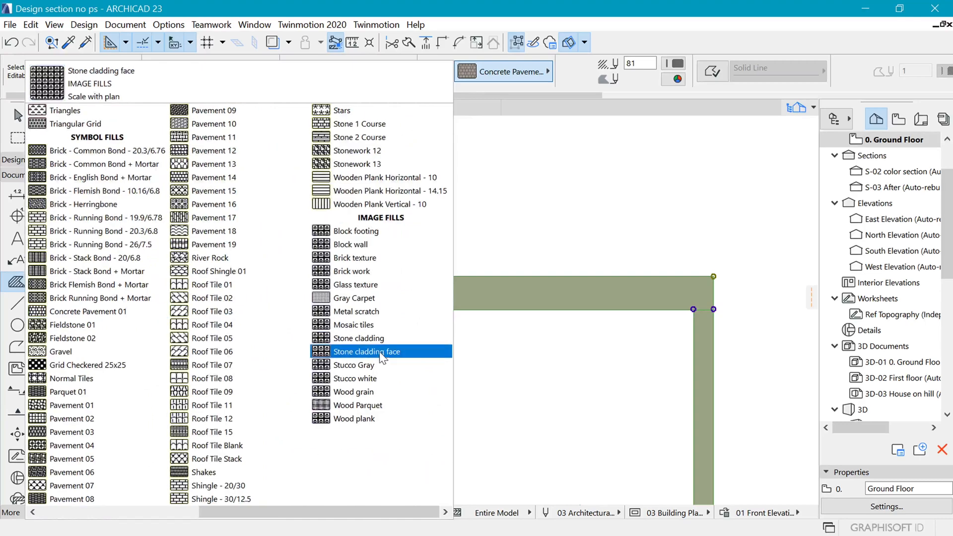
click(367, 392)
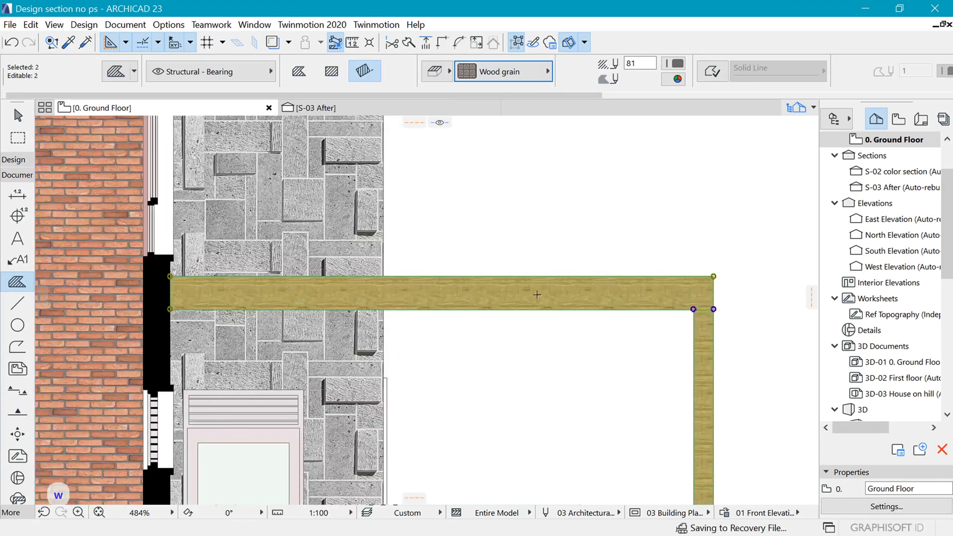
key(Escape)
scroll(650, 318, down, 6)
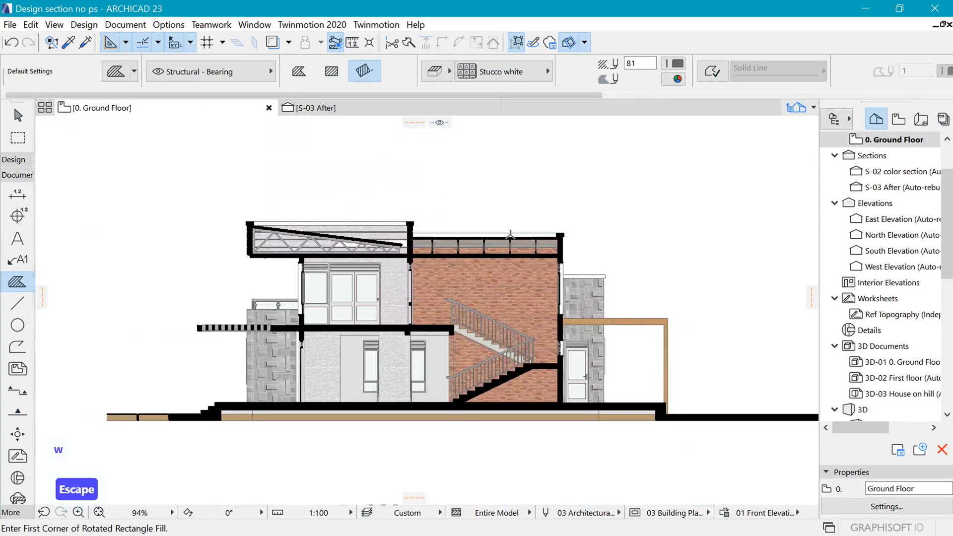
Pick up the Wood grain fill's settings and transfer them to the brown upper strips in the roof void above the brick wall.
scroll(596, 343, up, 8)
scroll(546, 348, down, 6)
scroll(438, 368, up, 8)
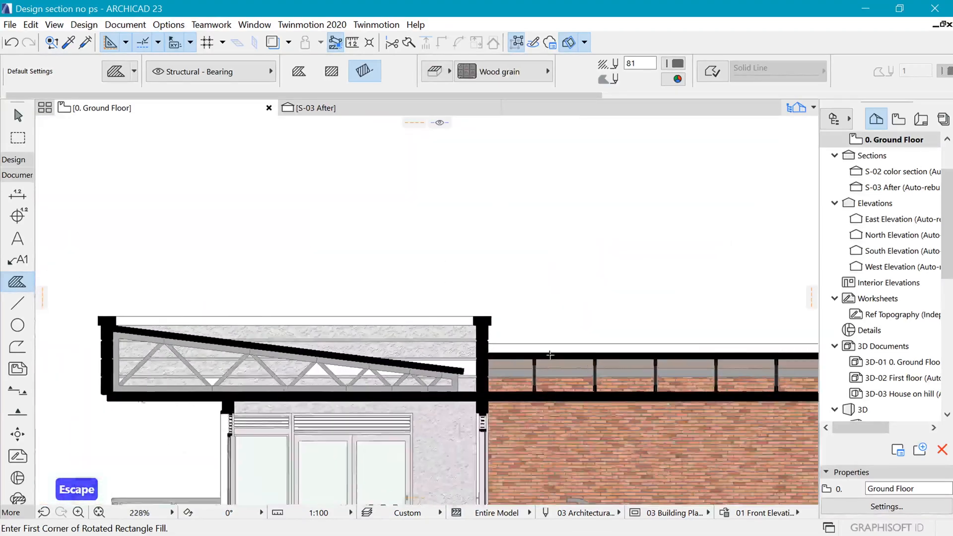
scroll(446, 353, down, 5)
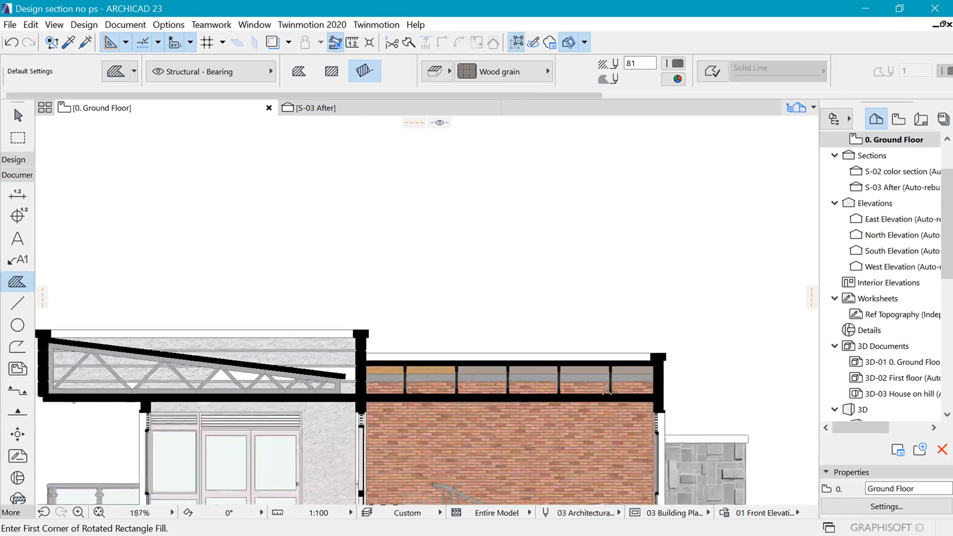
scroll(345, 342, up, 5)
ctrl+alt+click(223, 338)
ctrl+alt+click(395, 334)
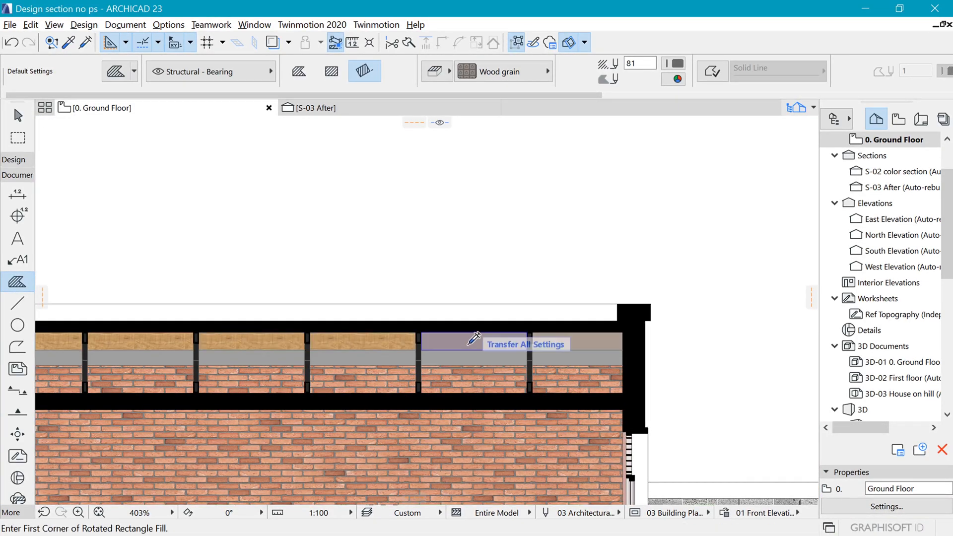
ctrl+alt+click(492, 336)
scroll(586, 336, down, 10)
scroll(571, 338, up, 6)
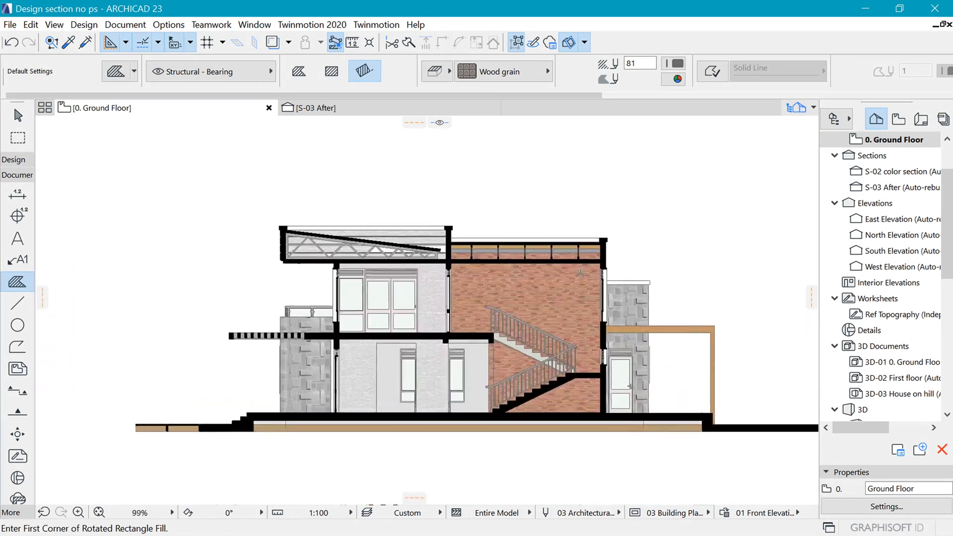
Change the top rail fill of one first-floor double-door leaf to the Metal scratch image fill and deselect it.
scroll(398, 244, up, 6)
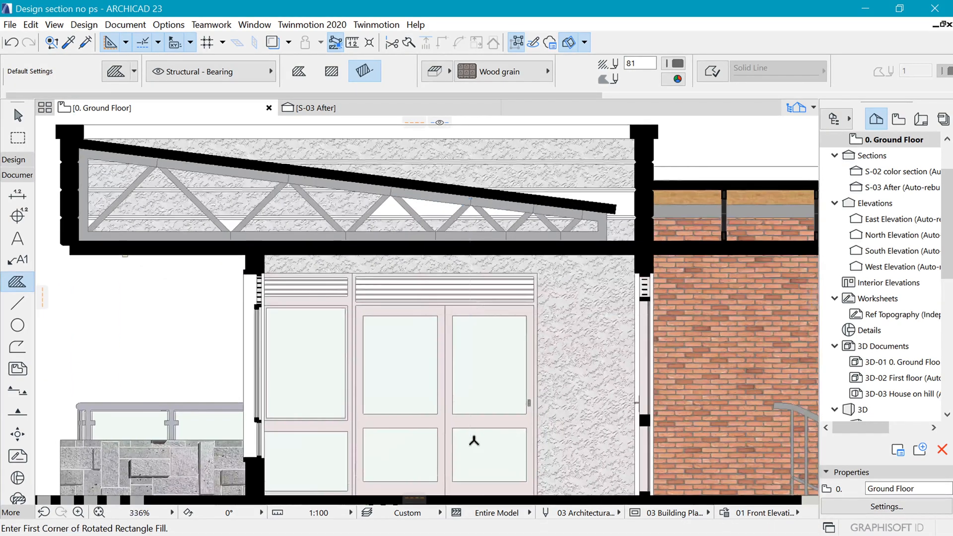
scroll(550, 375, up, 6)
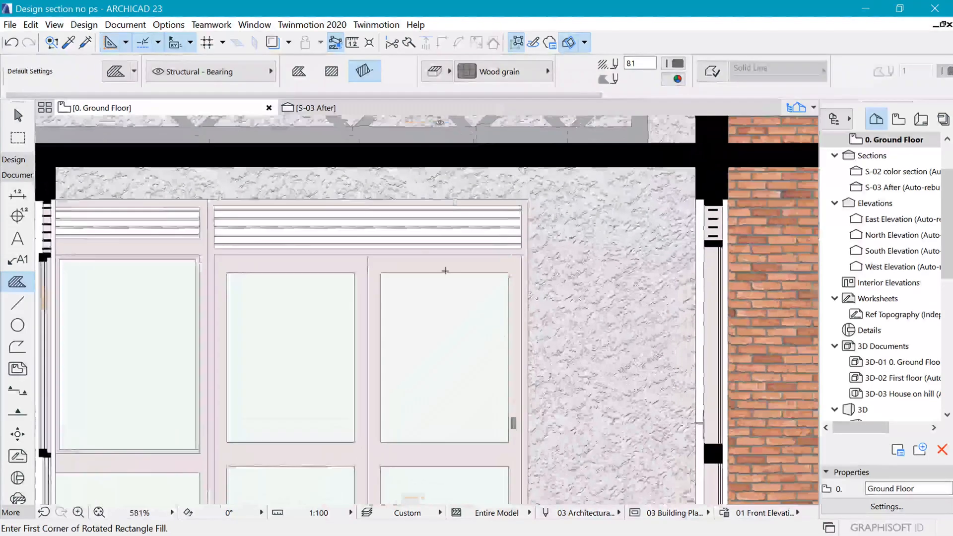
shift+click(374, 262)
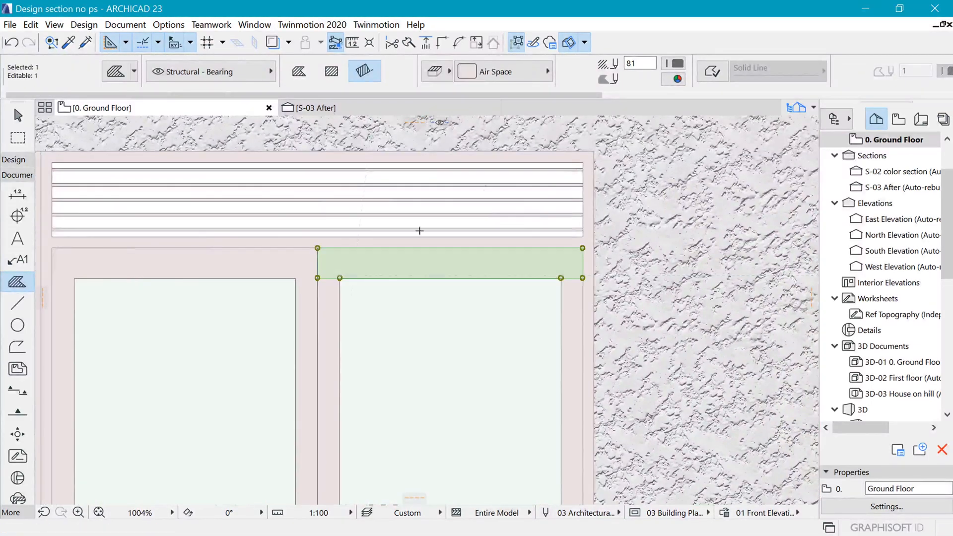
click(491, 79)
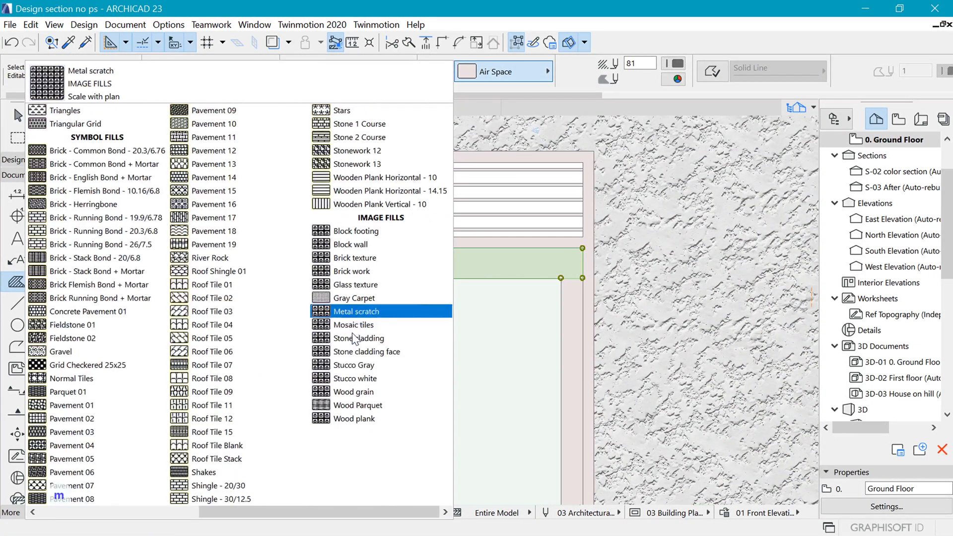
click(355, 311)
scroll(504, 243, down, 1)
key(Escape)
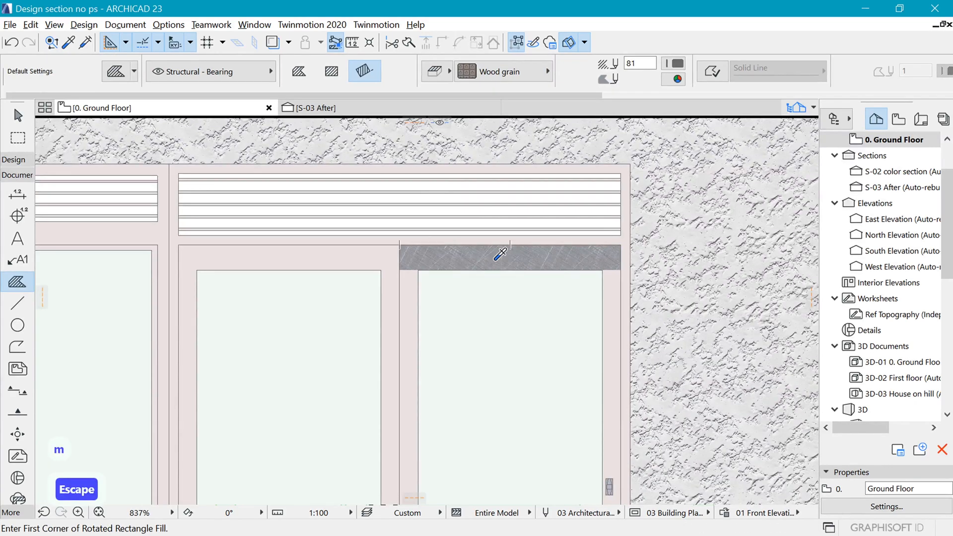
Pick up the Metal scratch fill's settings and transfer them to the outer frame pieces of both first-floor door leaves.
scroll(252, 262, up, 2)
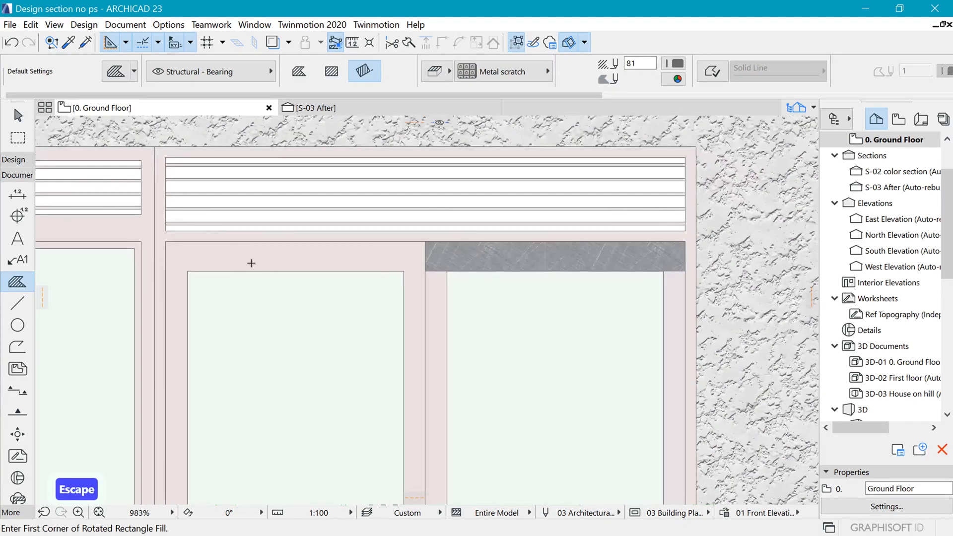
click(273, 243)
ctrl+alt+click(165, 328)
ctrl+alt+click(457, 320)
scroll(457, 320, down, 5)
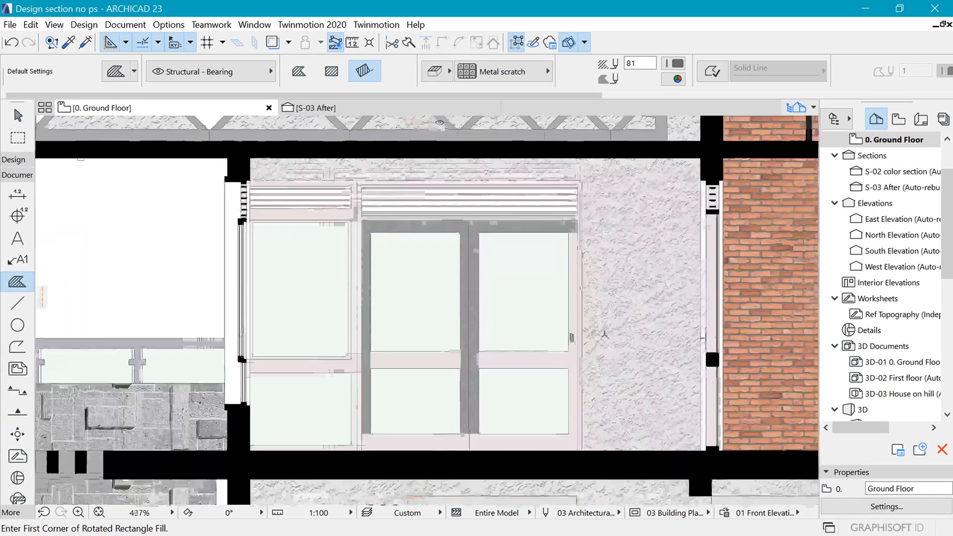
scroll(497, 323, up, 3)
ctrl+alt+click(558, 323)
ctrl+alt+click(480, 357)
scroll(355, 151, down, 1)
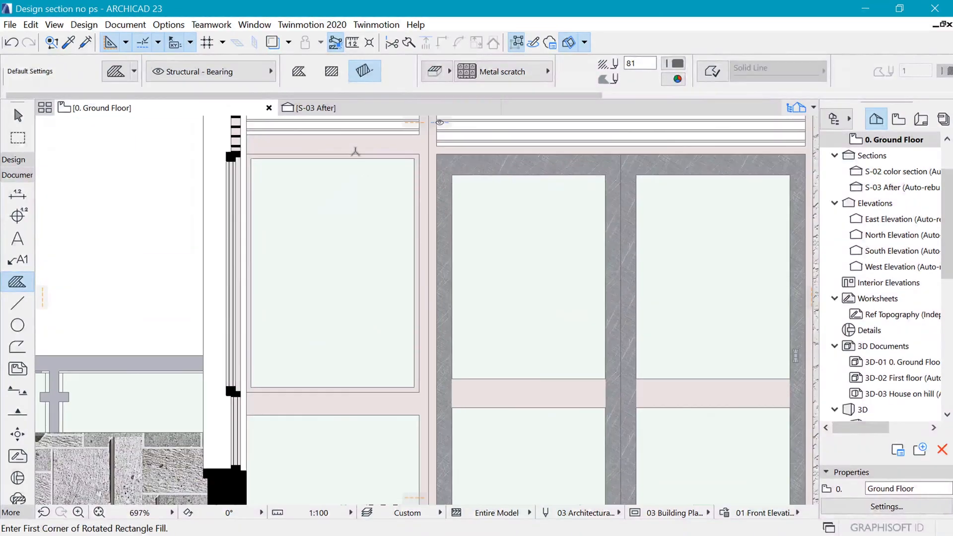
Apply Metal scratch to the side window's horizontal rail and frame, undoing the stray transfer to its glass pane.
scroll(400, 390, up, 3)
ctrl+alt+click(441, 402)
ctrl+alt+click(435, 380)
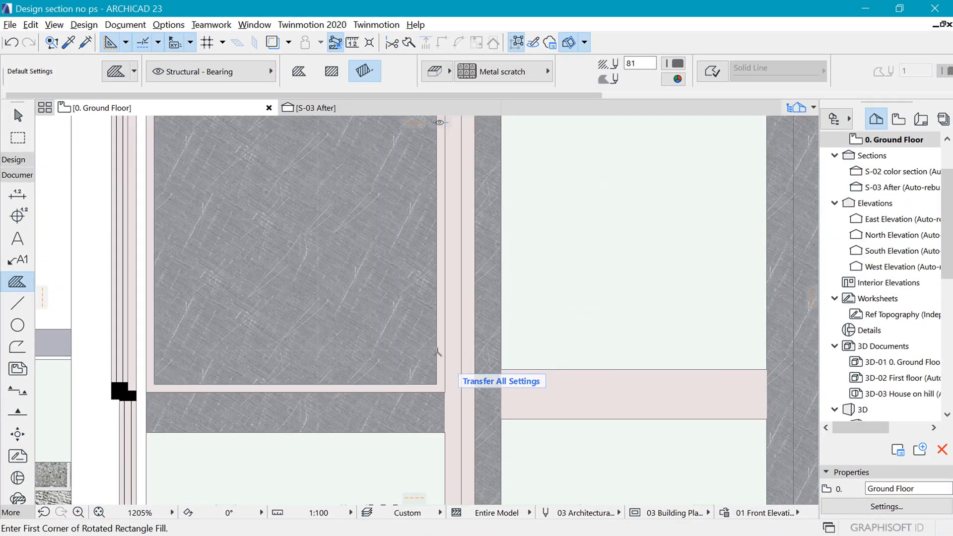
key(ctrl+z)
key(Escape)
scroll(438, 336, up, 4)
ctrl+alt+click(416, 447)
ctrl+alt+click(445, 397)
scroll(435, 353, down, 13)
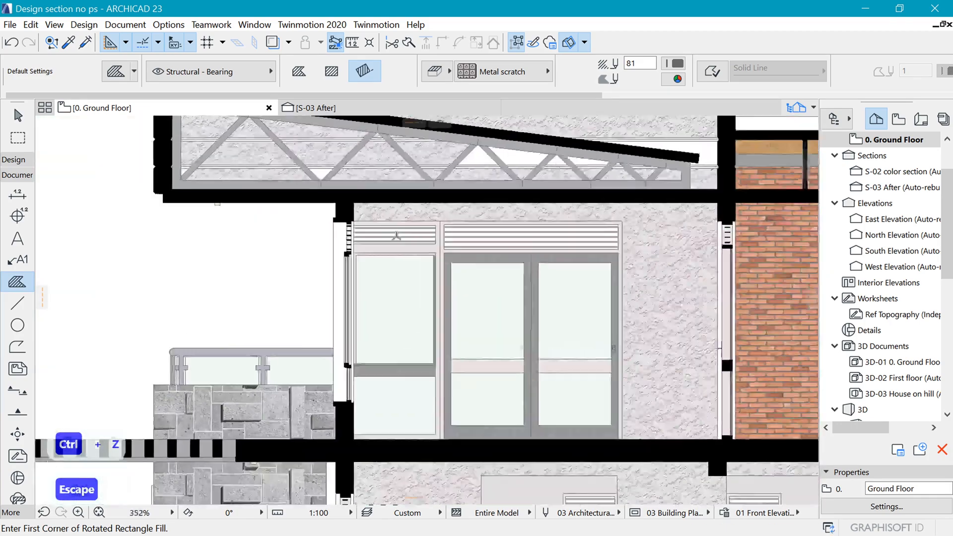
Transfer the Metal scratch settings to the remaining pink mullion and louvre surrounds of the first-floor window and door.
scroll(411, 244, up, 9)
scroll(231, 272, up, 7)
ctrl+alt+click(246, 265)
ctrl+alt+click(192, 293)
scroll(194, 291, down, 18)
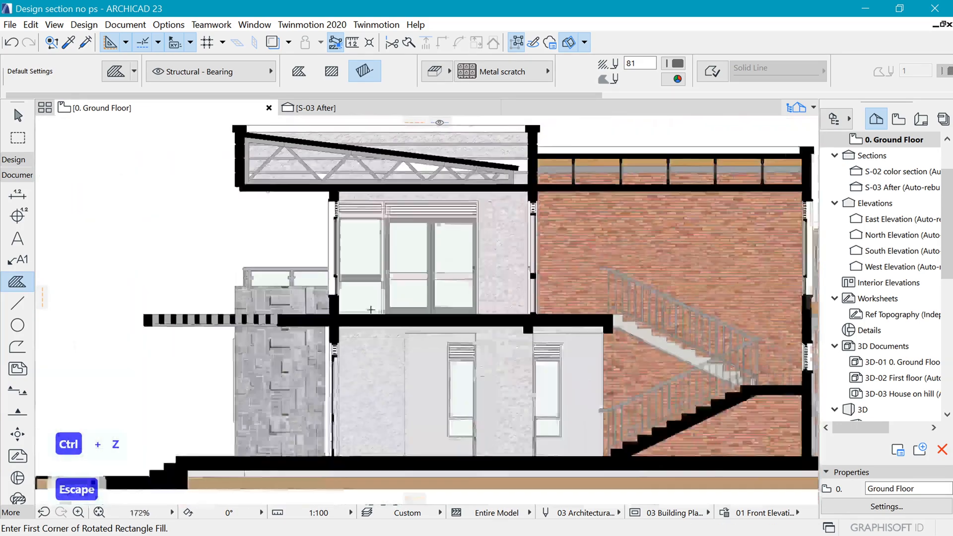
scroll(370, 310, up, 12)
scroll(298, 323, down, 6)
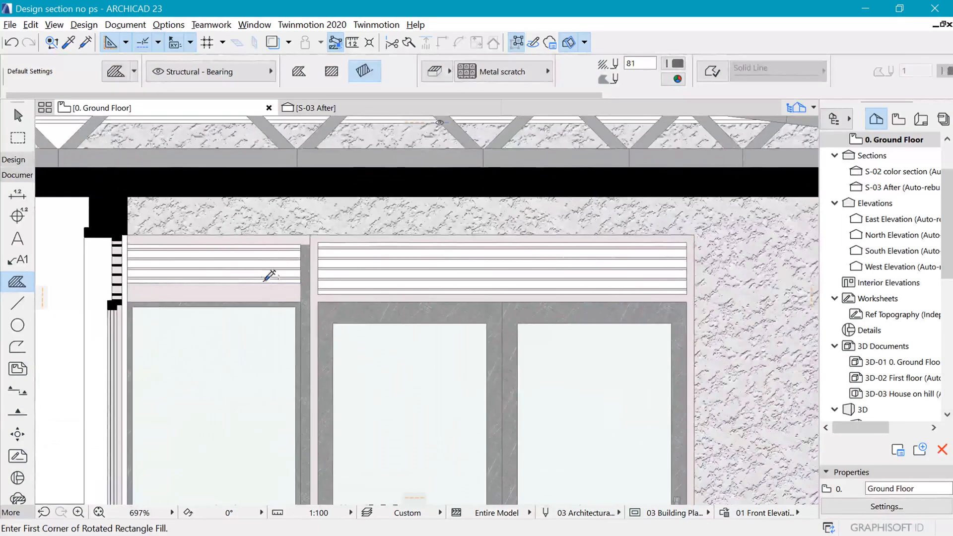
ctrl+alt+click(264, 282)
ctrl+alt+click(256, 235)
scroll(301, 246, up, 3)
scroll(318, 239, down, 12)
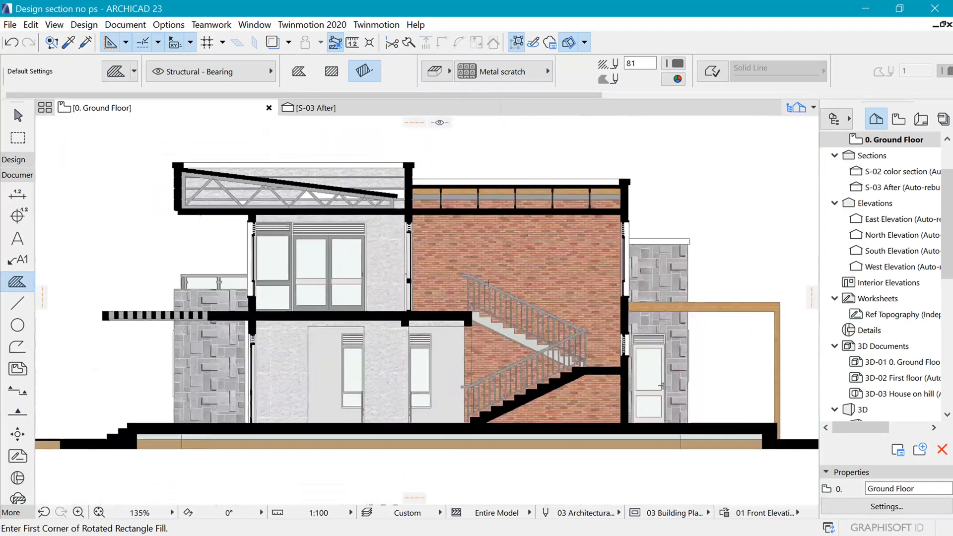
Transfer the Metal scratch settings to the pink frame and rails of the ground-floor exterior door in the stone-clad wall.
scroll(623, 369, up, 1)
middle_drag(623, 369, 446, 344)
scroll(465, 370, up, 6)
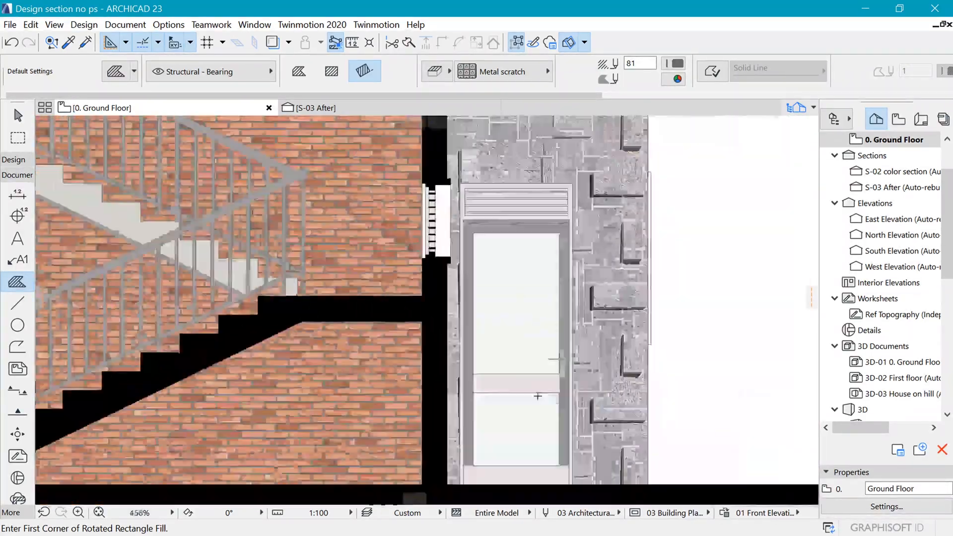
scroll(545, 428, up, 6)
middle_drag(528, 293, 504, 175)
scroll(504, 176, down, 1)
scroll(604, 381, down, 14)
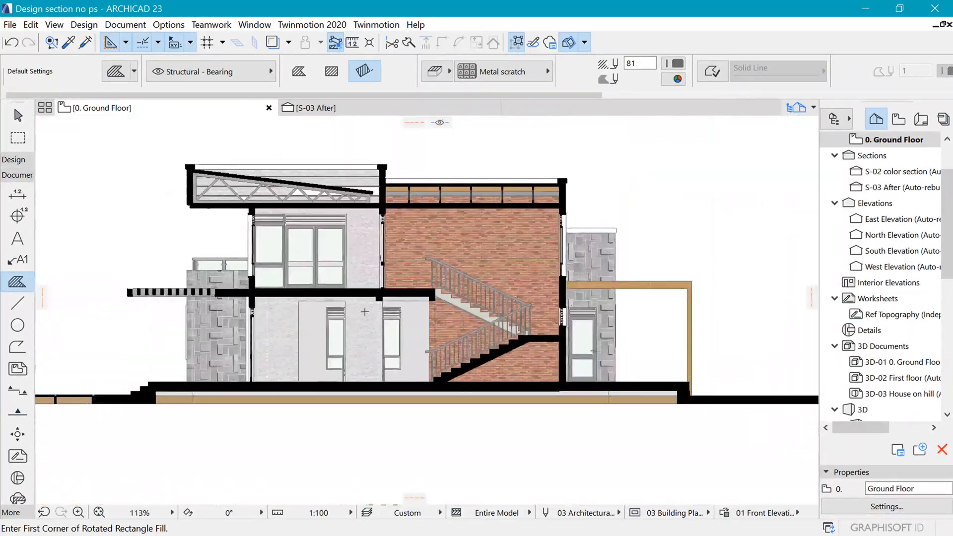
scroll(364, 311, up, 4)
scroll(569, 283, up, 2)
scroll(514, 334, down, 4)
scroll(272, 281, up, 4)
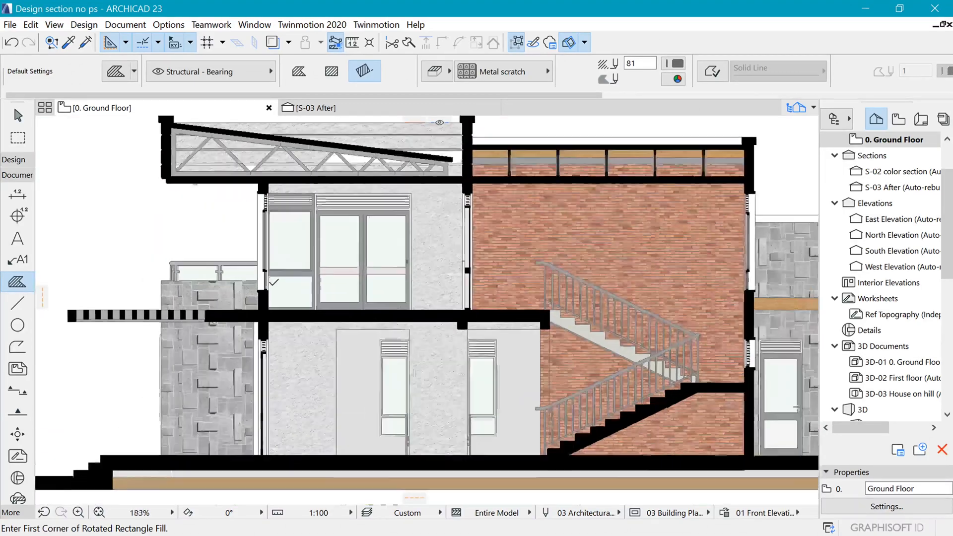
Transfer the Metal scratch settings to the middle rails of both first-floor door leaves, undoing the stray transfers to the glass.
ctrl+alt+click(374, 262)
ctrl+alt+click(443, 264)
scroll(364, 254, down, 4)
scroll(373, 256, up, 5)
key(ctrl+z)
key(Escape)
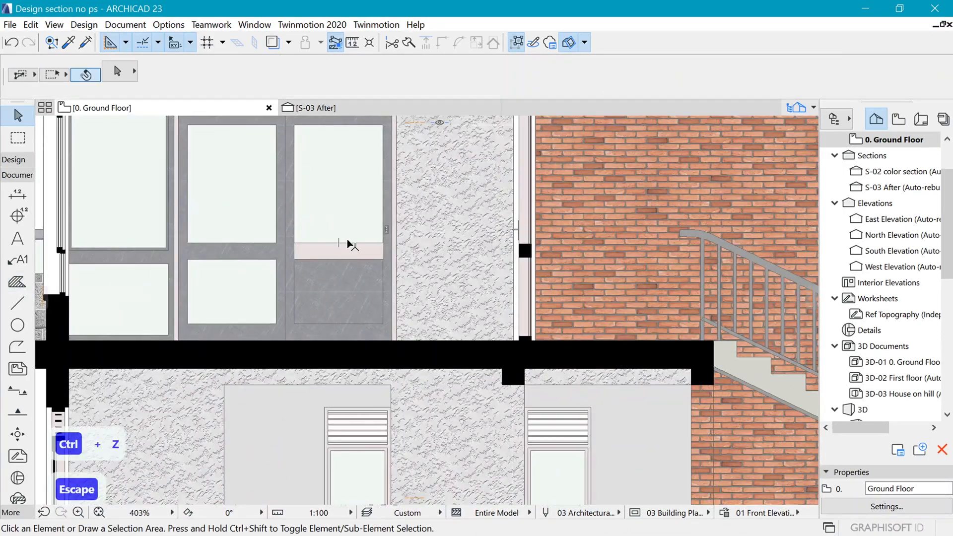
scroll(392, 251, down, 4)
scroll(372, 256, up, 3)
key(ctrl+z)
key(Escape)
scroll(366, 247, down, 2)
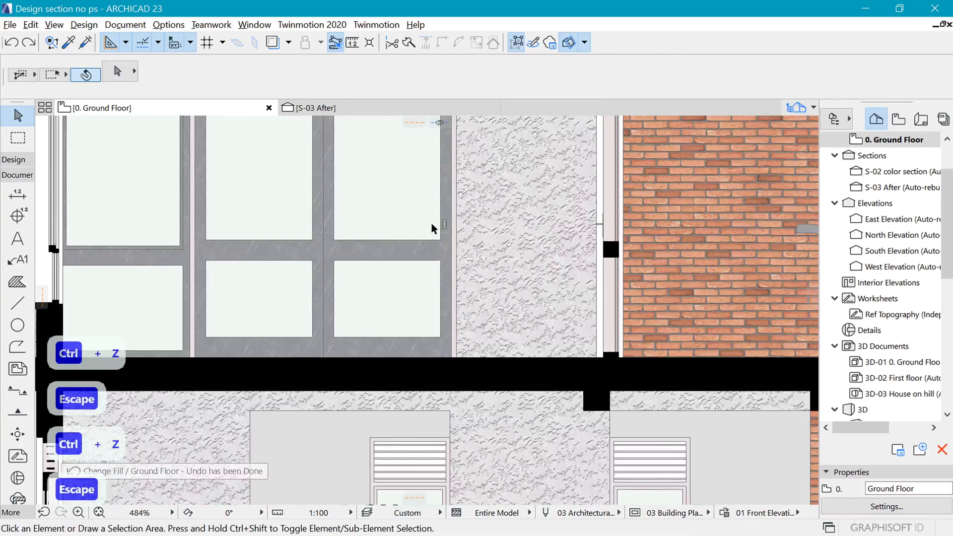
scroll(402, 279, down, 2)
scroll(402, 281, down, 4)
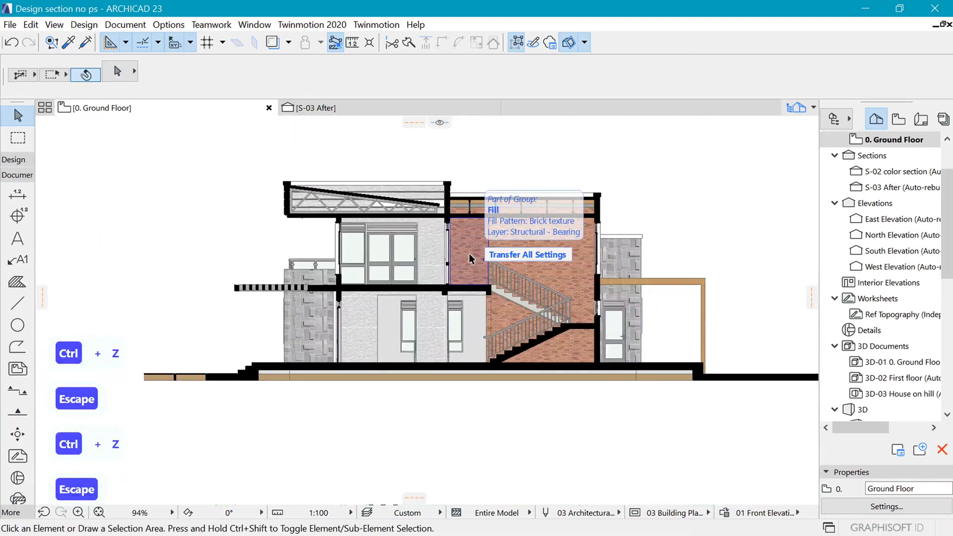
Apply the Wood plank image fill to the two wall panels around the ground-floor interior windows.
scroll(471, 258, up, 4)
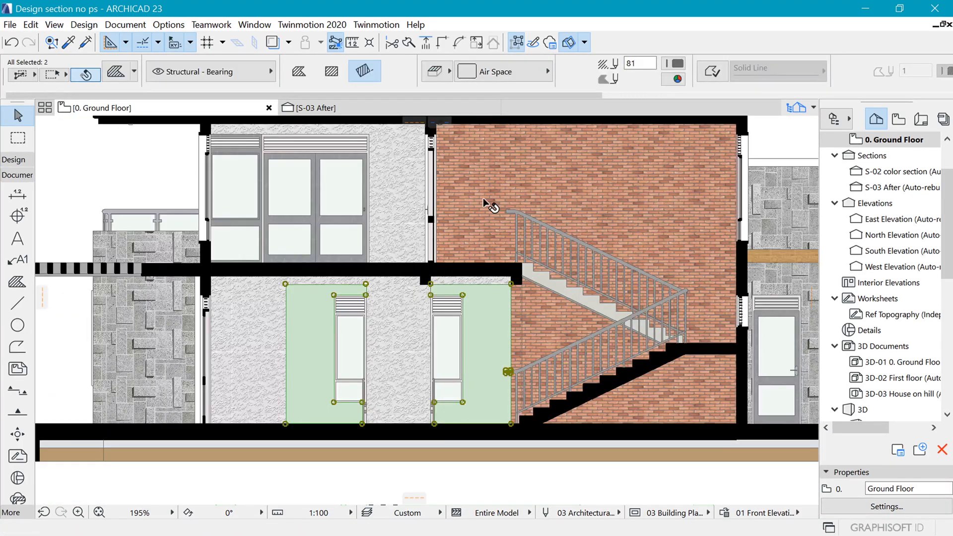
click(512, 72)
scroll(361, 392, down, 2)
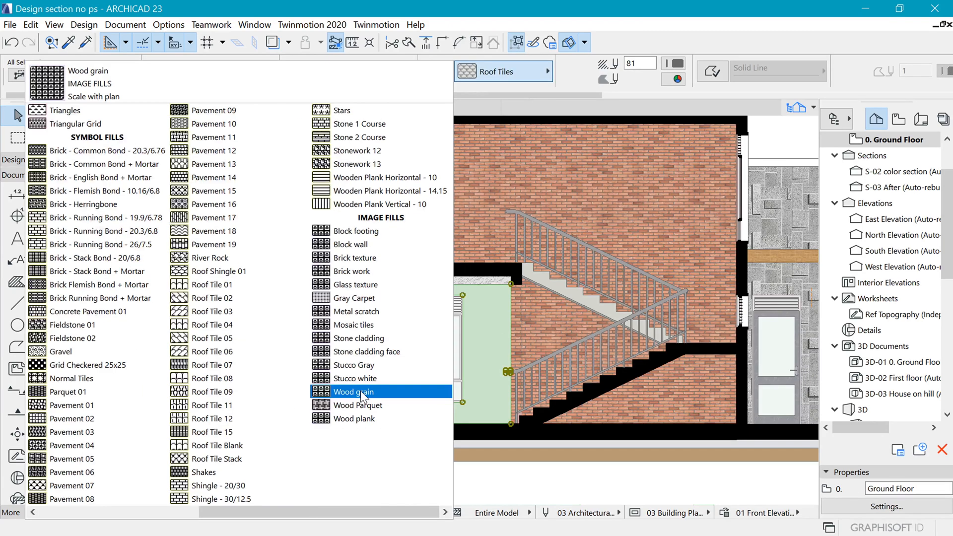
click(355, 419)
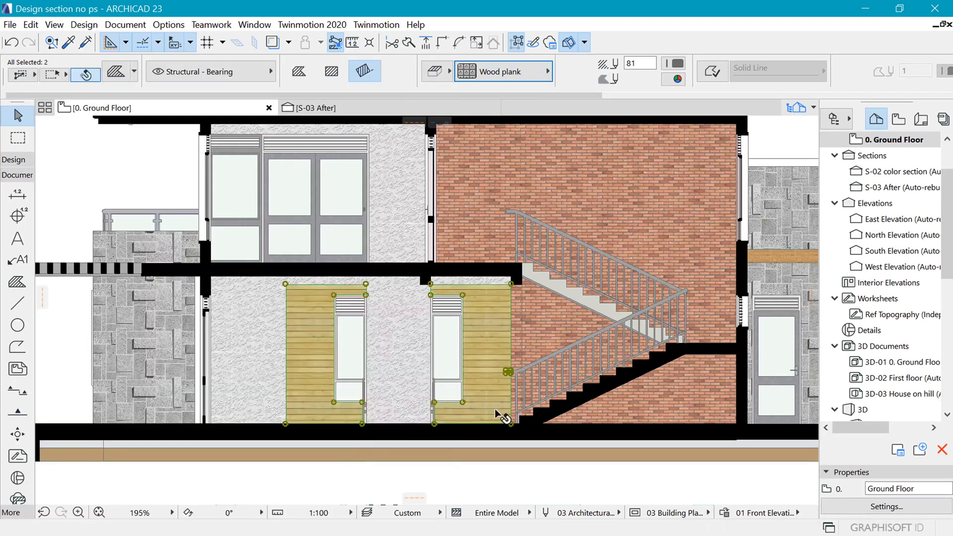
key(Escape)
Give the upper glass panes of the first-floor side window and adjacent door leaf a Foreground fill with dark blue pen 98.
scroll(346, 263, down, 2)
click(272, 276)
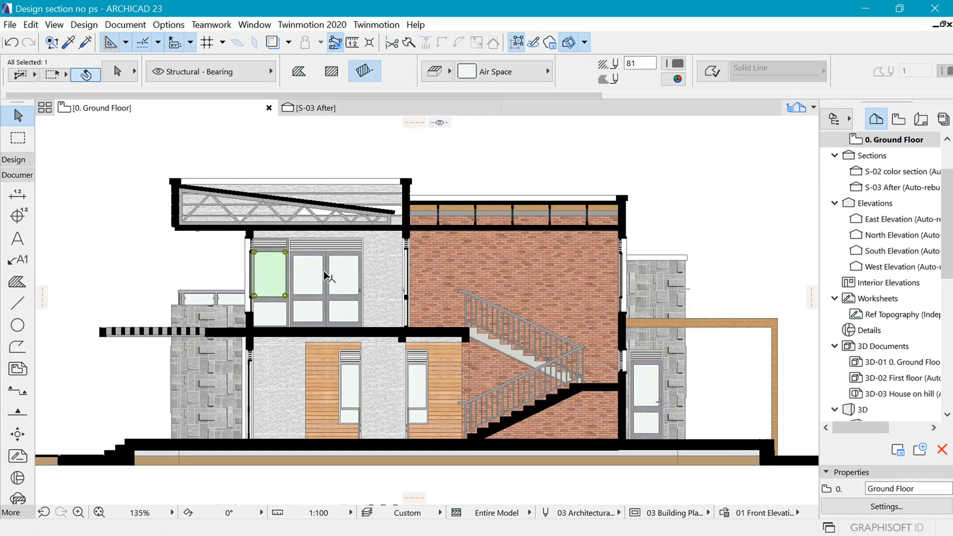
shift+click(311, 275)
scroll(311, 296, up, 4)
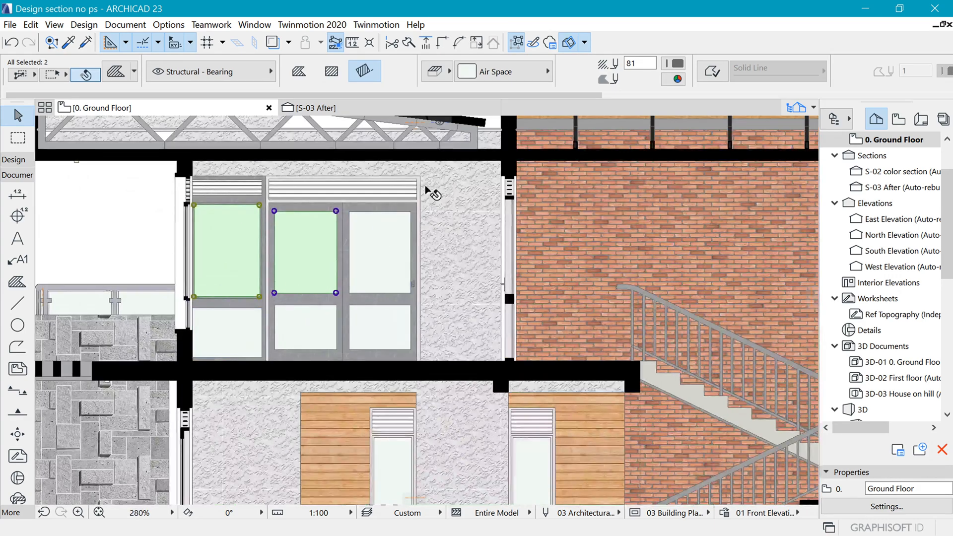
click(502, 71)
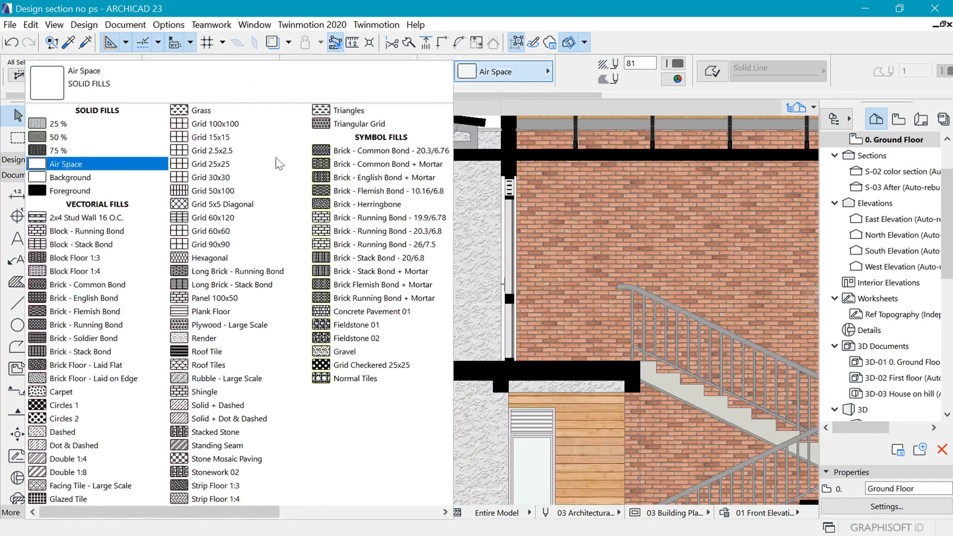
click(77, 191)
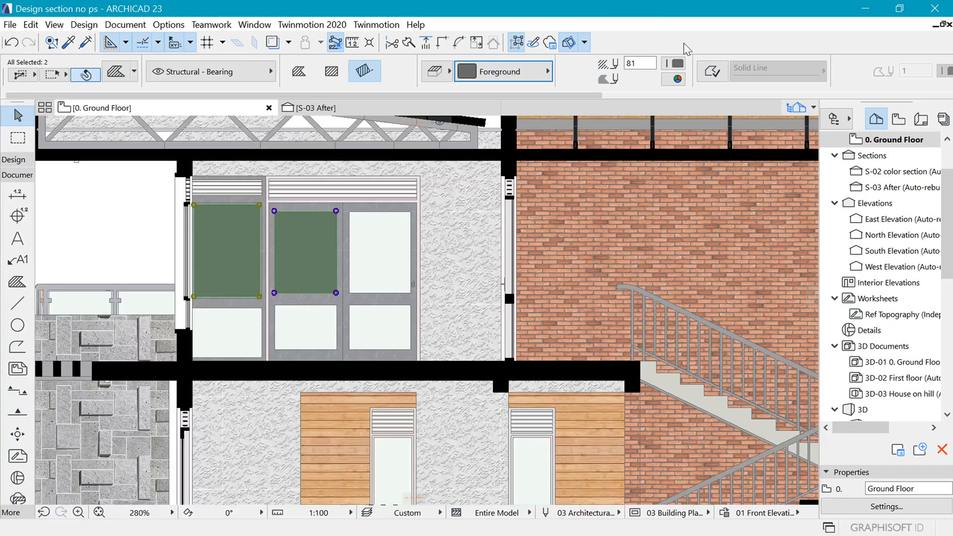
click(676, 81)
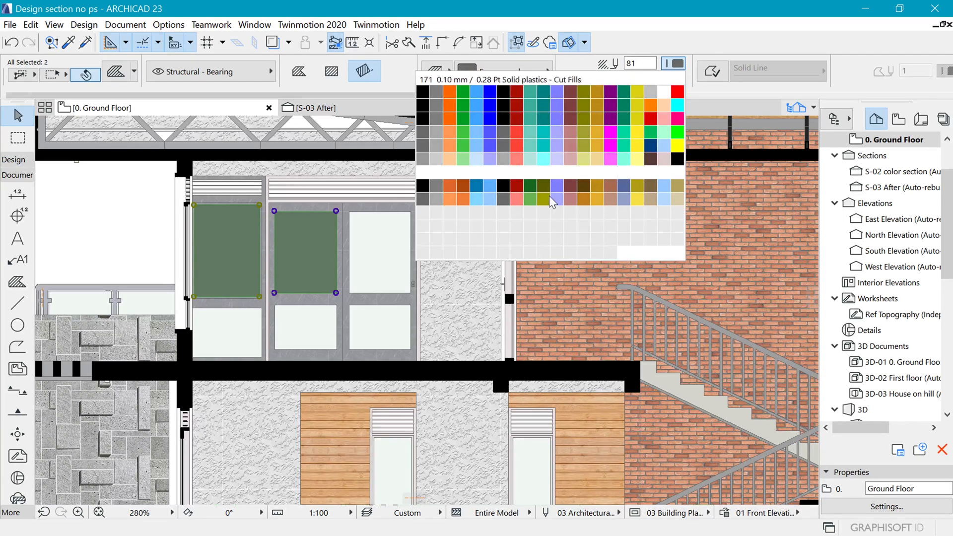
click(656, 148)
key(Escape)
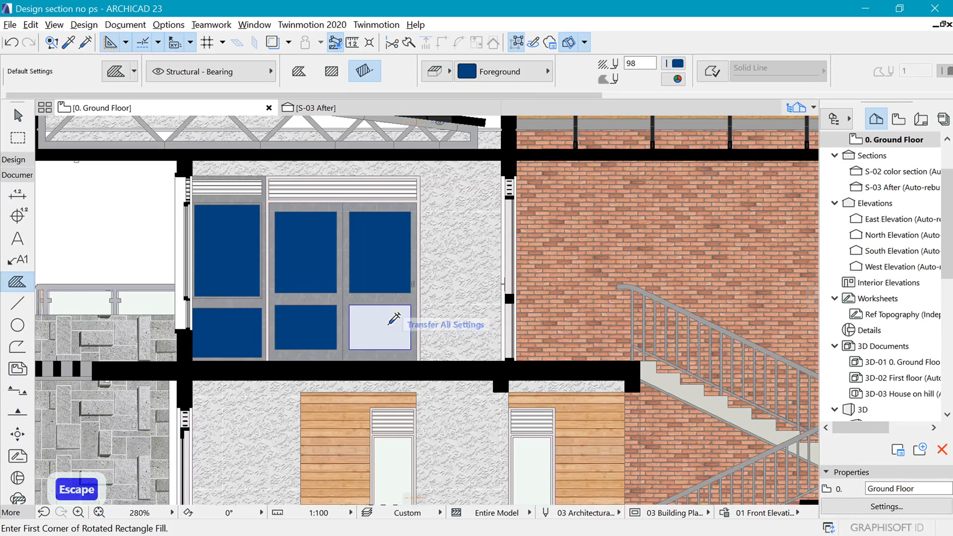
Transfer the dark blue Foreground fill to the remaining first-floor door glass and both panes of the ground-floor exterior door.
scroll(433, 282, down, 6)
scroll(411, 285, up, 7)
click(370, 319)
click(365, 400)
scroll(449, 334, down, 7)
scroll(268, 339, up, 5)
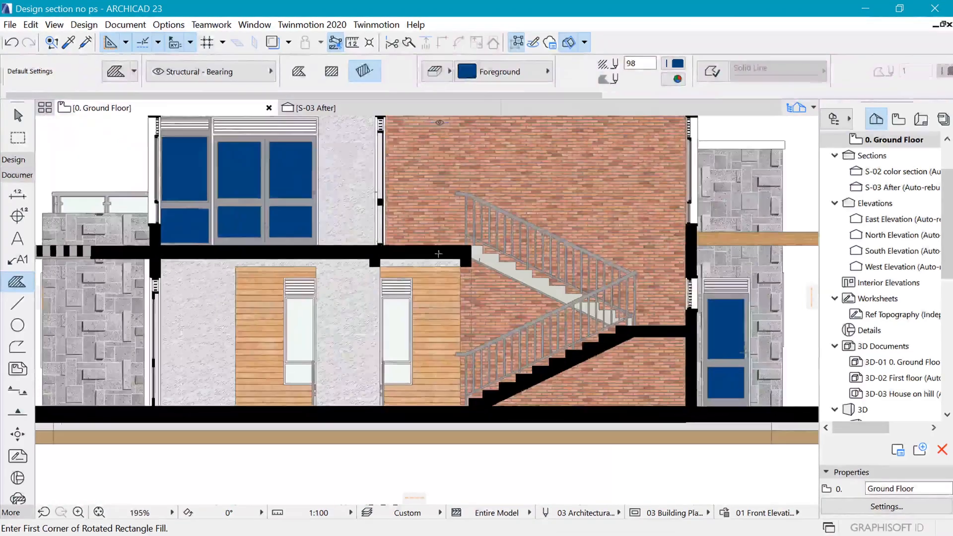
scroll(298, 337, down, 5)
scroll(253, 326, up, 6)
scroll(401, 290, up, 3)
scroll(401, 289, down, 8)
key(Escape)
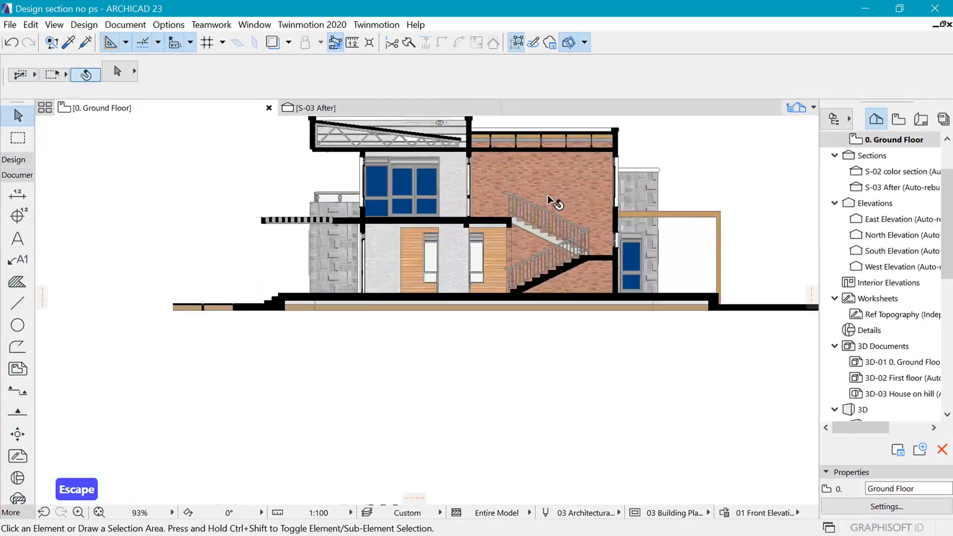
Transfer the dark blue Foreground fill to the upper and lower glass panes of both windows in the wood-plank panels.
scroll(401, 289, up, 5)
click(399, 343)
click(400, 422)
click(231, 348)
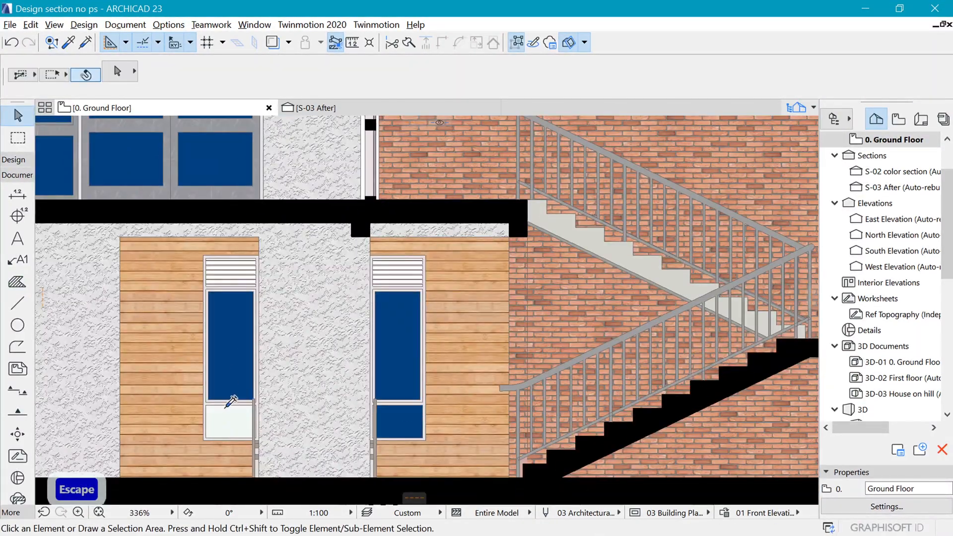
click(231, 417)
scroll(571, 292, down, 3)
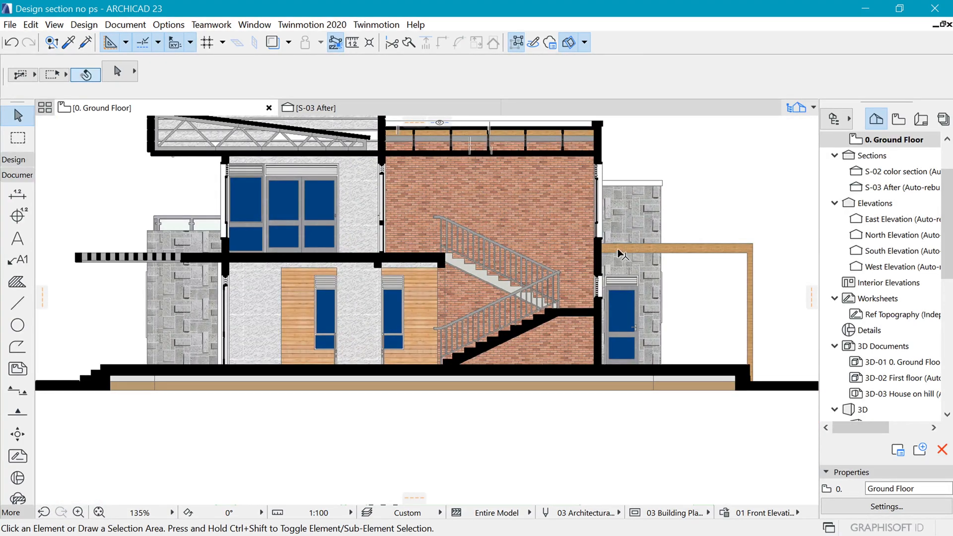
Transfer the dark blue Foreground fill to the glass panels of the first-floor balcony railing.
scroll(565, 168, down, 2)
scroll(258, 221, up, 6)
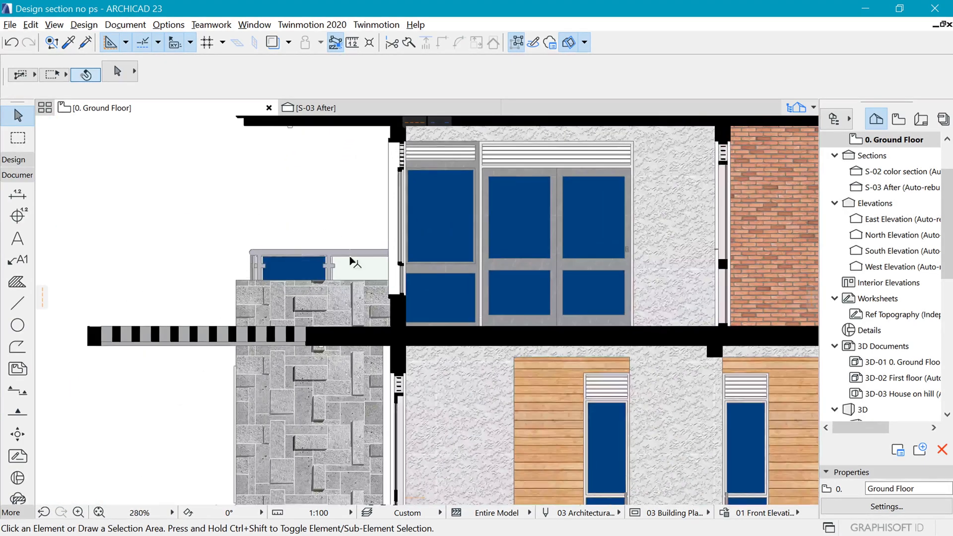
click(352, 264)
scroll(353, 261, down, 6)
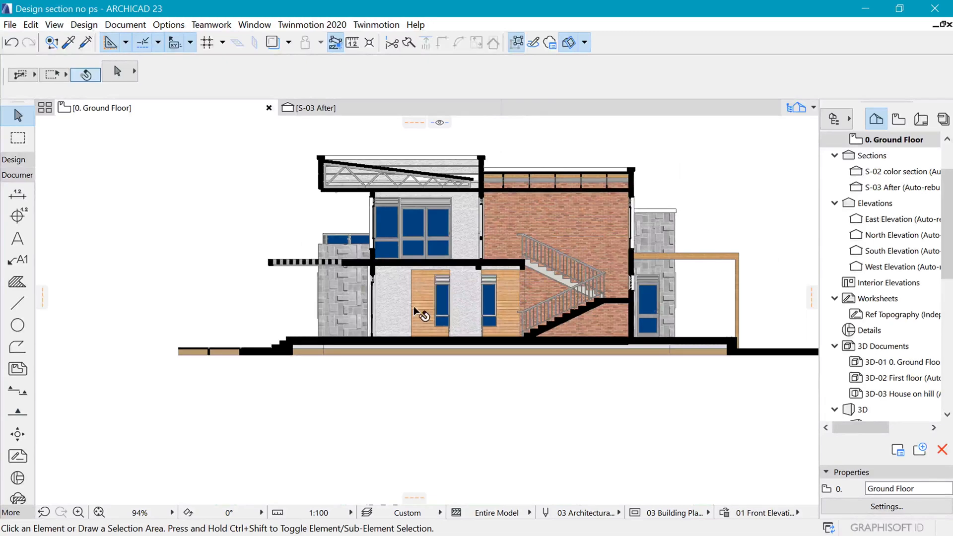
Delete the brown ground strip that extends beyond the outer end of the entrance steps.
scroll(298, 318, up, 2)
scroll(106, 329, up, 2)
drag(106, 313, 273, 447)
key(Delete)
Select the pale and brown ground fills beneath the ground-floor slab along its whole length and delete them.
scroll(303, 358, down, 1)
middle_drag(303, 358, 143, 340)
drag(238, 398, 272, 370)
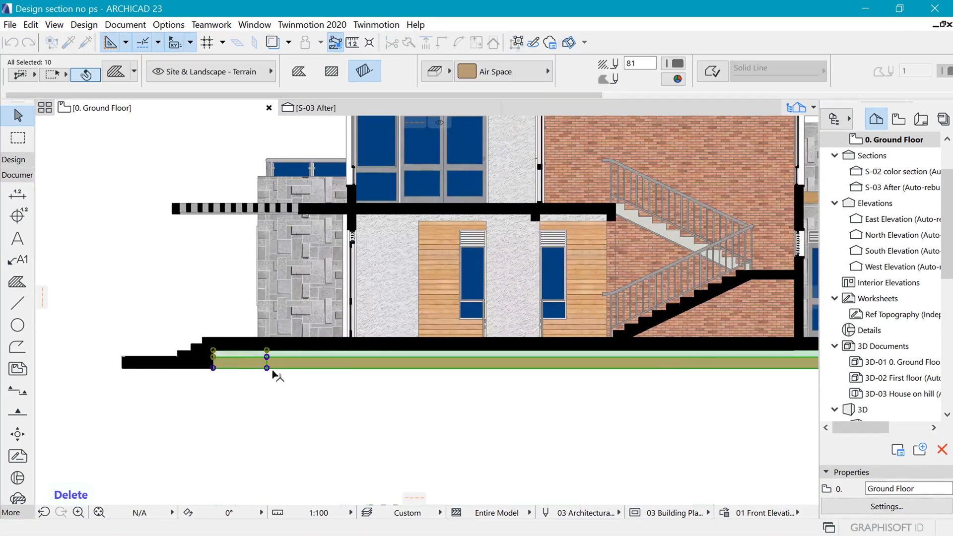
scroll(273, 371, down, 1)
middle_drag(745, 338, 317, 367)
scroll(404, 377, up, 4)
drag(413, 428, 380, 398)
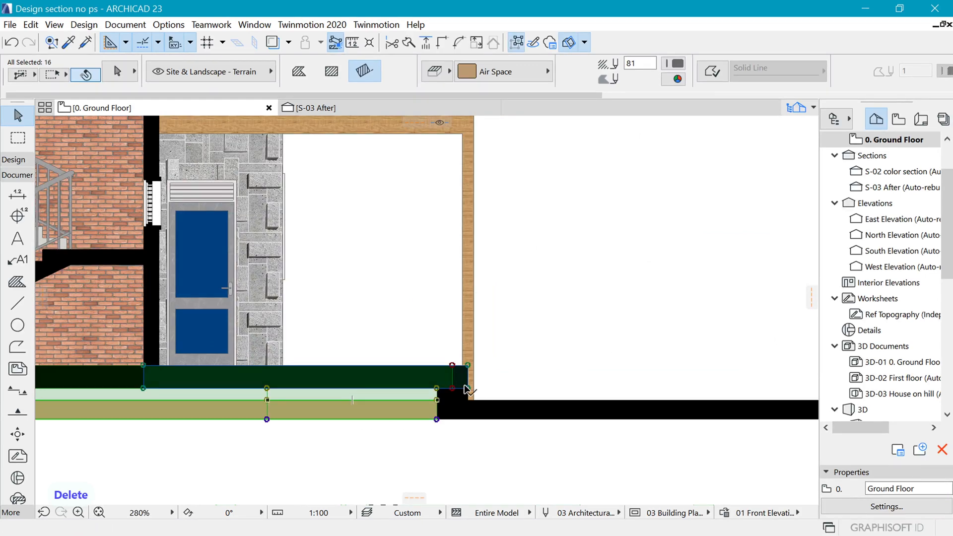
key(Delete)
Split the black ground slab beyond the timber pergola post along a vertical line and delete its outer part.
scroll(417, 378, down, 3)
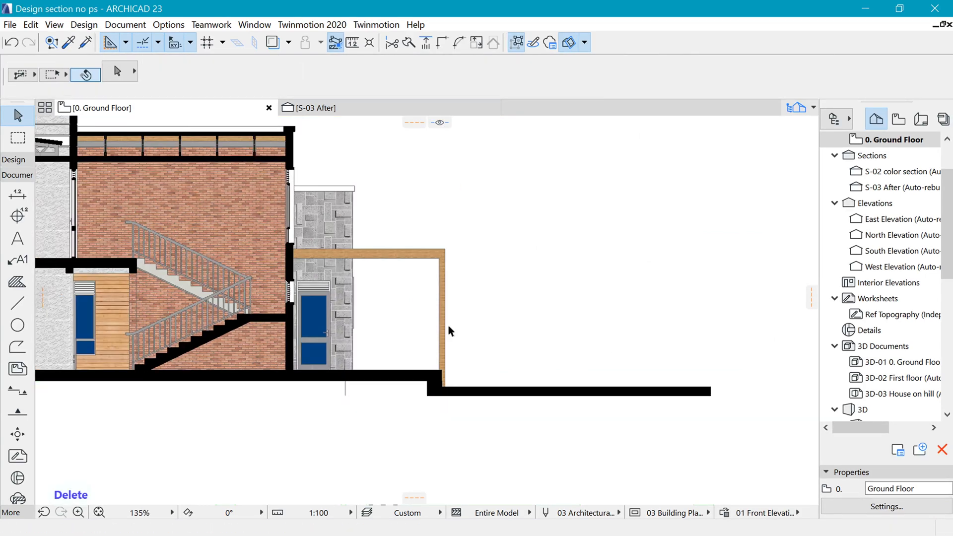
drag(482, 345, 621, 464)
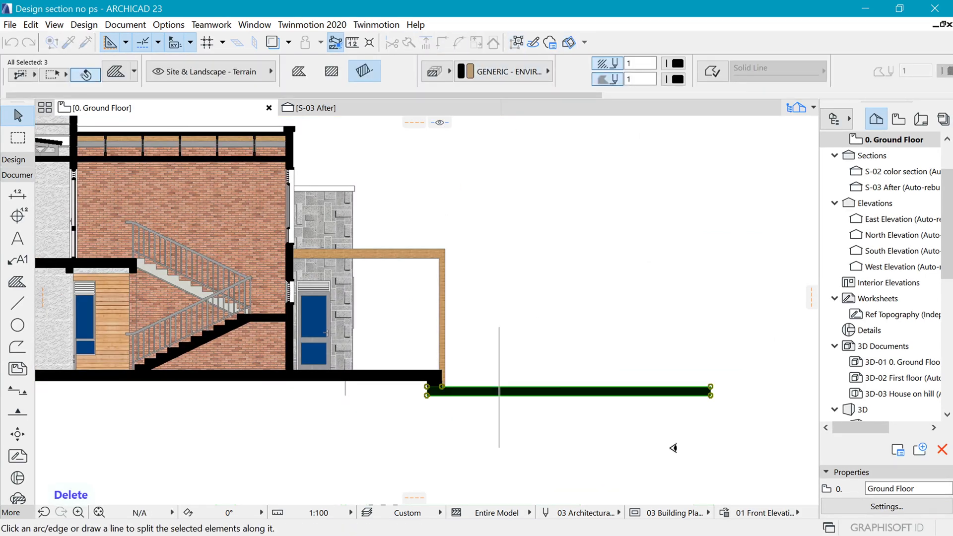
key(Delete)
Delete the stray vertical line left below the ground-floor slab near the stone-clad wall.
scroll(605, 380, down, 2)
scroll(583, 414, up, 4)
click(574, 410)
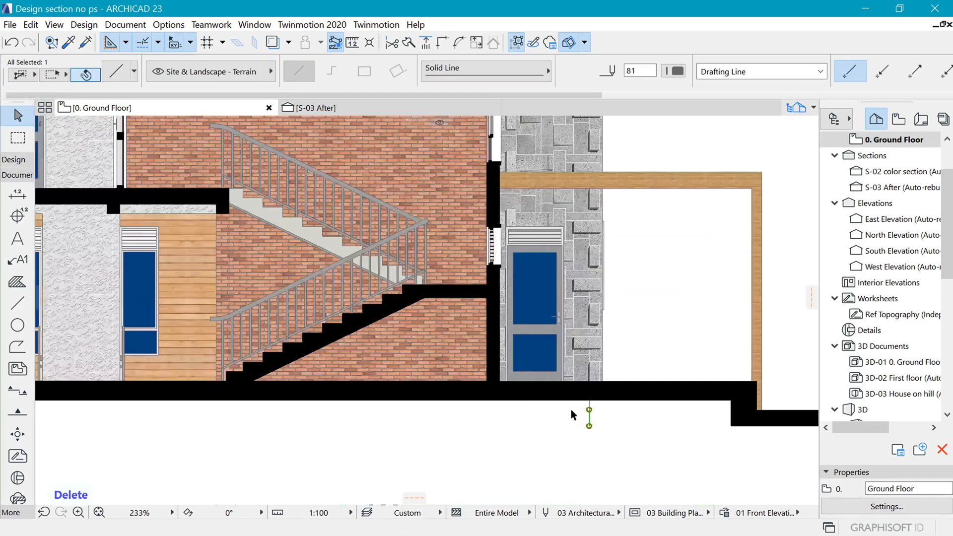
key(Delete)
scroll(589, 405, down, 4)
scroll(577, 388, up, 2)
scroll(617, 230, down, 1)
scroll(615, 290, up, 1)
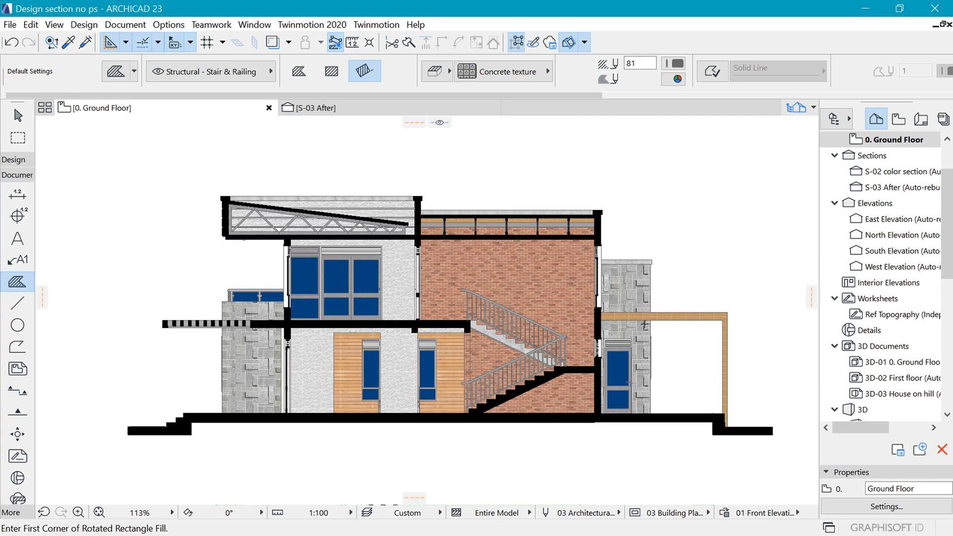
Select both Wood plank panels around the ground-floor windows and drag a copy of them in place.
scroll(400, 377, up, 3)
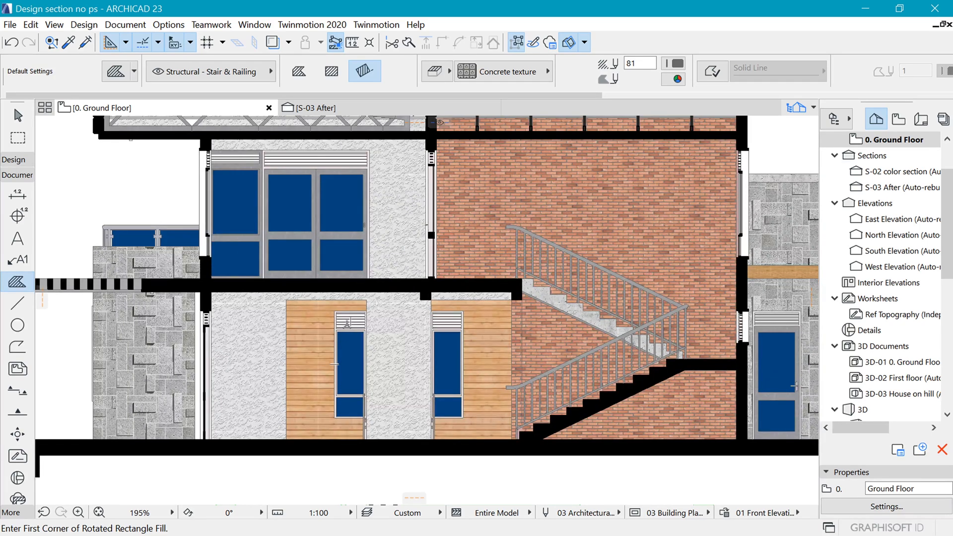
shift+click(306, 353)
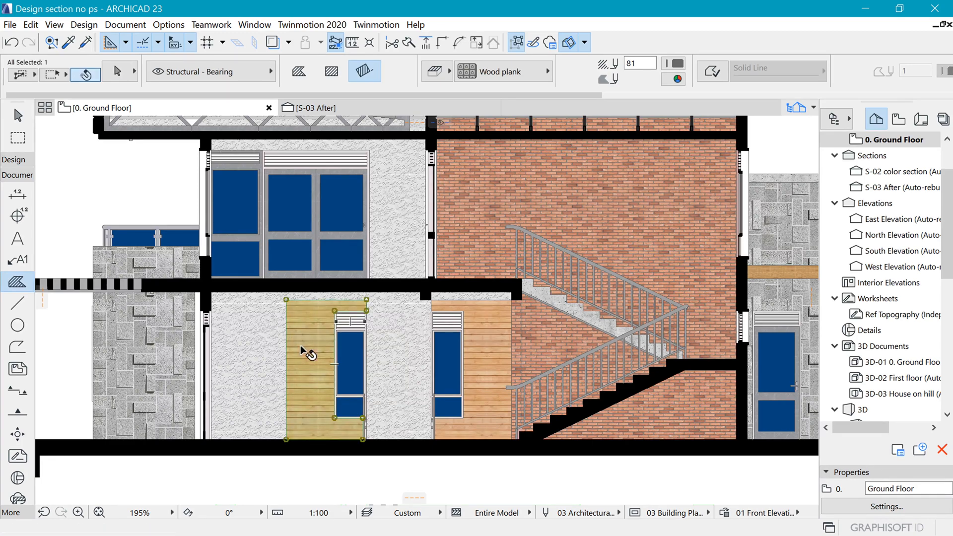
shift+click(485, 329)
scroll(448, 383, down, 2)
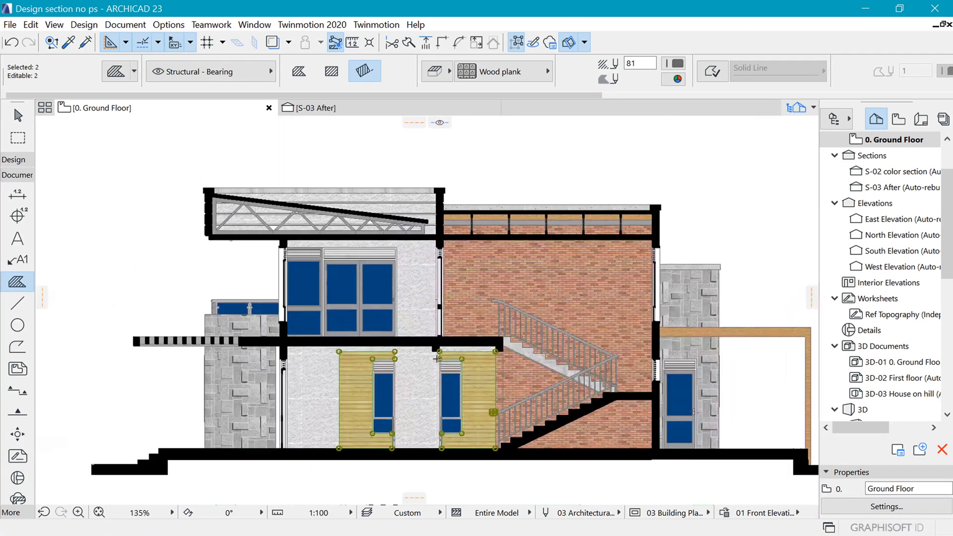
scroll(499, 349, up, 1)
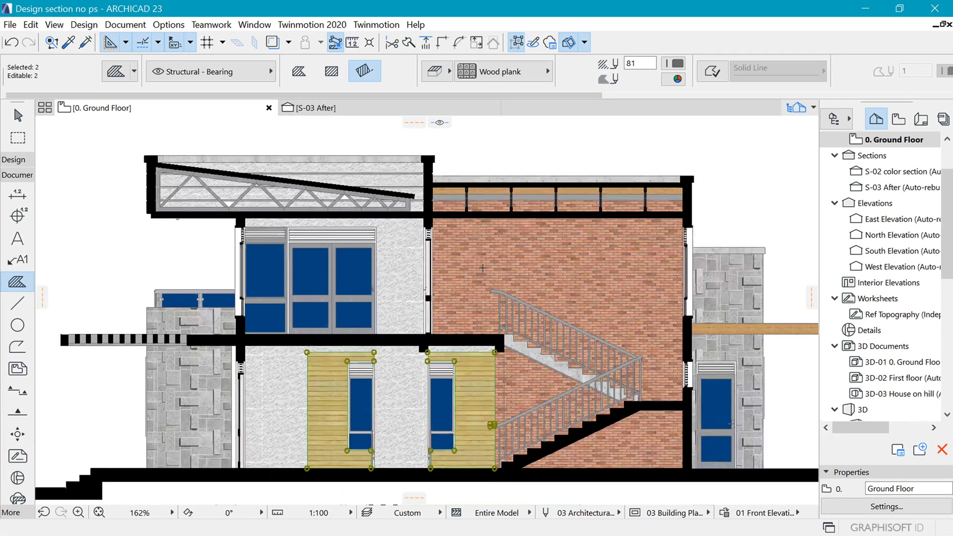
scroll(473, 448, up, 1)
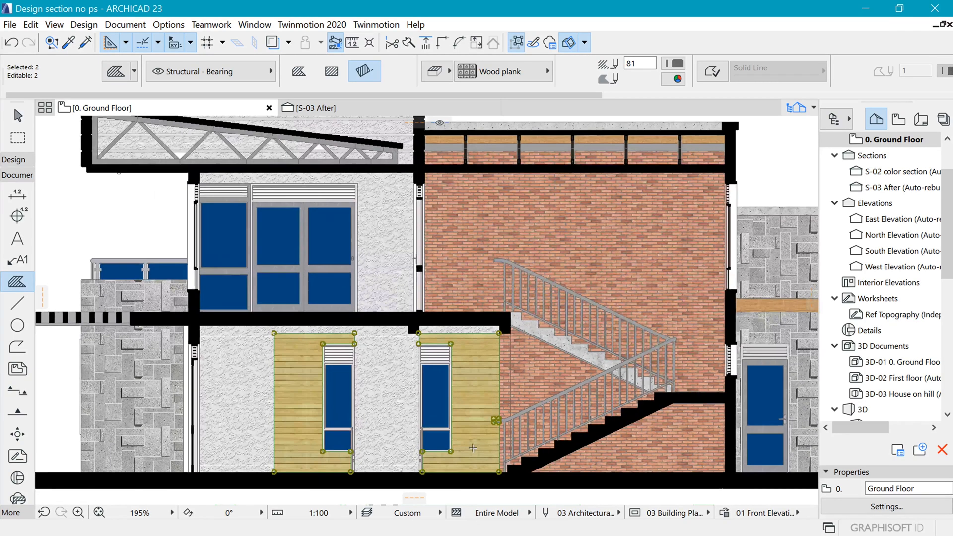
key(ctrl+d)
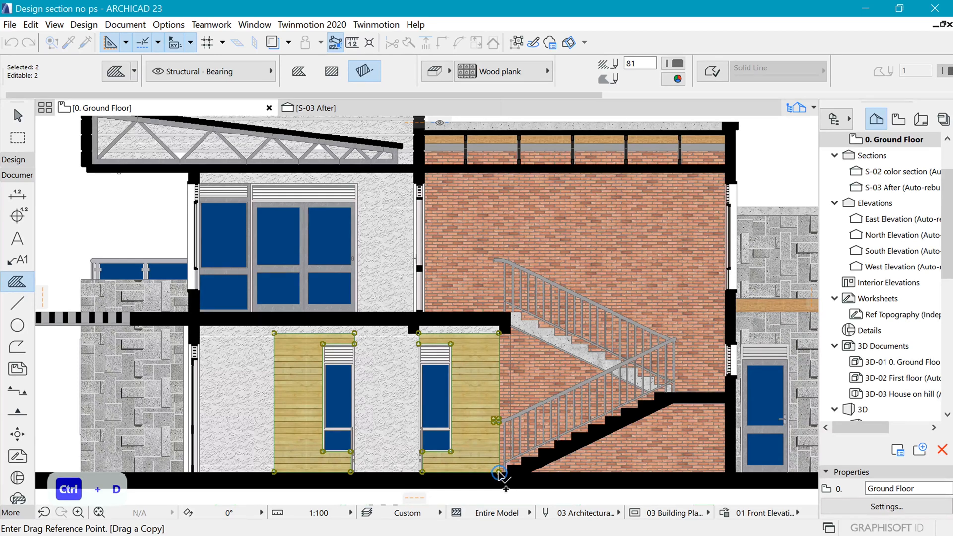
click(499, 472)
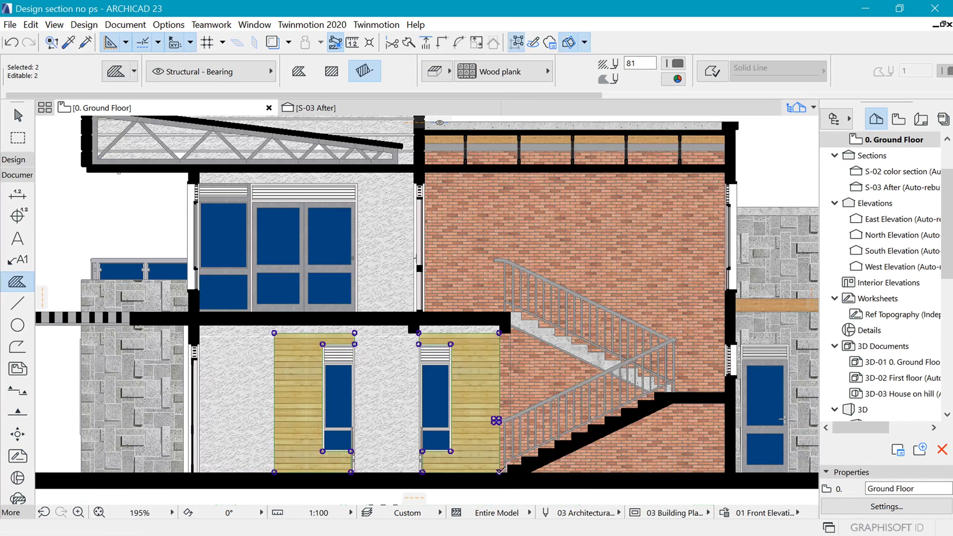
scroll(435, 326, down, 2)
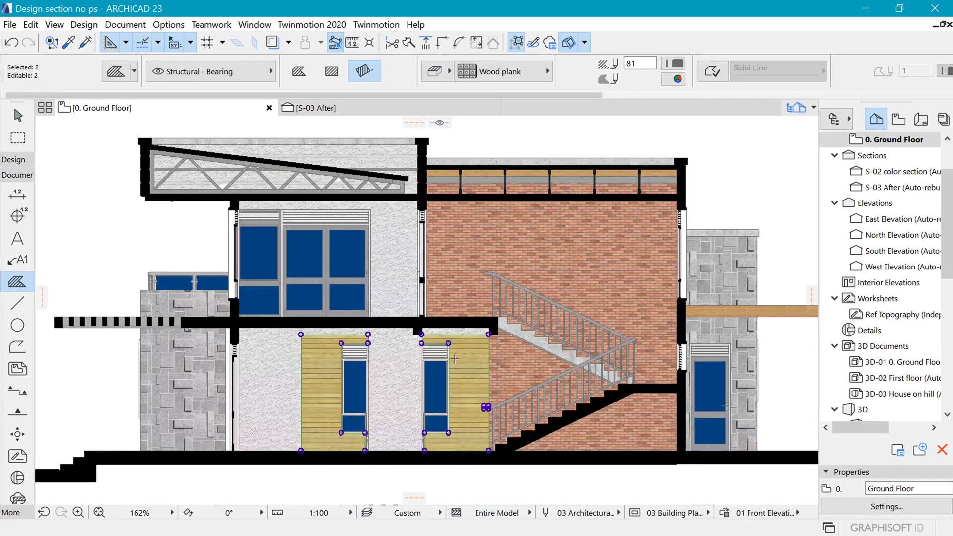
scroll(478, 384, up, 2)
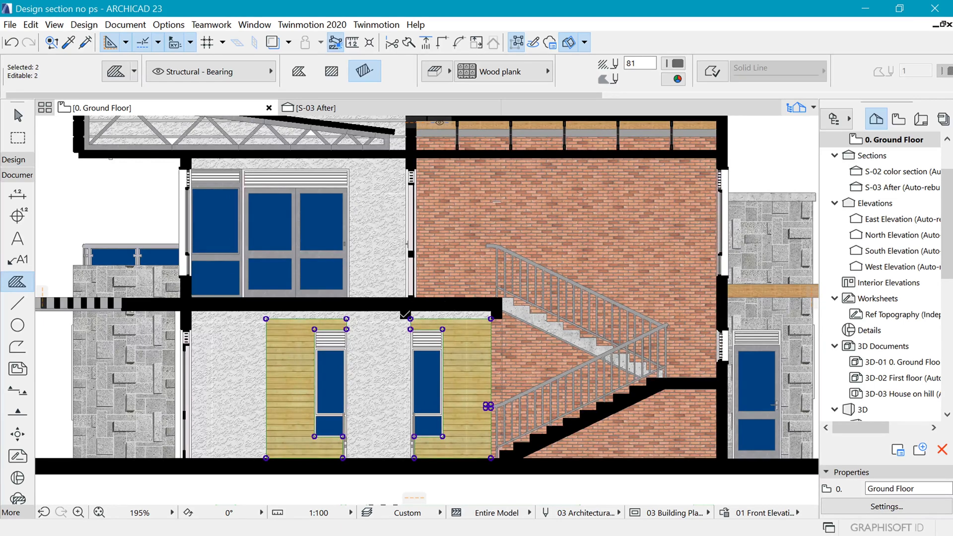
Set the fill of the copied panels around the ground-floor windows to 75 %.
scroll(451, 308, up, 1)
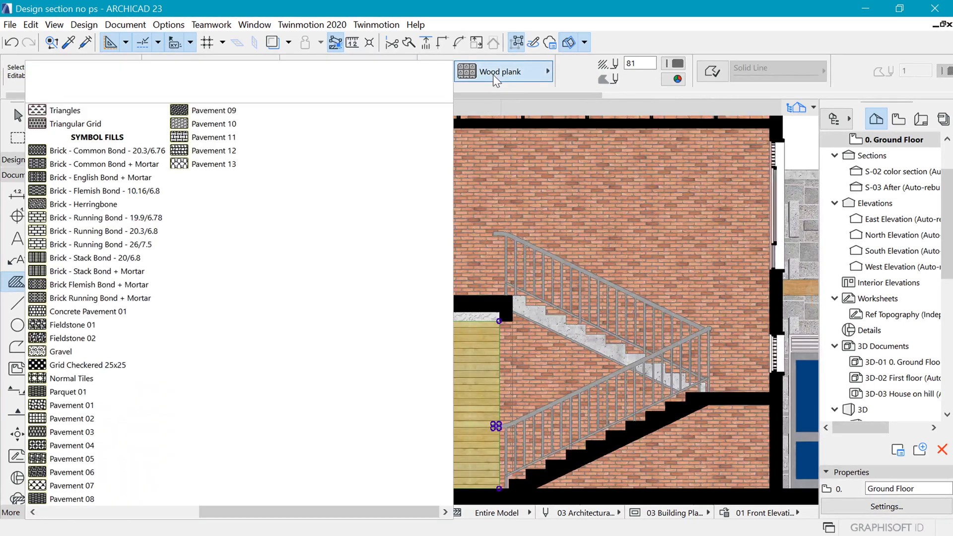
click(496, 73)
scroll(100, 298, up, 3)
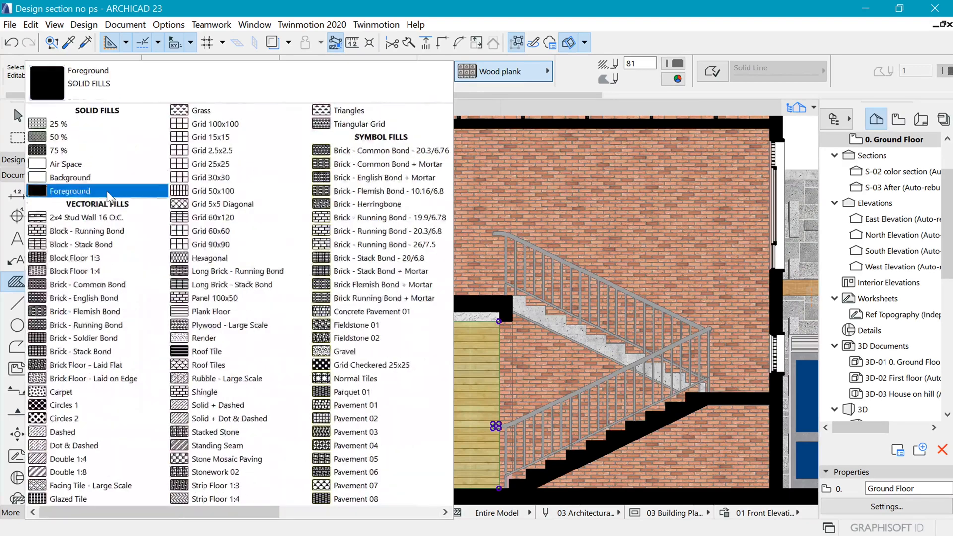
click(59, 150)
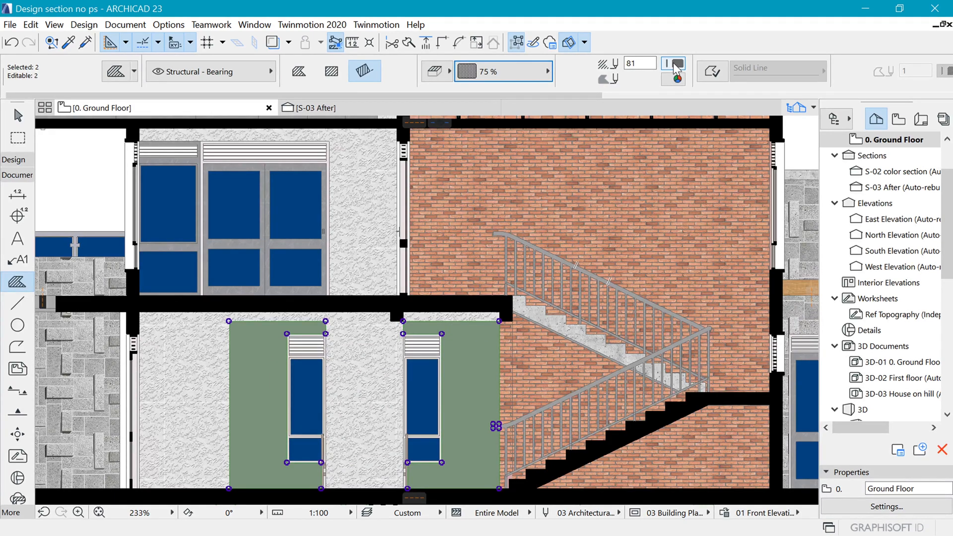
Give the copied panel fills the white foreground pen 121 and a transparent background so the planks show through.
click(677, 66)
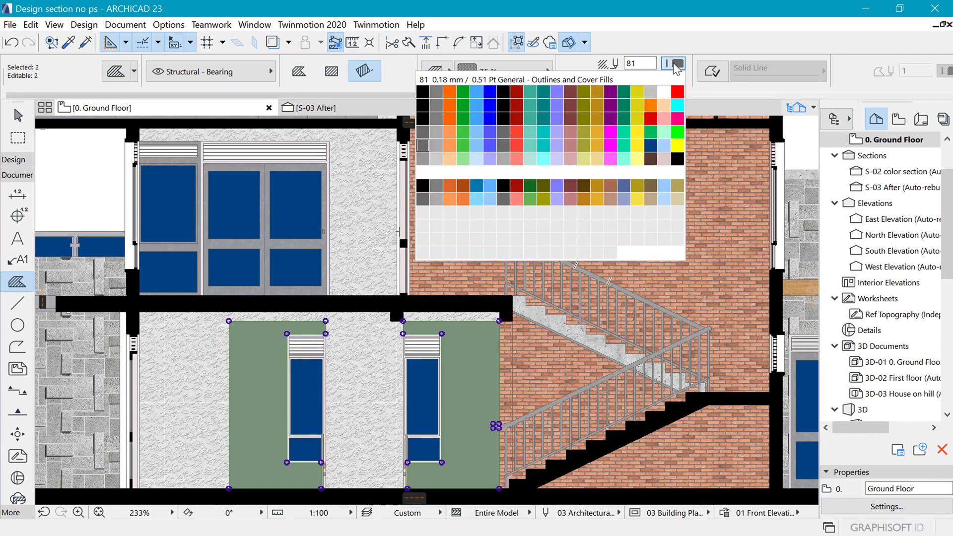
click(423, 173)
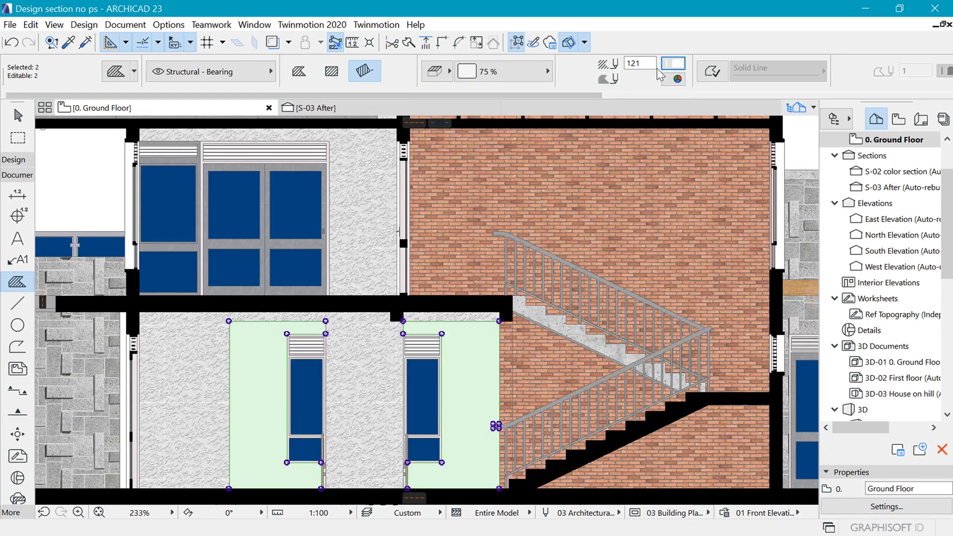
click(674, 81)
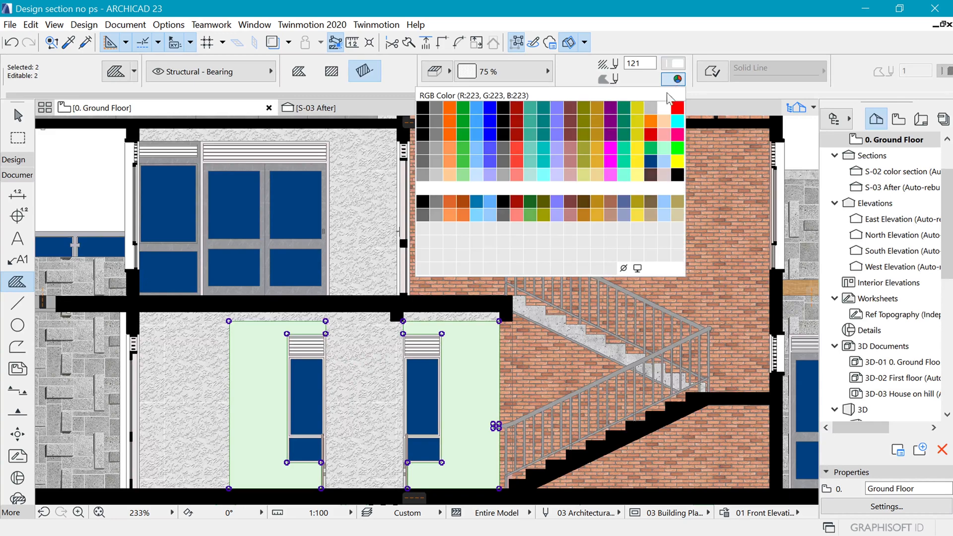
click(625, 269)
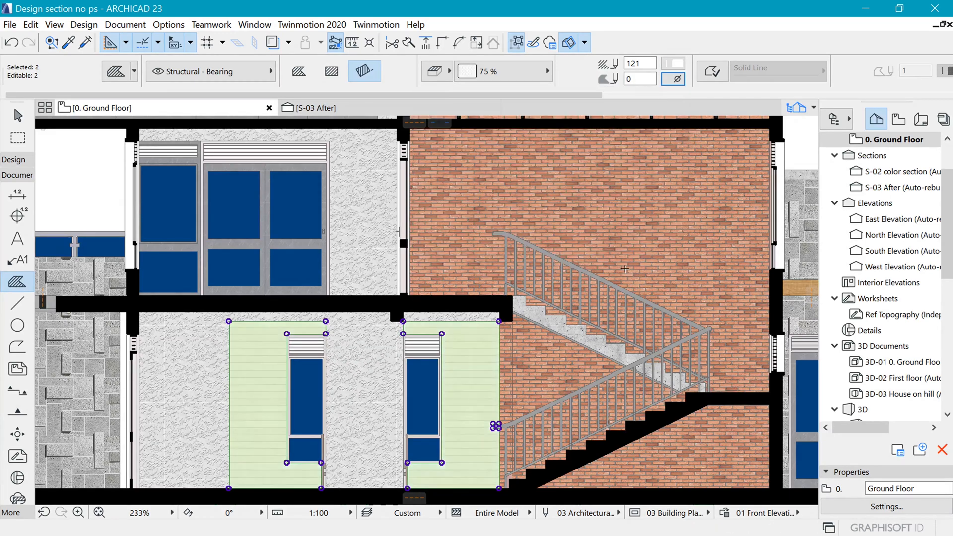
Group the two white overlay fills around the ground-floor windows, turn off Suspend Groups and select them together.
scroll(449, 262, down, 2)
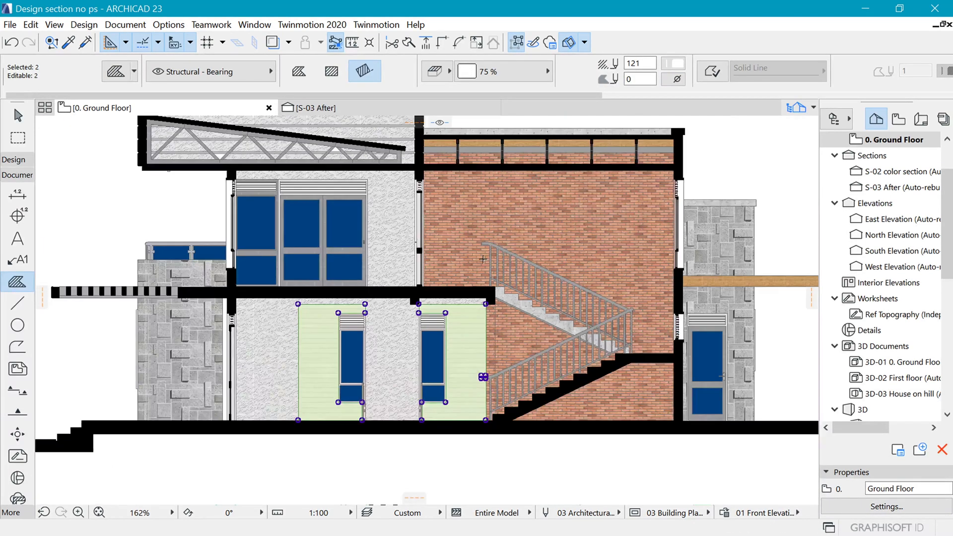
scroll(474, 307, up, 2)
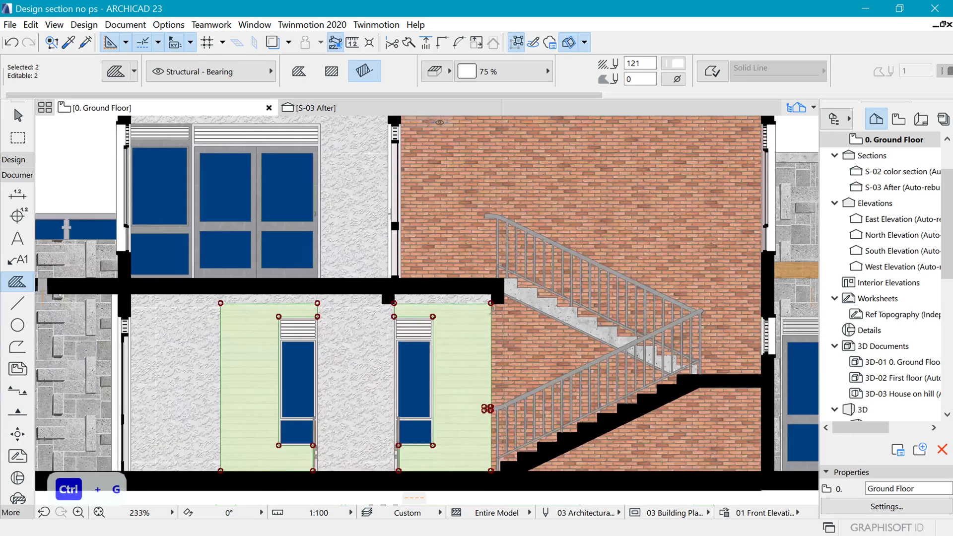
key(Escape)
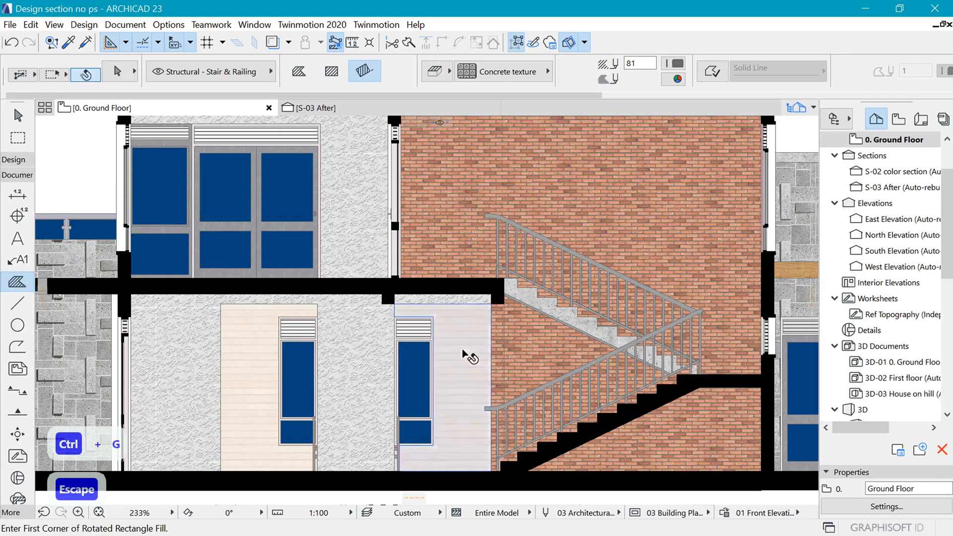
shift+click(469, 358)
shift+click(279, 381)
key(Escape)
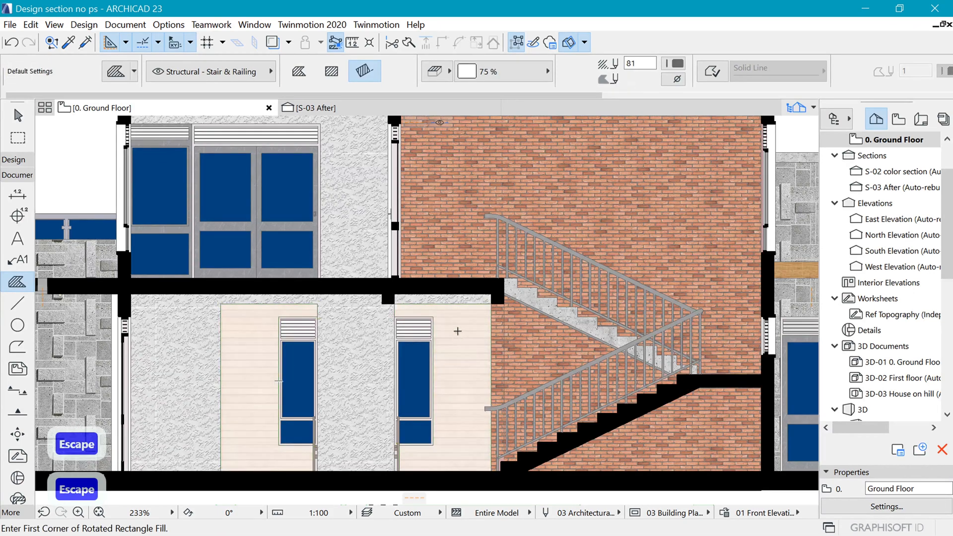
shift+click(465, 341)
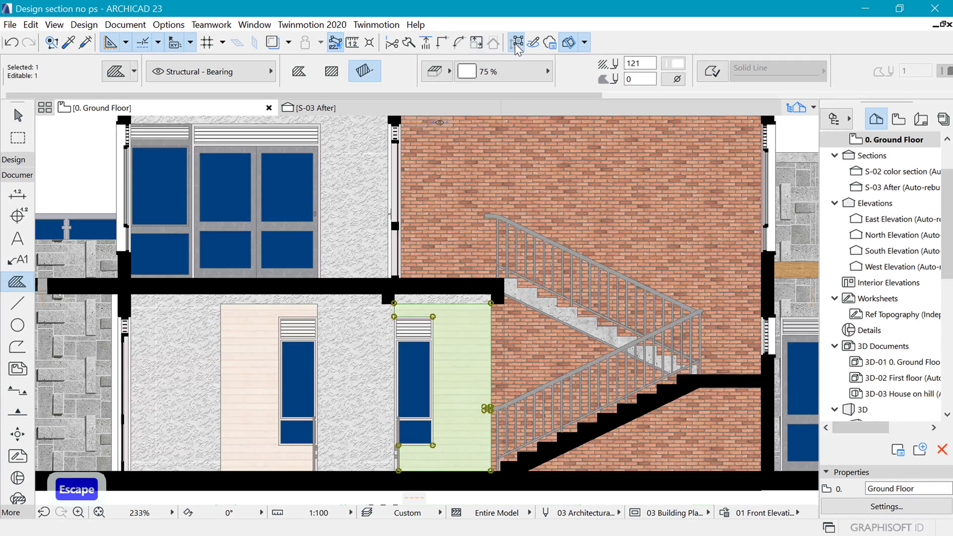
shift+click(248, 377)
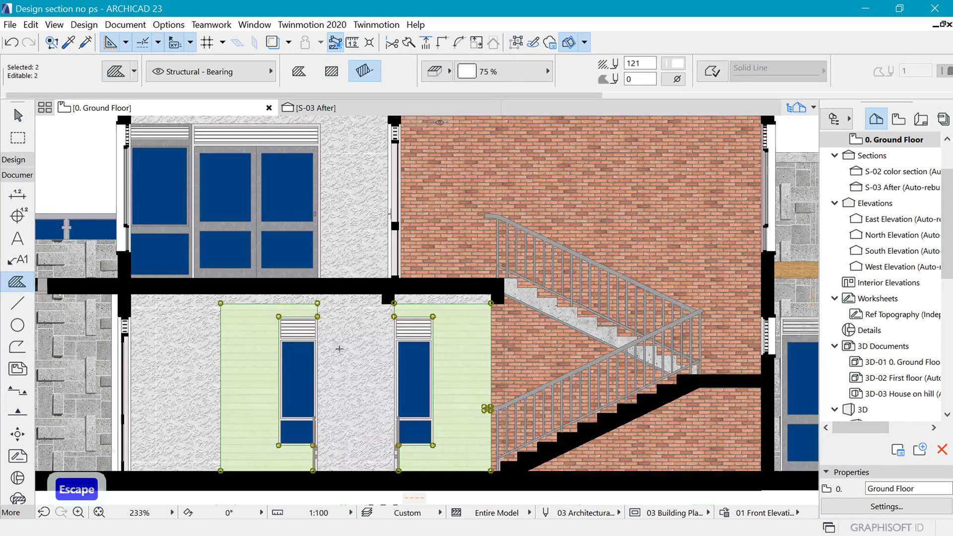
Try the 50 % solid fill on the white overlays over the wood planks.
scroll(340, 349, down, 2)
scroll(417, 314, up, 2)
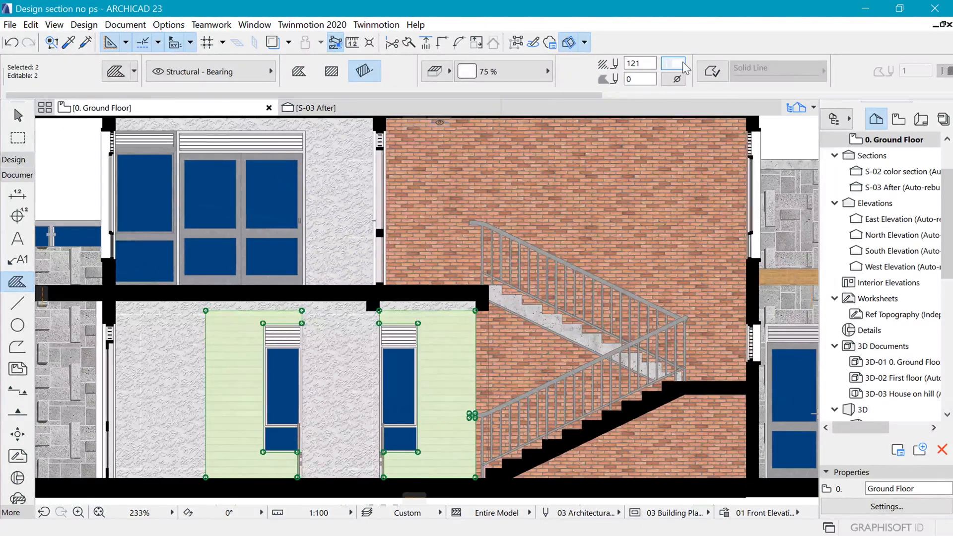
click(492, 72)
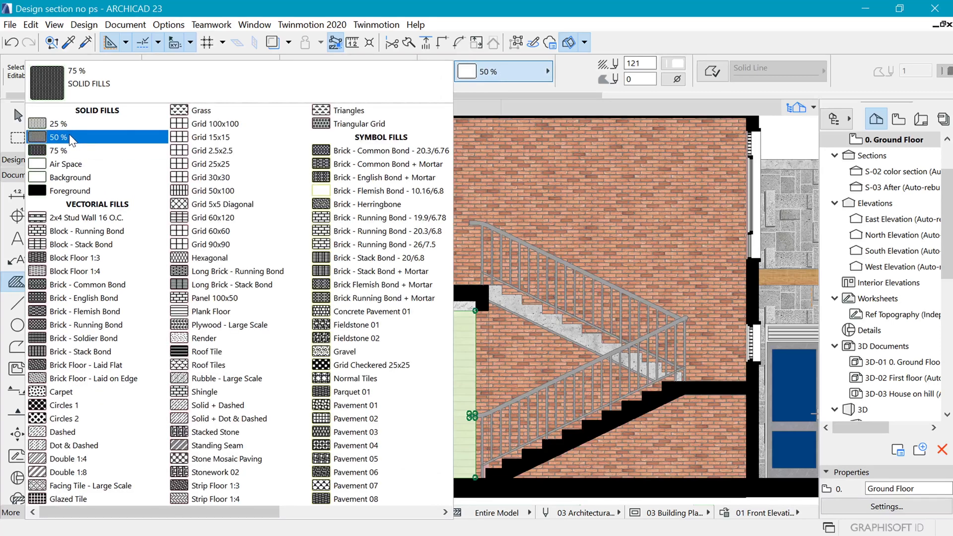
click(1, 147)
click(471, 71)
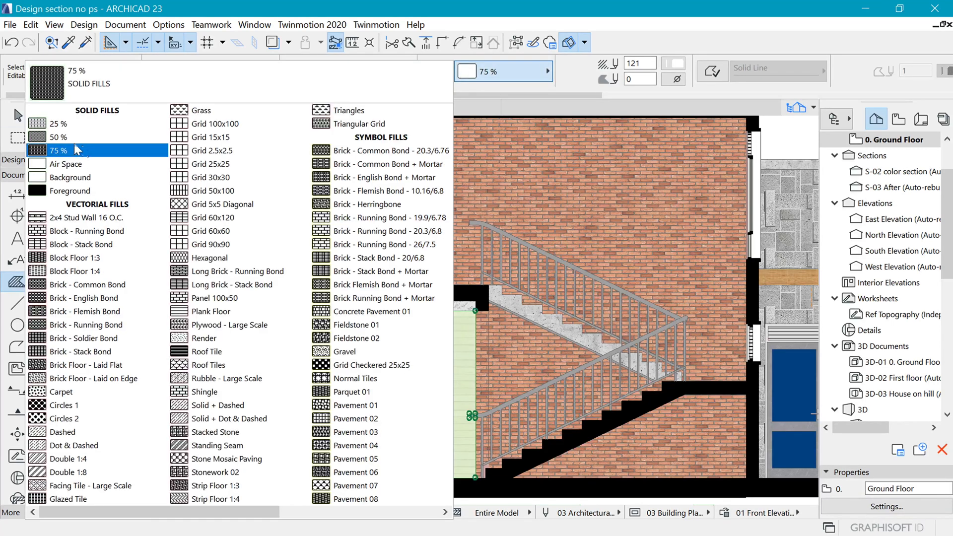
click(74, 138)
key(Escape)
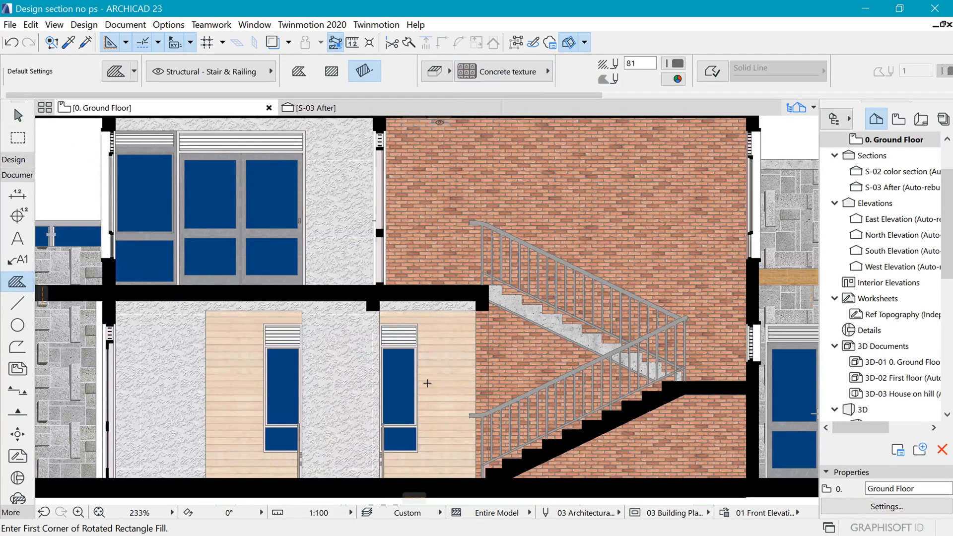
Try the 25 % solid fill on the two white overlays around the ground-floor windows.
click(441, 344)
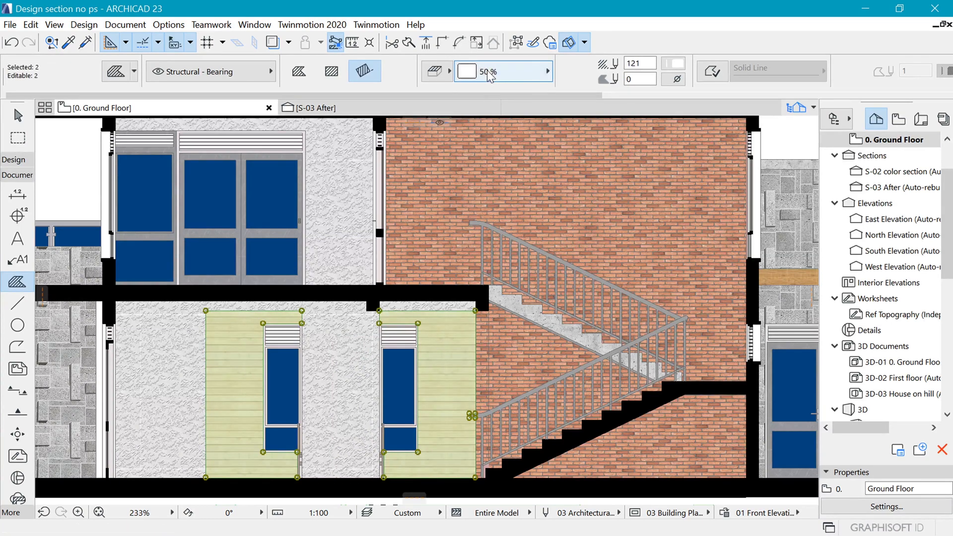
click(477, 72)
click(73, 121)
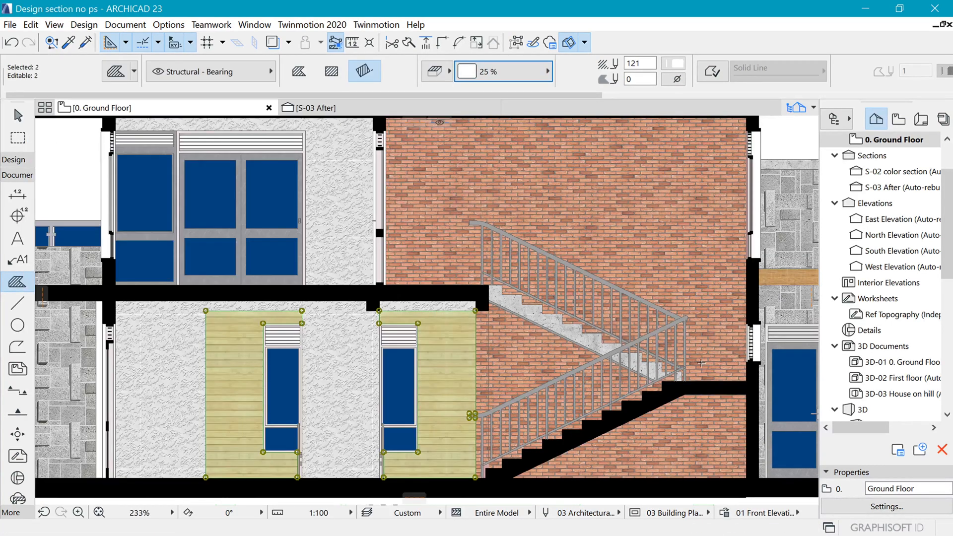
key(Escape)
scroll(412, 395, down, 3)
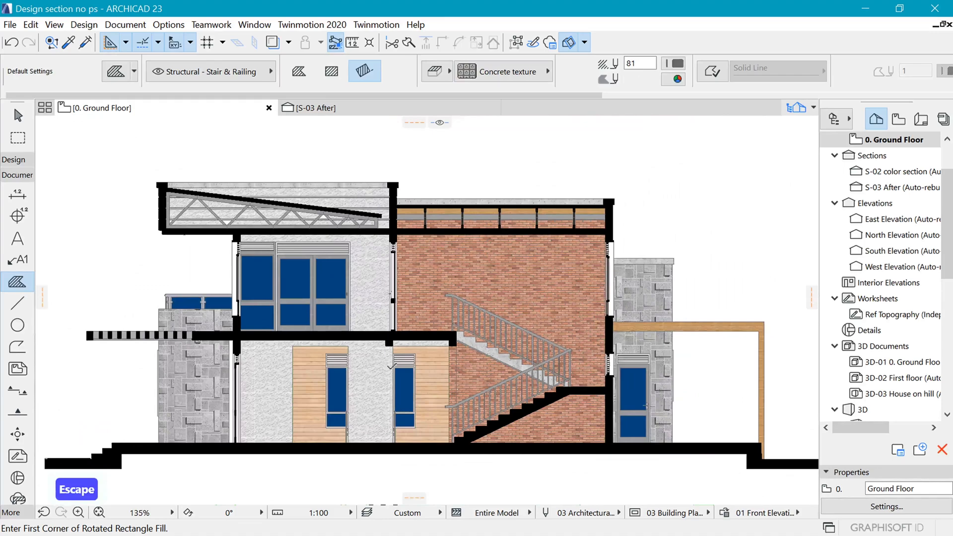
scroll(392, 367, down, 4)
Return the grouped white overlays on the wood planks to the 75 % solid fill.
scroll(415, 371, up, 3)
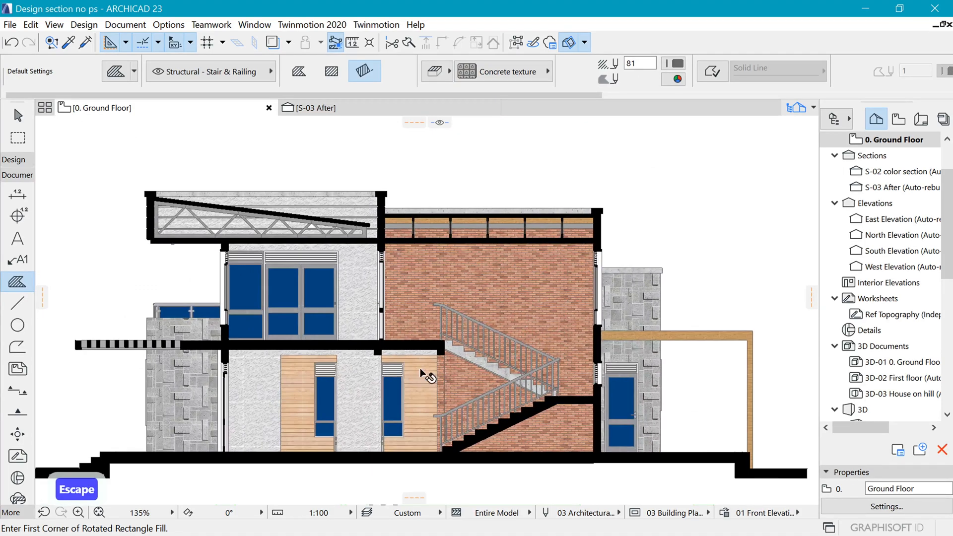
shift+click(422, 372)
click(489, 72)
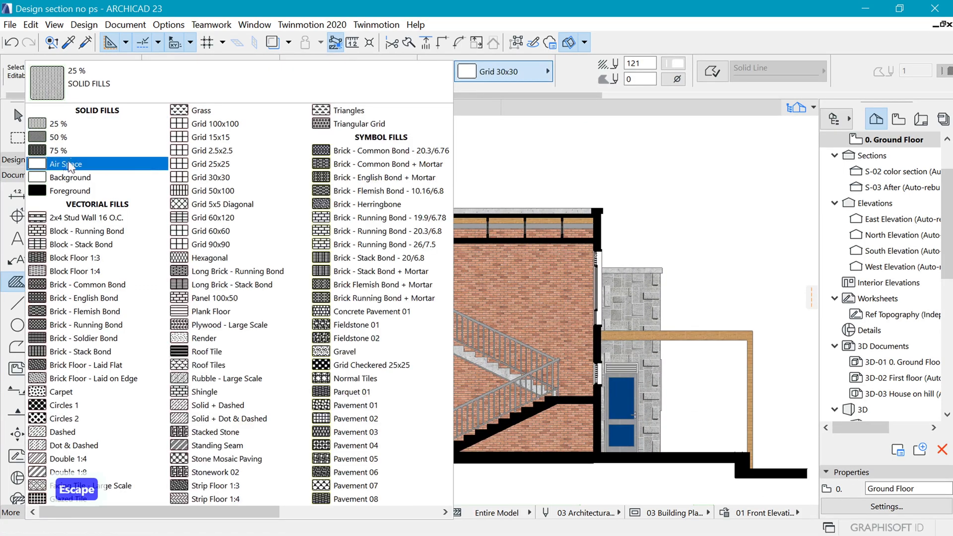
click(70, 168)
key(Escape)
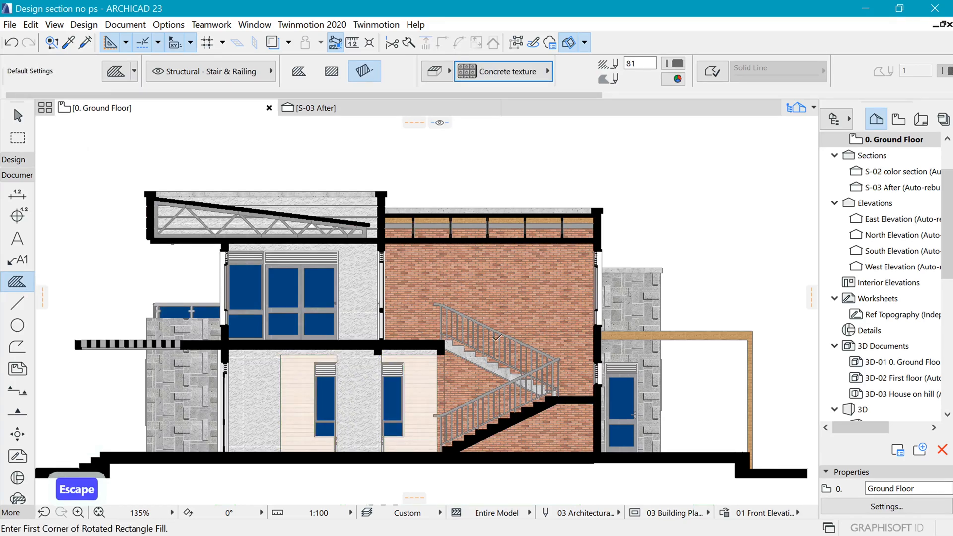
scroll(497, 338, up, 2)
scroll(491, 324, down, 2)
scroll(511, 314, up, 1)
scroll(491, 307, down, 1)
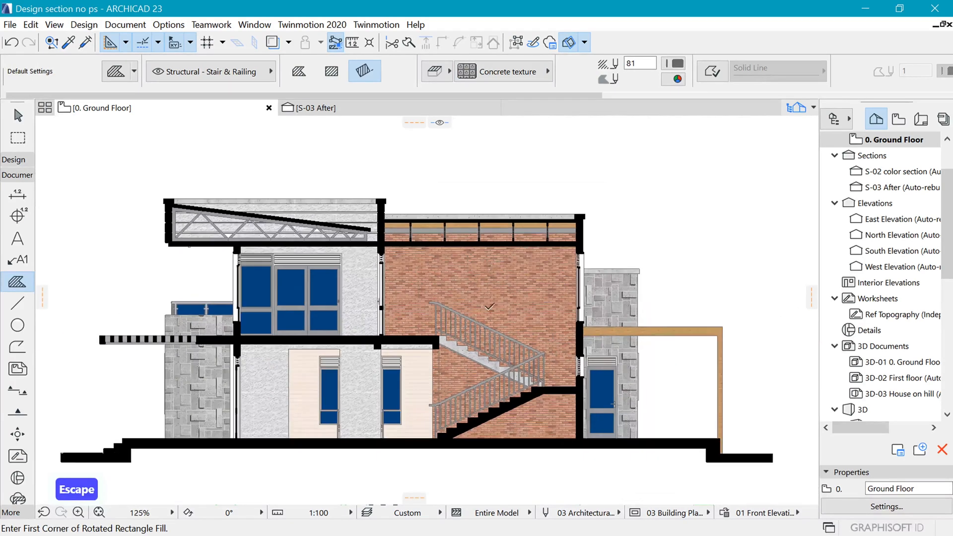
scroll(489, 306, down, 1)
Select the three Stone cladding fills above and below the timber pergola beam, including the one around the outer door.
scroll(446, 303, up, 4)
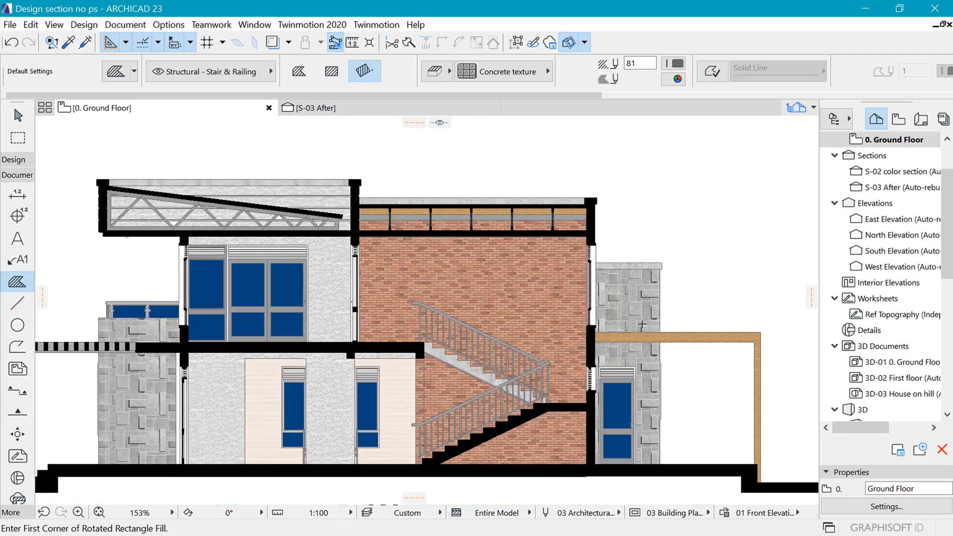
shift+click(645, 300)
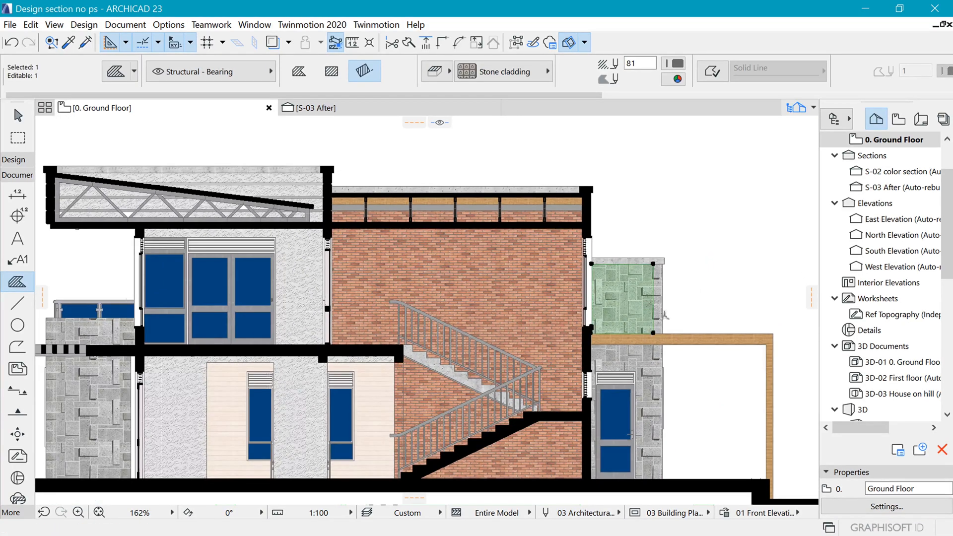
scroll(661, 317, up, 7)
shift+click(658, 329)
shift+click(634, 410)
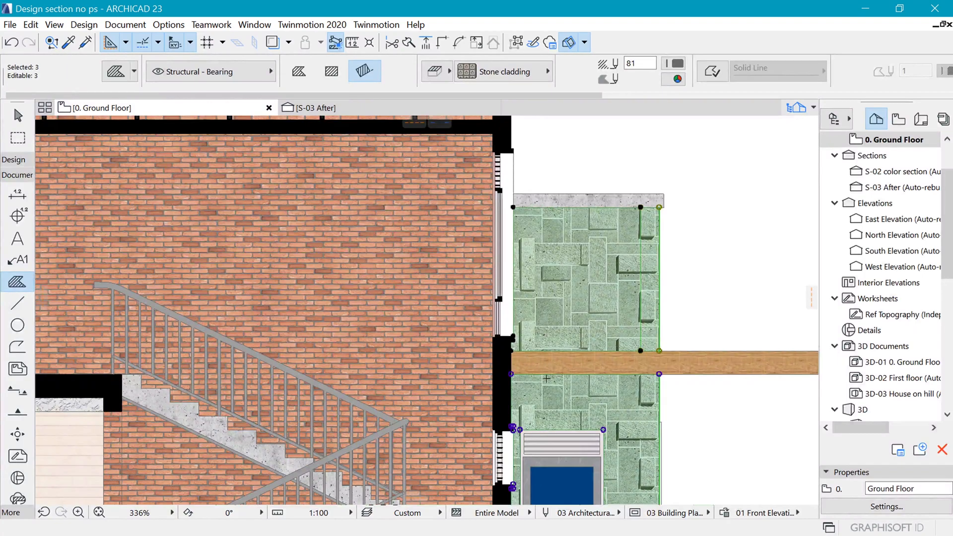
scroll(632, 415, down, 9)
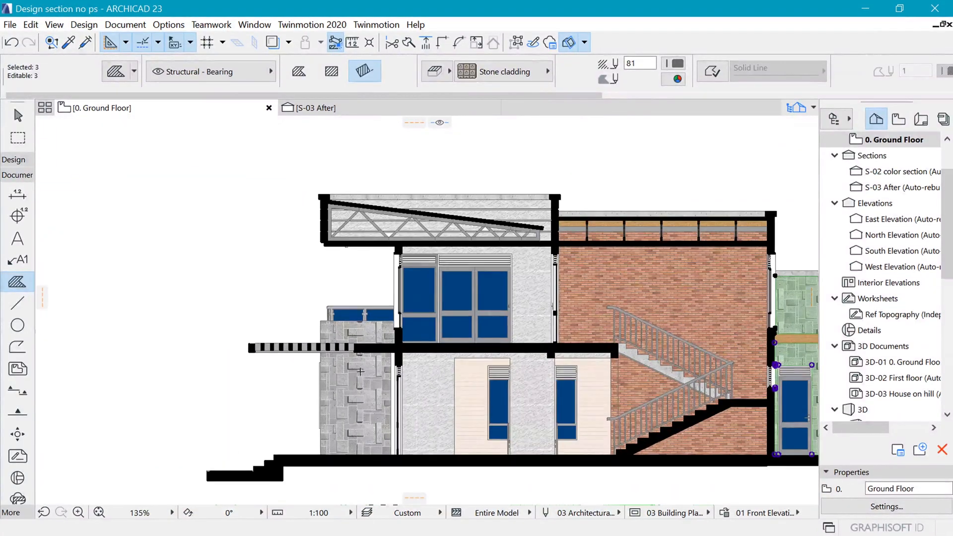
Add the Stone cladding fills above and below the balcony-side slab, including the narrow strips at the wall's outer edge, to the selection.
shift+click(369, 375)
shift+click(369, 335)
scroll(358, 368, up, 5)
shift+click(310, 297)
shift+click(311, 308)
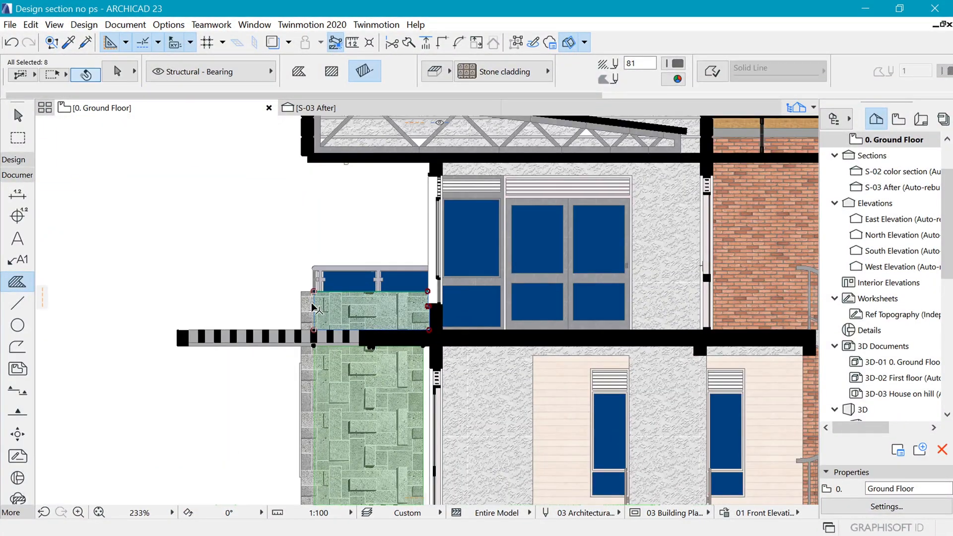
shift+click(307, 303)
shift+click(307, 396)
scroll(249, 358, down, 10)
scroll(402, 360, up, 2)
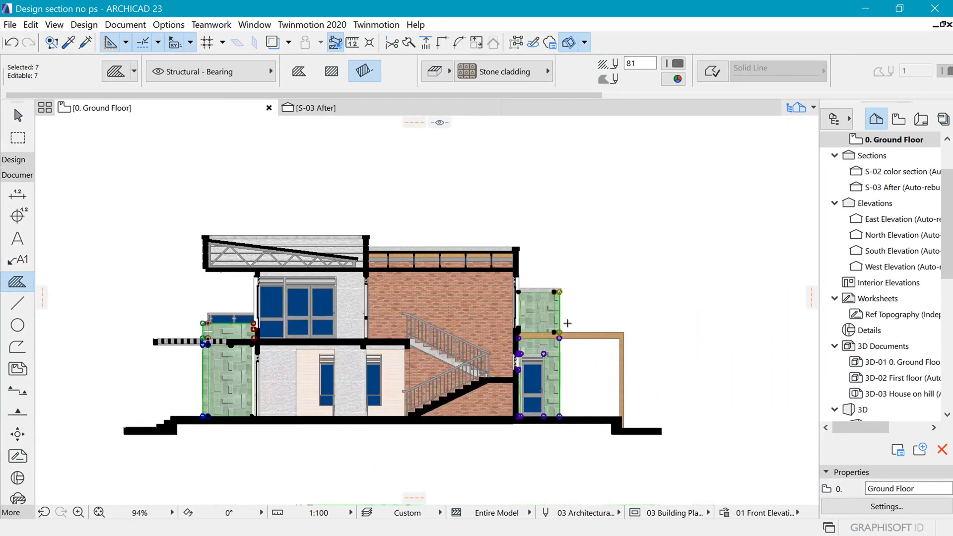
scroll(551, 306, up, 1)
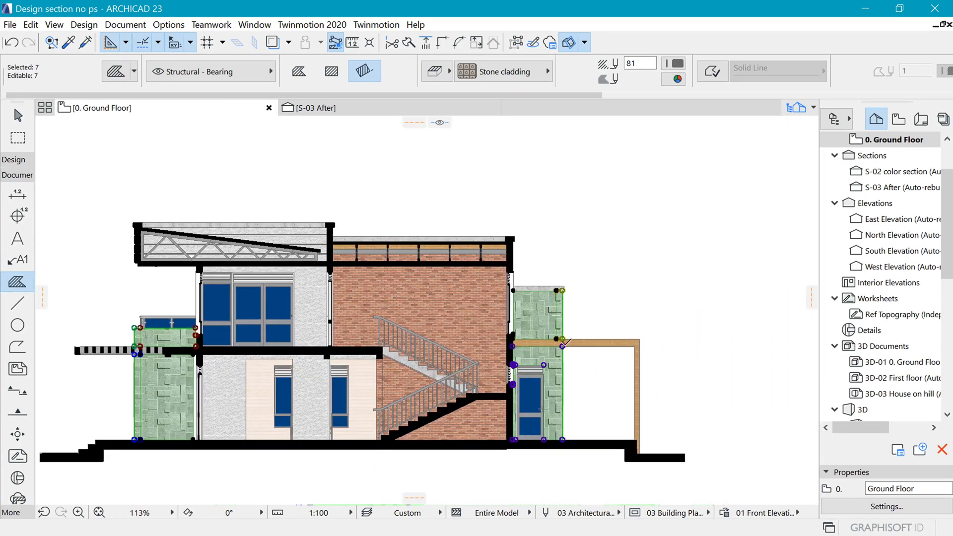
Drag a copy of the selected Stone cladding fills in place, using the wall's base corner near the door as reference.
key(ctrl+d)
scroll(569, 450, up, 3)
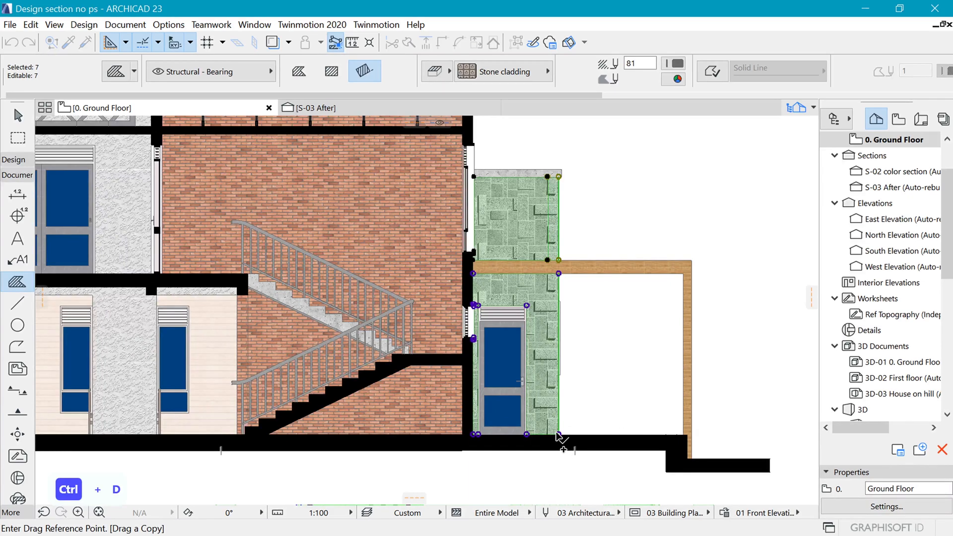
click(559, 435)
scroll(560, 440, down, 2)
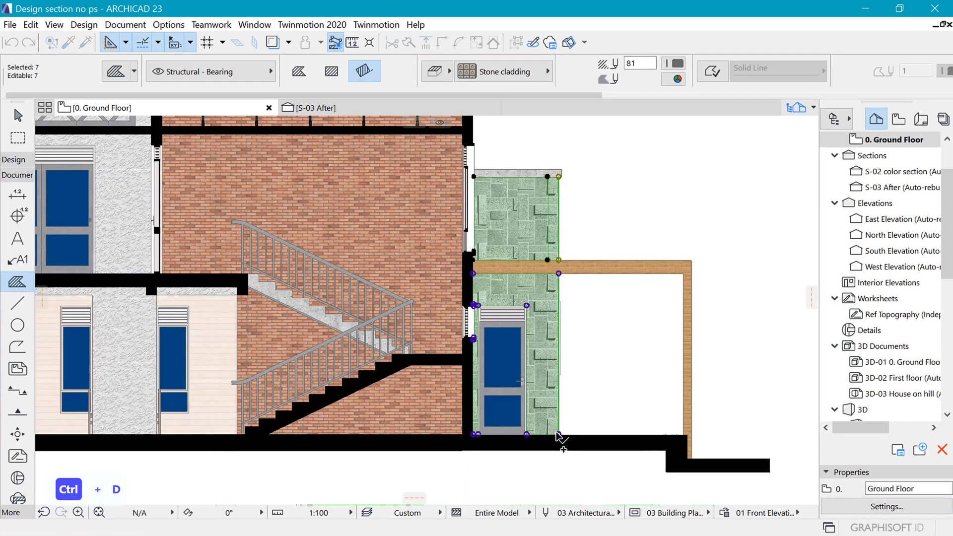
key(Escape)
scroll(548, 330, down, 1)
scroll(548, 330, down, 1)
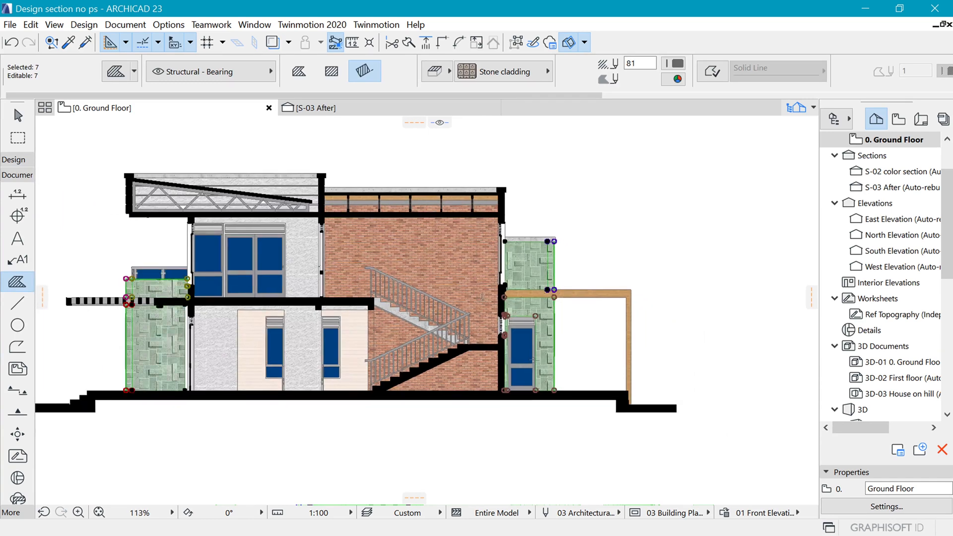
scroll(574, 233, up, 1)
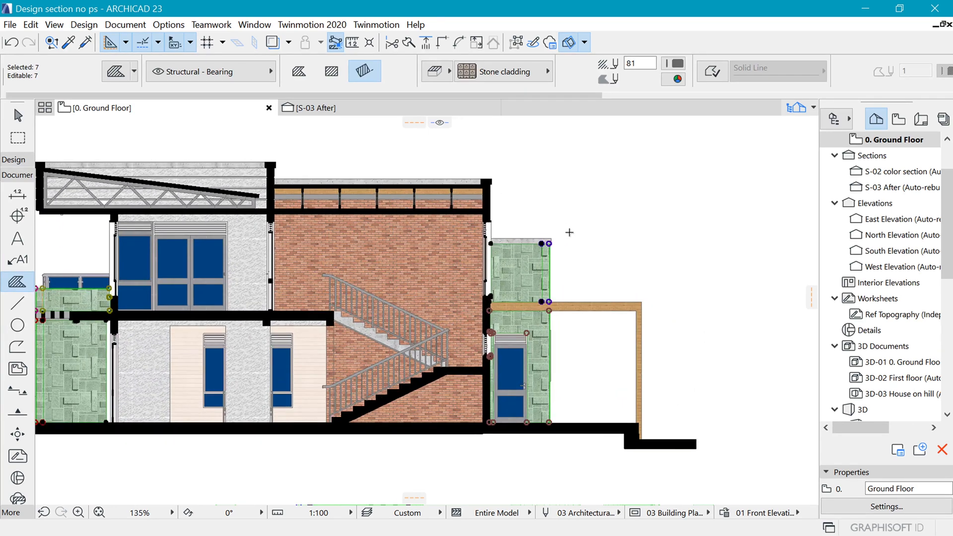
Group the copied stone cladding fills and change their fill from Stone cladding to the 50 % solid fill.
key(ctrl+g)
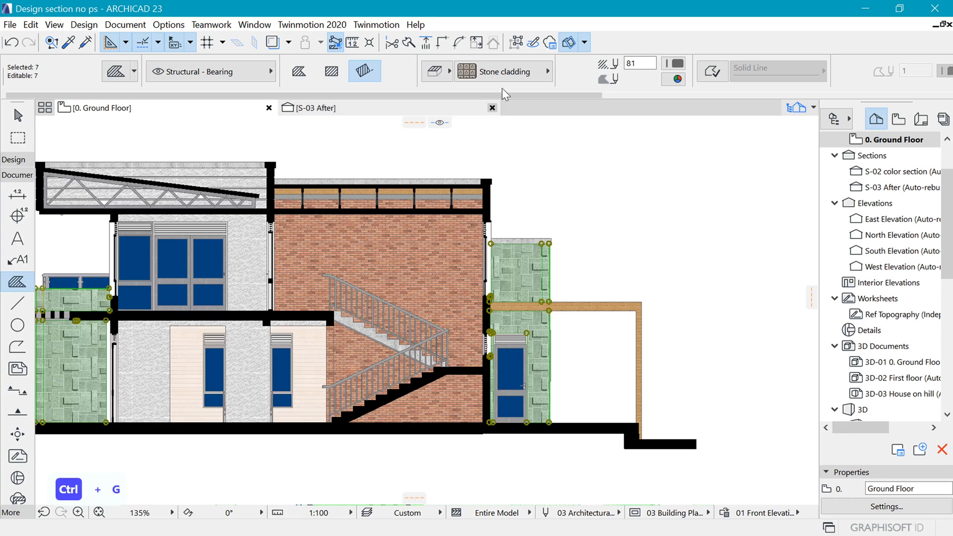
click(509, 71)
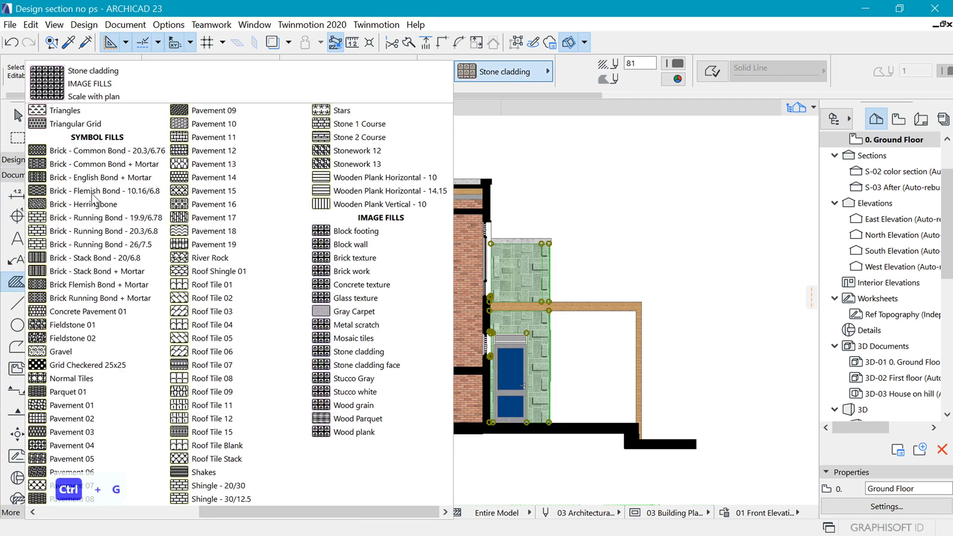
scroll(71, 131, up, 2)
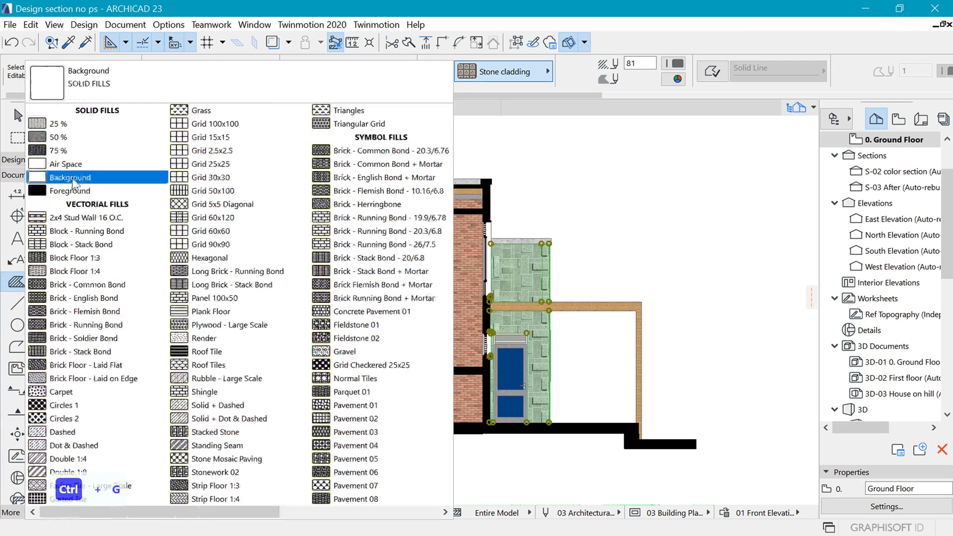
click(66, 138)
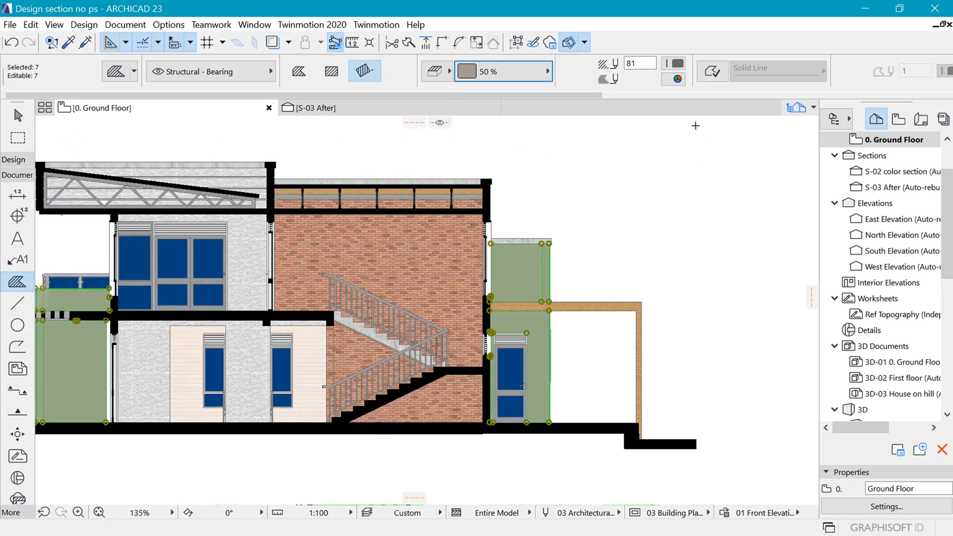
Set the grouped cladding overlays to white foreground pen 121 and make their background transparent.
scroll(651, 207, up, 2)
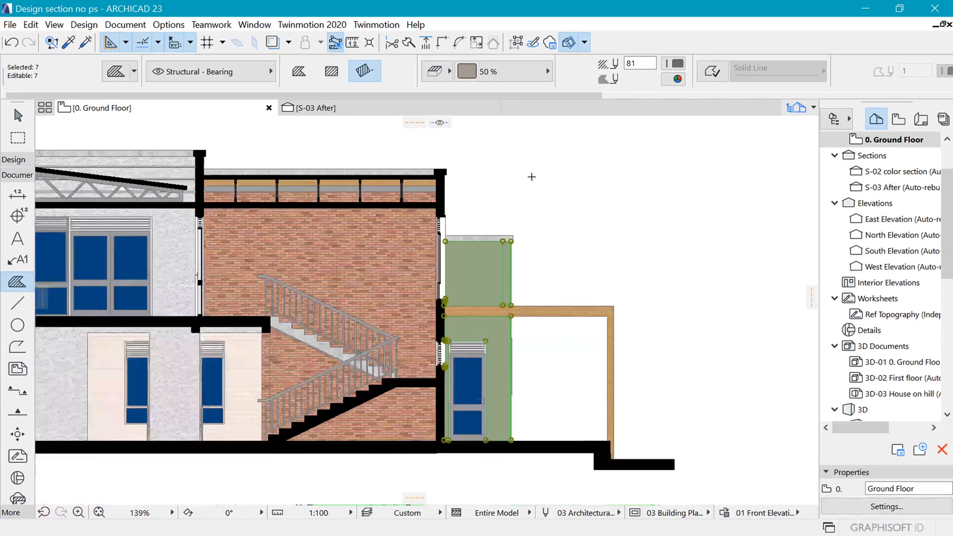
scroll(541, 185, up, 1)
click(676, 62)
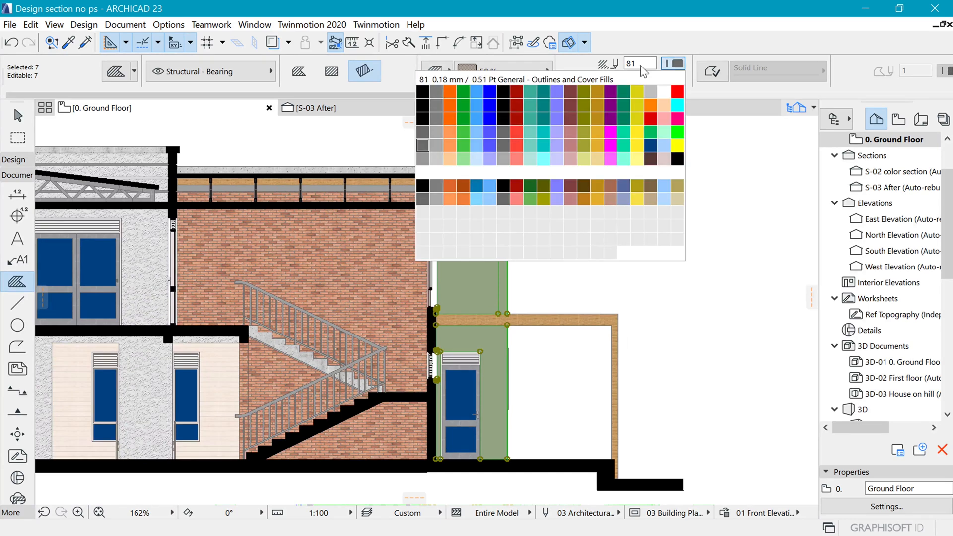
click(423, 180)
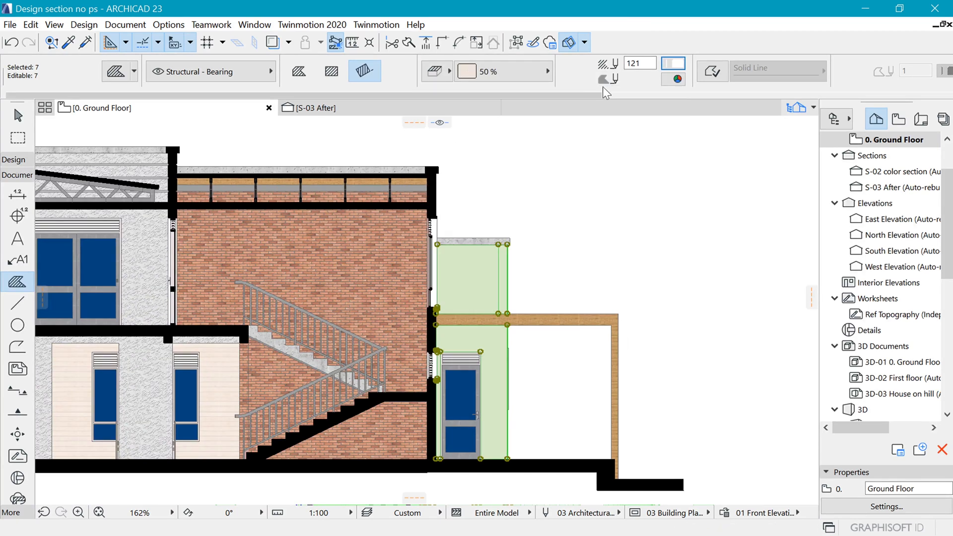
click(674, 79)
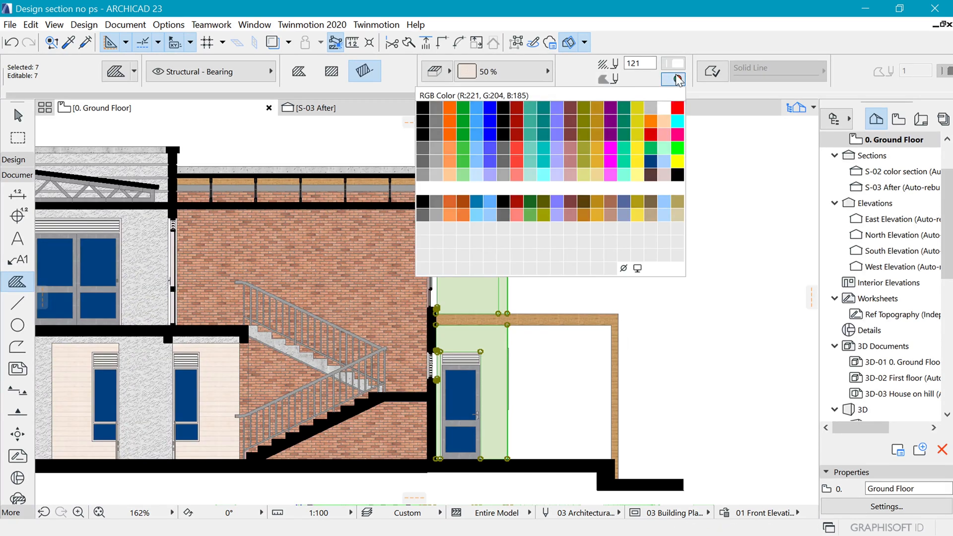
click(624, 270)
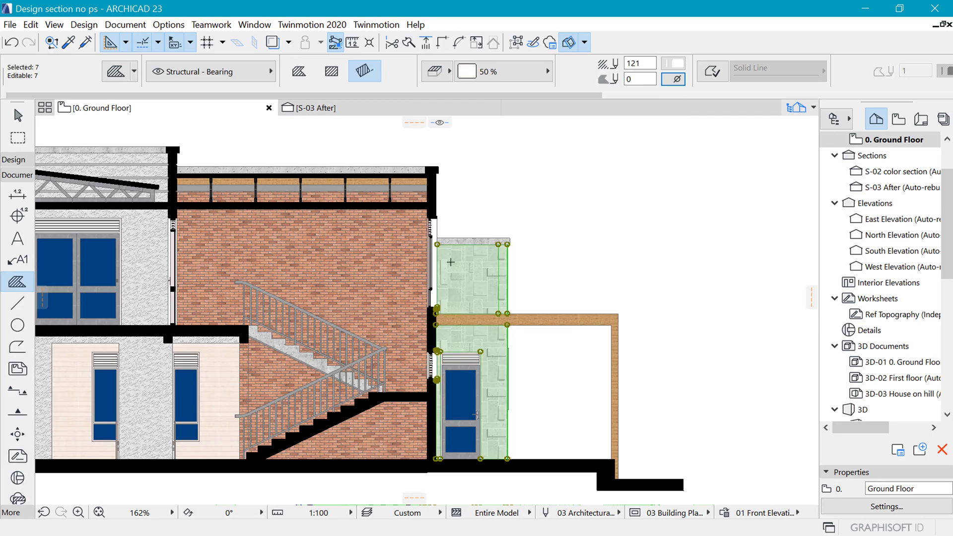
Lighten the white overlays on the stone cladding to the 25 % solid fill and deselect them.
scroll(450, 261, up, 3)
scroll(576, 251, down, 5)
scroll(530, 251, up, 2)
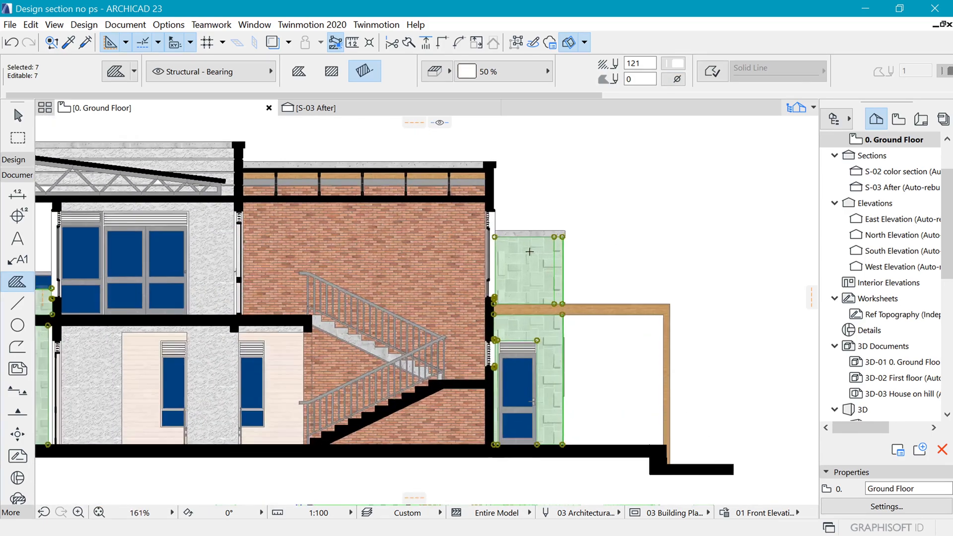
scroll(530, 252, up, 1)
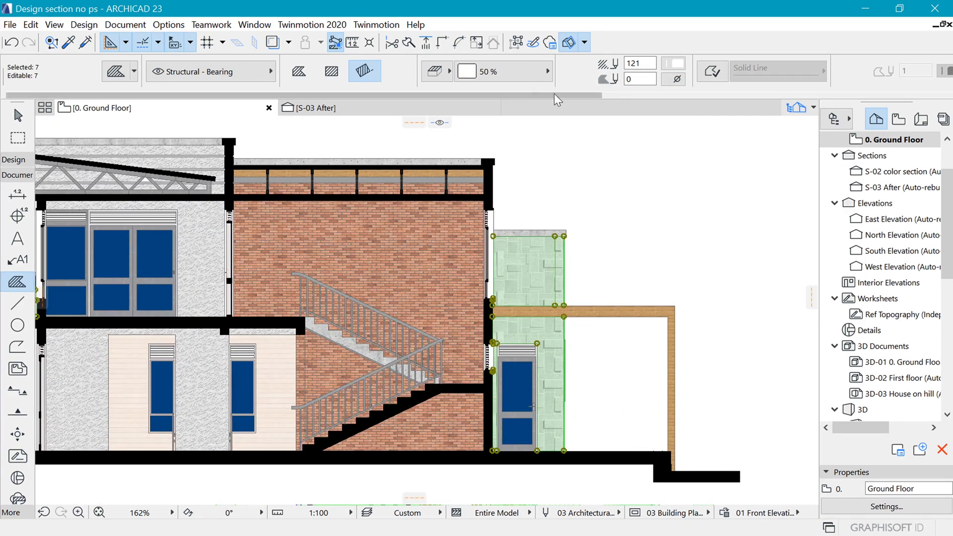
click(529, 71)
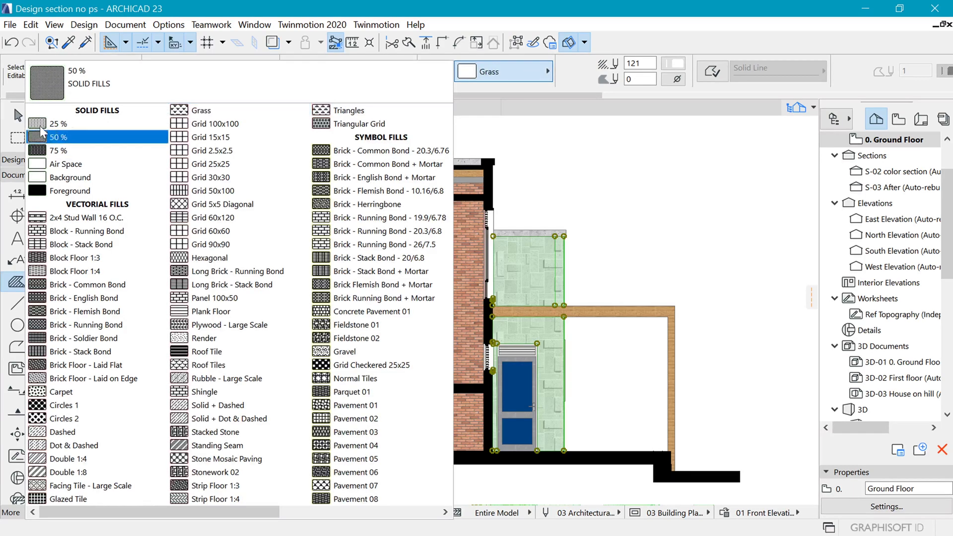
key(Up)
key(Return)
key(Escape)
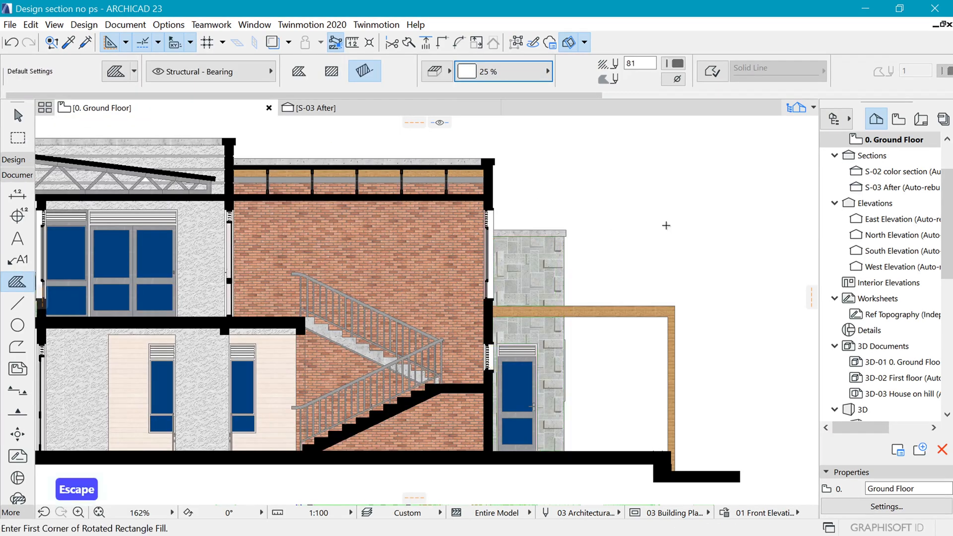
scroll(645, 231, down, 3)
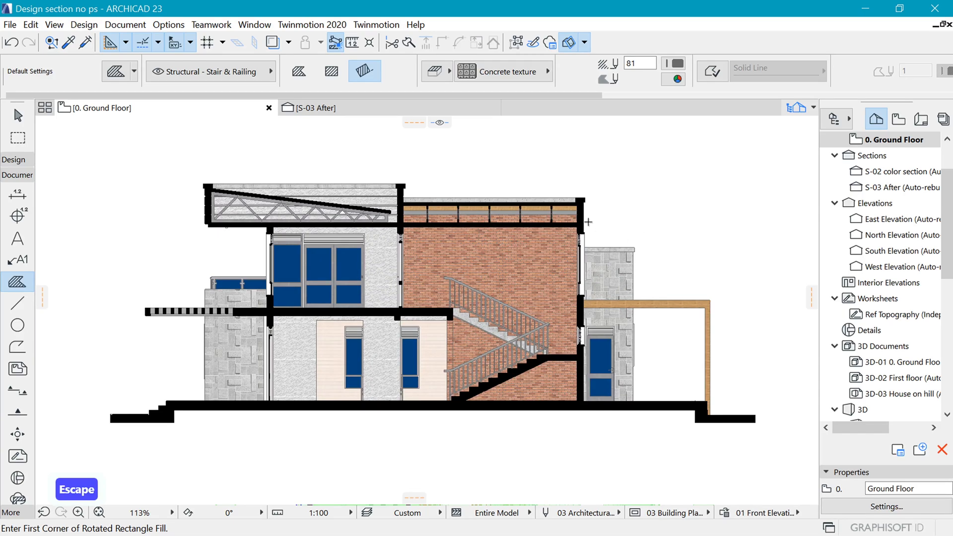
scroll(589, 233, up, 3)
scroll(594, 243, down, 2)
scroll(598, 244, up, 3)
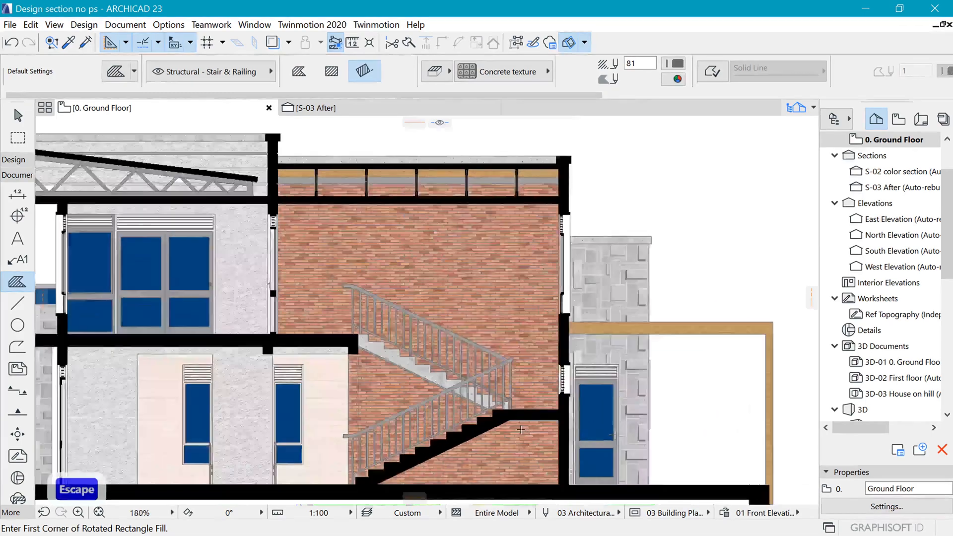
scroll(521, 429, up, 1)
scroll(496, 348, down, 3)
scroll(463, 245, up, 2)
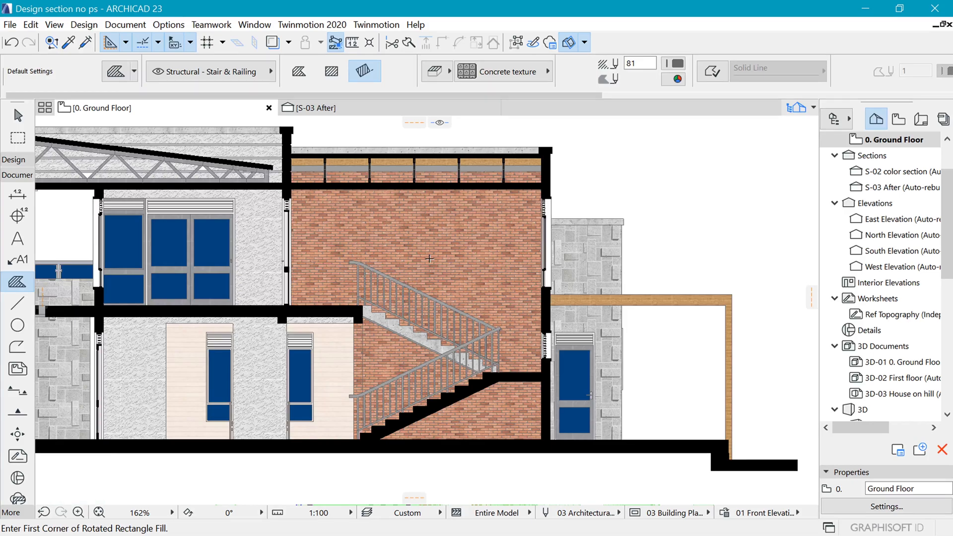
shift+click(447, 263)
scroll(473, 329, up, 2)
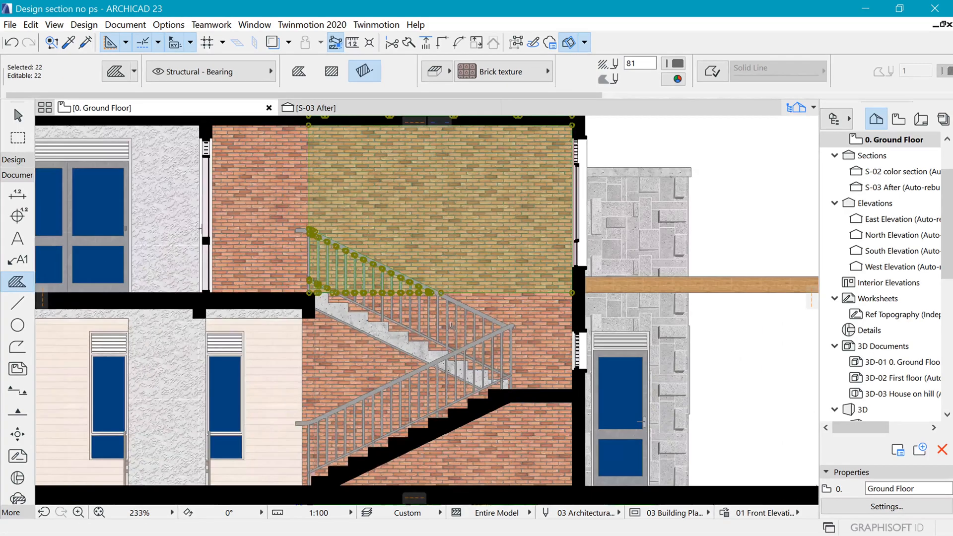
shift+click(447, 328)
scroll(438, 327, up, 3)
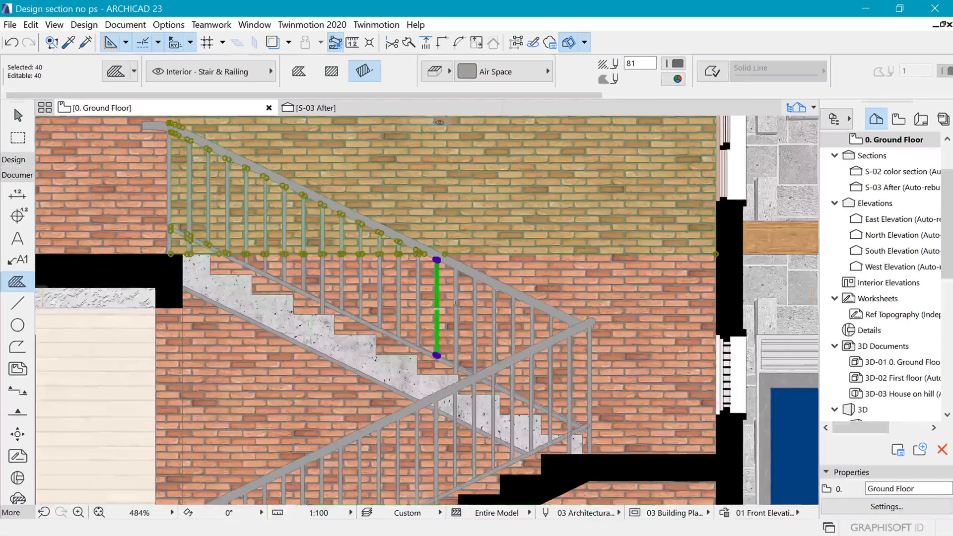
key(Escape)
shift+click(480, 314)
key(Escape)
scroll(481, 314, down, 4)
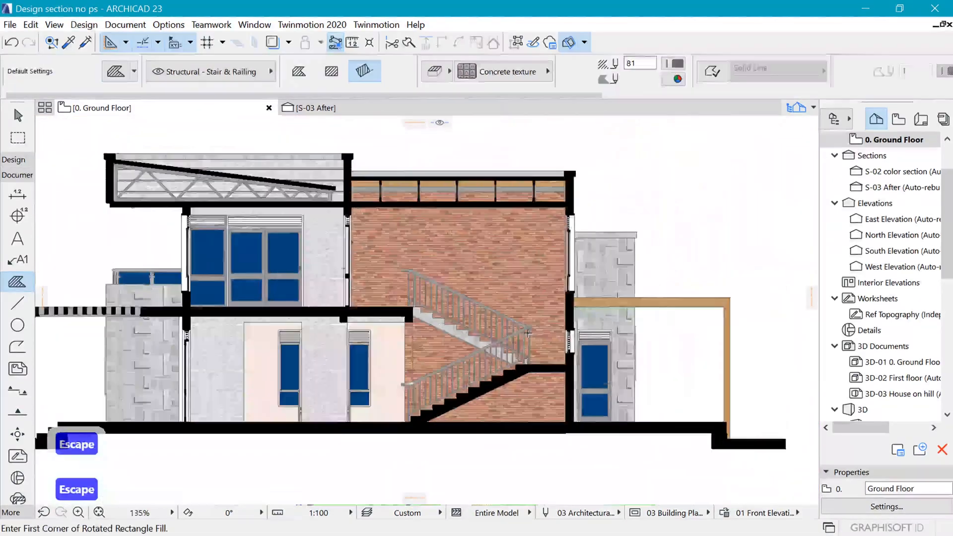
Select the Brick texture fills above and beside the upper stair flight, including the one behind its railing.
scroll(496, 313, up, 2)
shift+click(527, 304)
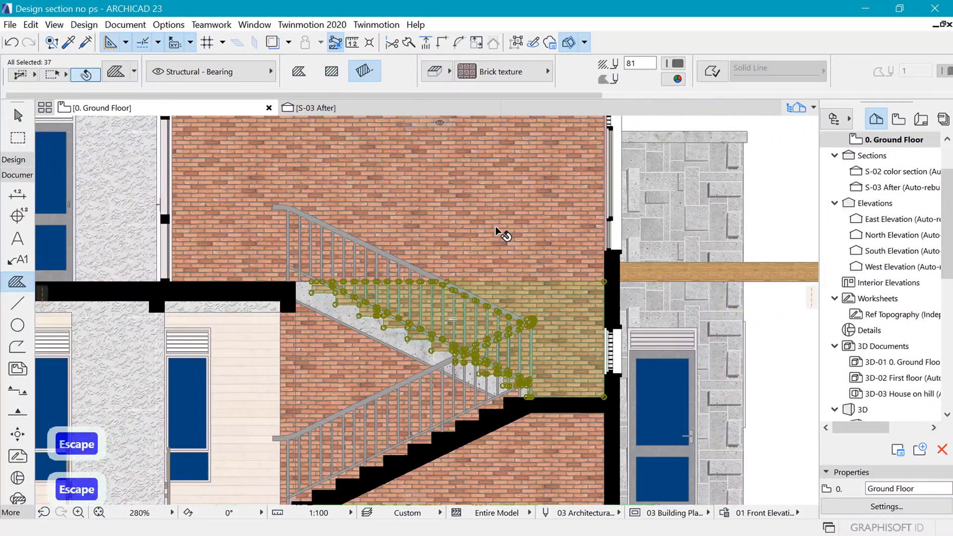
shift+click(496, 227)
shift+click(244, 170)
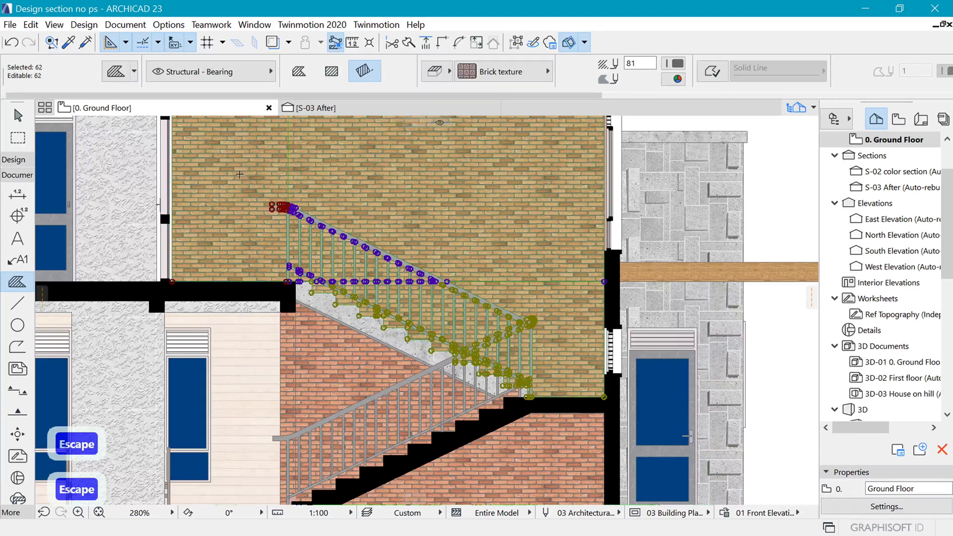
Add the Brick texture fills around the lower stair flight, under the landing and in the narrow strip below the slab end.
shift+click(323, 383)
scroll(488, 449, down, 5)
scroll(497, 474, up, 4)
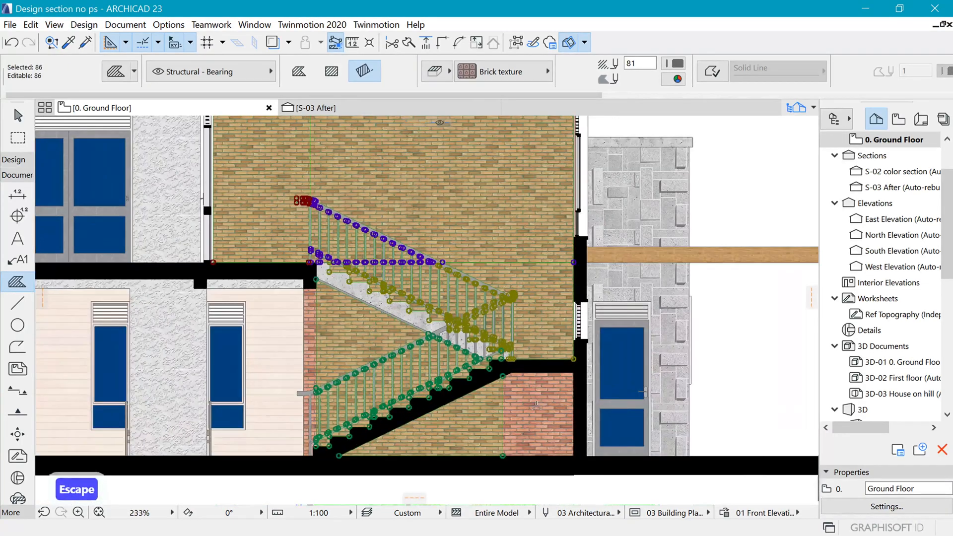
shift+click(545, 404)
scroll(343, 369, up, 3)
shift+click(281, 302)
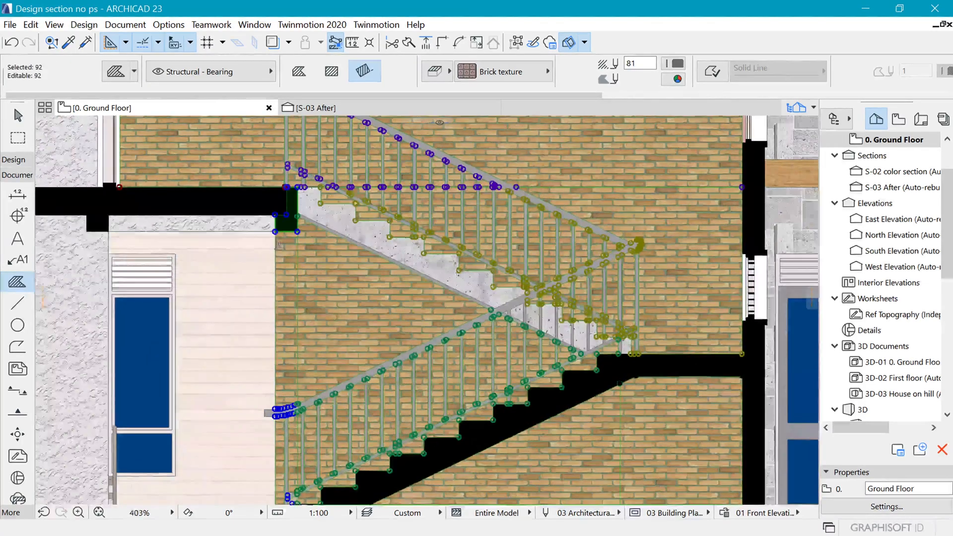
Drag a copy of the selected brick fills in place from the wall's base corner beside the outer door, and group the copies.
scroll(284, 251, down, 4)
scroll(317, 246, up, 1)
scroll(454, 395, up, 1)
scroll(457, 403, down, 2)
scroll(464, 345, up, 1)
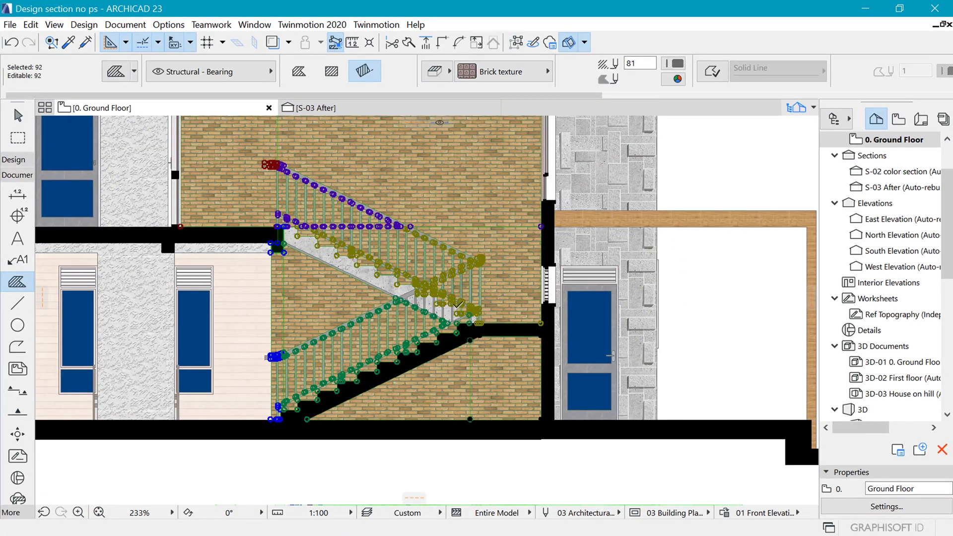
scroll(458, 304, up, 1)
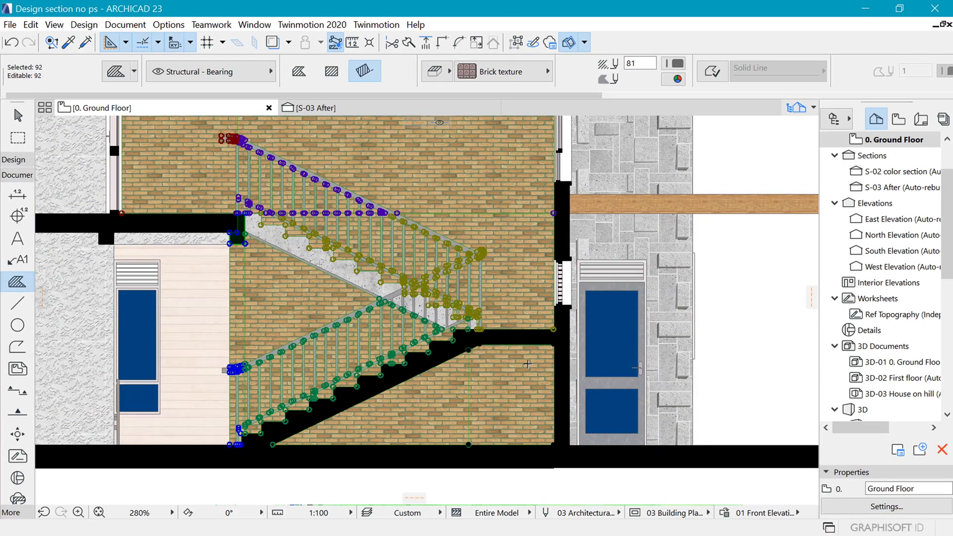
key(ctrl+d)
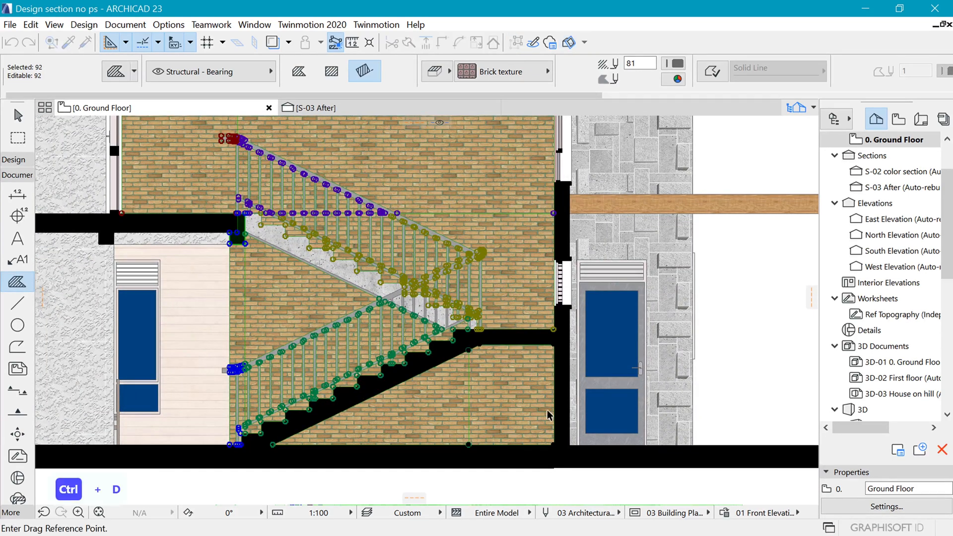
click(554, 445)
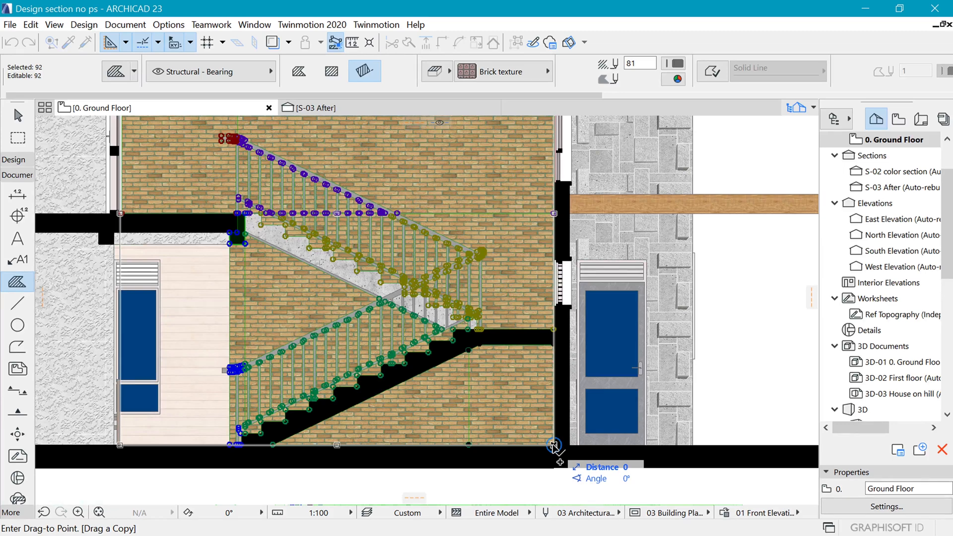
click(554, 445)
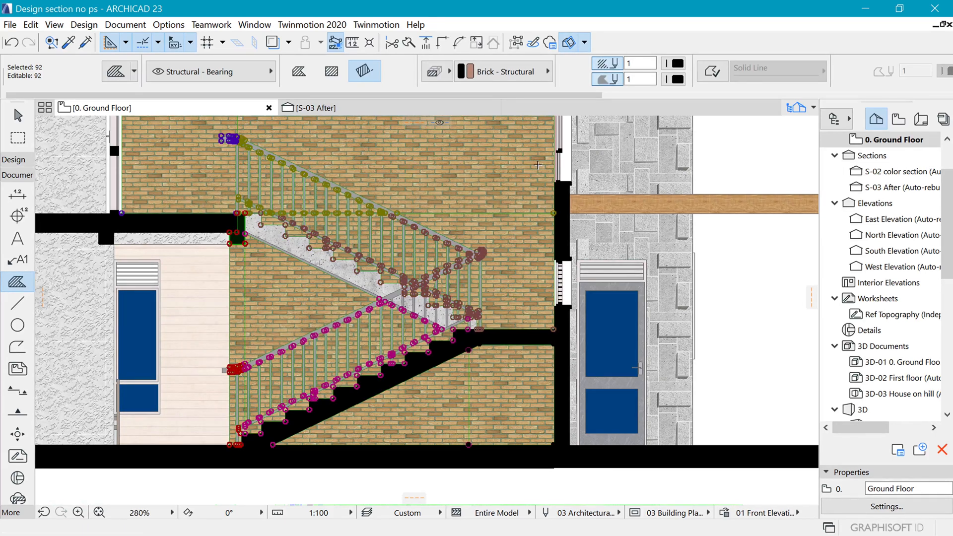
key(ctrl+g)
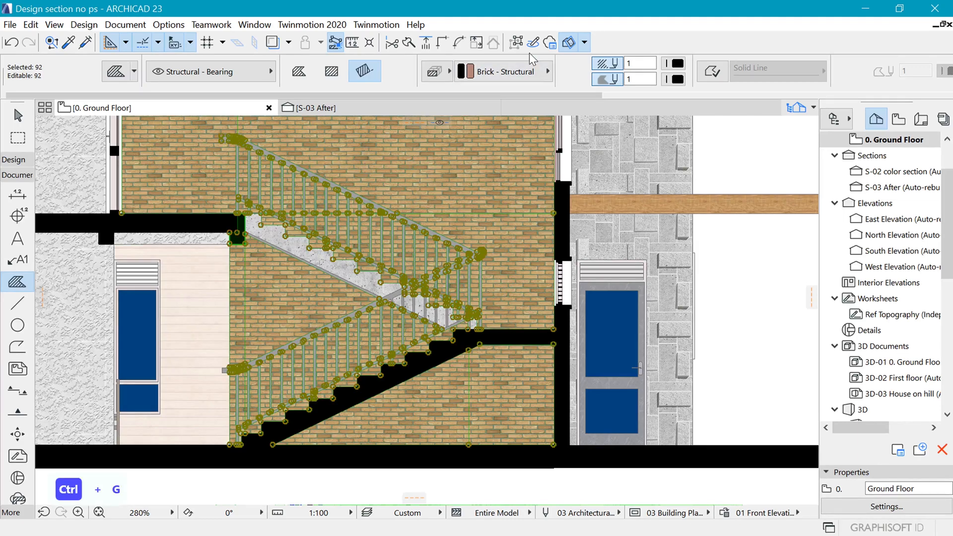
Switch the grouped brick copies from building materials to drafting fills and set them to the 50 % solid fill.
scroll(444, 409, down, 2)
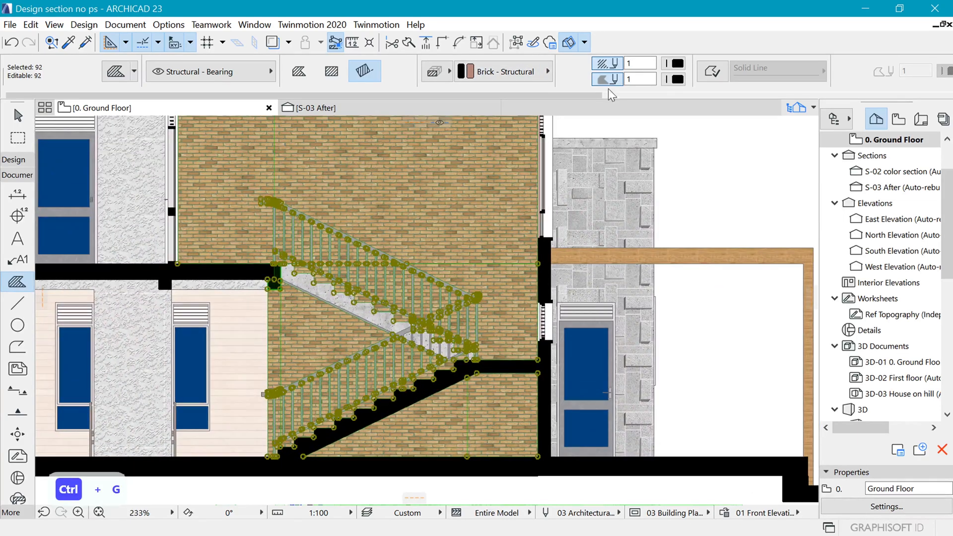
click(493, 74)
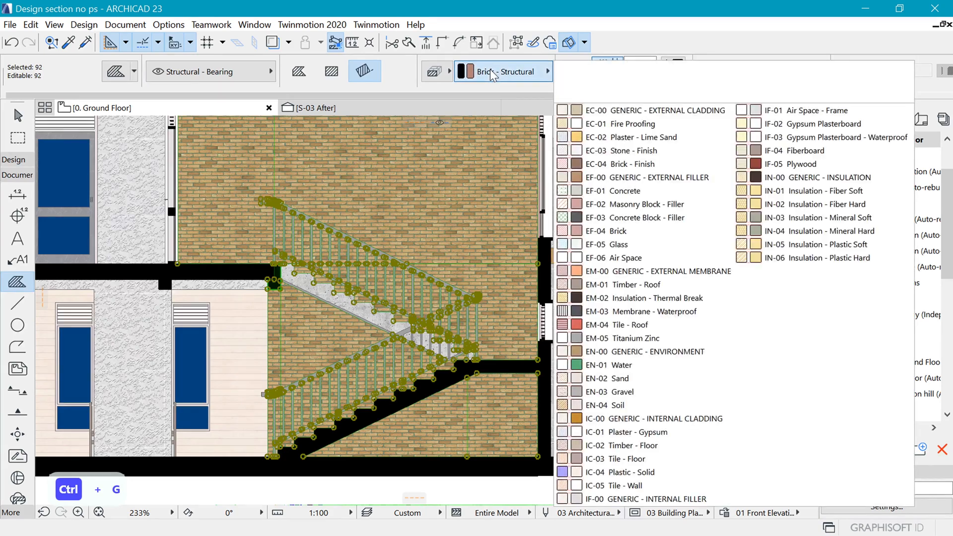
click(492, 72)
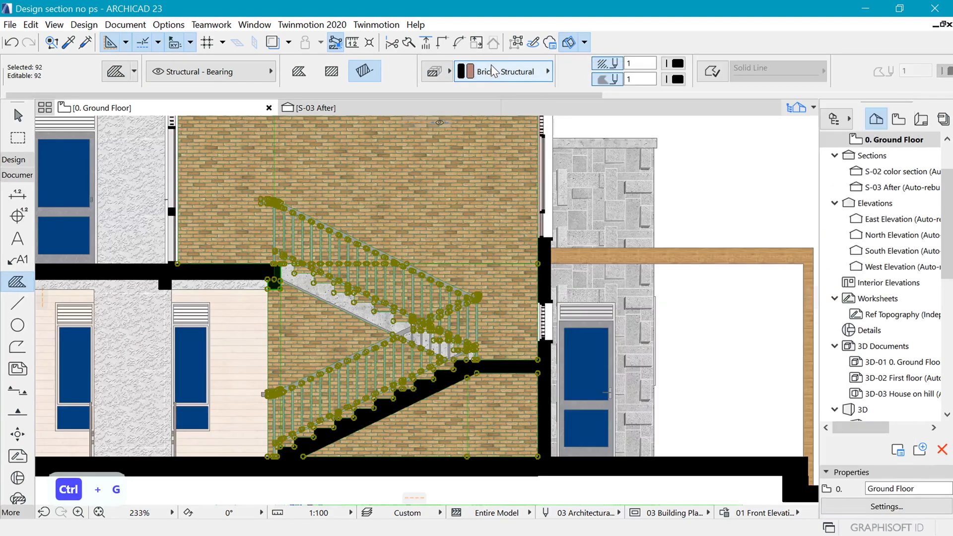
click(440, 73)
click(464, 68)
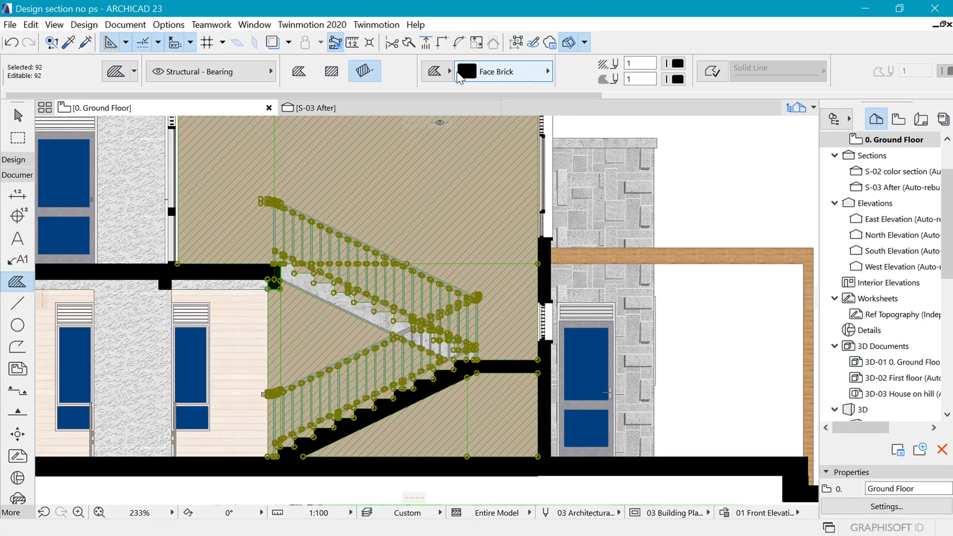
click(436, 73)
click(464, 69)
click(465, 71)
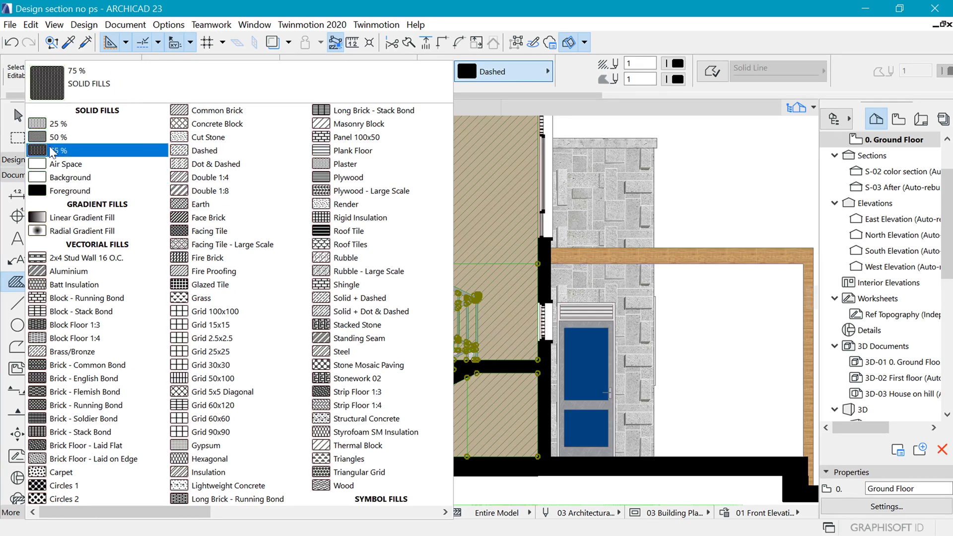
click(64, 141)
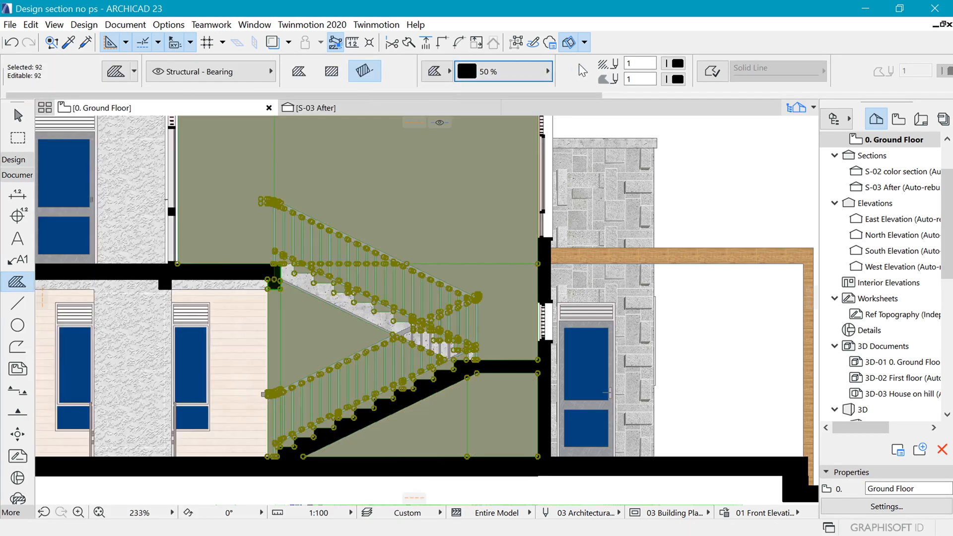
Give the grouped overlay fills on the stairwell brick wall the white fill pen 121 and a transparent background.
click(676, 79)
click(437, 172)
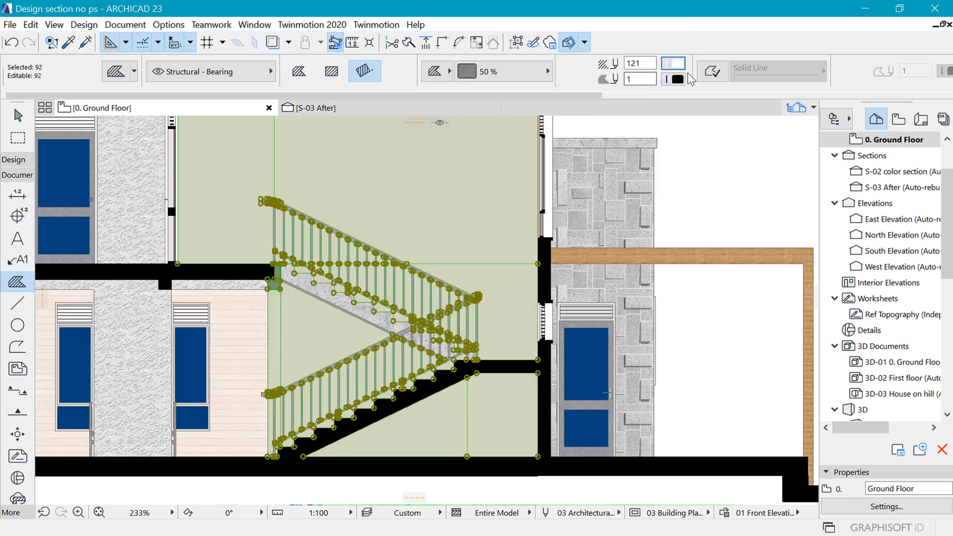
click(676, 63)
click(664, 257)
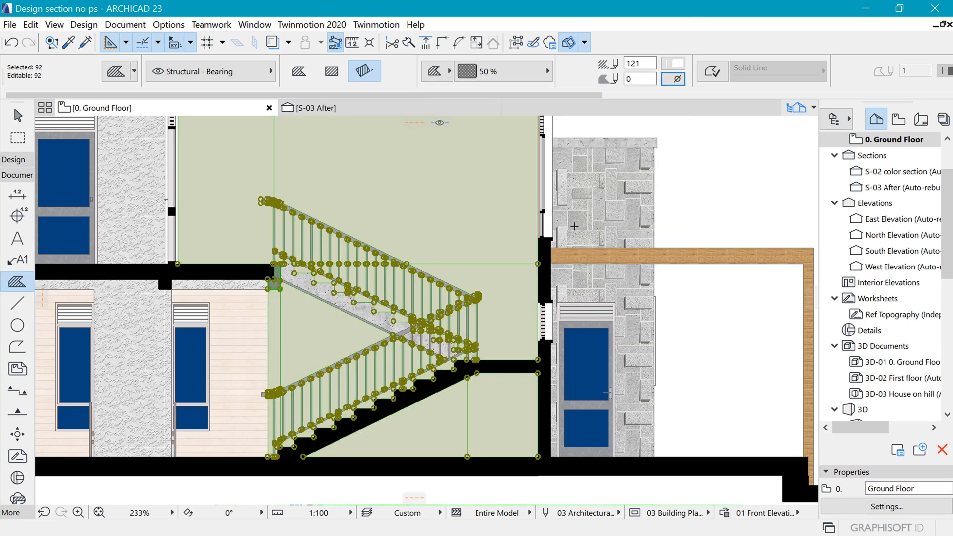
scroll(575, 226, down, 1)
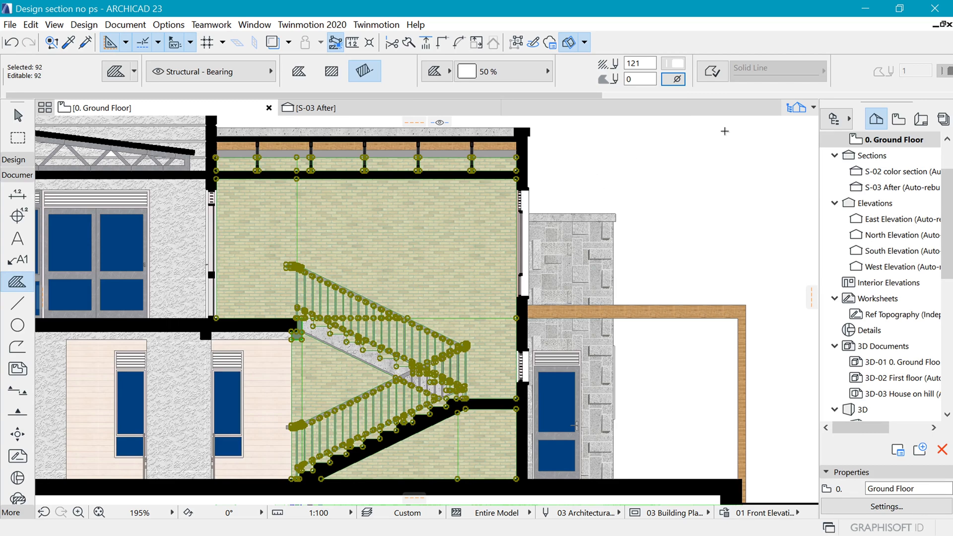
key(Escape)
scroll(654, 187, down, 2)
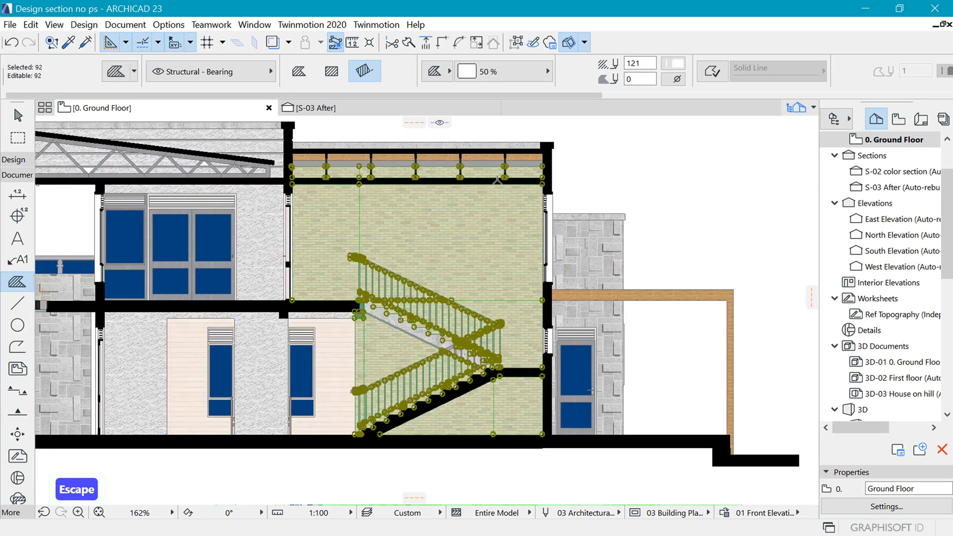
key(Escape)
scroll(619, 214, down, 4)
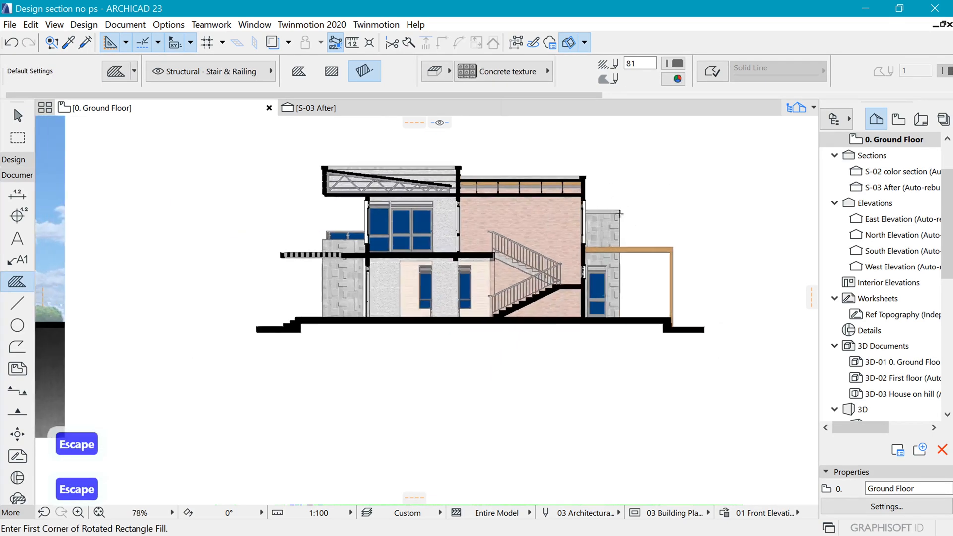
scroll(497, 192, up, 4)
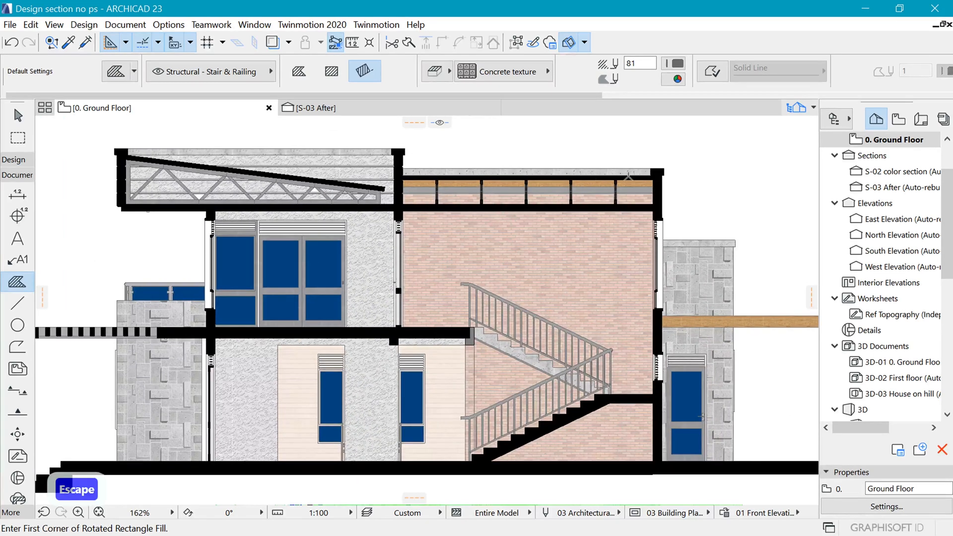
Try the 75 % solid fill on the grouped stairwell overlay fills, and undo that change.
shift+click(575, 260)
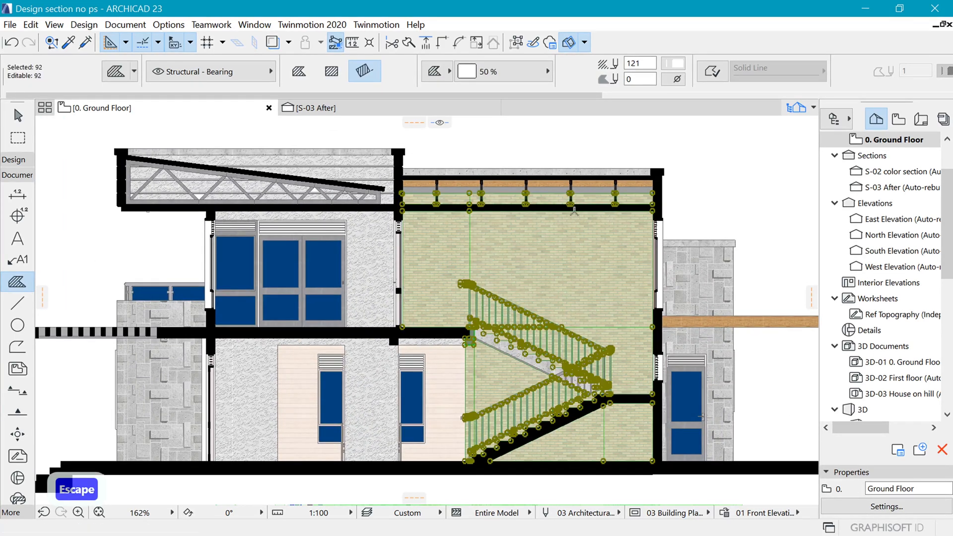
click(678, 63)
key(Escape)
click(505, 71)
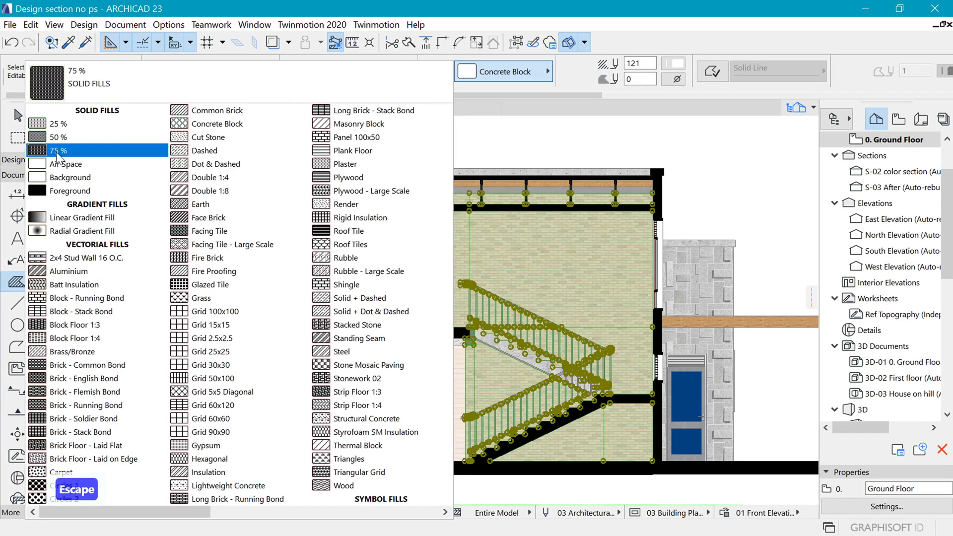
key(Escape)
key(Escape)
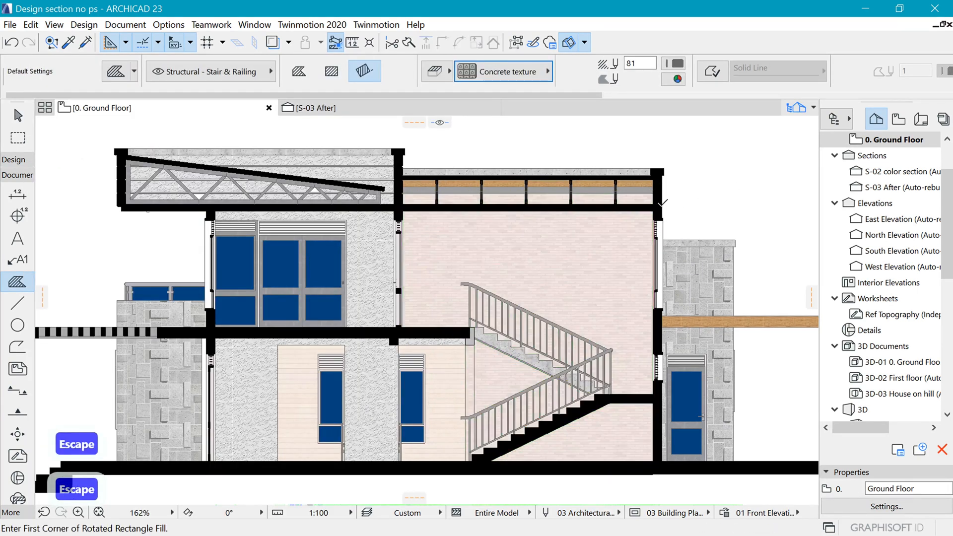
key(ctrl+z)
key(Escape)
scroll(646, 228, down, 3)
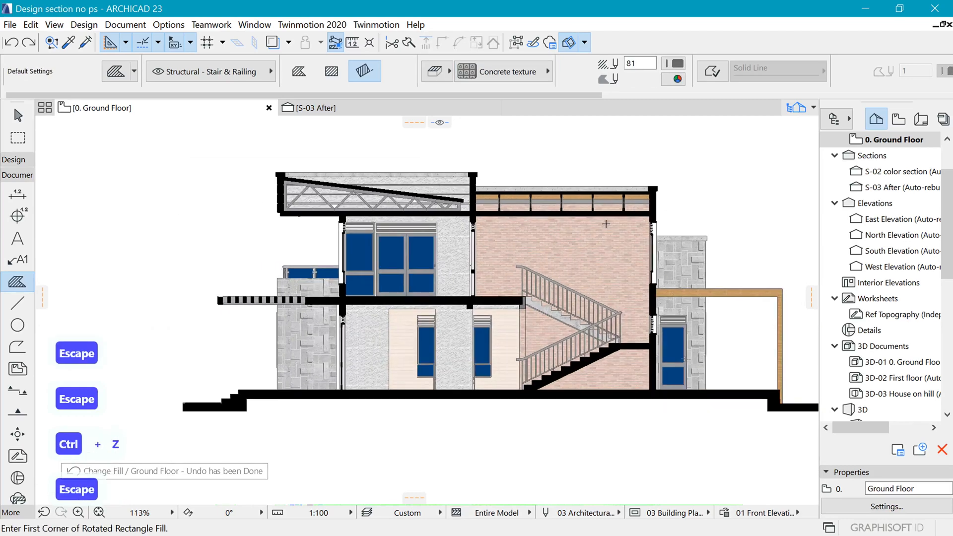
scroll(606, 222, up, 1)
scroll(600, 224, down, 1)
scroll(596, 226, up, 2)
scroll(550, 236, down, 2)
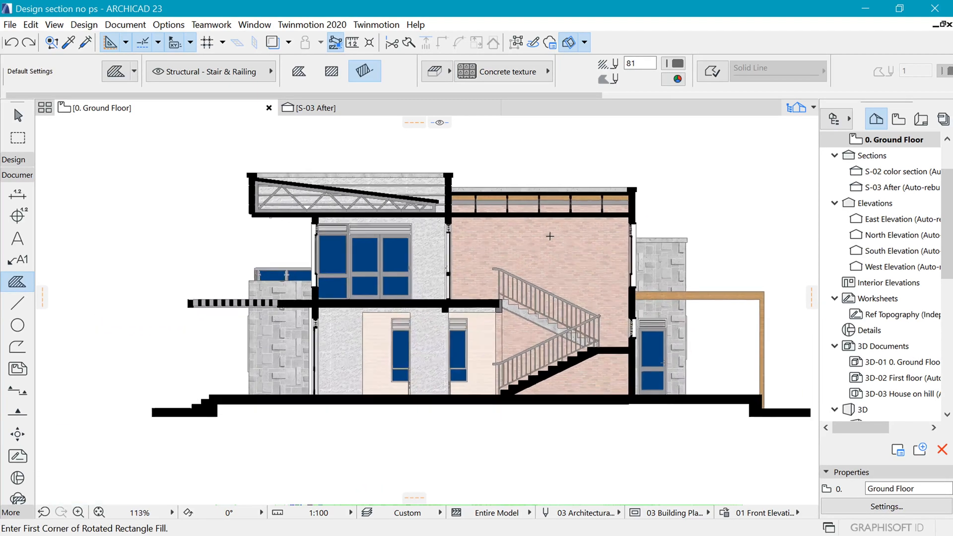
scroll(607, 236, up, 1)
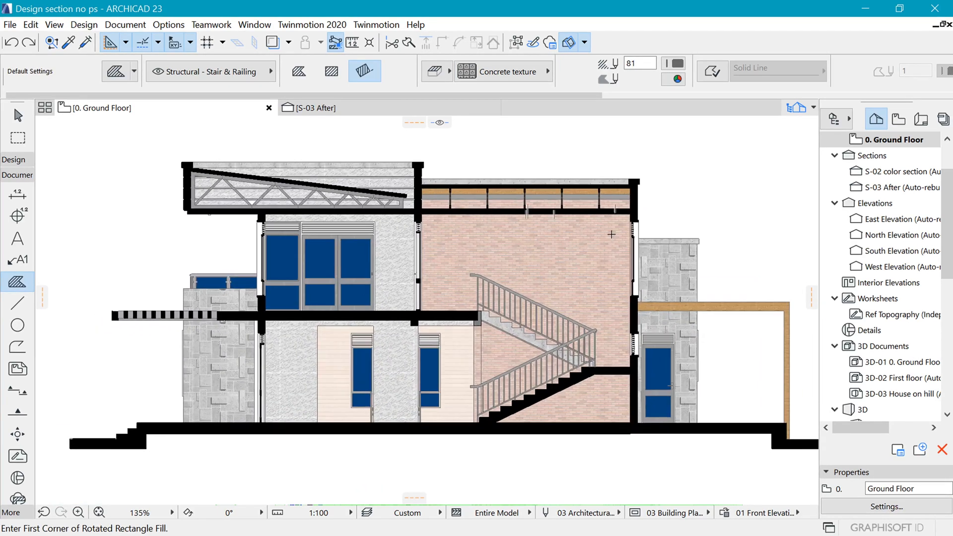
Suspend grouping and set both glass panes of the ground-floor outer door to the 75 % solid fill with a transparent background.
scroll(565, 252, up, 1)
key(alt+g)
shift+click(677, 406)
shift+click(677, 445)
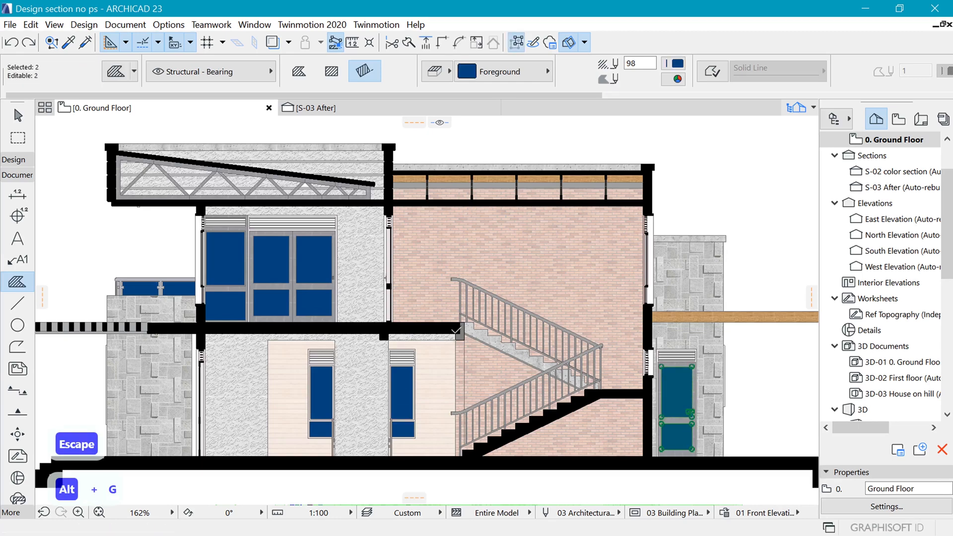
scroll(538, 305, down, 1)
middle_drag(637, 293, 585, 287)
scroll(585, 286, up, 1)
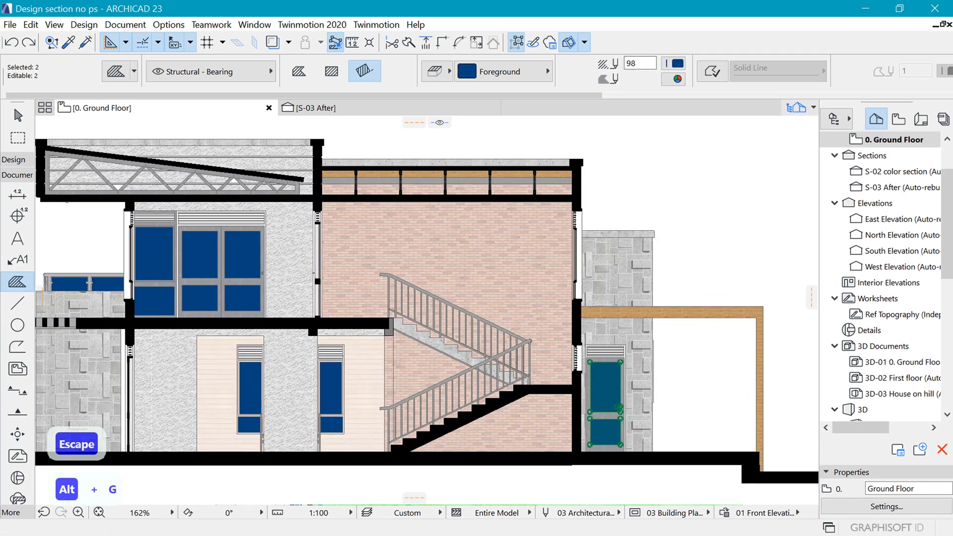
click(675, 78)
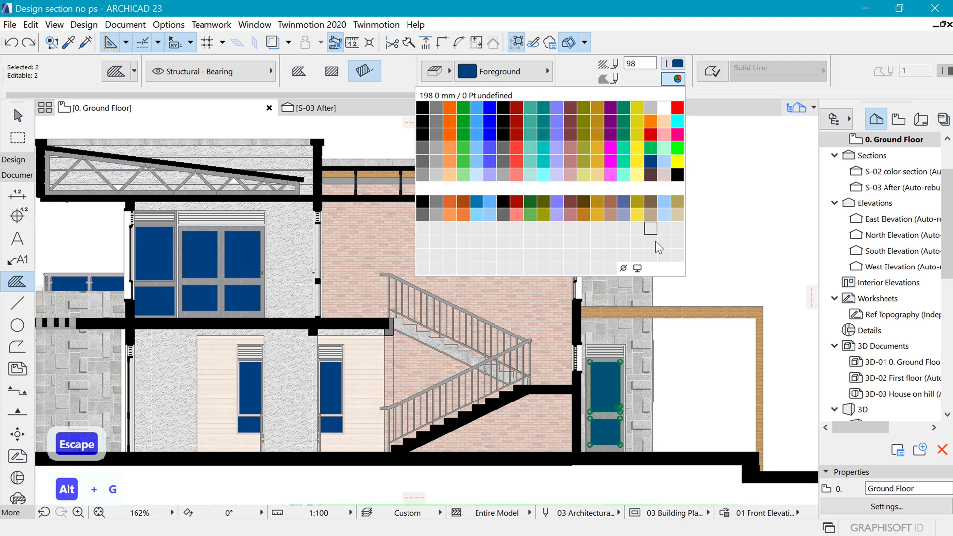
click(631, 267)
click(516, 70)
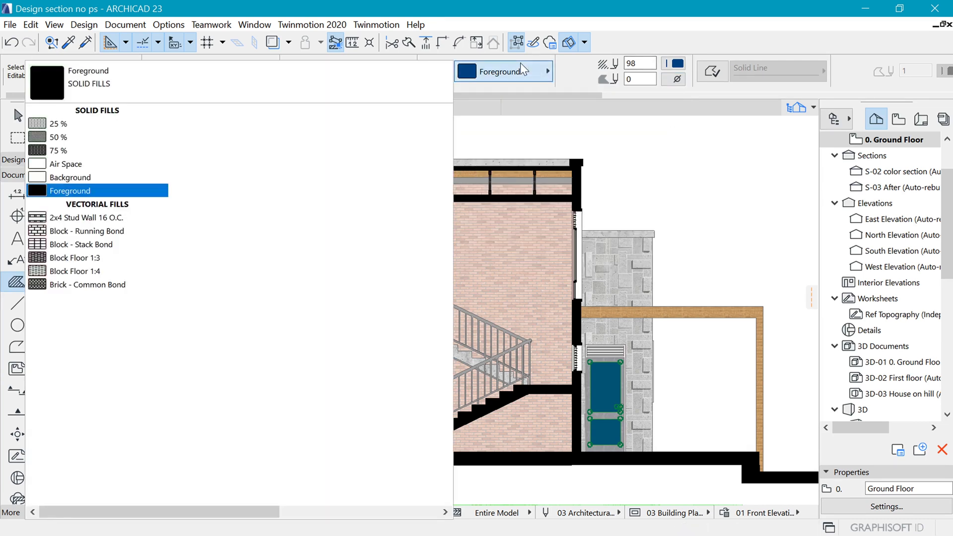
click(52, 150)
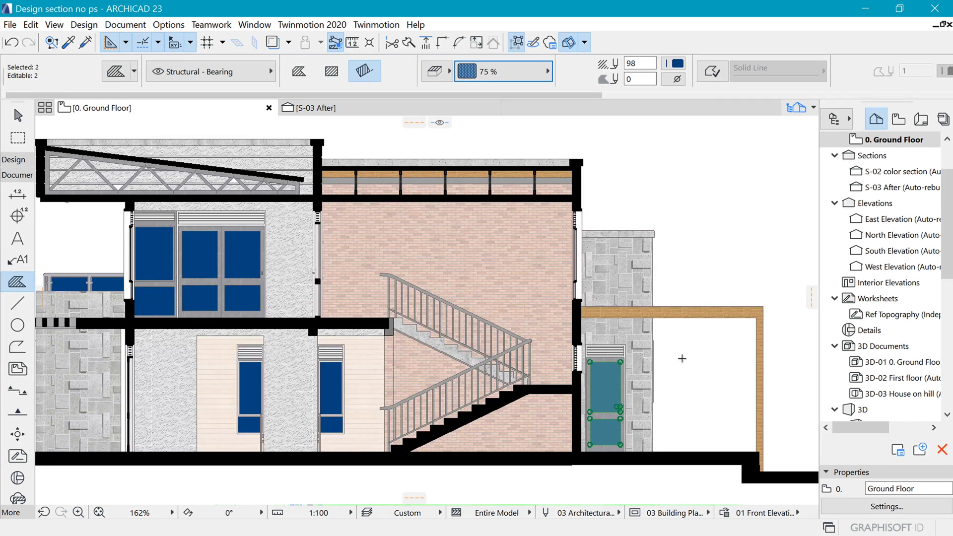
key(Escape)
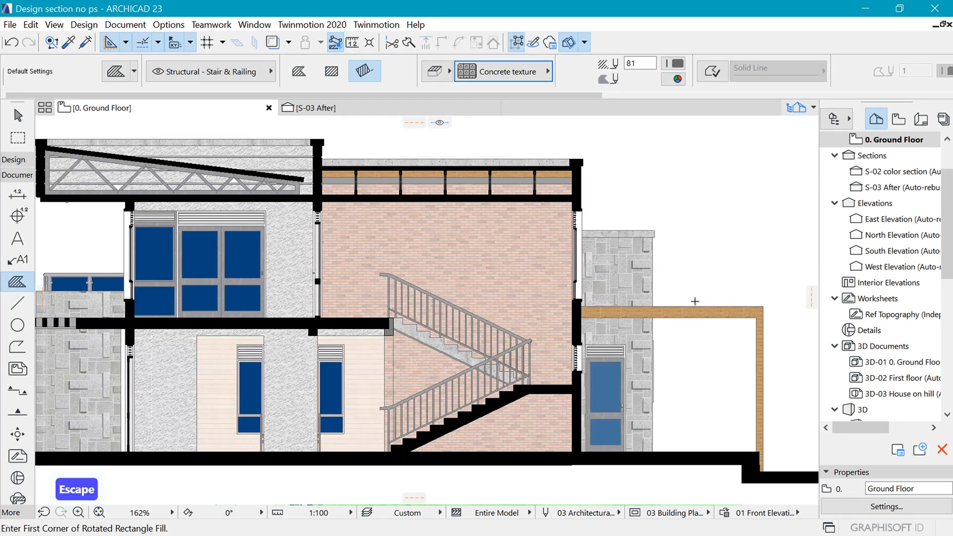
Transfer the outer door's 75 % glass fill settings to the panes of the two ground-floor windows.
scroll(395, 359, up, 2)
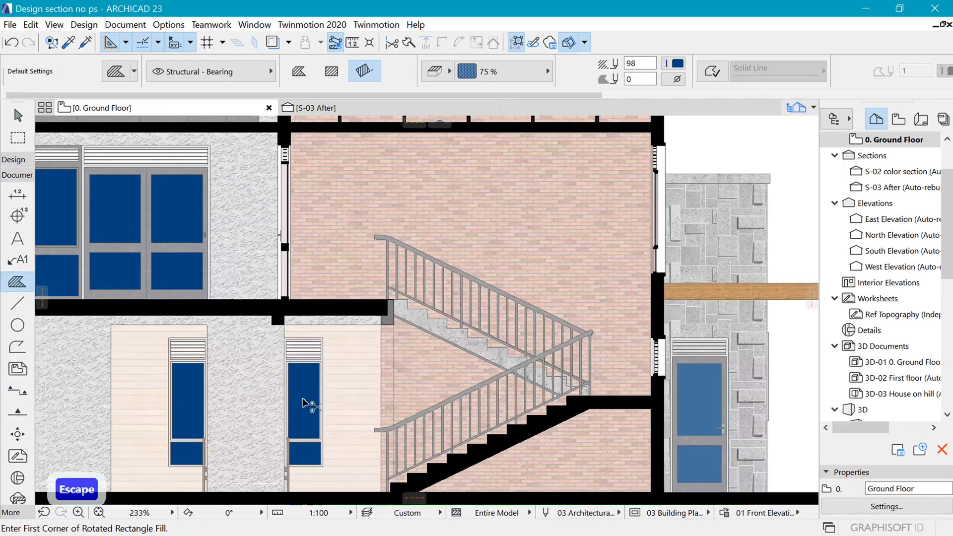
ctrl+alt+click(306, 453)
ctrl+alt+click(192, 393)
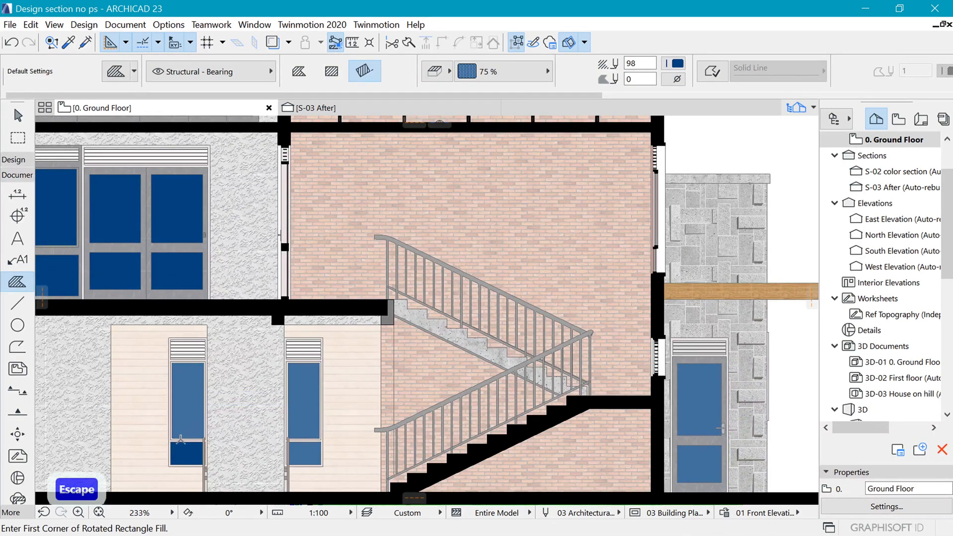
ctrl+alt+click(196, 444)
Transfer the 75 % glass fill settings to all upper-floor door and window panes and the two balcony railing panels.
scroll(389, 395, down, 5)
scroll(254, 328, up, 6)
ctrl+alt+click(405, 296)
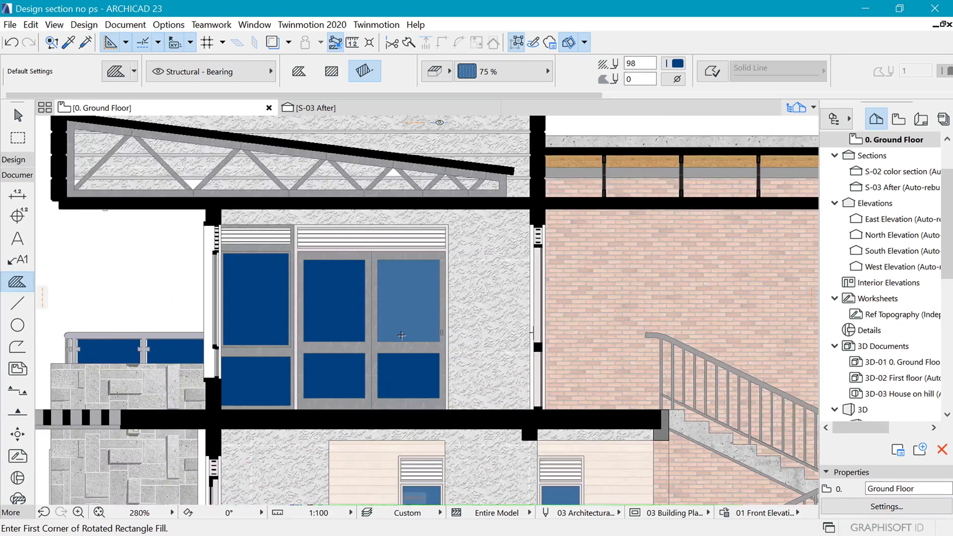
ctrl+alt+click(399, 365)
ctrl+alt+click(337, 305)
ctrl+alt+click(335, 366)
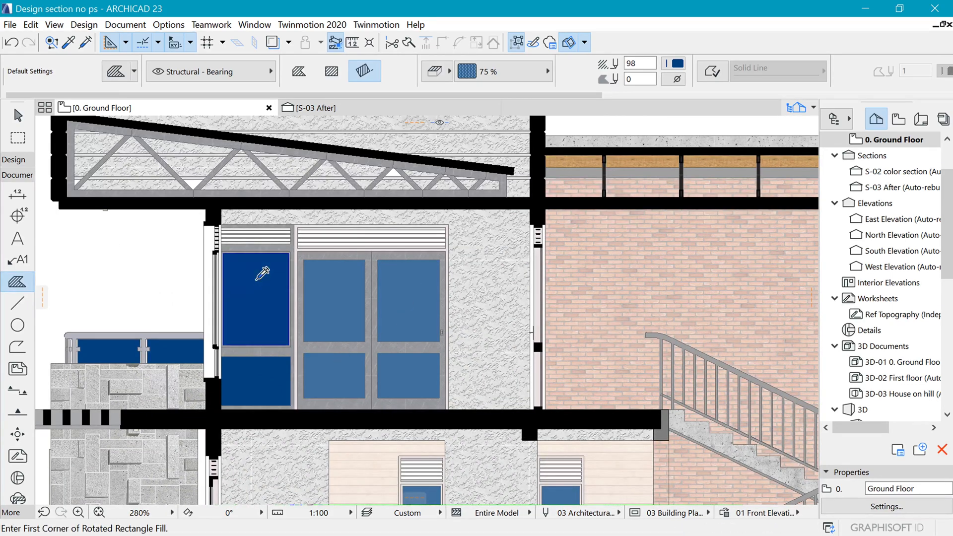
ctrl+alt+click(233, 294)
ctrl+alt+click(260, 376)
scroll(176, 343, up, 2)
ctrl+alt+click(171, 353)
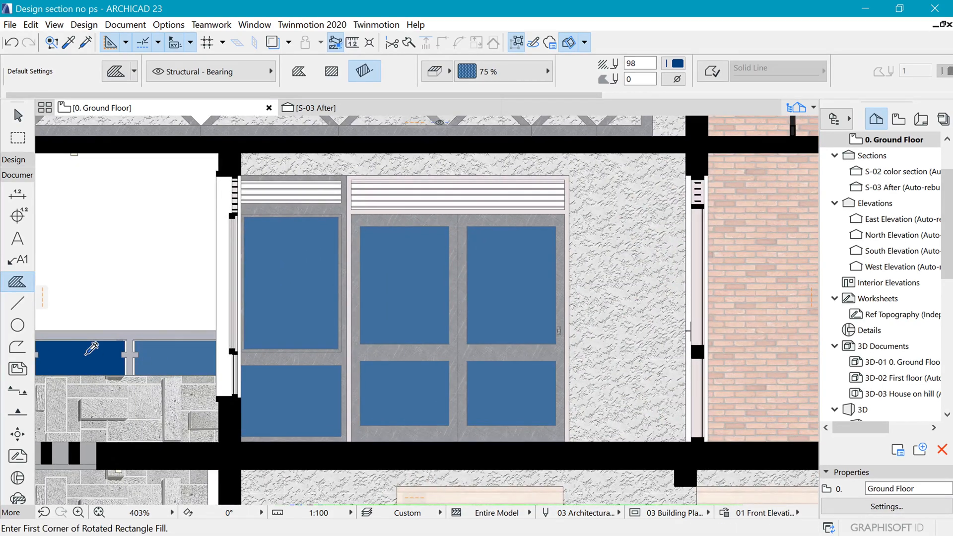
ctrl+alt+click(91, 350)
Examine the whole recoloured section alongside the finished presentation images placed around it.
scroll(195, 305, down, 9)
scroll(194, 307, up, 2)
scroll(457, 251, down, 1)
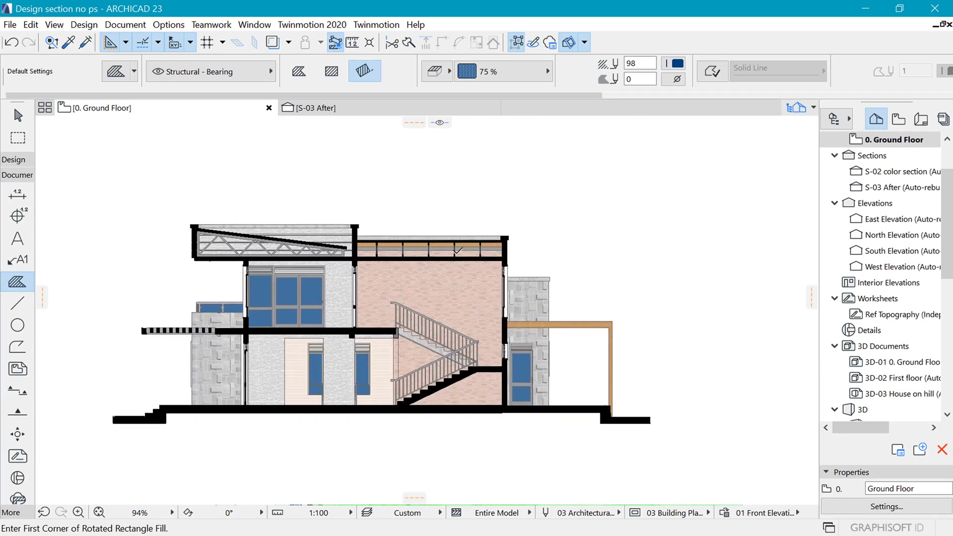
scroll(616, 352, up, 2)
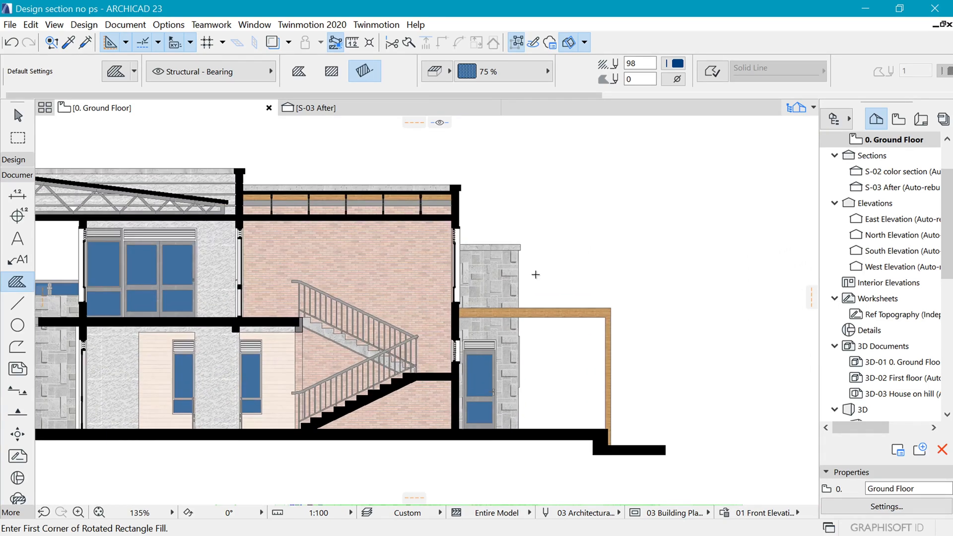
scroll(564, 266, down, 10)
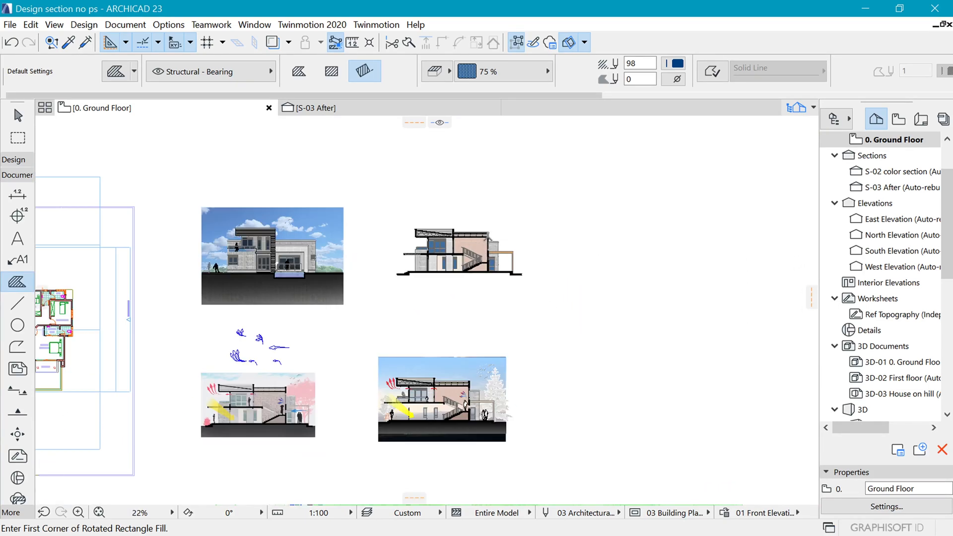
scroll(493, 232, up, 2)
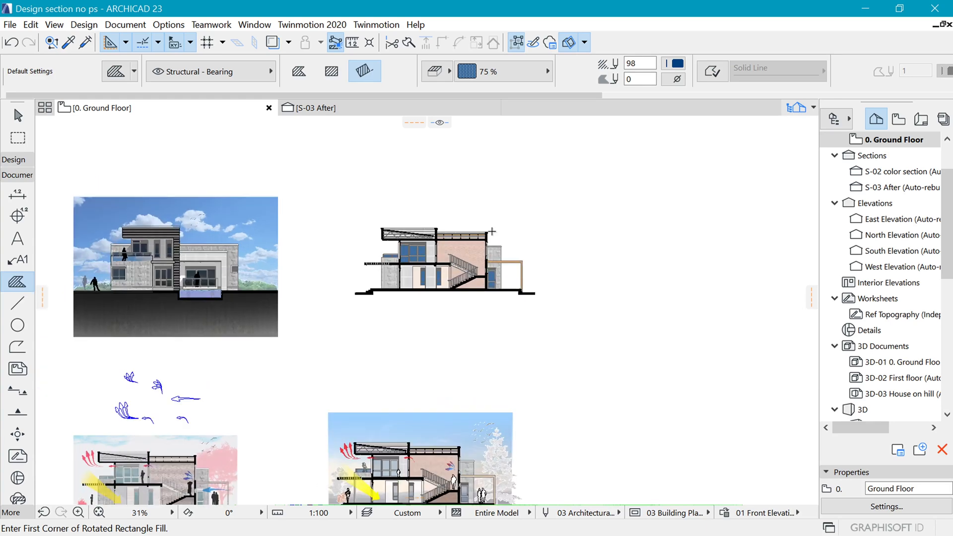
scroll(493, 231, up, 1)
middle_drag(492, 231, 601, 213)
scroll(602, 213, down, 2)
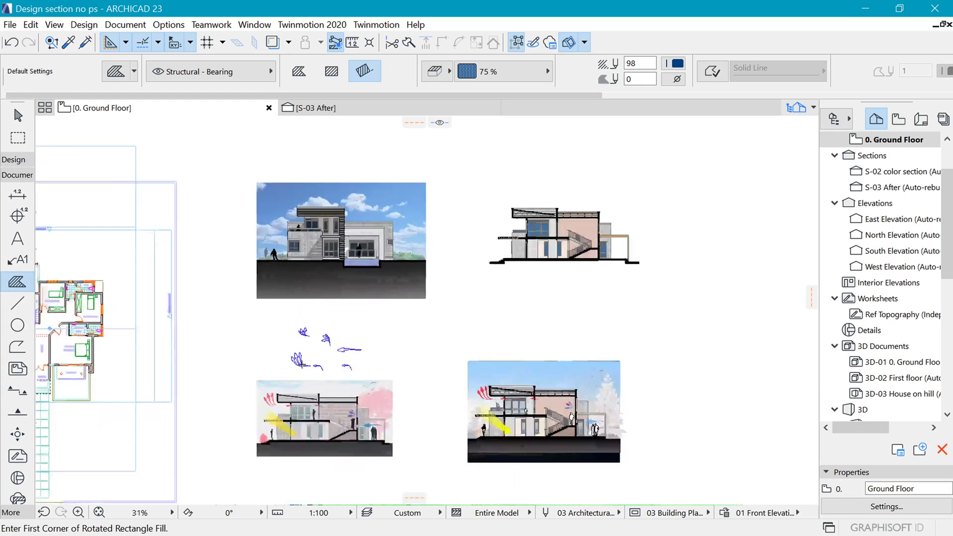
Trace the upper edge of the blue wind arrow's tail in the pink-tree sample section with a spline.
scroll(306, 362, up, 3)
middle_drag(390, 394, 405, 370)
scroll(405, 370, up, 1)
scroll(476, 475, up, 10)
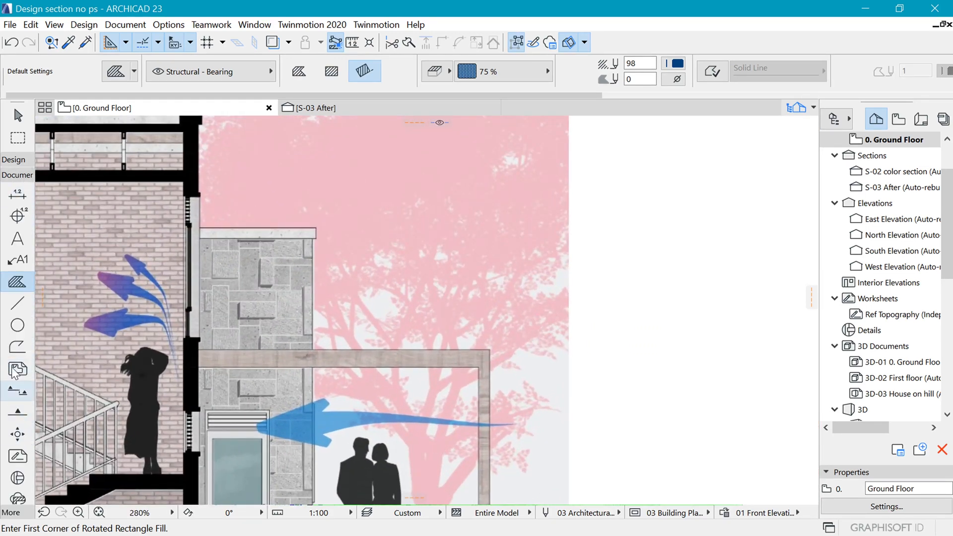
click(11, 513)
click(18, 340)
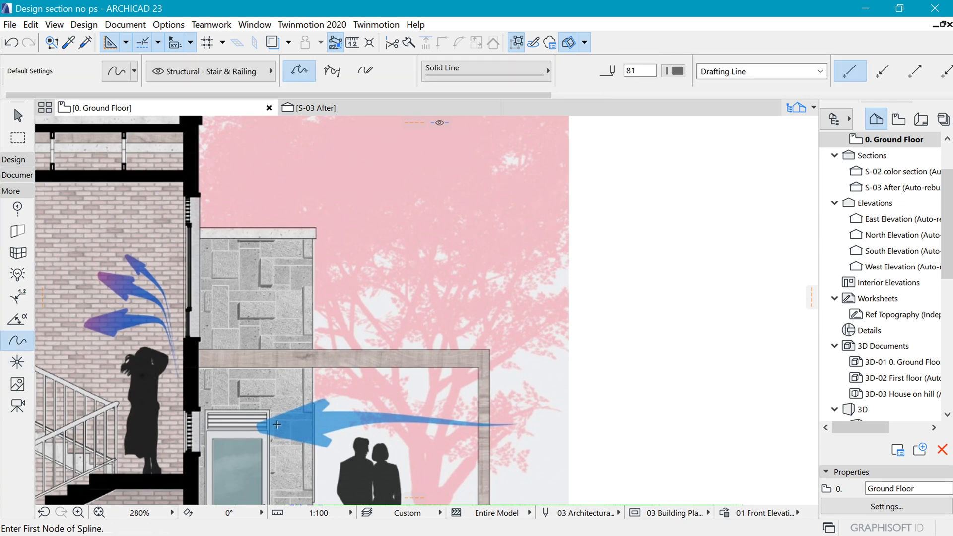
scroll(278, 424, up, 3)
drag(681, 421, 629, 421)
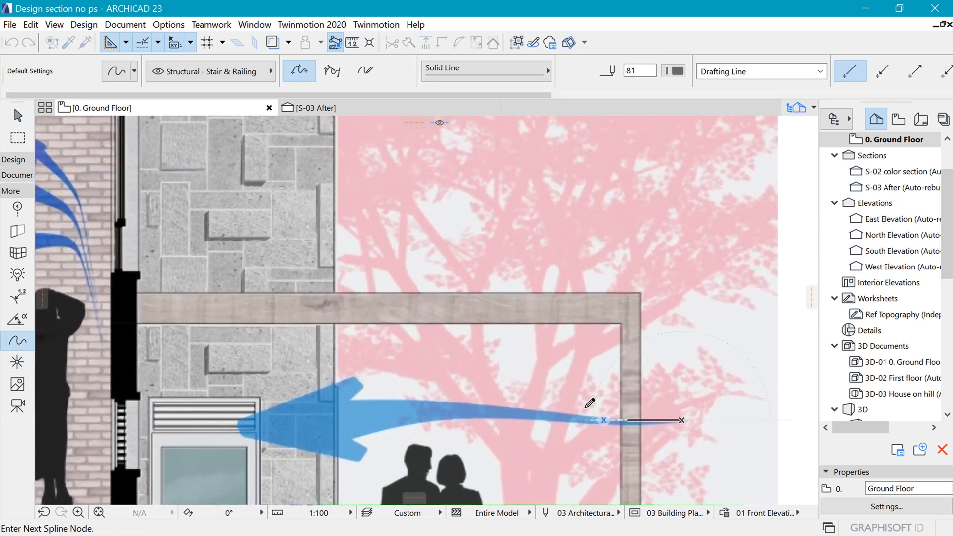
click(542, 410)
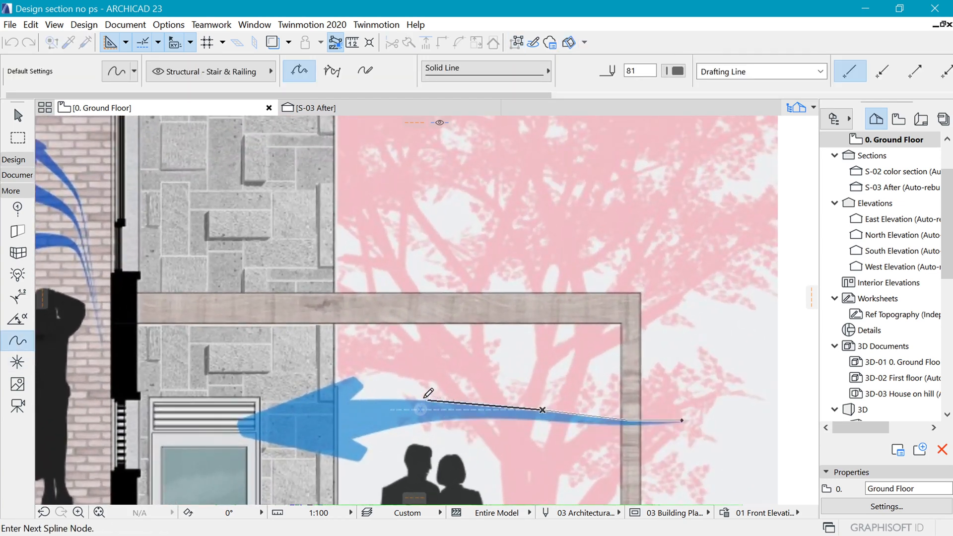
click(428, 400)
double_click(350, 400)
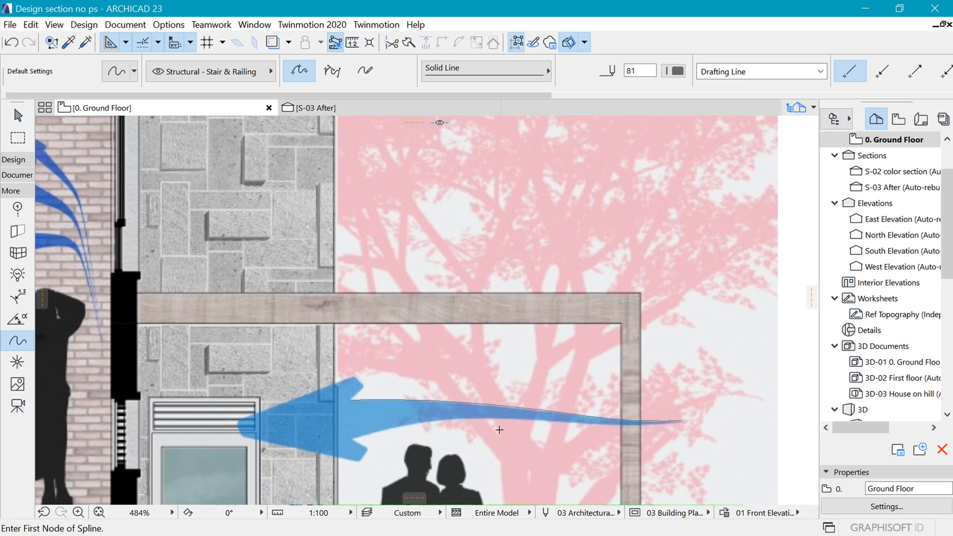
Trace the lower edge of the blue wind arrow's tail with a second spline ending at the tail's tip.
click(352, 440)
click(399, 426)
click(546, 419)
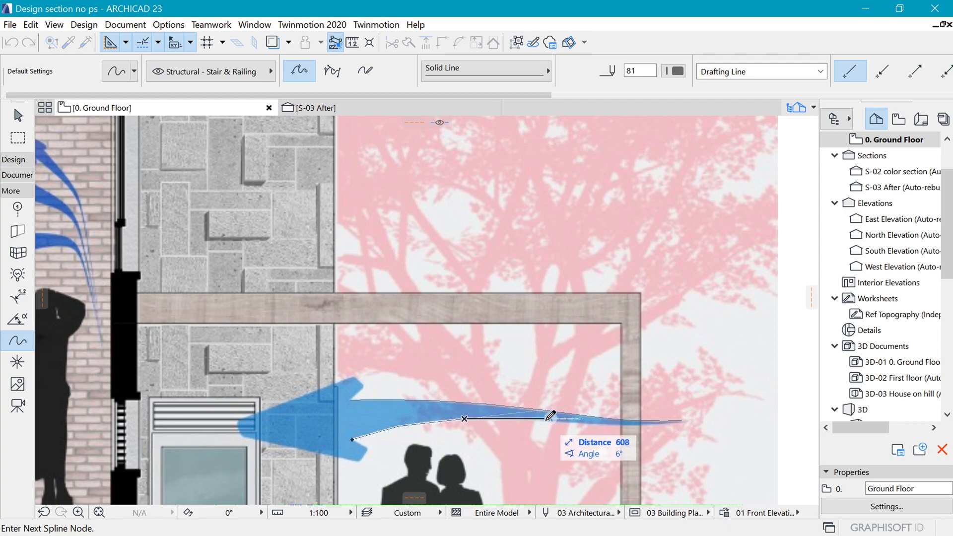
double_click(681, 422)
scroll(620, 359, down, 3)
scroll(511, 400, up, 3)
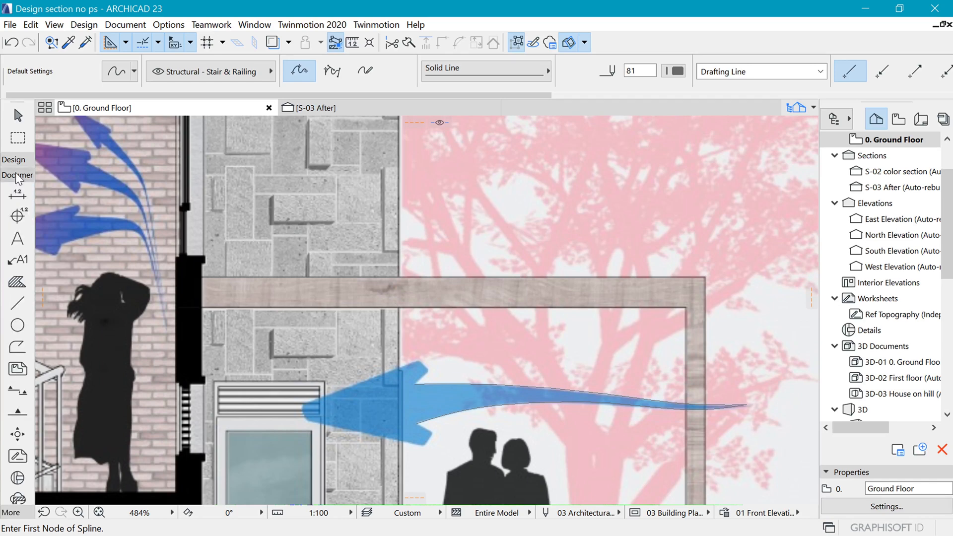
Trace the outline of the blue wind arrow's head with a polyline, starting from the end of the upper spline.
click(17, 347)
scroll(396, 393, up, 3)
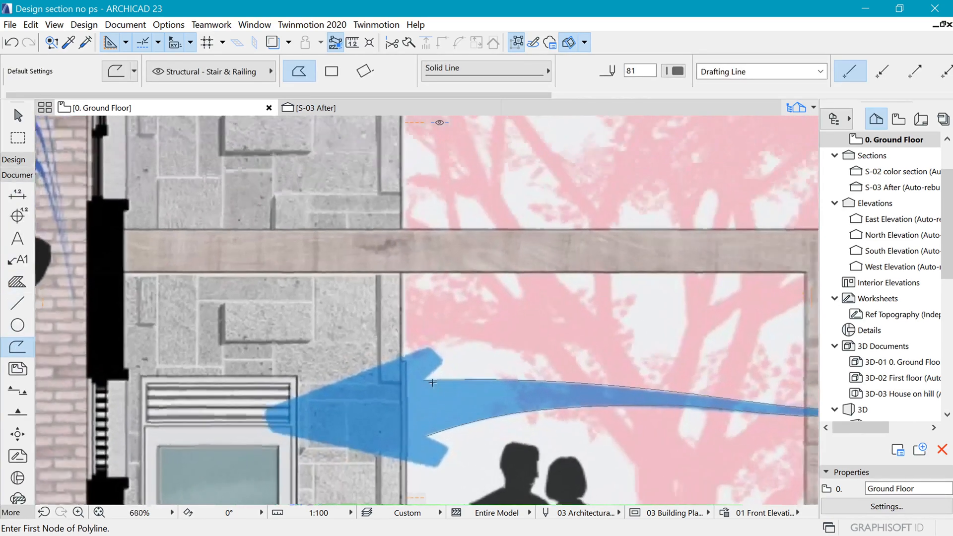
click(439, 369)
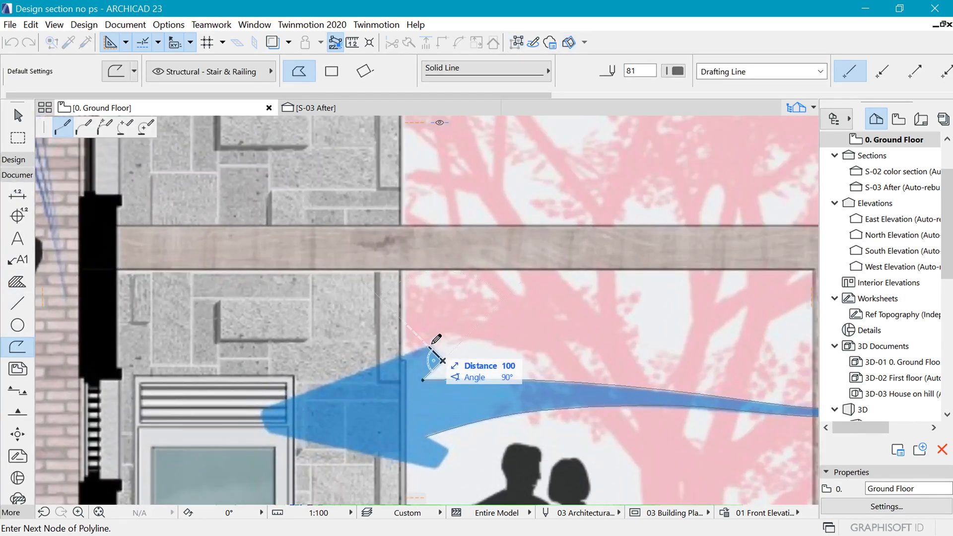
scroll(436, 341, up, 3)
click(453, 369)
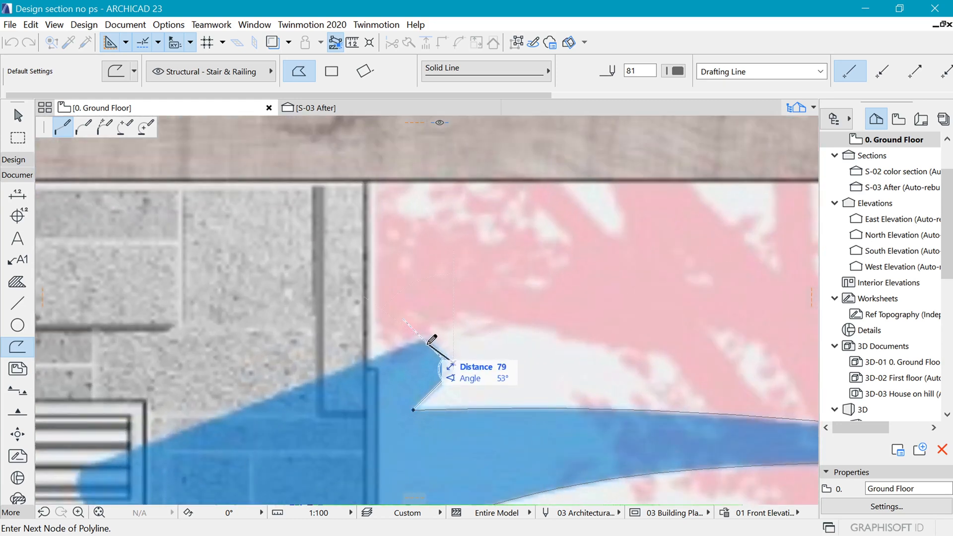
Finish tracing the blue arrow's head with the polyline, ending where the head meets the shaft's lower edge.
click(412, 343)
scroll(335, 329, down, 1)
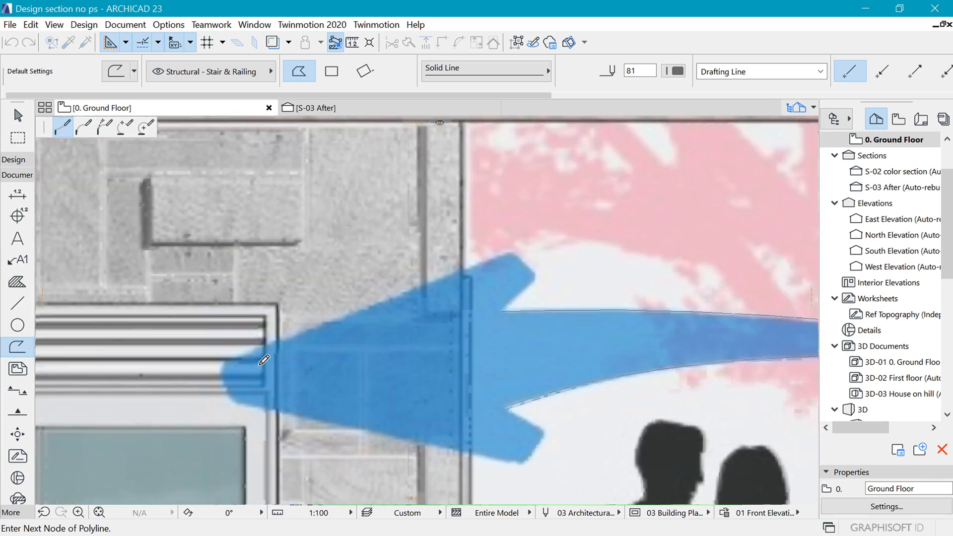
click(225, 358)
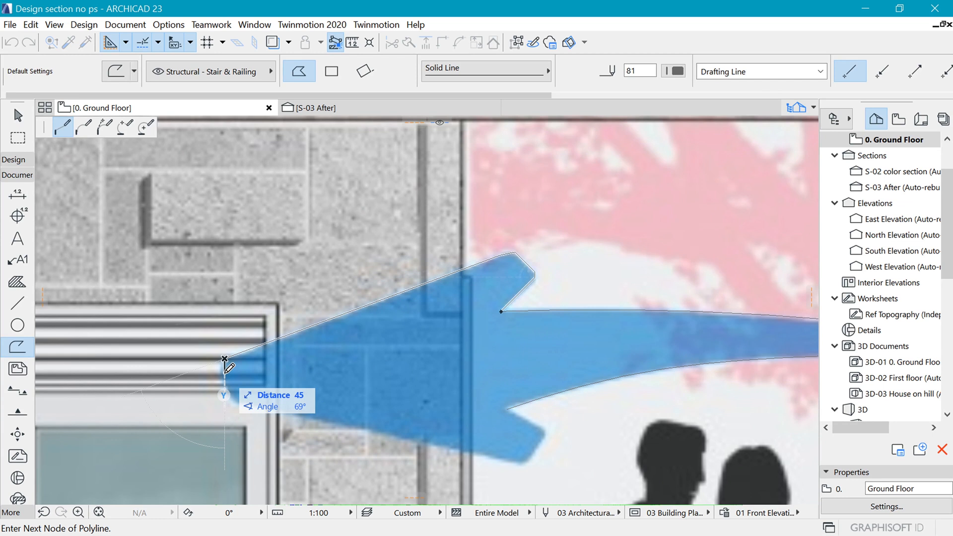
click(233, 400)
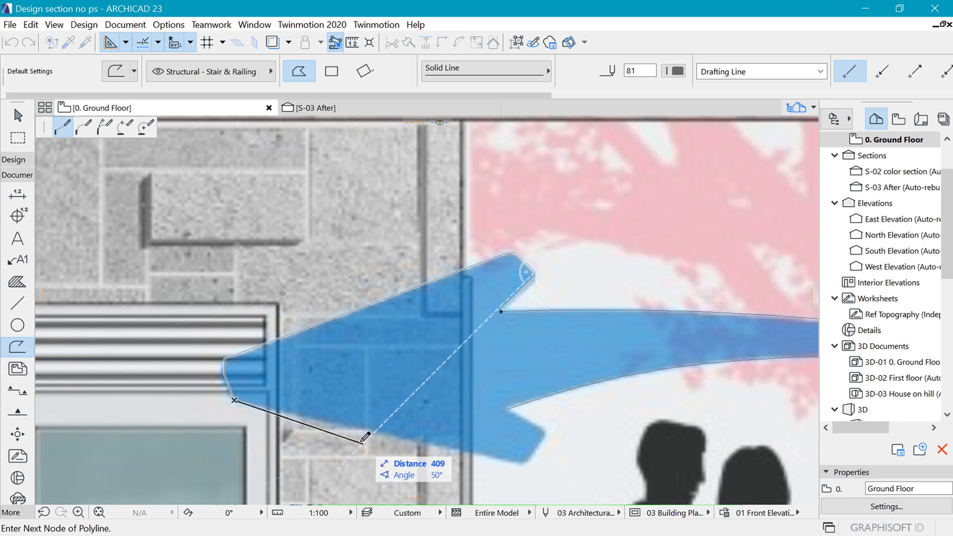
click(456, 447)
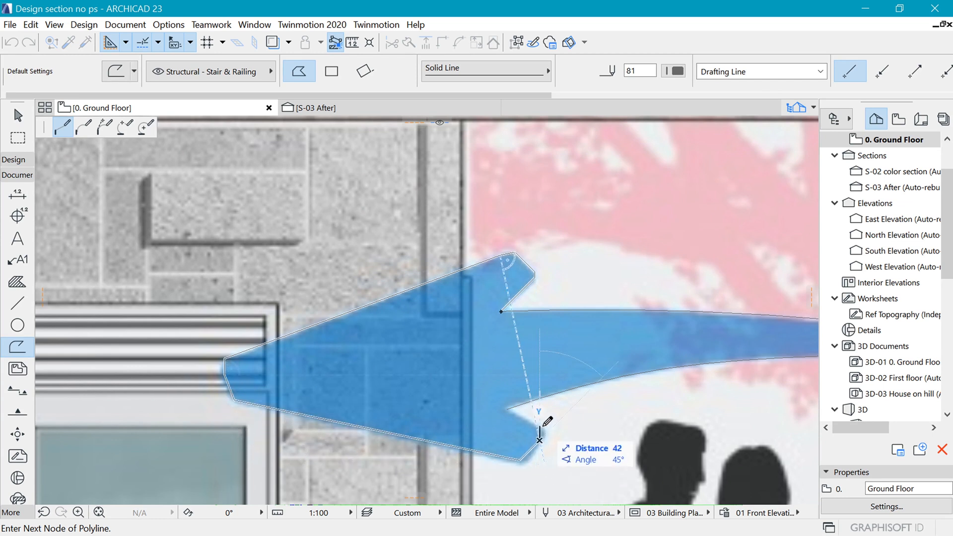
click(539, 439)
double_click(508, 410)
scroll(430, 372, down, 3)
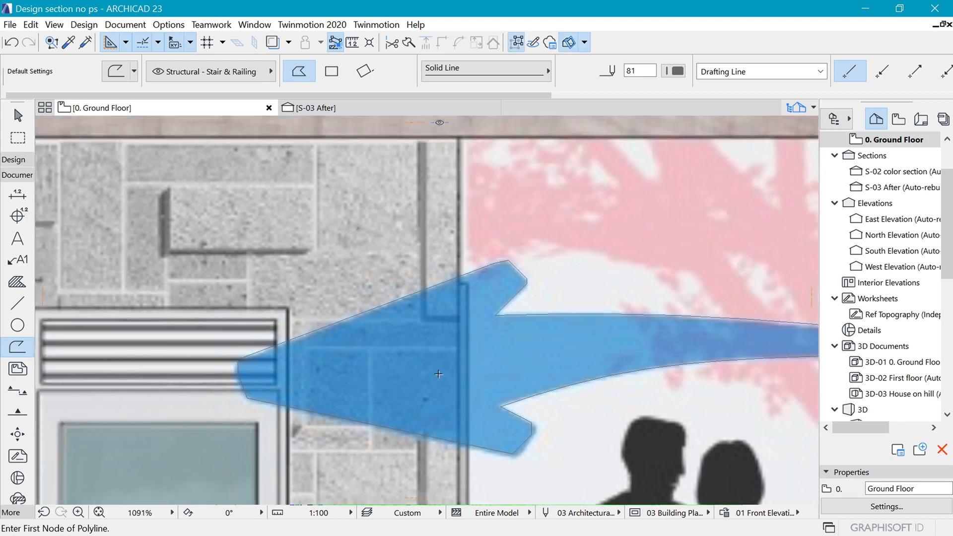
Set the line pen of the traced arrowhead and shaft outlines to red, pen 20.
shift+click(588, 248)
key(Escape)
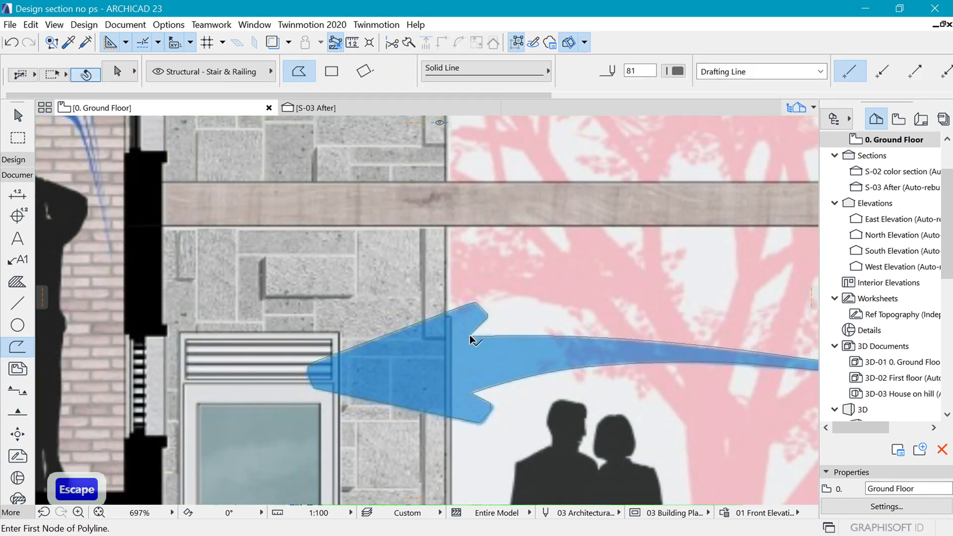
shift+click(515, 347)
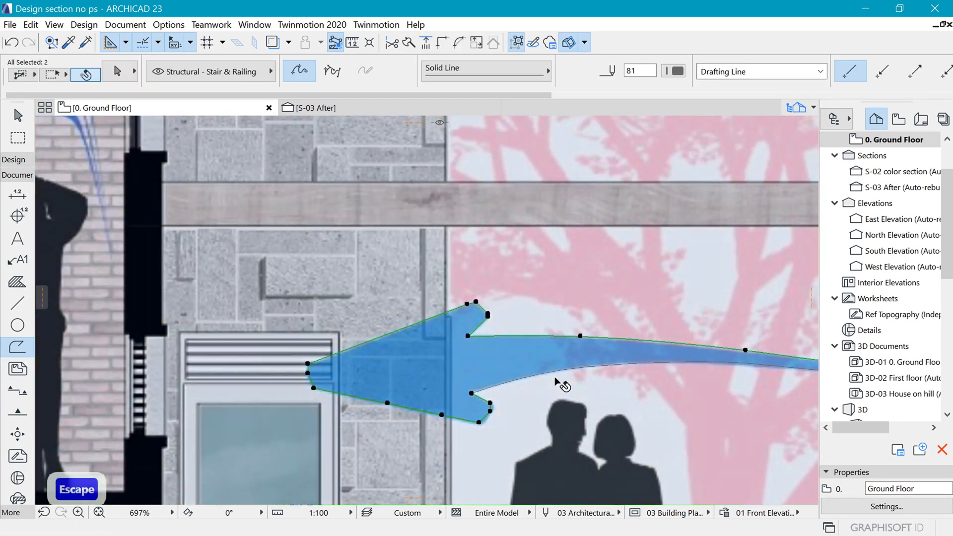
shift+click(556, 373)
click(675, 71)
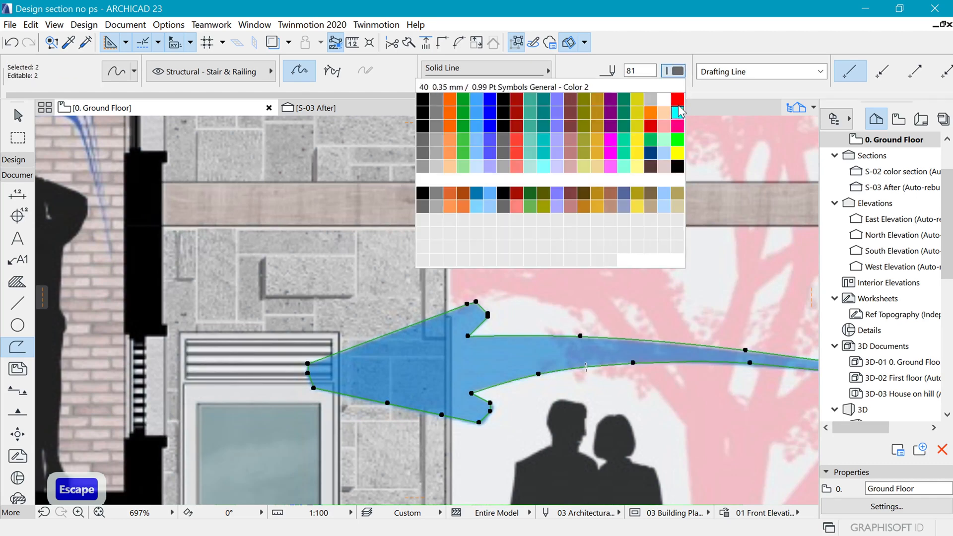
click(497, 149)
key(Escape)
Copy the red arrow outline from the reference image to the unrendered section, inside the timber porch frame.
scroll(403, 430, down, 6)
scroll(403, 430, up, 1)
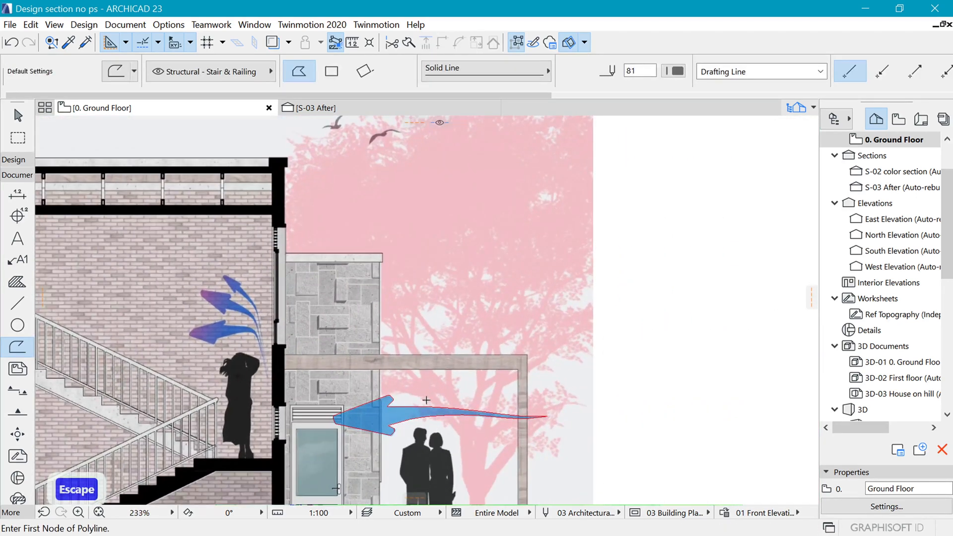
shift+click(400, 428)
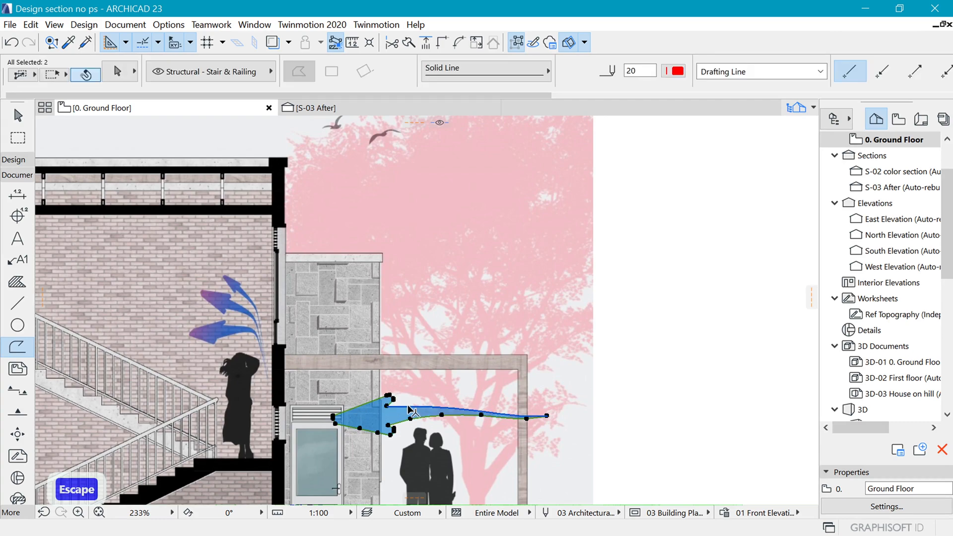
scroll(363, 445, down, 4)
key(ctrl+d)
click(390, 431)
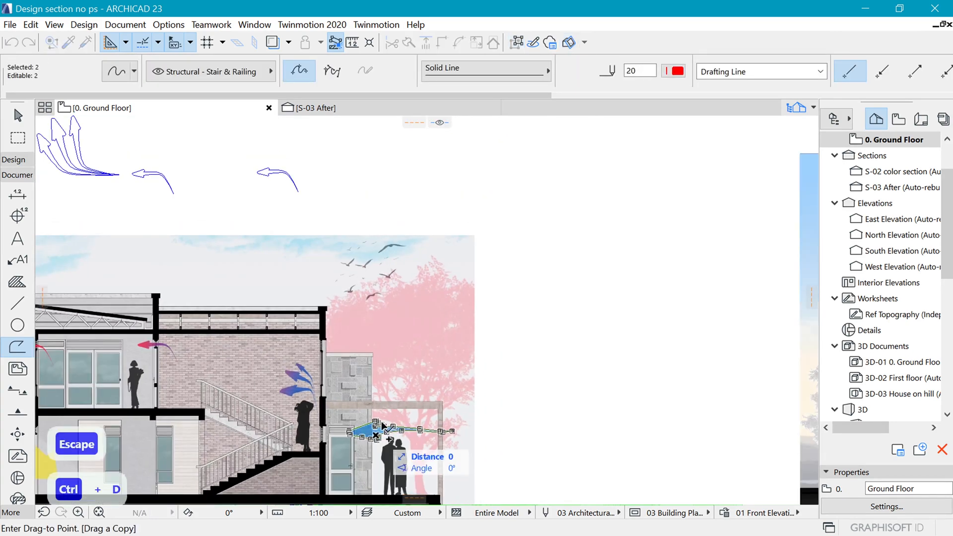
scroll(348, 437, down, 4)
scroll(576, 256, up, 6)
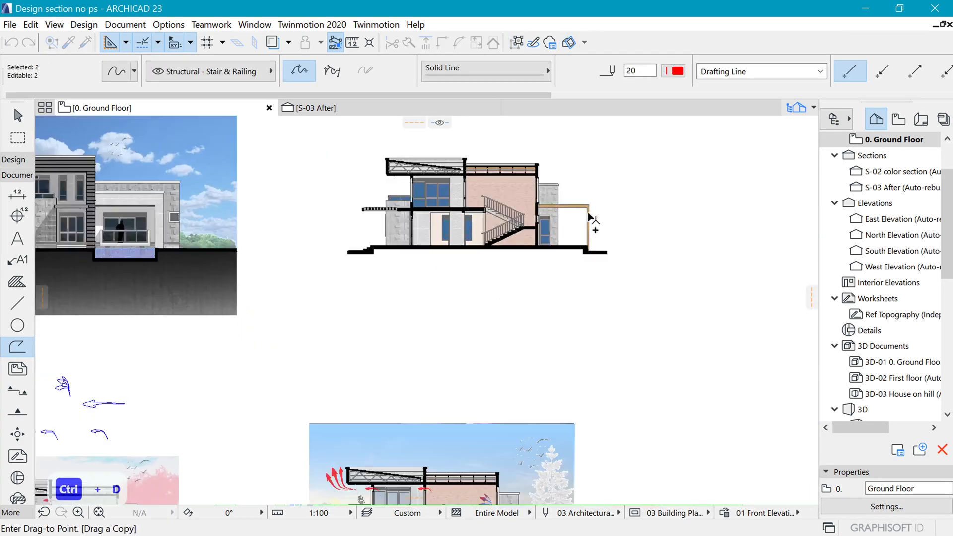
click(557, 233)
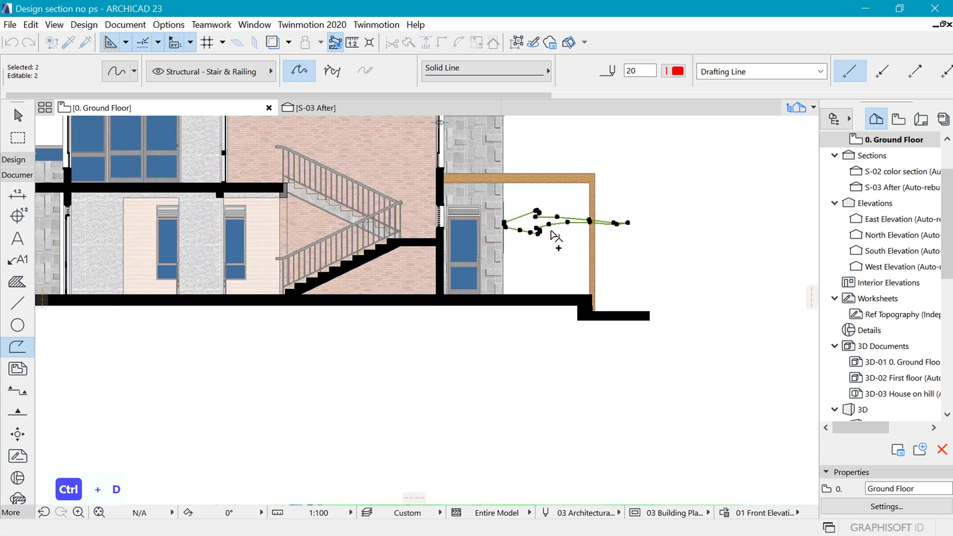
scroll(618, 179, up, 2)
scroll(474, 318, down, 3)
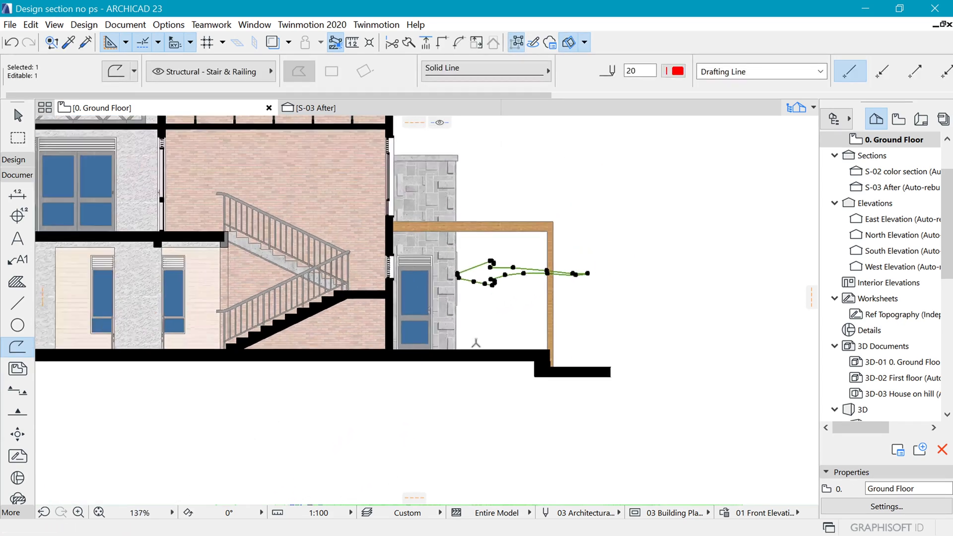
Move the copied arrow outline to the blank area above the porch, beside the stone wall.
key(ctrl+d)
click(490, 288)
click(517, 169)
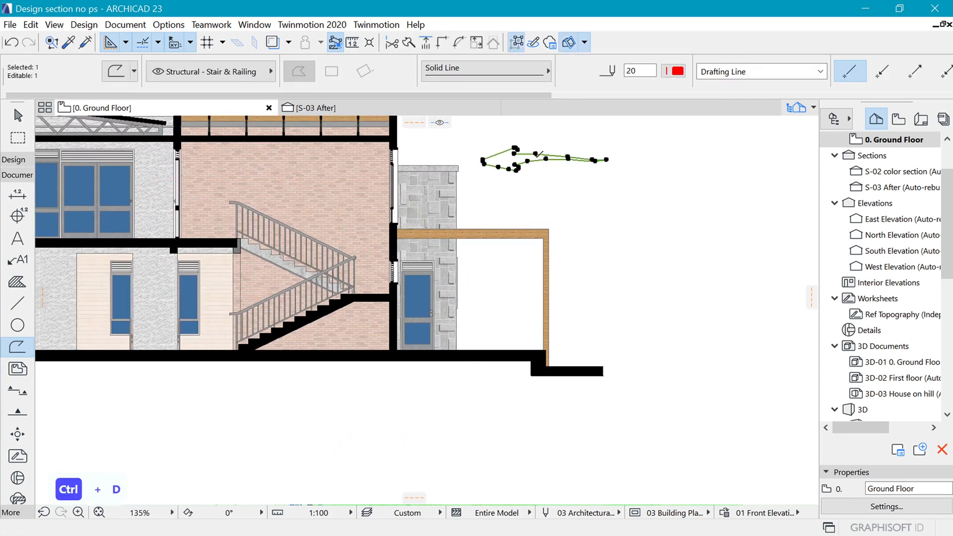
key(Escape)
Fill the red arrow outline with a 75 % fill using light blue pen 5.
click(17, 281)
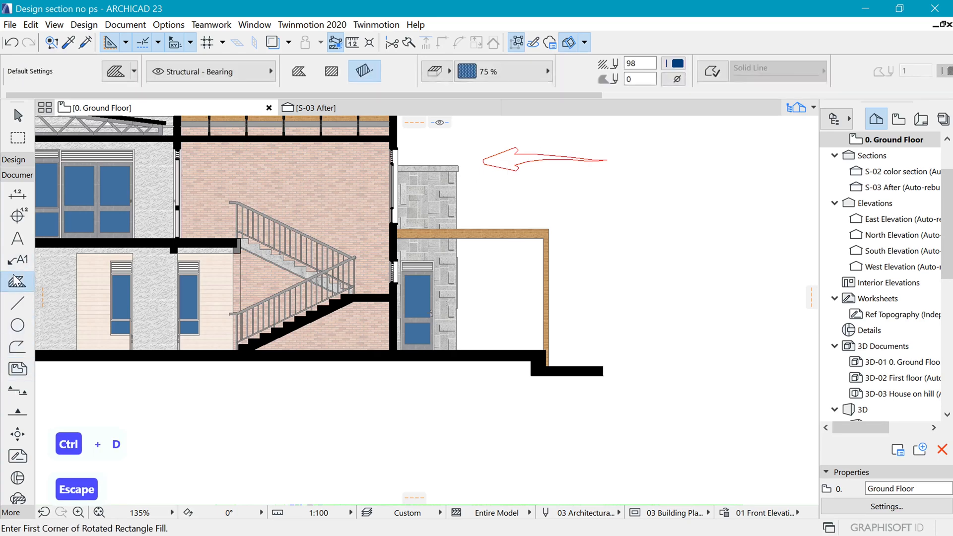
scroll(530, 175, down, 5)
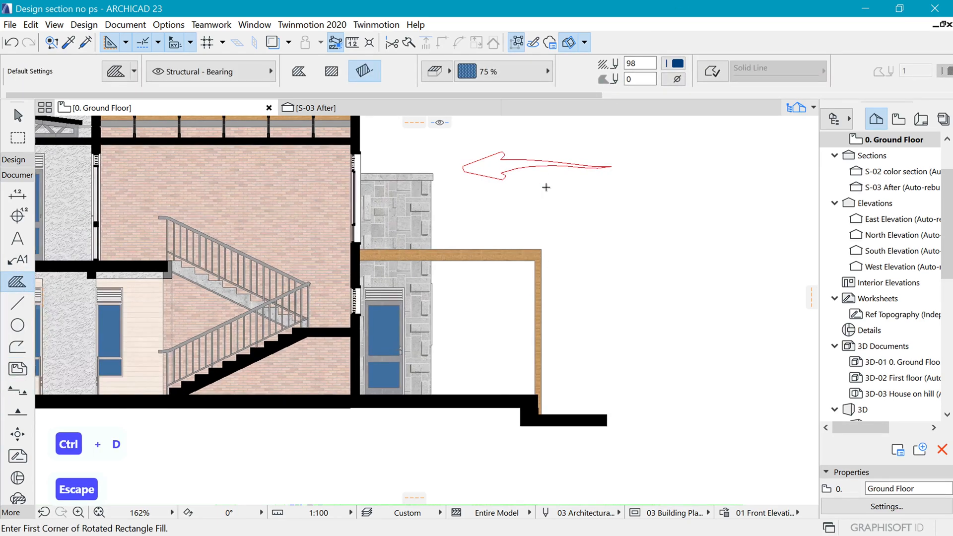
scroll(535, 169, down, 1)
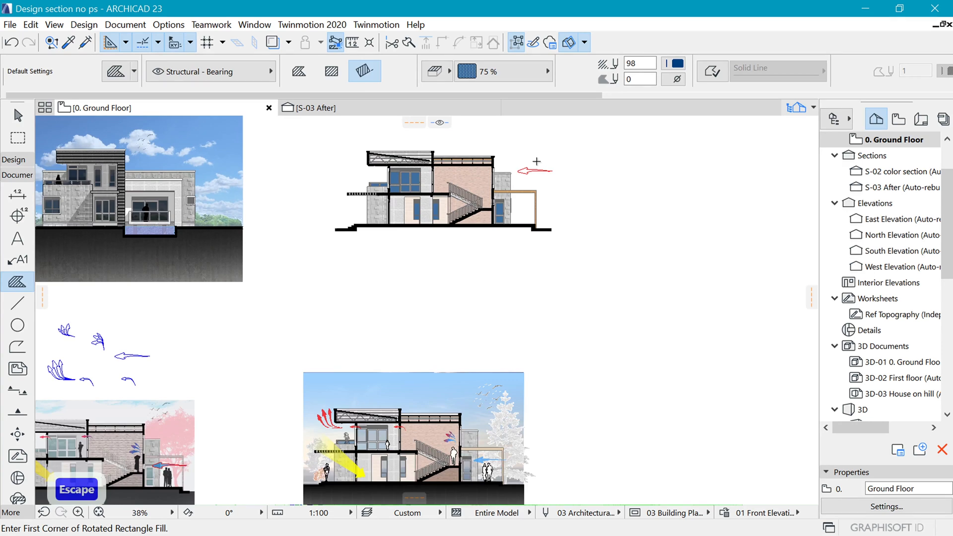
scroll(546, 146, up, 7)
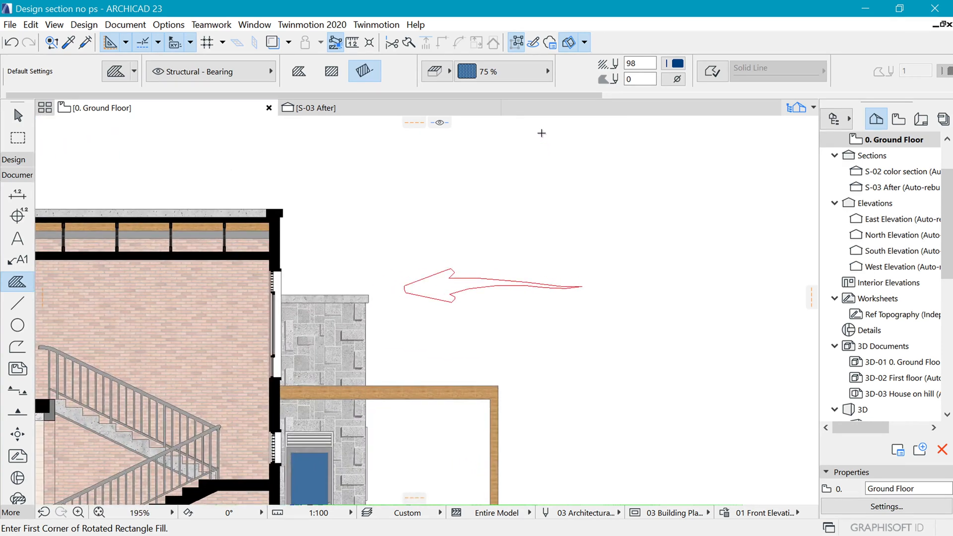
click(678, 65)
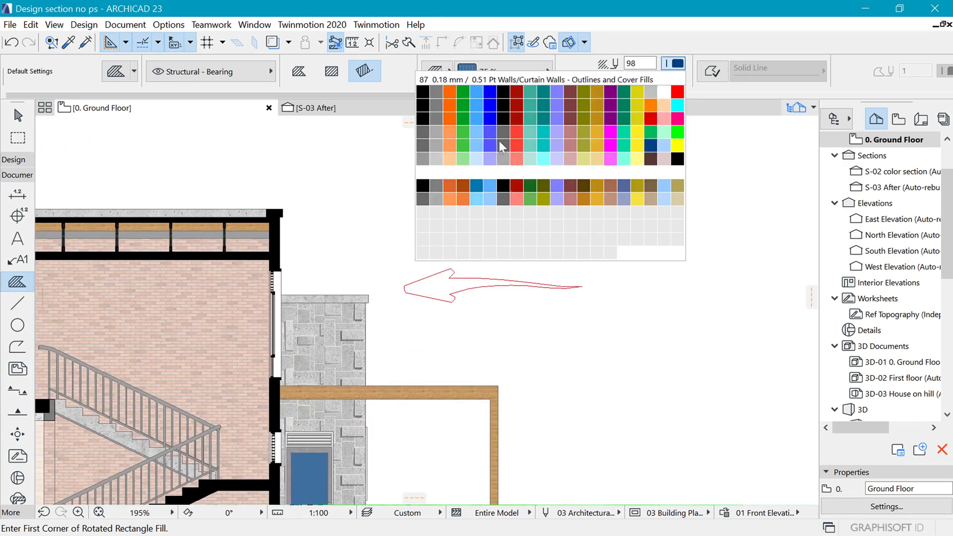
click(477, 99)
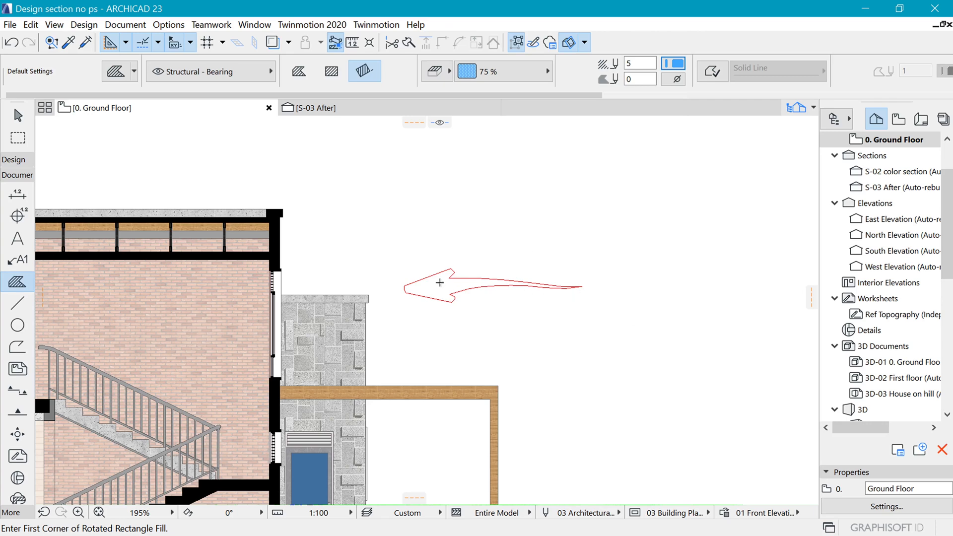
click(441, 283)
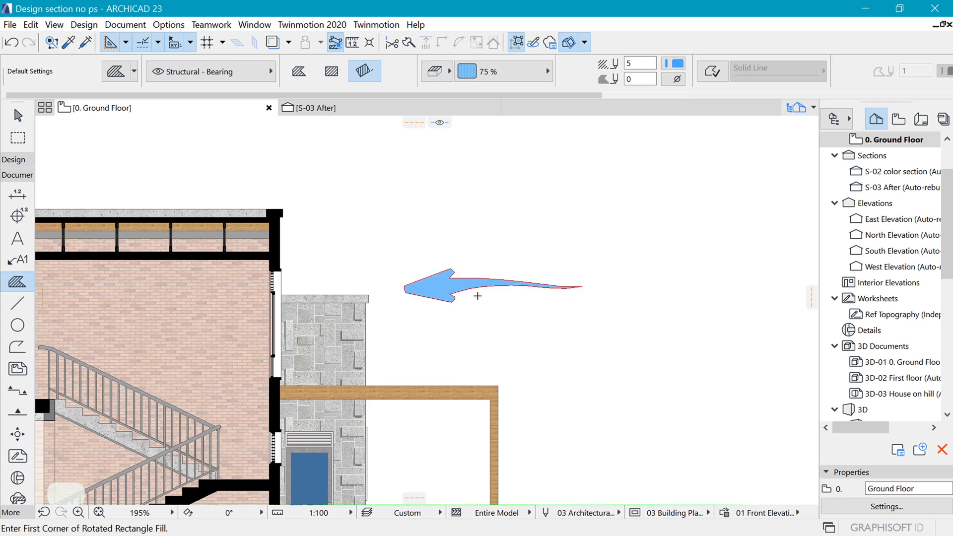
Move the light blue arrow fill out of its outline into the porch, pointing at the door beside the stone wall.
shift+click(441, 285)
scroll(441, 286, down, 4)
scroll(541, 239, up, 2)
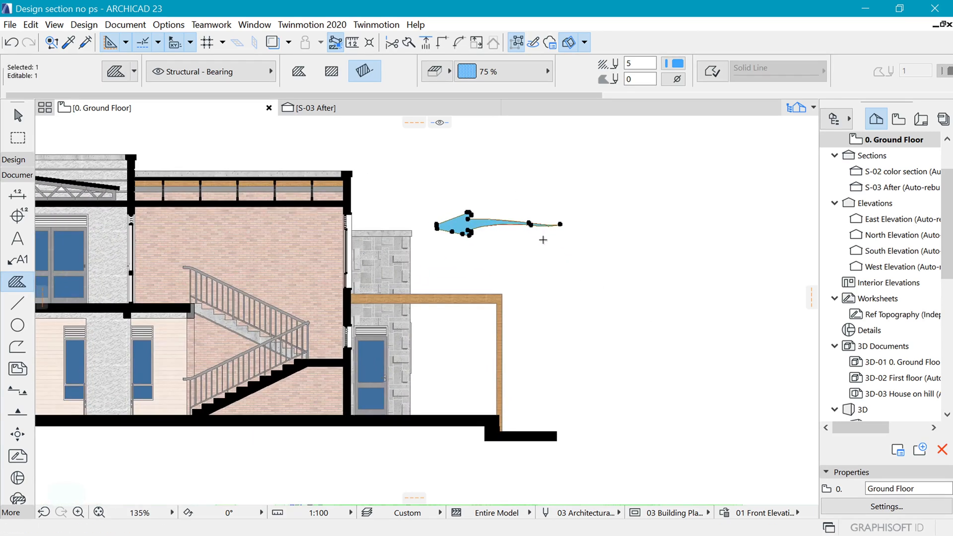
key(ctrl+d)
click(564, 224)
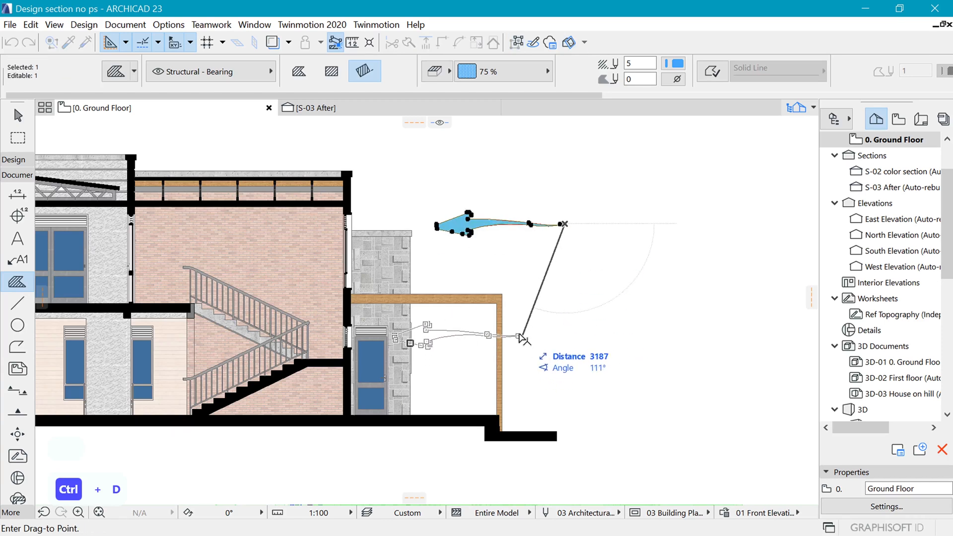
click(521, 337)
key(Escape)
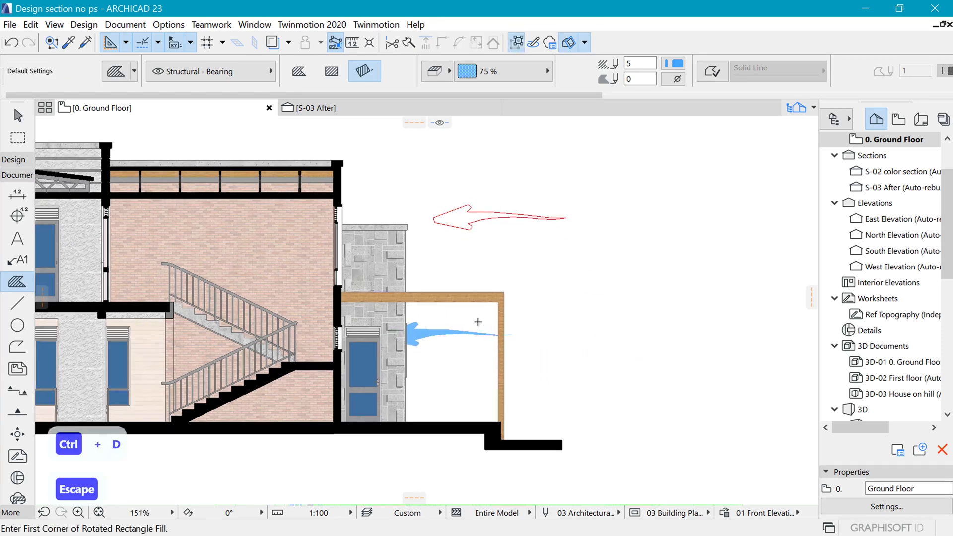
Bring the light blue arrow fill in the porch to the front of the display order.
scroll(472, 327, up, 2)
shift+click(464, 343)
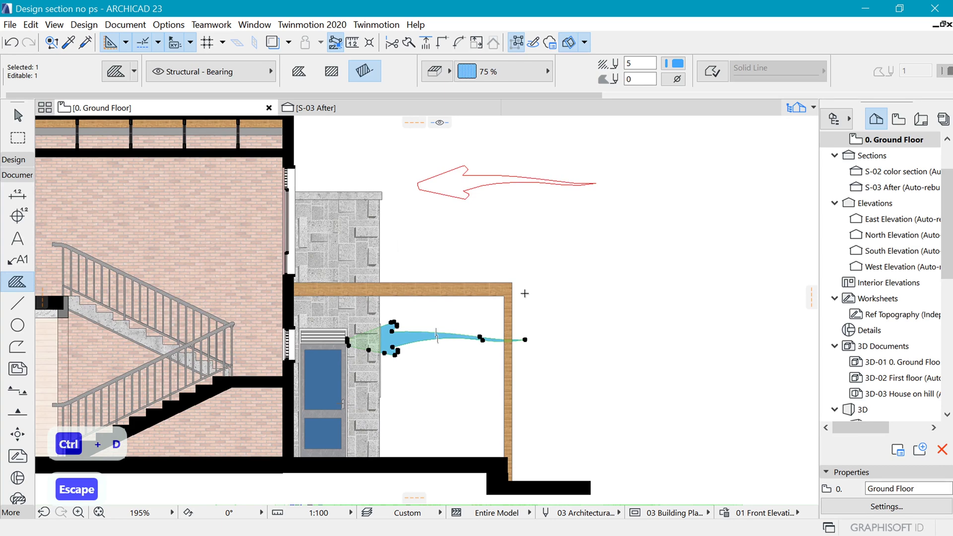
right_click(559, 280)
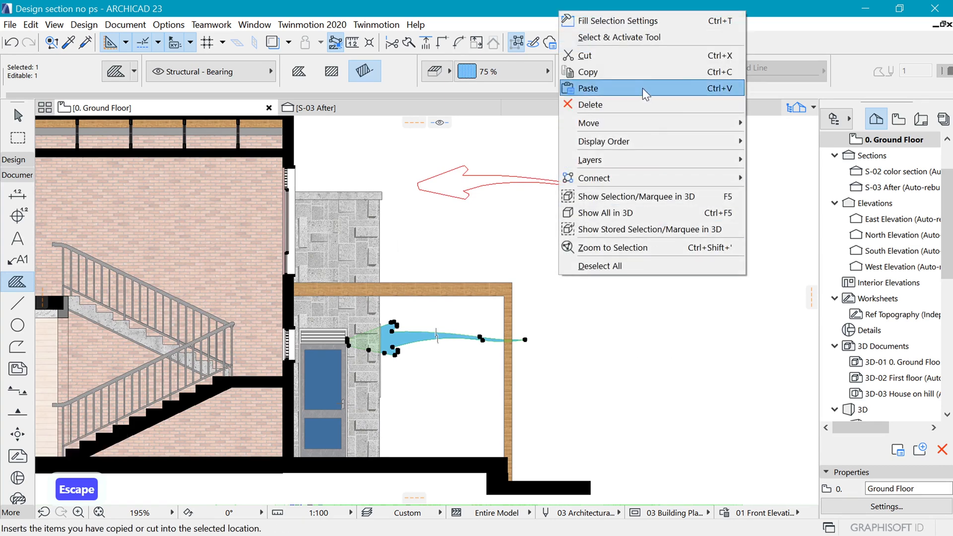
mouse_move(641, 141)
click(812, 141)
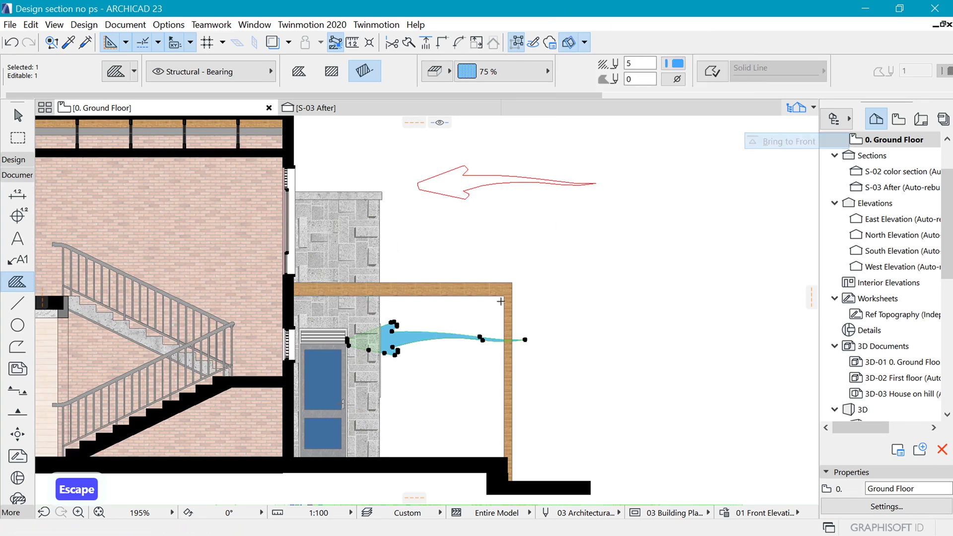
key(Escape)
Delete the leftover red arrow outline above the porch.
shift+click(483, 187)
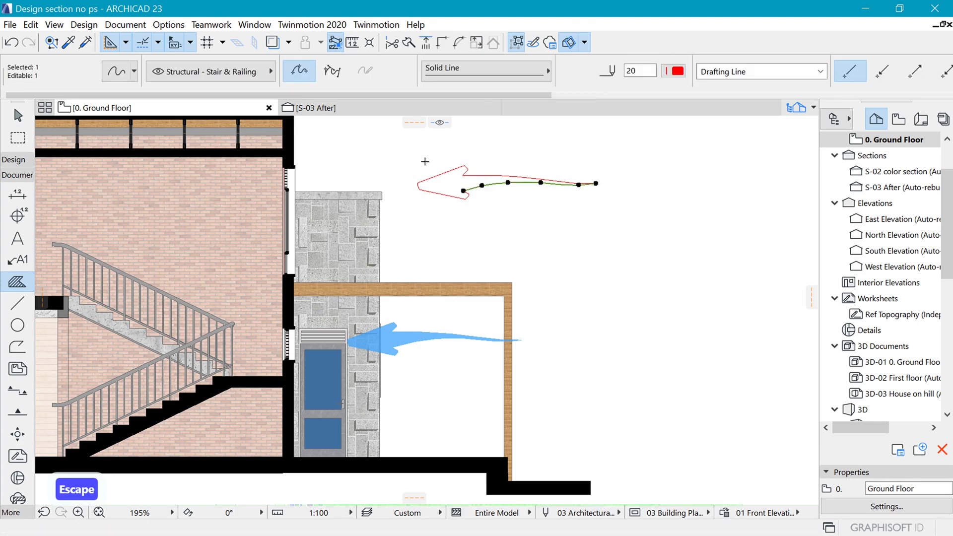
key(Escape)
click(413, 150)
key(Escape)
key(Escape)
click(394, 150)
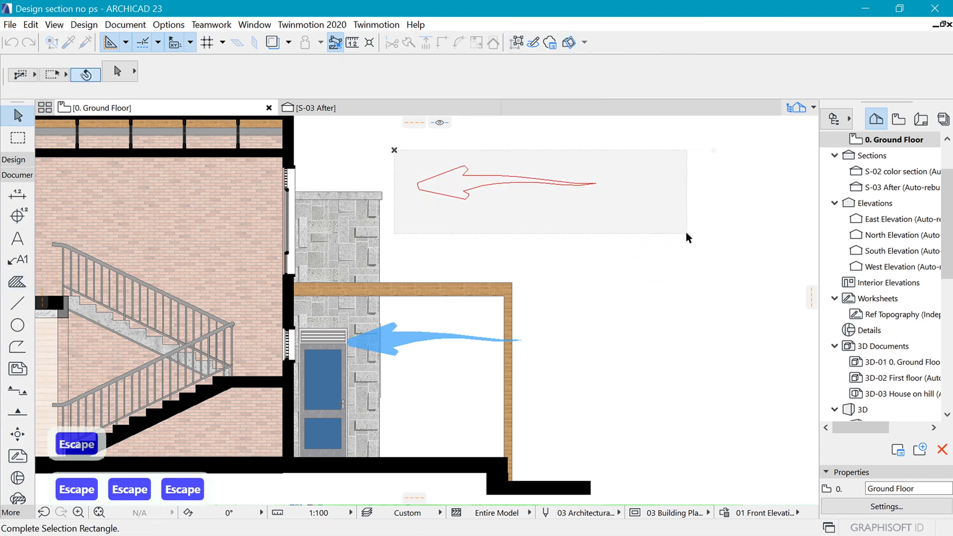
click(687, 233)
key(Delete)
scroll(696, 329, down, 4)
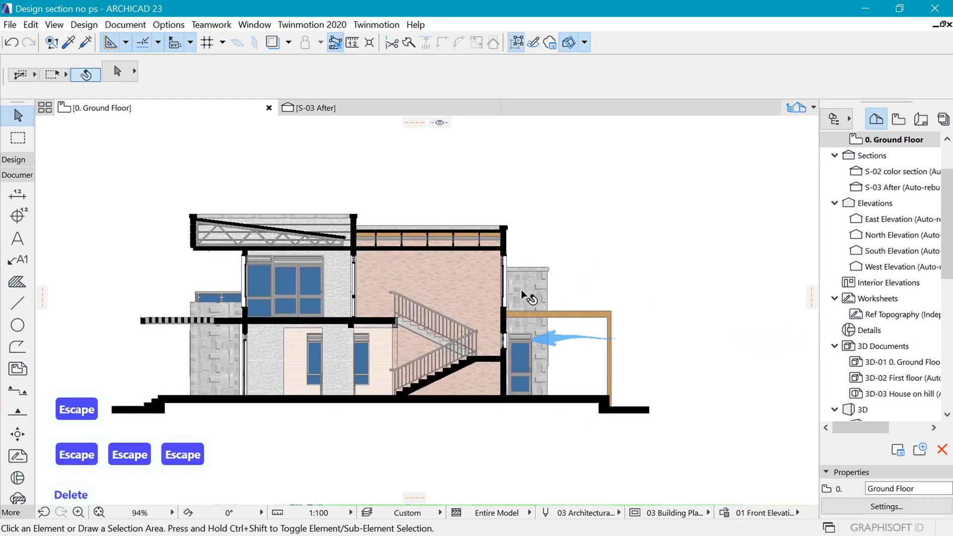
Copy the cluster of three curved arrow outlines above the reference image to the blank area beside the section's roof.
scroll(523, 291, up, 2)
scroll(547, 232, down, 4)
scroll(489, 227, down, 3)
middle_drag(495, 228, 592, 142)
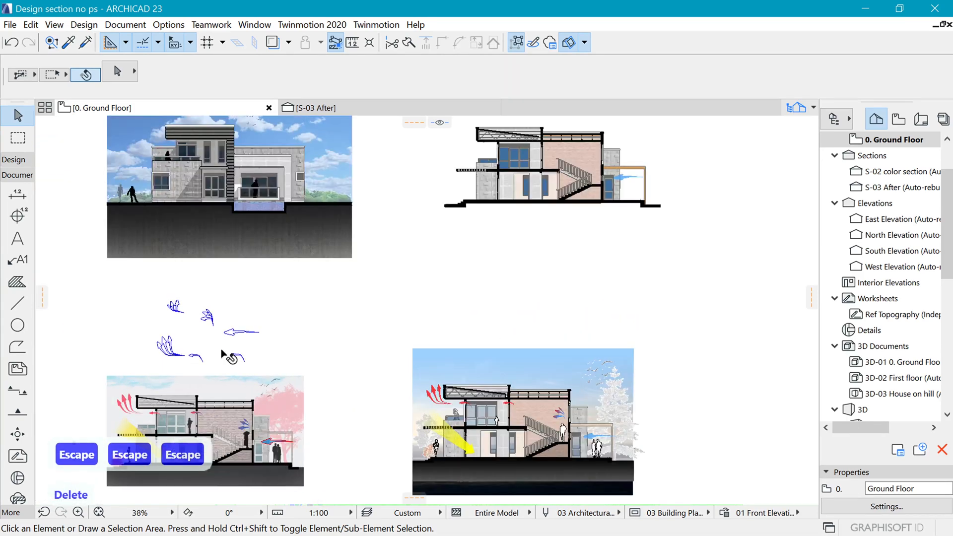
scroll(228, 322, up, 3)
click(177, 289)
click(211, 338)
key(ctrl+d)
click(203, 331)
scroll(263, 413, down, 4)
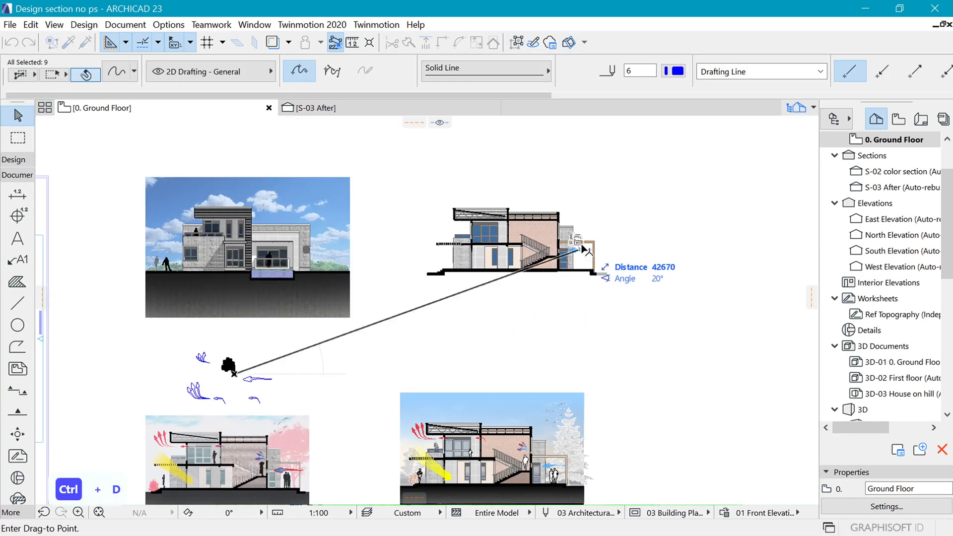
scroll(577, 213, up, 6)
key(ctrl)
click(568, 214)
key(Escape)
scroll(573, 208, up, 2)
Pick up the settings of the light blue arrow fill and fill the three curved arrow outlines with them.
alt+click(580, 373)
scroll(536, 187, up, 3)
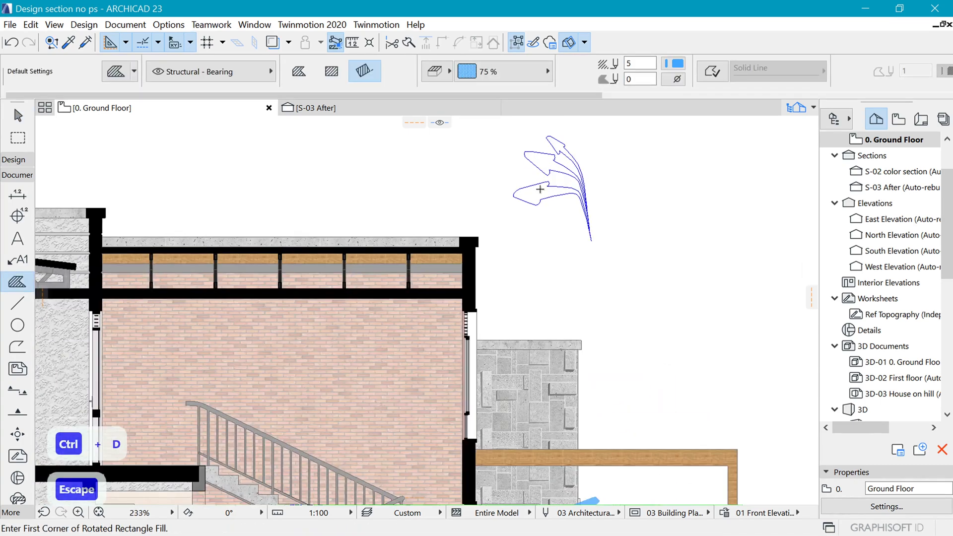
key(space)
click(539, 191)
click(542, 162)
click(557, 145)
Select the three light blue arrow fills beside the section's roof.
shift+click(542, 162)
shift+click(537, 191)
scroll(561, 135, up, 2)
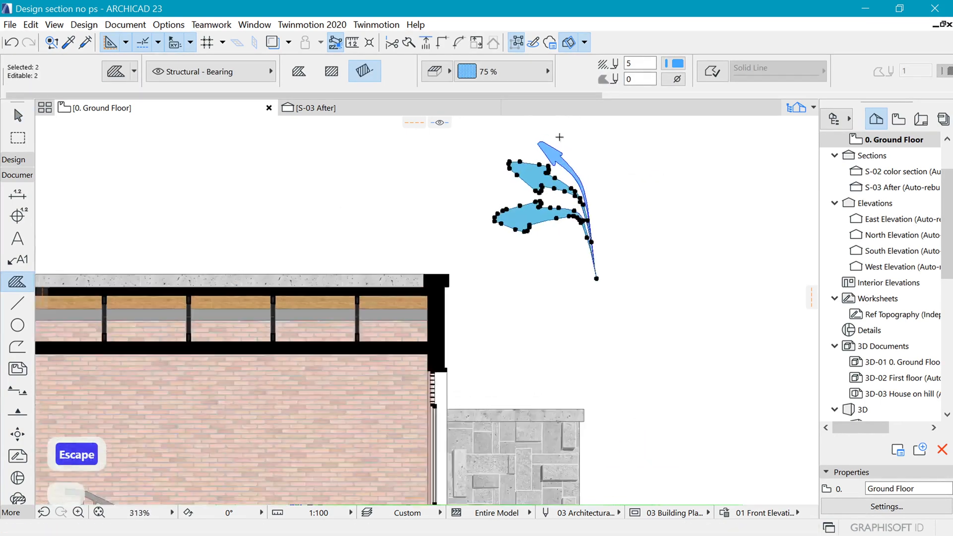
scroll(559, 137, up, 1)
shift+click(556, 151)
Try to move the three light blue arrow fills onto the brick wall beside the upper window, and undo the move.
key(ctrl+d)
click(599, 294)
scroll(590, 155, down, 5)
scroll(491, 397, up, 3)
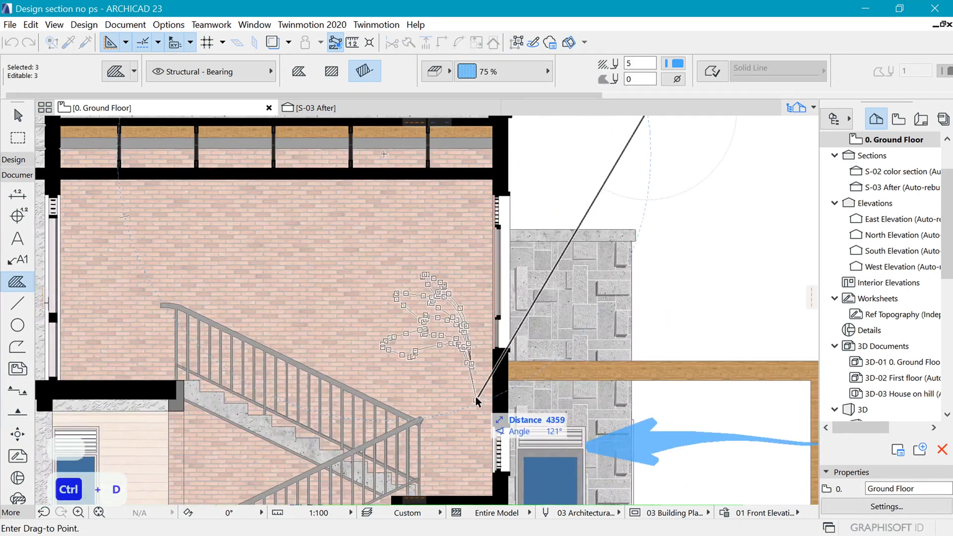
click(476, 399)
key(Escape)
scroll(556, 270, down, 5)
scroll(554, 279, up, 3)
key(ctrl+z)
scroll(583, 243, down, 3)
Move the three light blue arrow fills onto the upper brick wall, just inside the exterior window facing the porch.
key(ctrl+d)
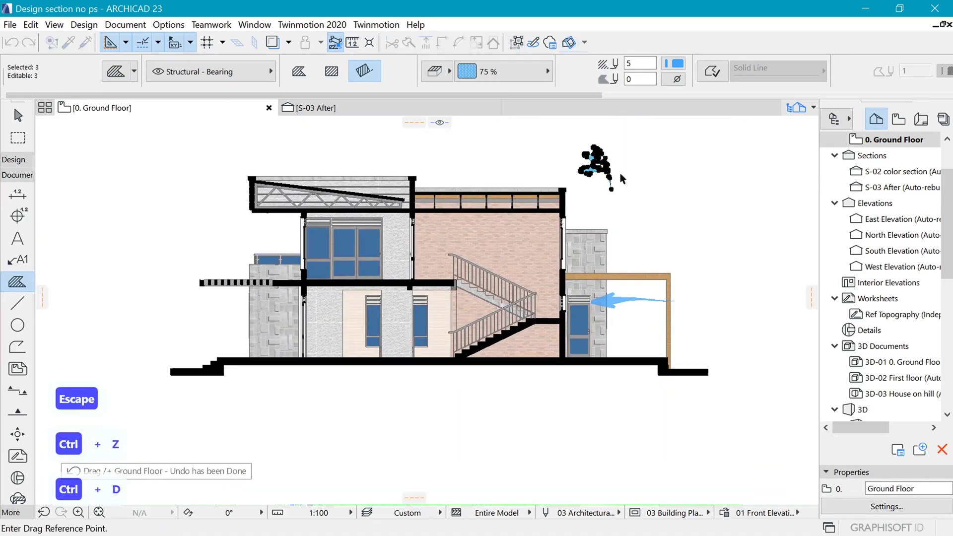
scroll(621, 178, up, 2)
click(601, 213)
click(502, 364)
Bring the three light blue arrow fills on the brick wall to the front of the display order.
right_click(670, 226)
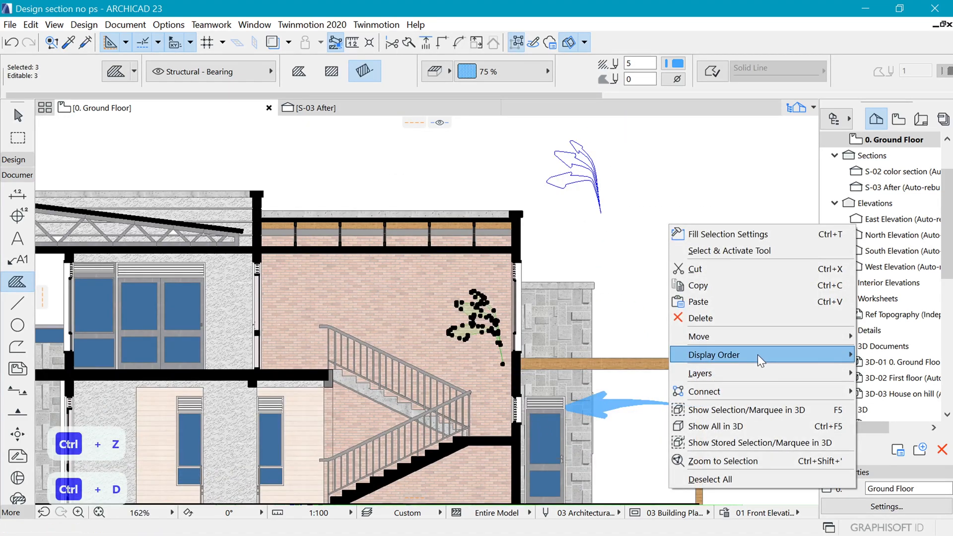
mouse_move(758, 356)
click(621, 355)
scroll(658, 224, down, 3)
scroll(566, 253, up, 2)
scroll(603, 201, down, 5)
key(Escape)
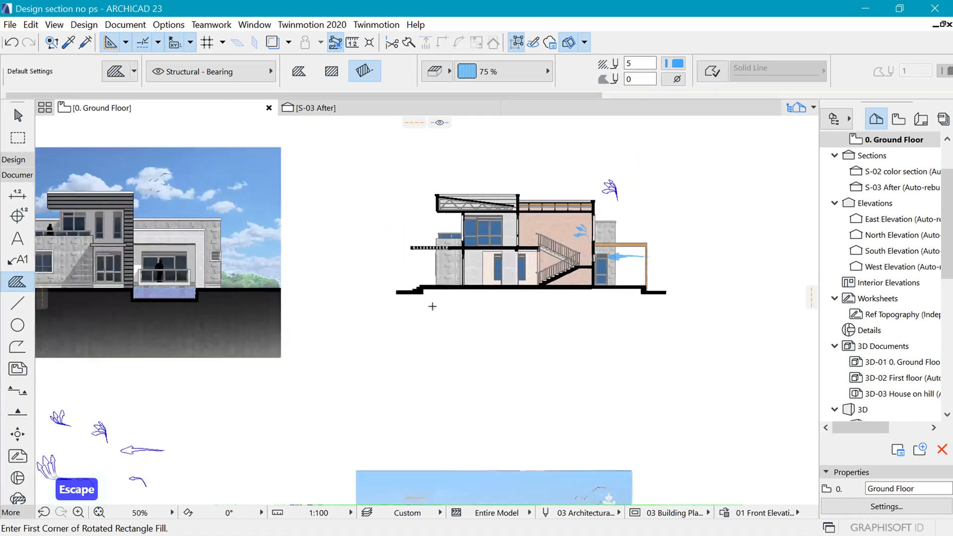
Copy the smaller cluster of three upward-curving arrow outlines above the reference image to below the left end of the section's roof.
scroll(432, 306, down, 1)
middle_drag(219, 396, 289, 360)
scroll(290, 360, up, 1)
shift+drag(177, 344, 210, 364)
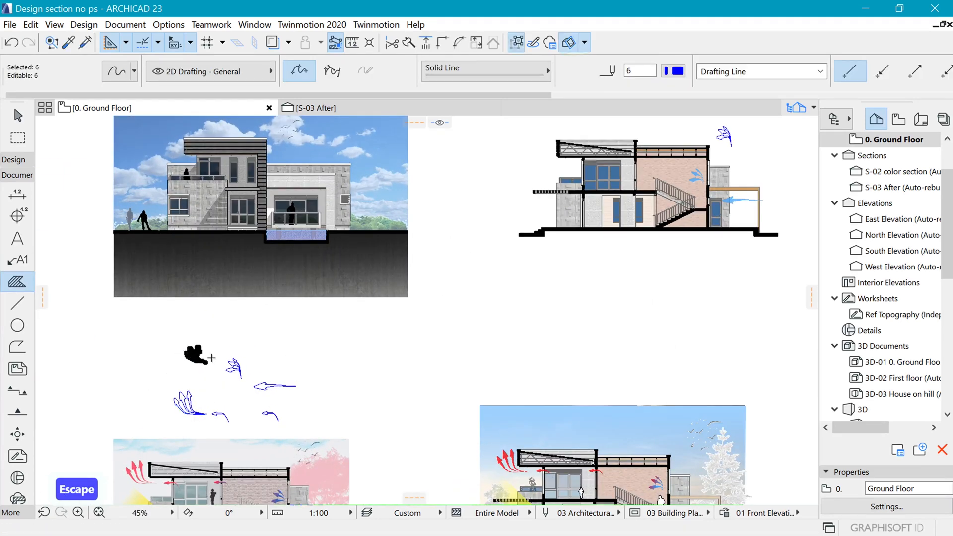
key(ctrl+d)
click(204, 363)
middle_drag(656, 144, 483, 204)
scroll(420, 212, up, 6)
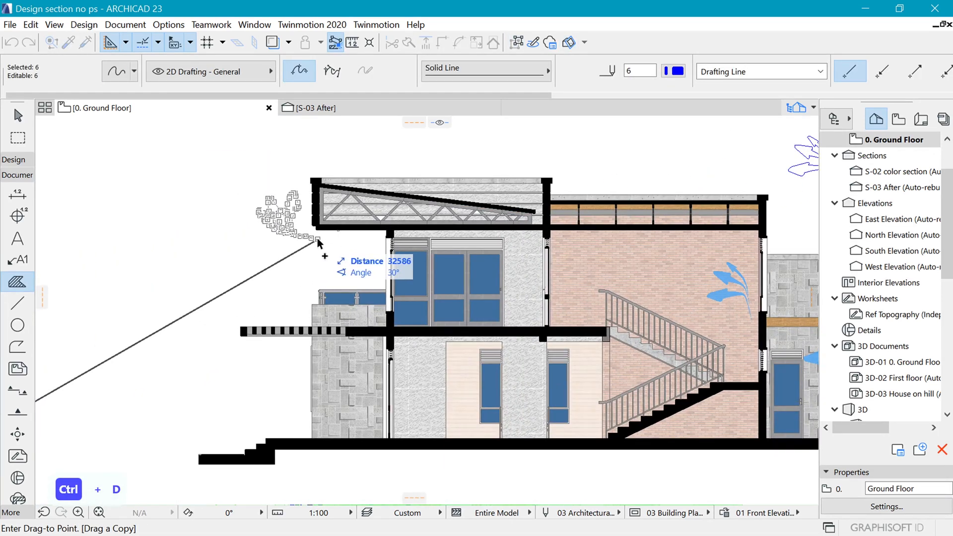
click(318, 237)
key(Escape)
Set the fill pen to red (pen 20) and fill the middle and rightmost arrow outlines beside the roof's left end.
scroll(299, 195, up, 3)
scroll(302, 219, down, 4)
scroll(675, 306, up, 3)
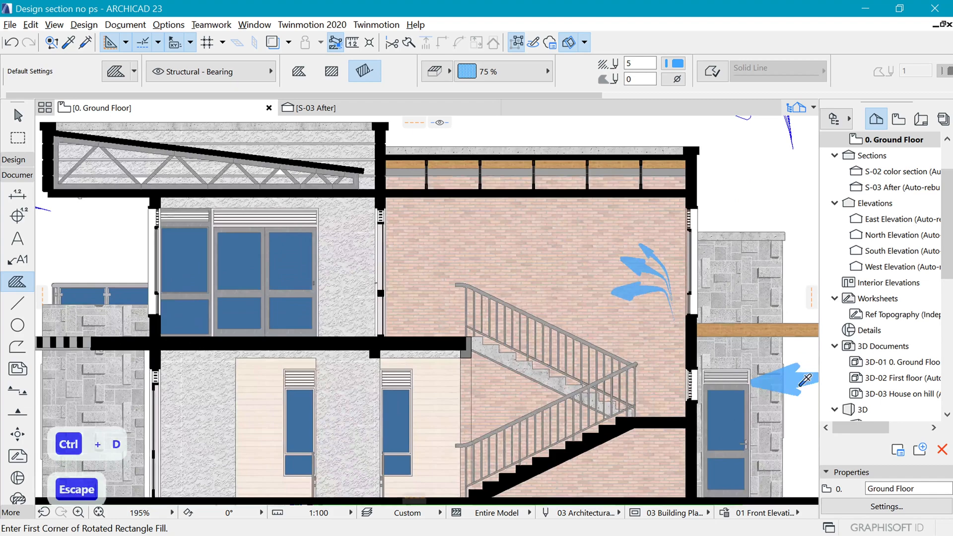
click(673, 63)
click(678, 93)
scroll(668, 214, down, 4)
scroll(347, 234, up, 7)
middle_drag(334, 272, 352, 475)
scroll(376, 297, up, 1)
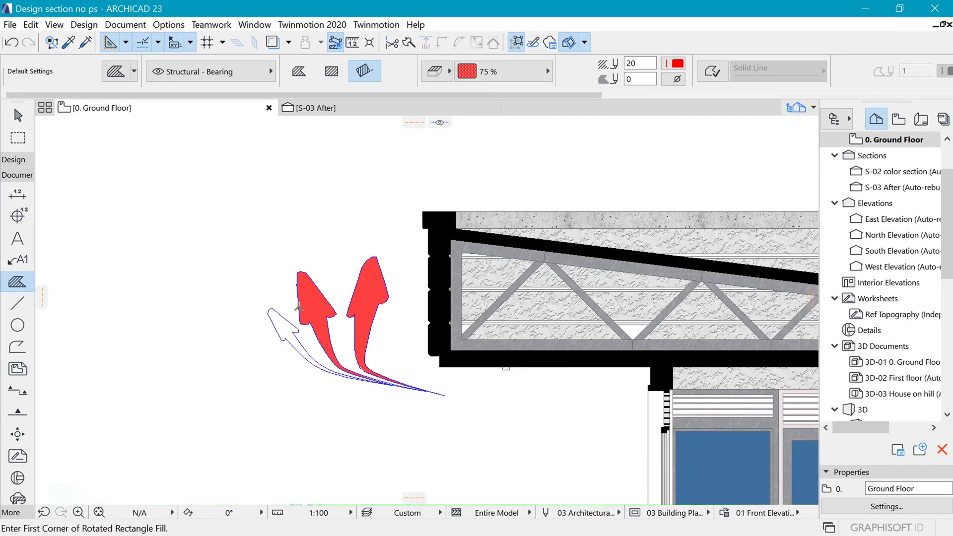
Fill the leftmost arrow outline of the cluster in red, undoing the first fill attempt.
click(285, 324)
key(ctrl+z)
scroll(318, 360, up, 4)
click(237, 281)
Reshape the tail edge of the leftmost red arrow fill to widen its curved tail along the outline.
shift+click(329, 376)
key(Escape)
scroll(332, 365, up, 4)
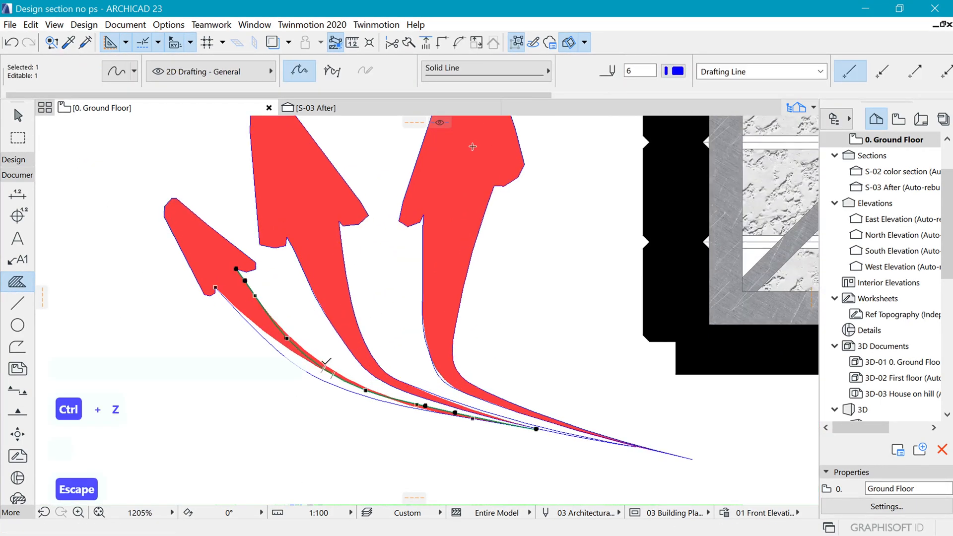
shift+click(295, 339)
scroll(294, 335, up, 1)
click(404, 418)
click(374, 416)
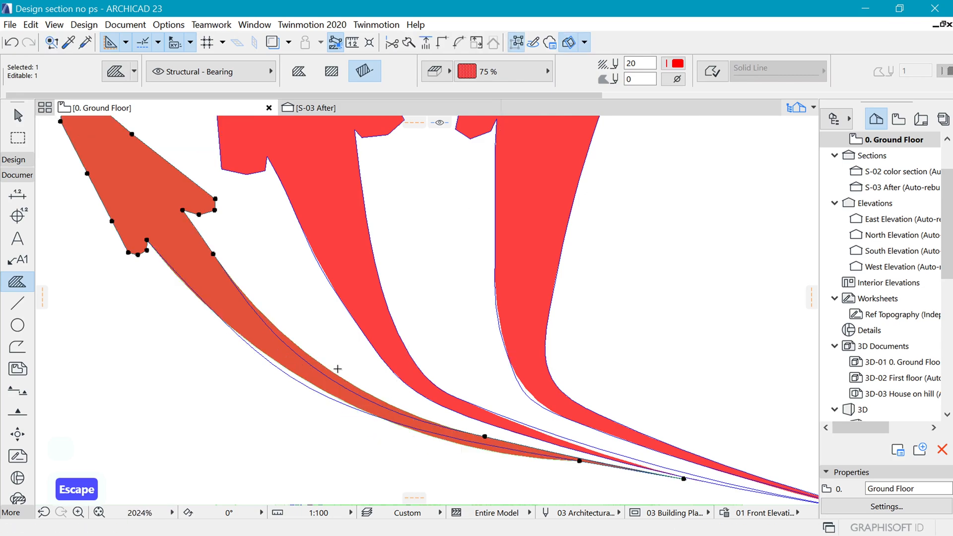
key(Escape)
Copy the small single curved arrow outline above the reference image to the blank area left of the section, below the red arrows.
scroll(350, 414, down, 12)
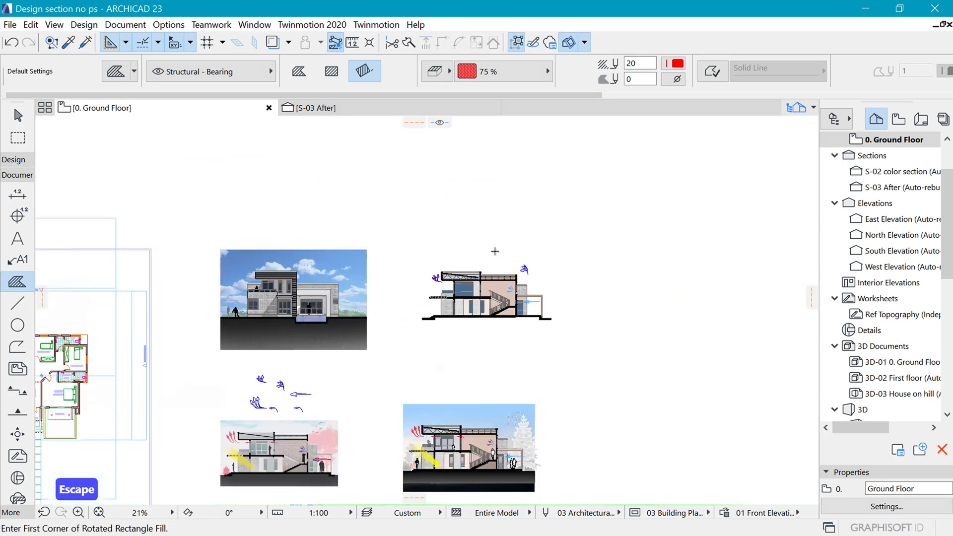
scroll(275, 403, up, 12)
scroll(274, 402, down, 5)
scroll(437, 161, up, 2)
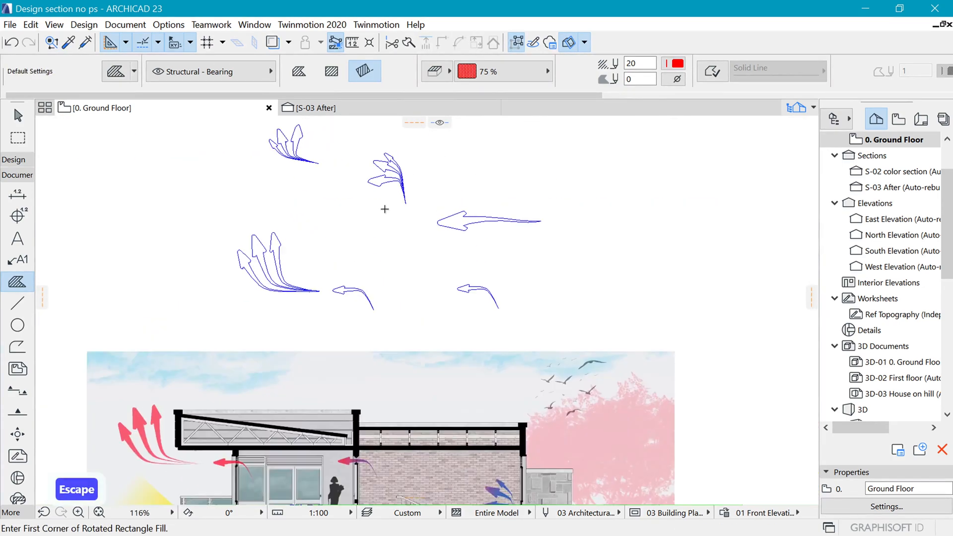
shift+click(350, 316)
key(Escape)
key(v)
click(320, 290)
key(Escape)
key(Escape)
drag(315, 297, 381, 344)
key(ctrl+d)
scroll(702, 245, down, 5)
scroll(570, 255, up, 10)
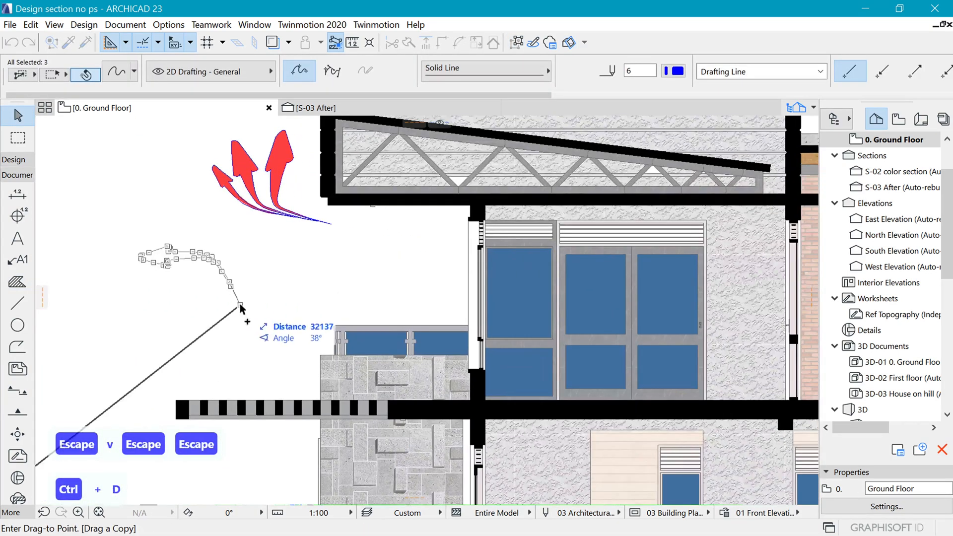
key(Escape)
Fill the copied single arrow outline in red and move the fill across the upper floor's left exterior window.
scroll(263, 166, up, 2)
key(v)
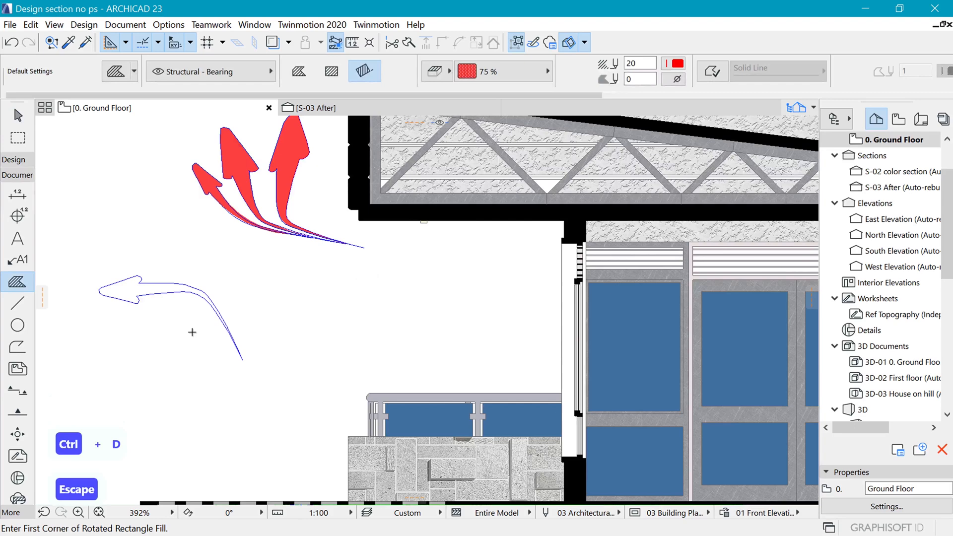
shift+click(140, 283)
key(ctrl+d)
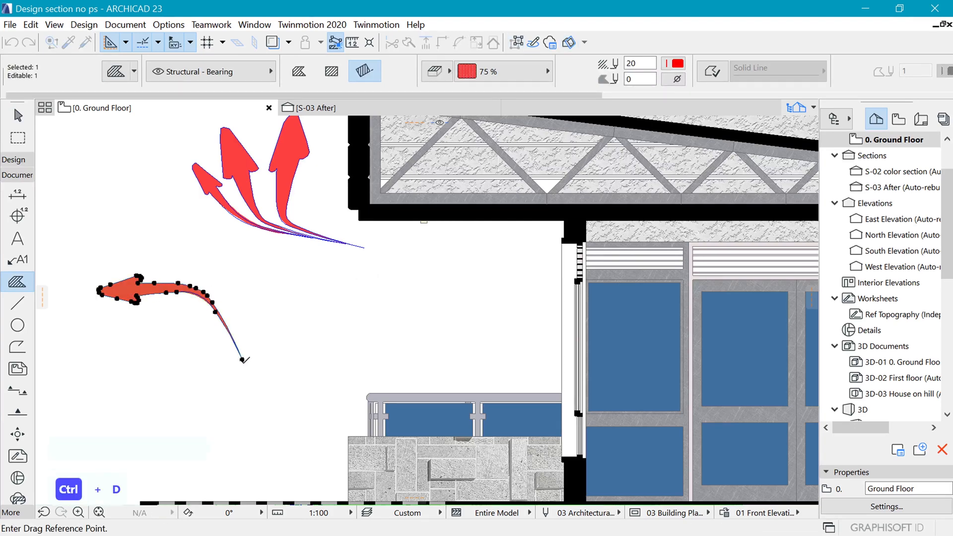
click(242, 360)
click(634, 389)
scroll(497, 298, down, 2)
Bring the single red arrow fill to the front and place a copy of it across the interior wall opening beside the brick wall.
right_click(276, 342)
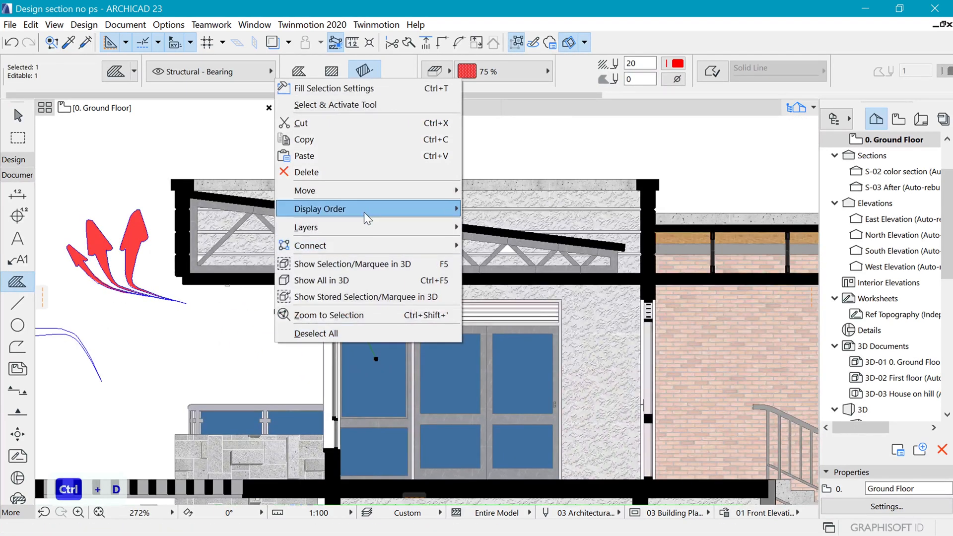
click(514, 207)
key(ctrl+d)
click(376, 359)
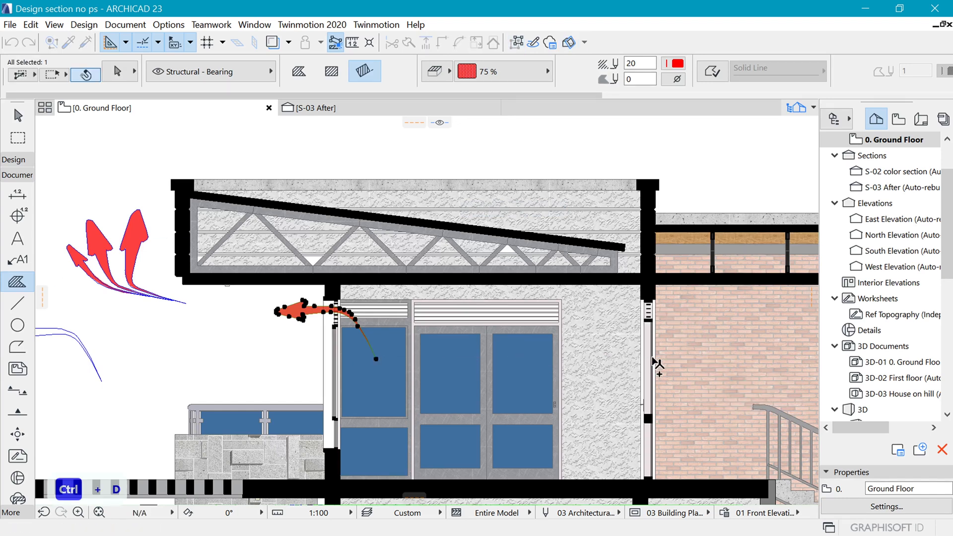
ctrl+click(693, 360)
key(Escape)
Delete the leftover single arrow outline left of the section and the leftover three-arrow outline above the right end of the roof.
scroll(174, 336, down, 3)
shift+drag(89, 323, 157, 360)
key(Home)
key(Delete)
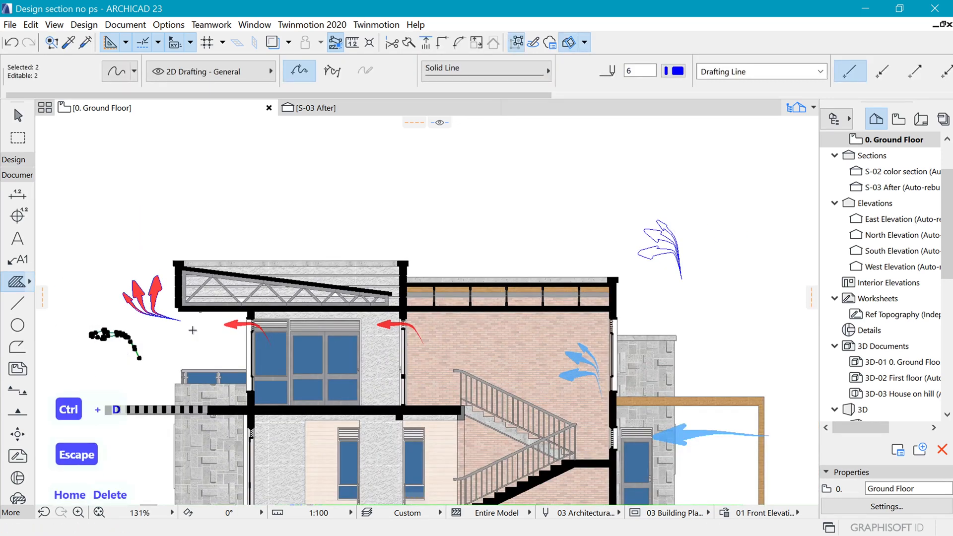
key(Escape)
key(Delete)
shift+drag(620, 192, 699, 294)
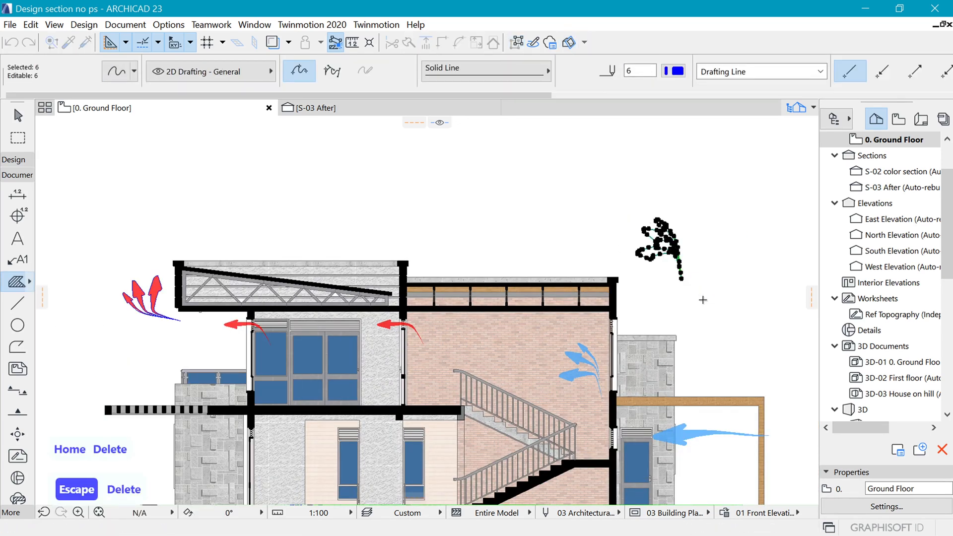
key(Delete)
Enclose the three red arrows beside the roof in a marquee and delete their blue polyline and spline outlines, keeping the fills.
scroll(62, 426, up, 3)
click(17, 138)
click(117, 196)
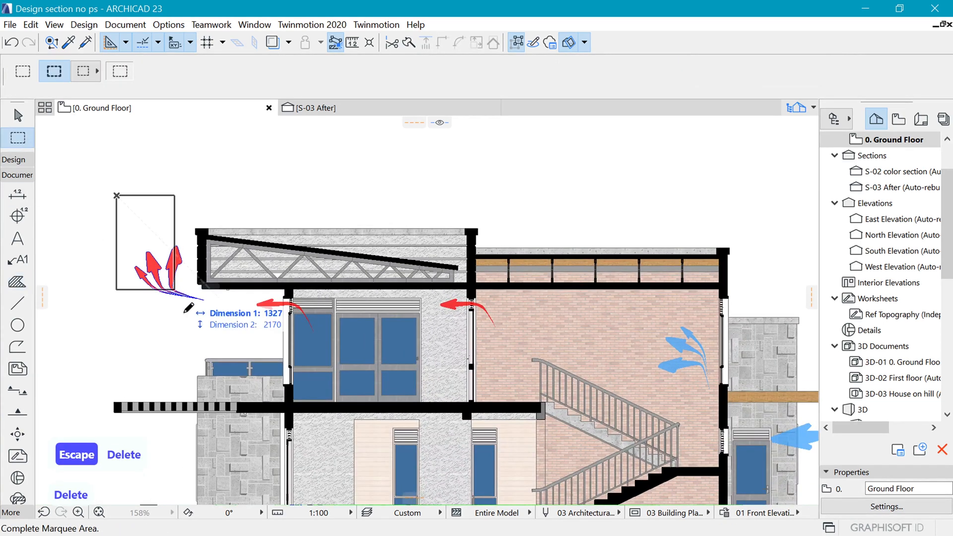
click(191, 322)
click(18, 346)
key(ctrl+a)
click(17, 175)
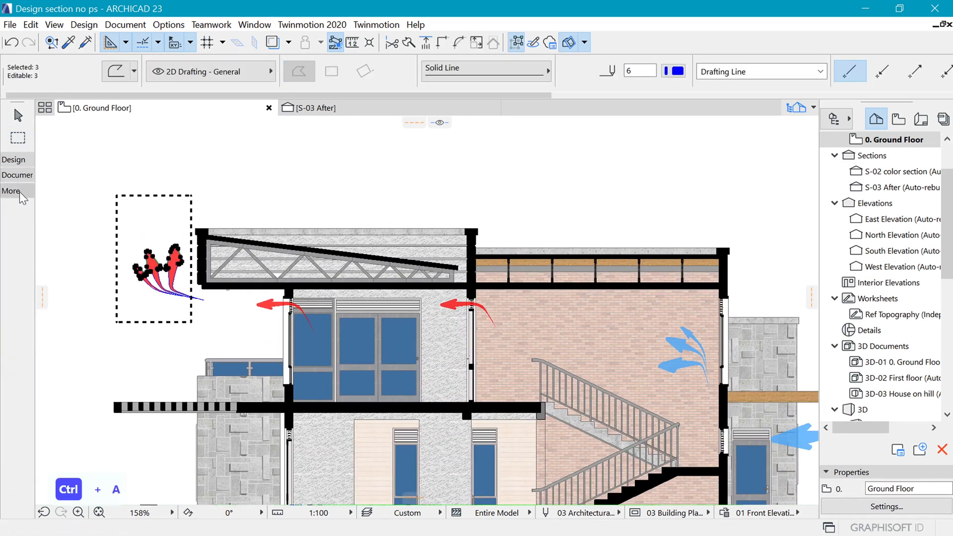
click(19, 192)
key(Delete)
key(Escape)
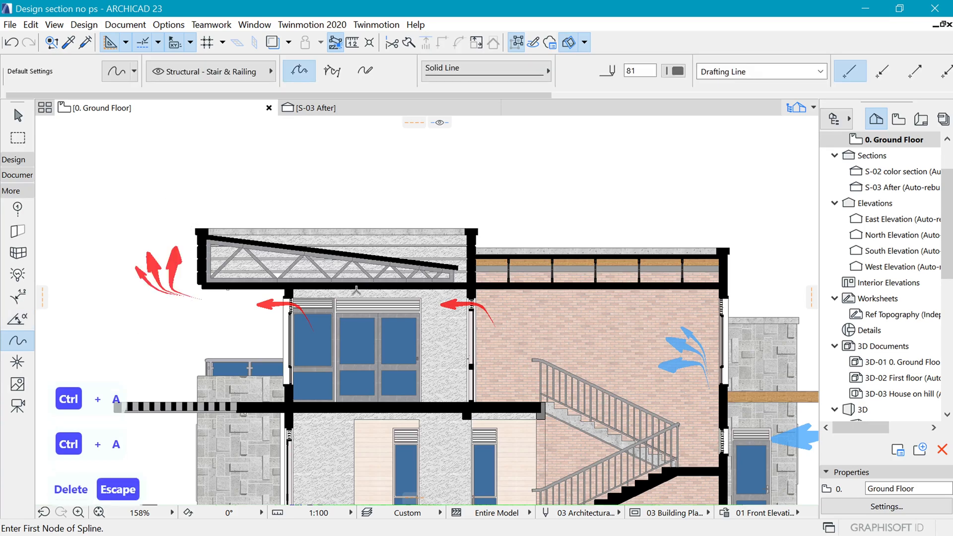
Switch the topmost light blue arrow on the brick wall to a fill category that offers gradients and apply Linear Gradient Fill.
scroll(495, 170, down, 2)
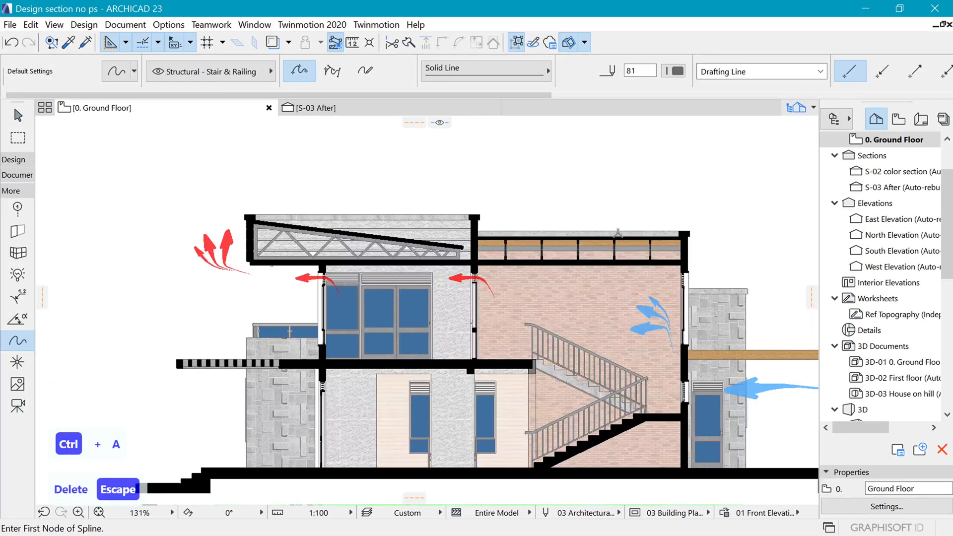
scroll(658, 301, up, 7)
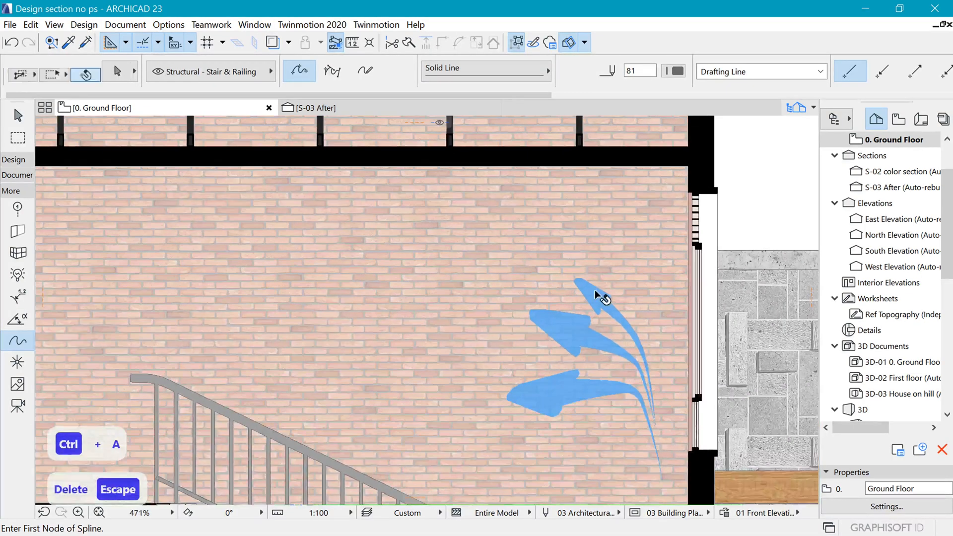
shift+click(602, 298)
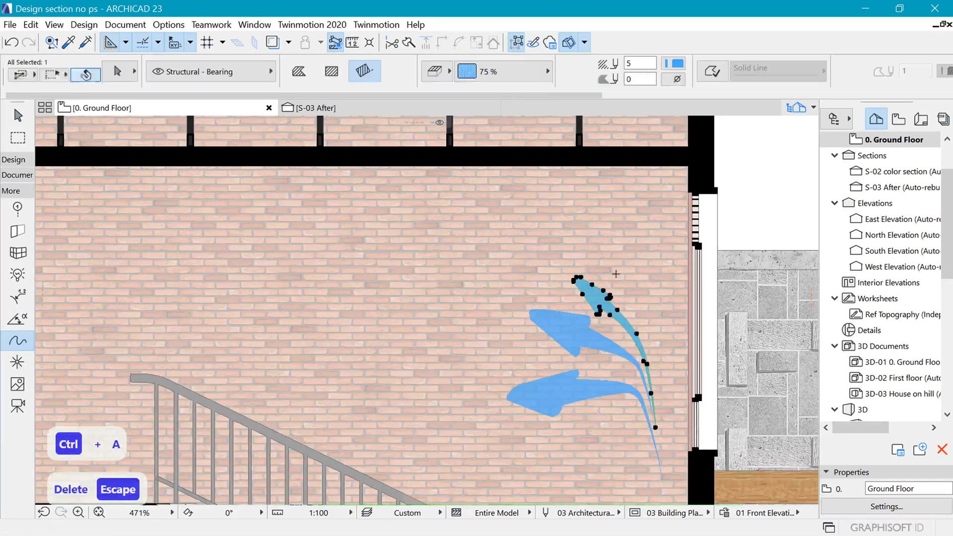
scroll(616, 274, up, 2)
click(484, 70)
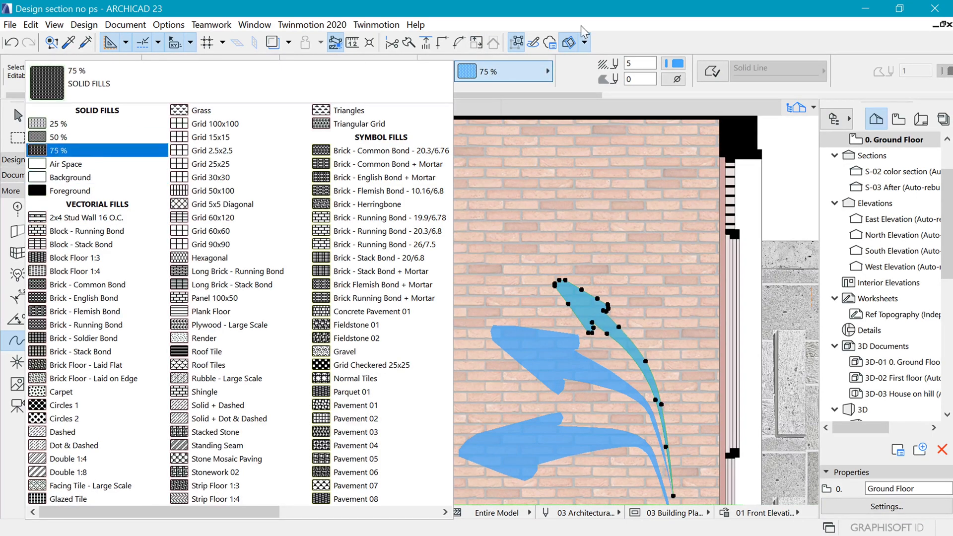
click(507, 87)
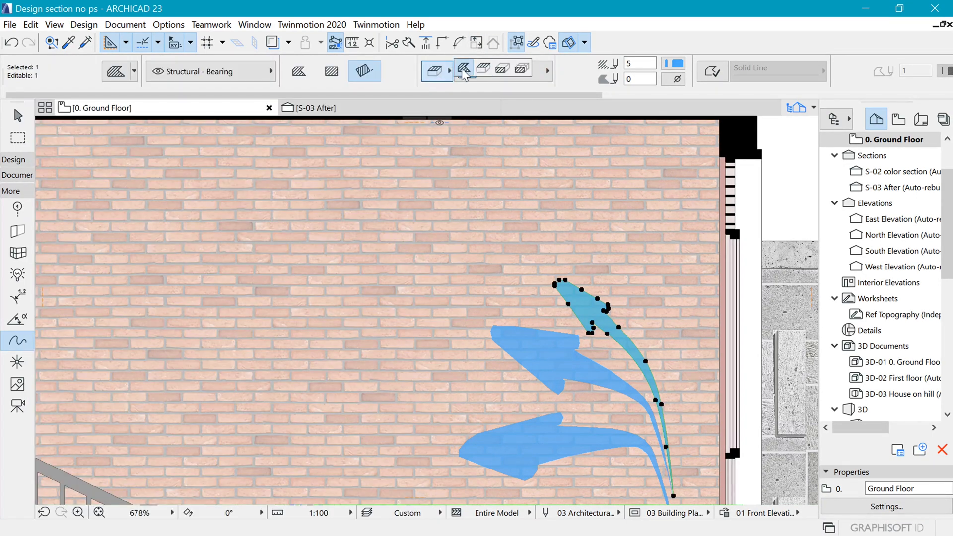
click(445, 73)
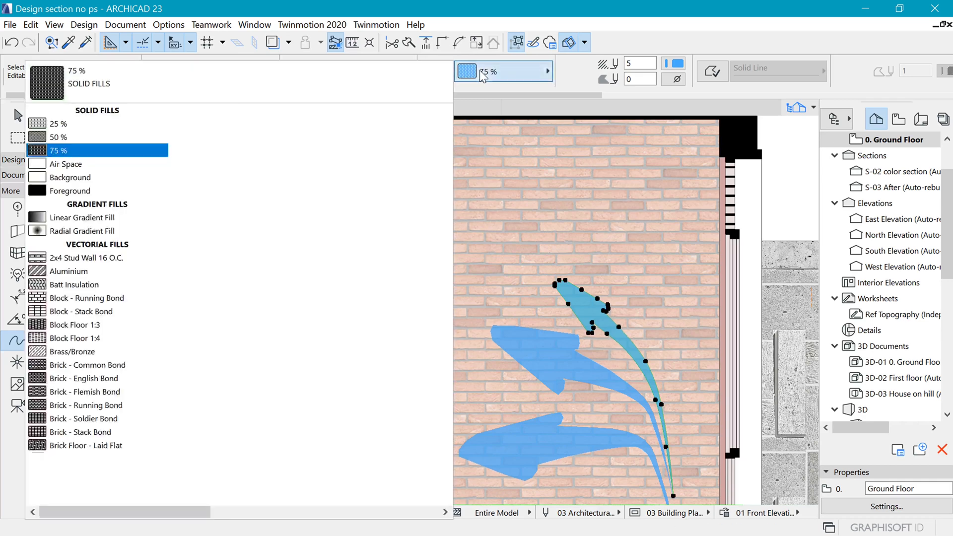
click(67, 218)
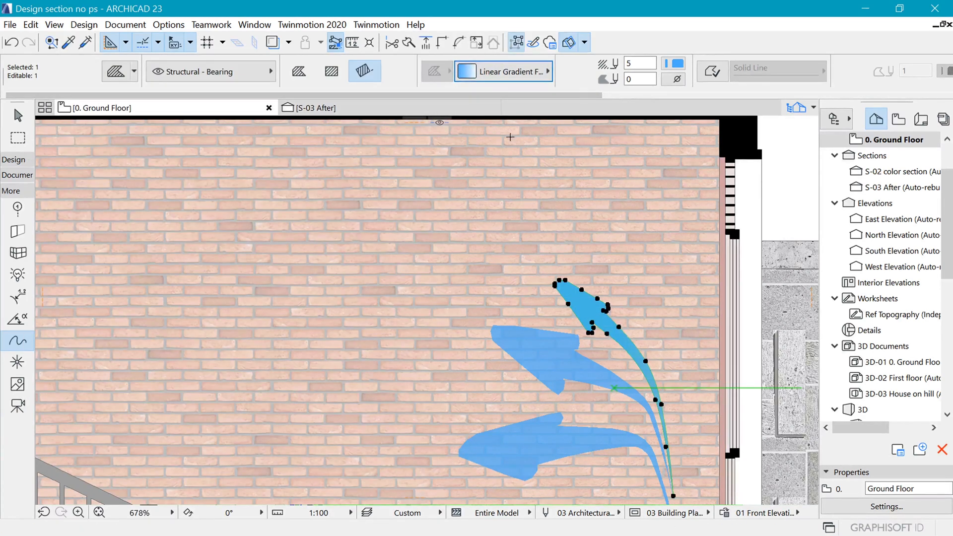
Set the arrow's gradient pens to red (20) and light blue (5), and move the gradient's reference point beside the arrowhead.
click(674, 64)
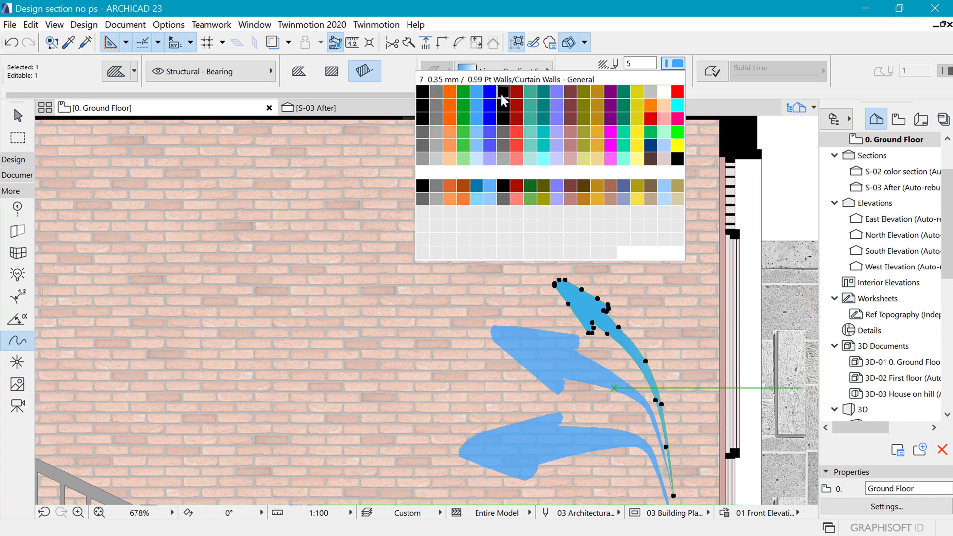
click(677, 93)
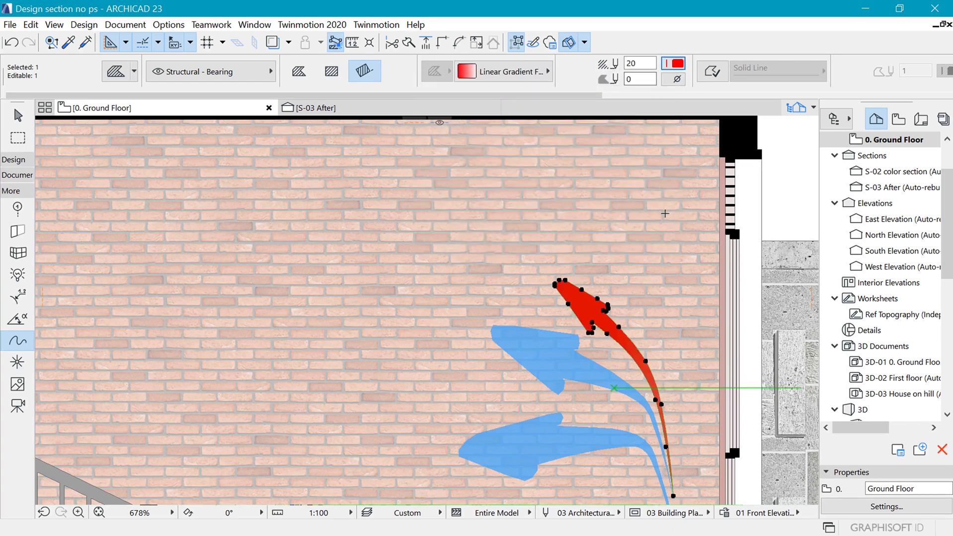
click(676, 79)
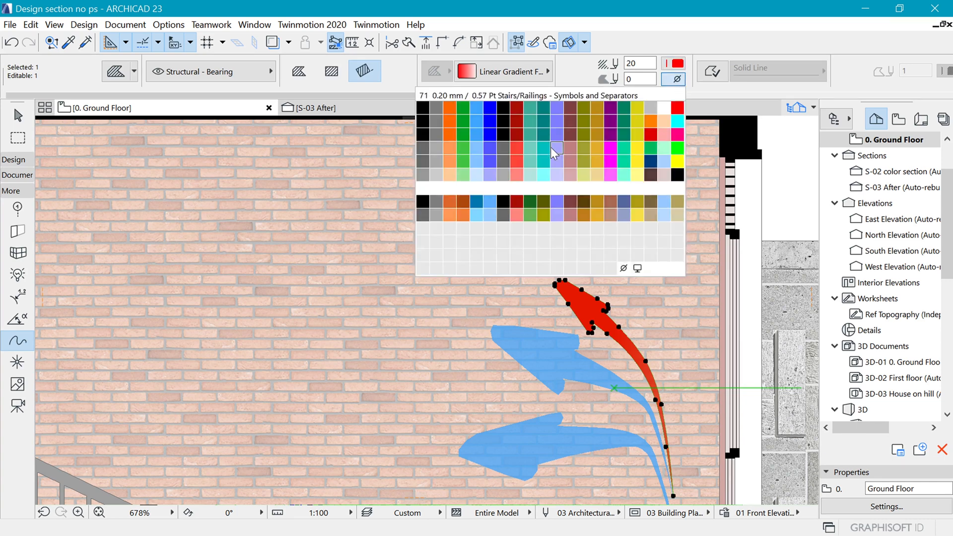
click(485, 119)
click(615, 388)
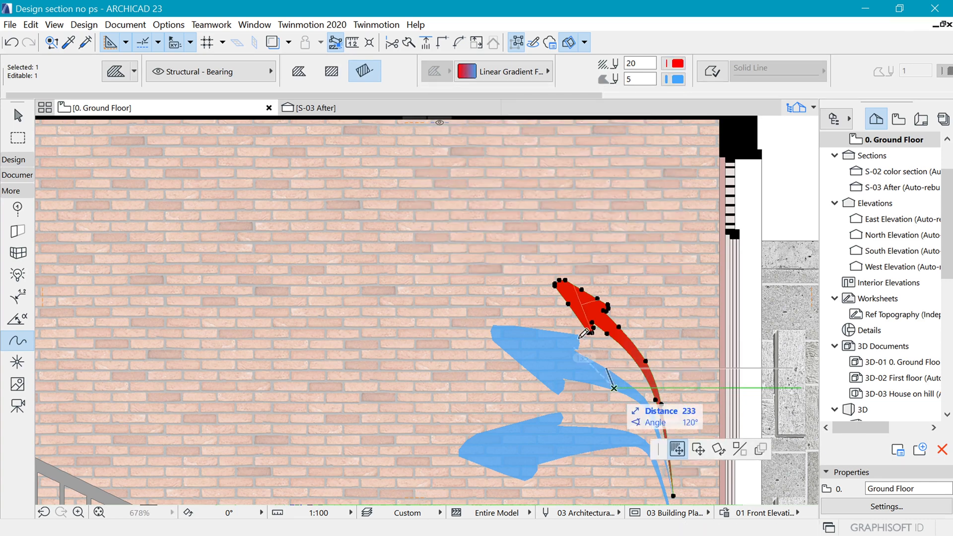
click(533, 306)
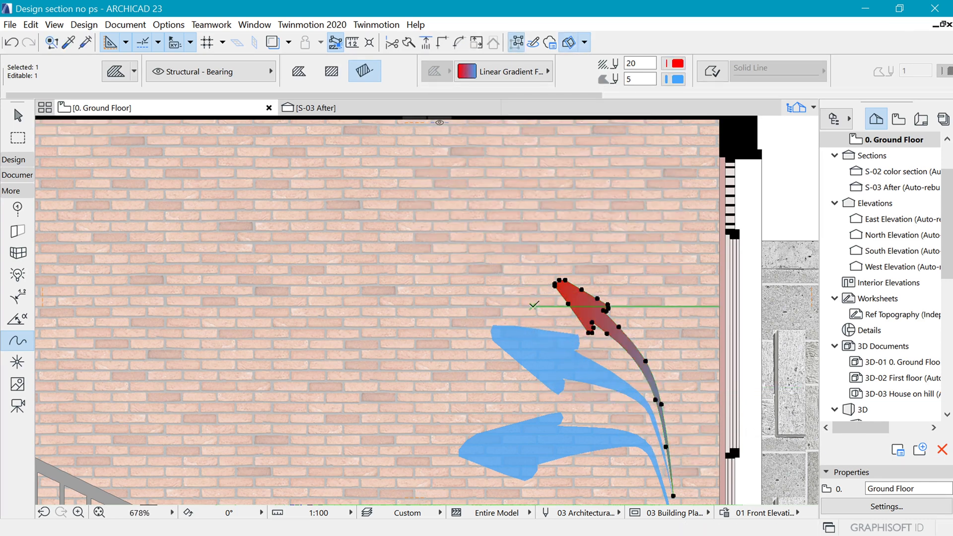
Reposition the gradient reference point of the topmost brick-wall arrow beside its head so the colors blend along the arrow, and end its selection.
key(Escape)
click(608, 305)
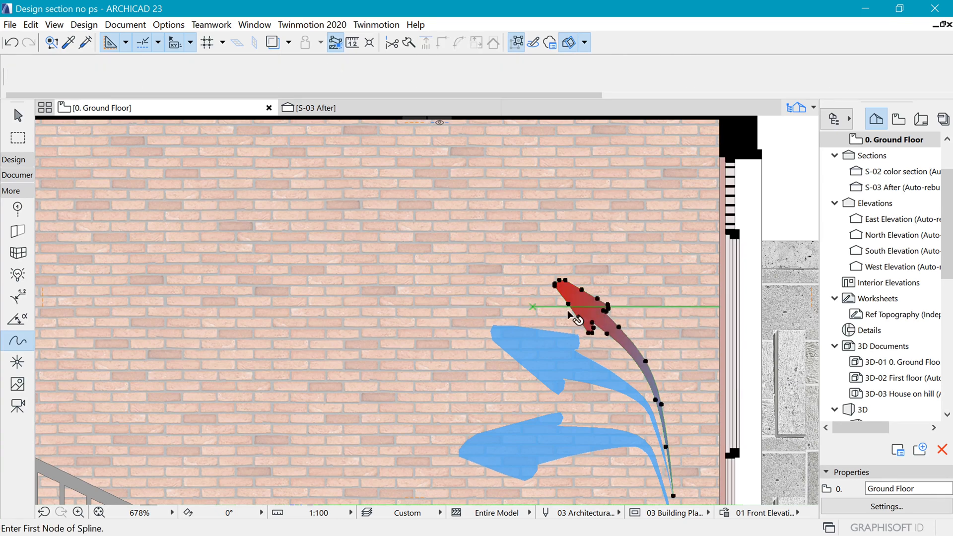
click(607, 309)
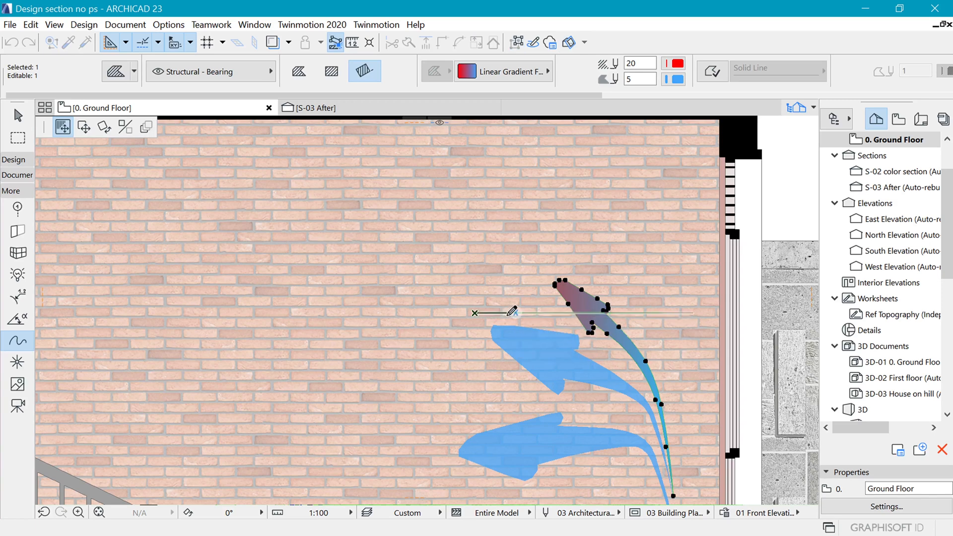
key(Escape)
key(Escape)
click(567, 353)
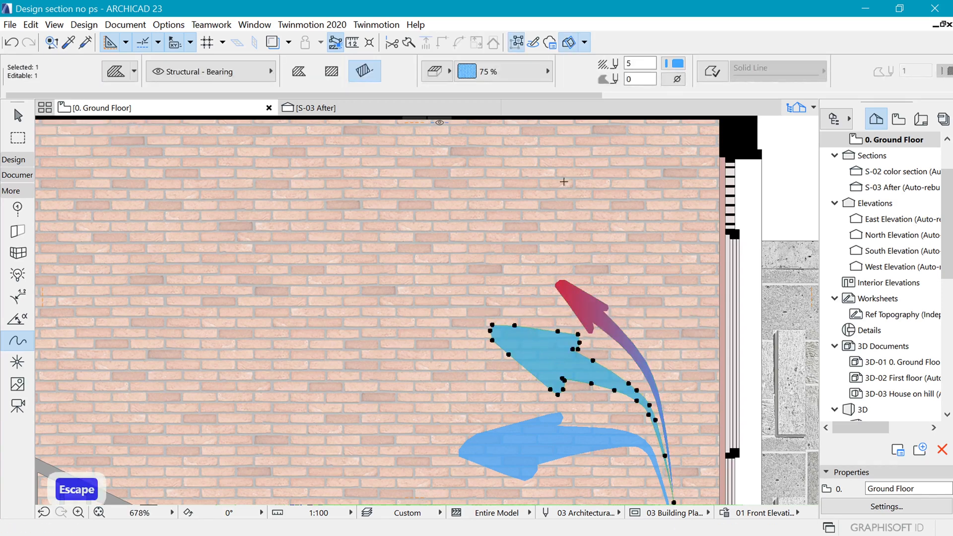
key(Escape)
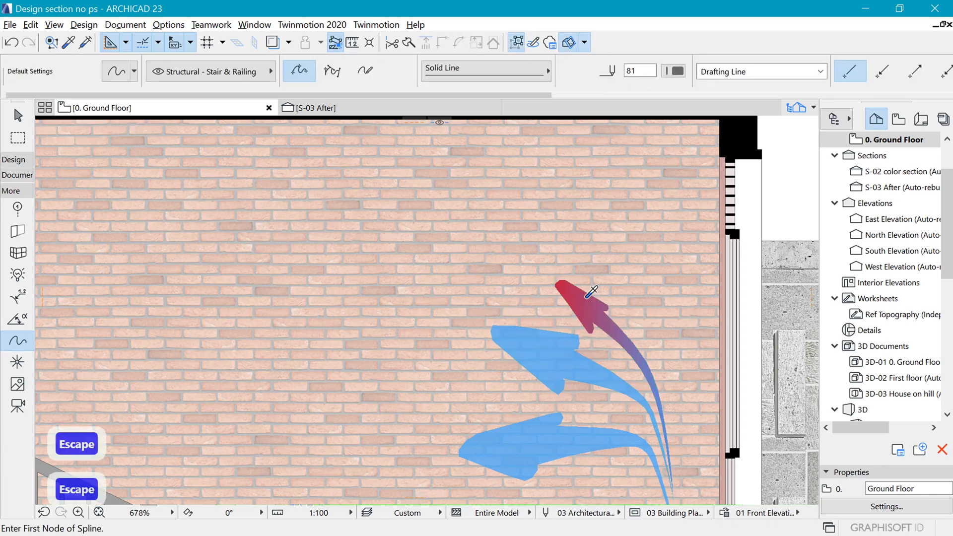
Copy the linear gradient fill settings from the topmost brick-wall arrow to the middle light blue arrow and select the middle arrow.
alt+click(591, 294)
ctrl+alt+click(539, 352)
ctrl+alt+click(535, 357)
shift+click(550, 360)
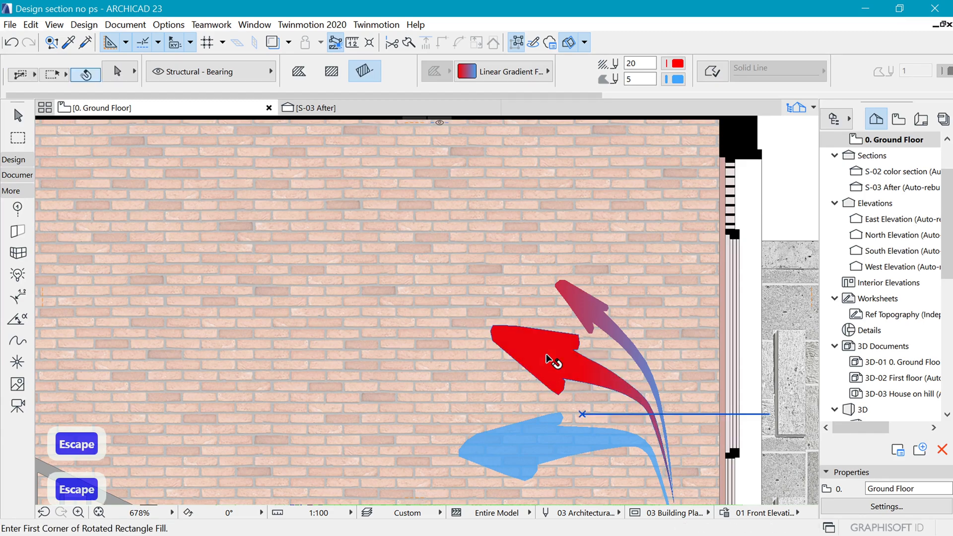
Move the middle arrow's gradient reference point beside its arrowhead so the blend runs from red to blue, and end its selection.
click(584, 413)
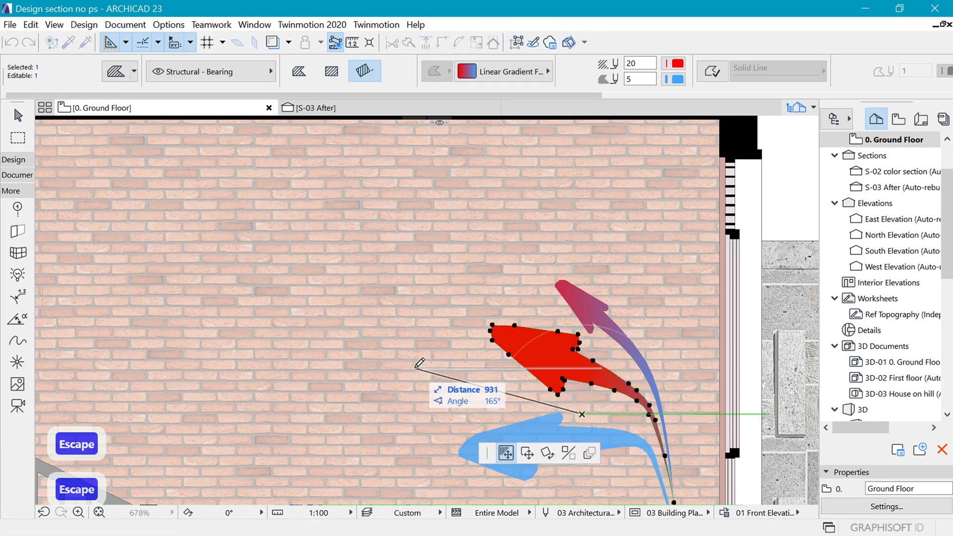
click(471, 379)
scroll(564, 228, down, 5)
scroll(566, 330, up, 4)
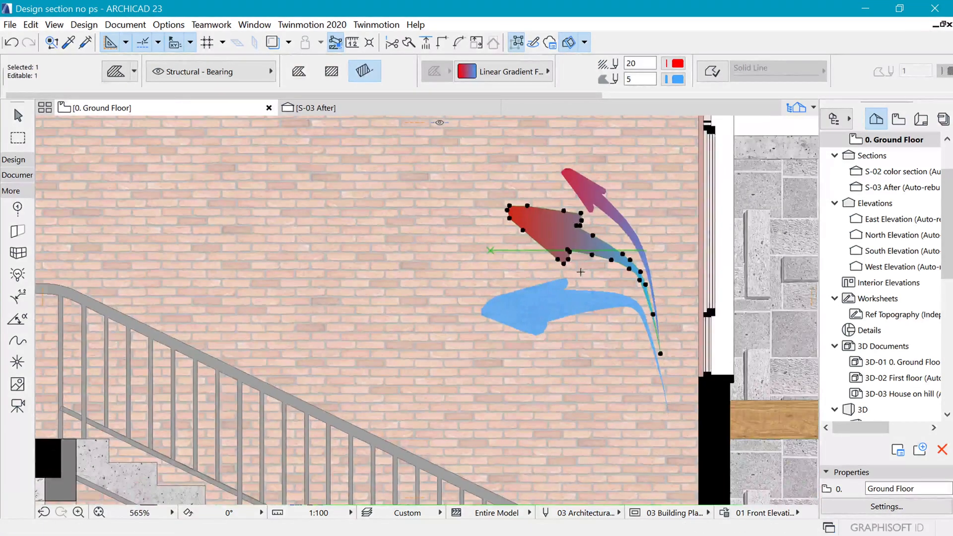
scroll(581, 263, up, 1)
key(Escape)
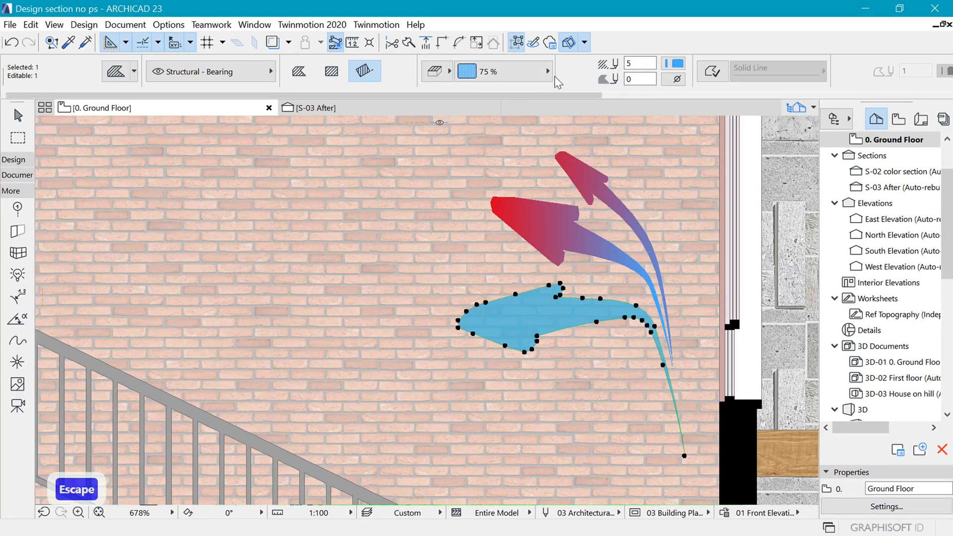
Transfer the red-to-blue gradient fill to the lowest brick-wall arrow and move its reference point beside the arrowhead.
alt+click(556, 245)
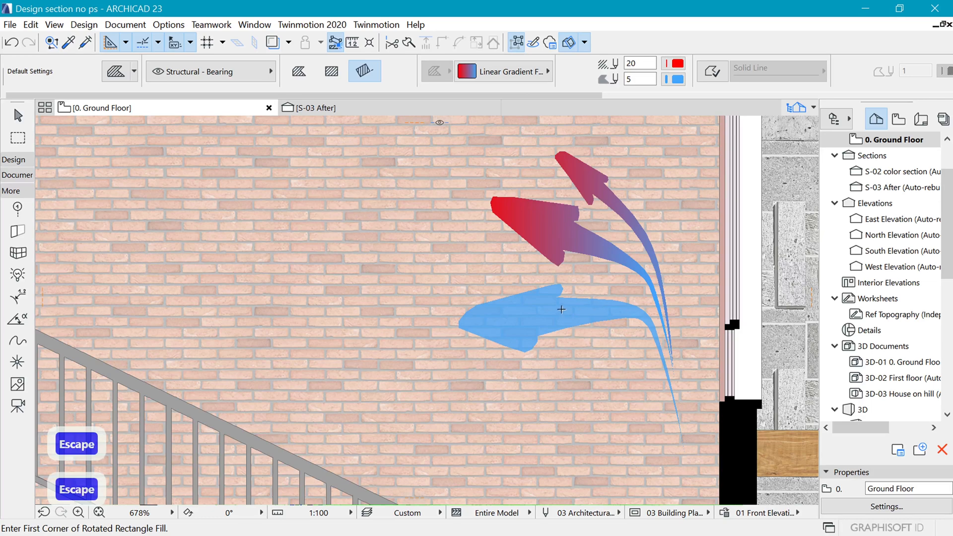
ctrl+alt+click(536, 311)
shift+click(560, 318)
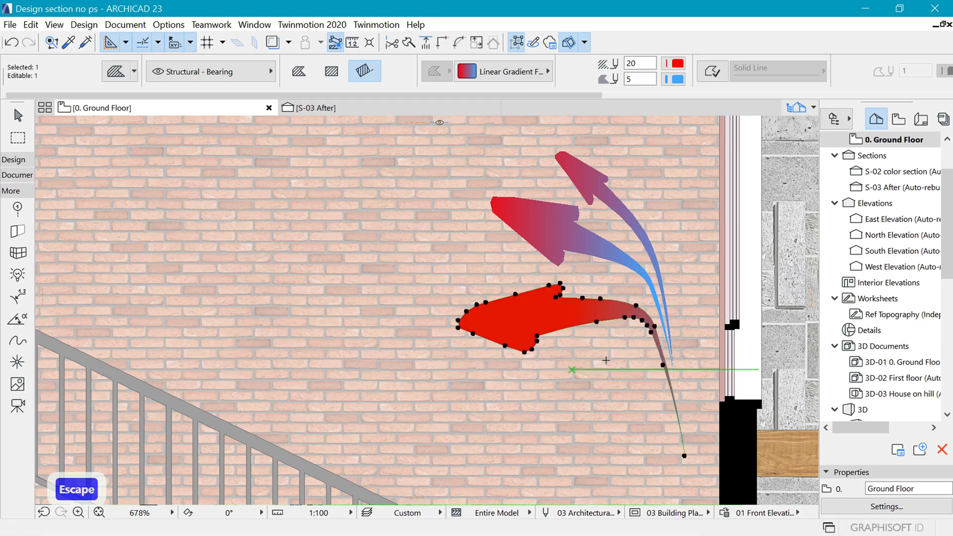
click(572, 370)
click(436, 349)
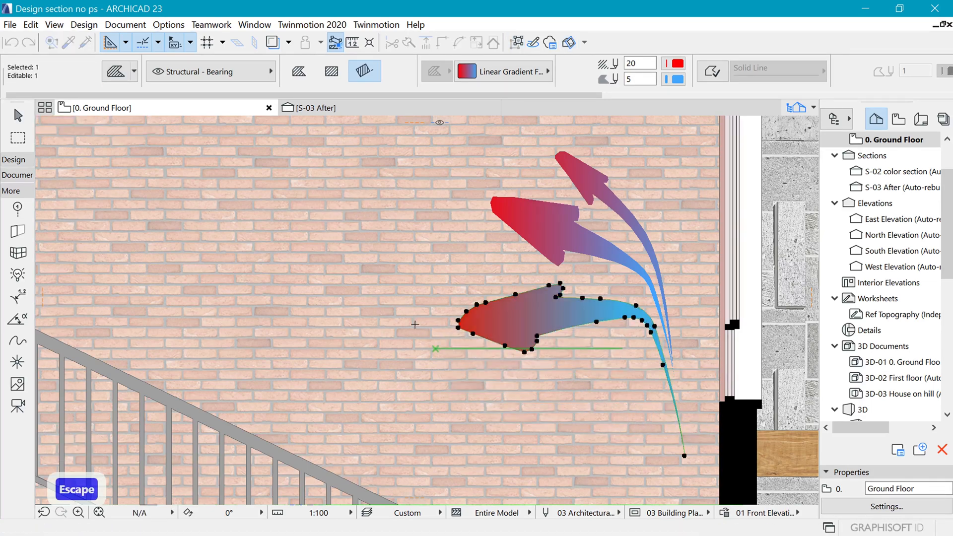
scroll(594, 332, down, 5)
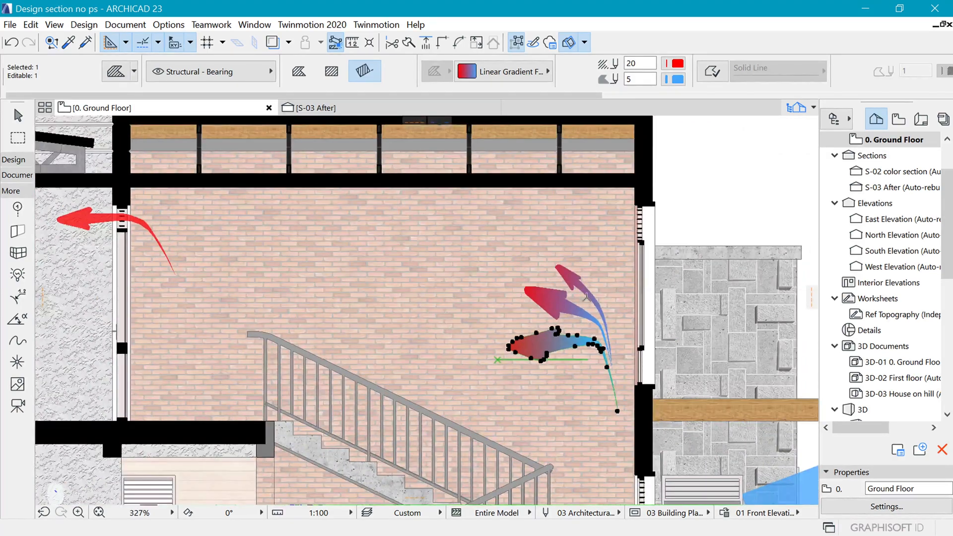
key(Escape)
Apply the red-to-blue gradient fill settings to the red arrow passing through the upper opening between the plaster and brick walls.
scroll(593, 337, down, 3)
scroll(598, 357, up, 2)
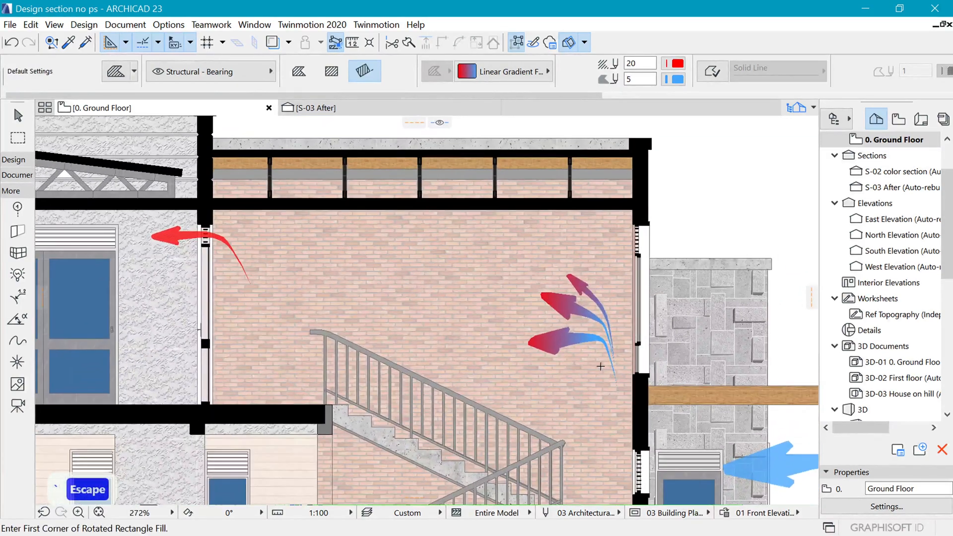
scroll(600, 366, down, 3)
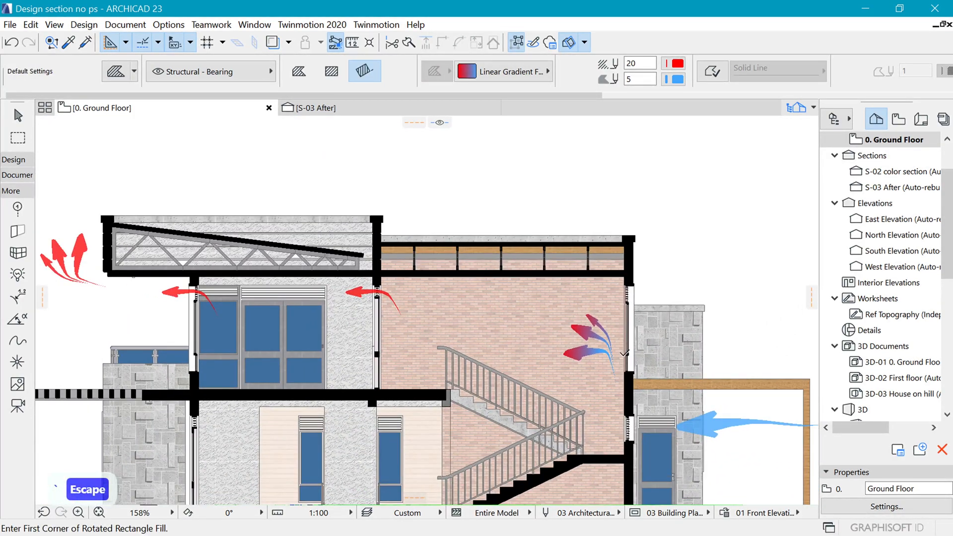
scroll(374, 285, up, 5)
click(324, 317)
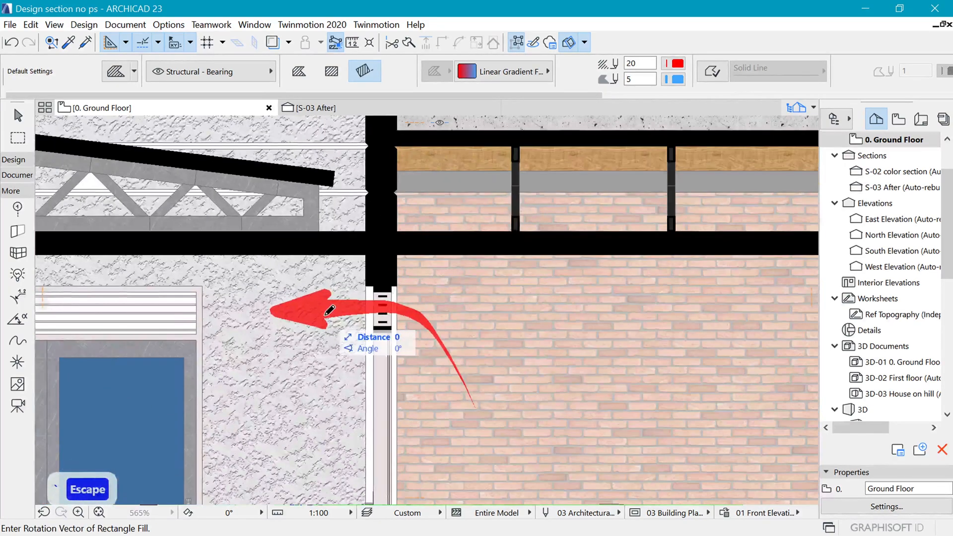
key(Escape)
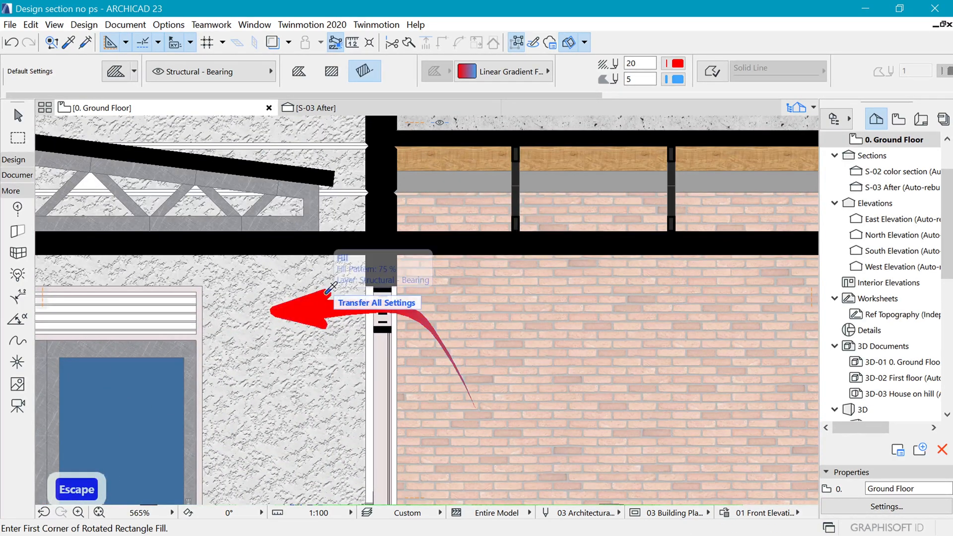
scroll(325, 293, up, 2)
shift+click(325, 316)
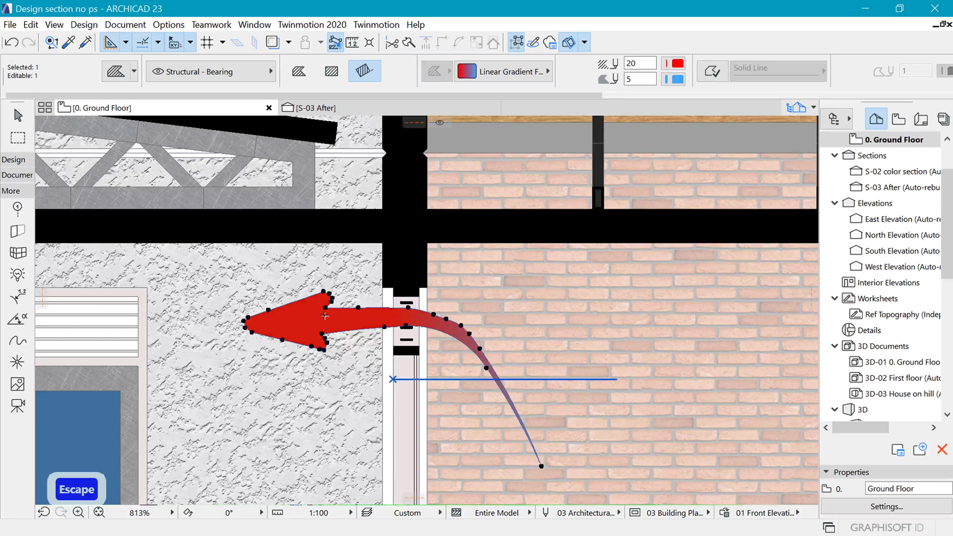
Move this arrow's gradient reference point beside its arrowhead so the tail turns blue, and end its selection.
click(394, 380)
click(265, 351)
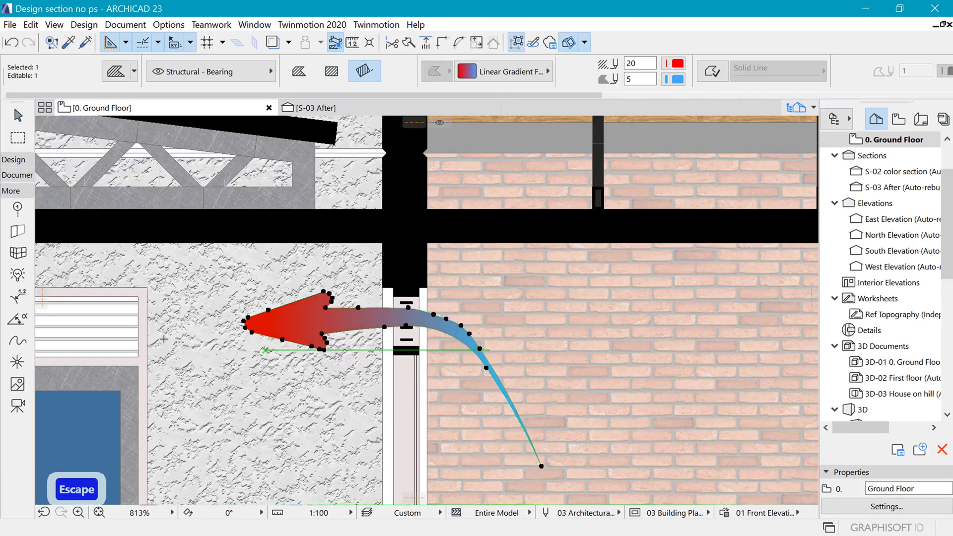
click(265, 350)
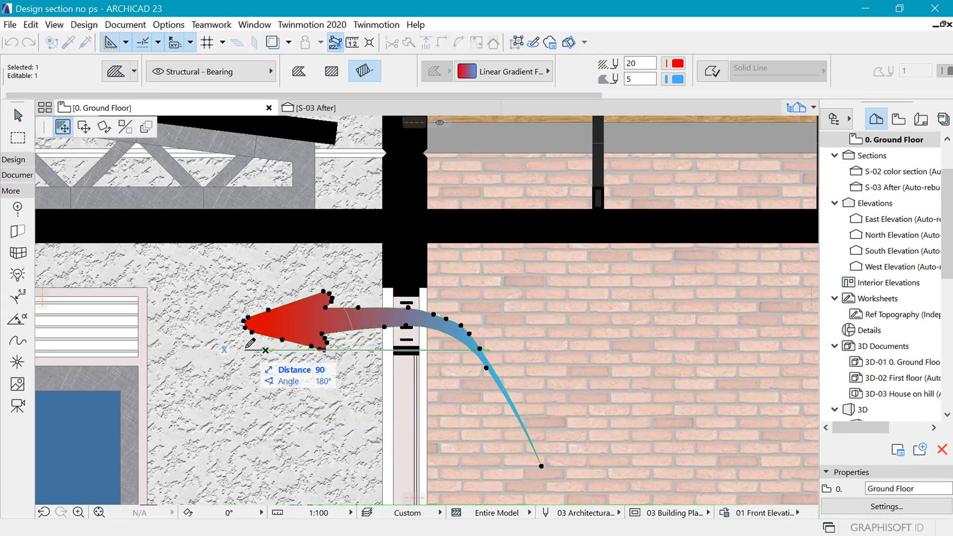
click(244, 351)
click(245, 350)
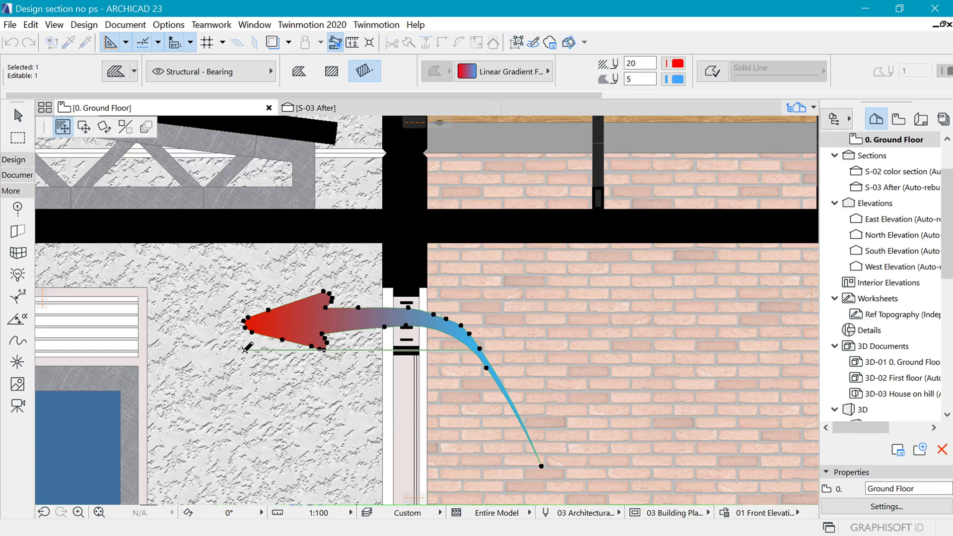
click(244, 350)
scroll(427, 259, down, 2)
key(Escape)
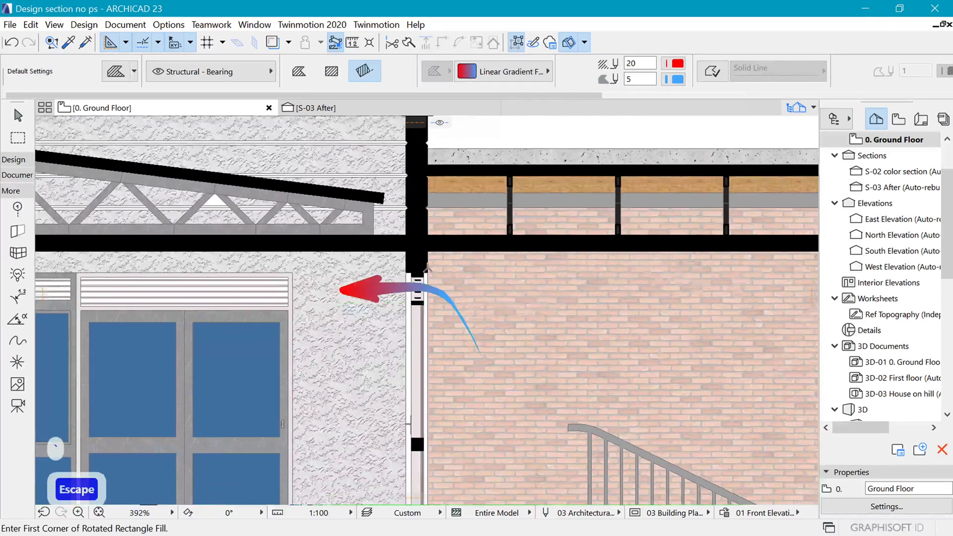
Set the default fill to Linear Gradient Fill with black pen 1 as foreground and transparent (0) as background.
scroll(482, 243, down, 5)
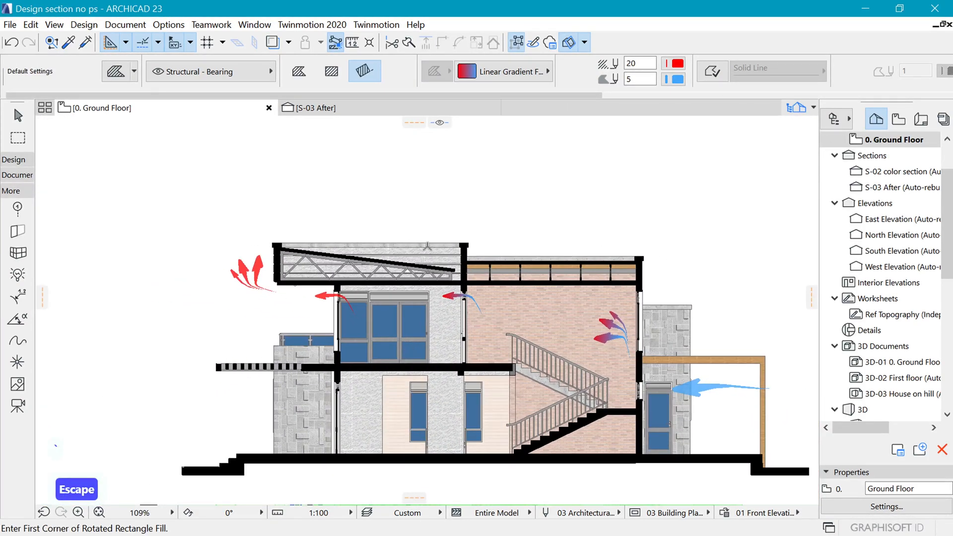
scroll(443, 258, down, 2)
scroll(471, 266, up, 2)
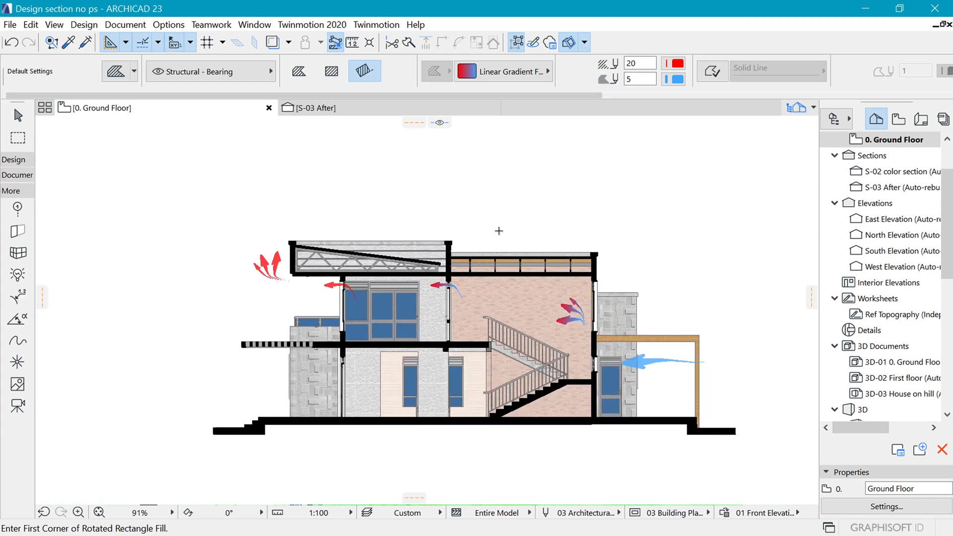
scroll(473, 246, down, 5)
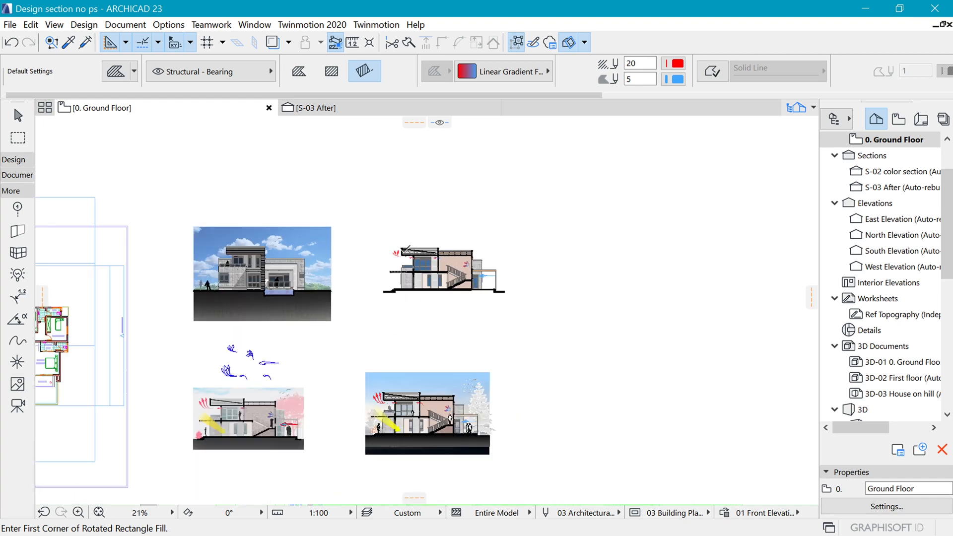
scroll(421, 395, up, 1)
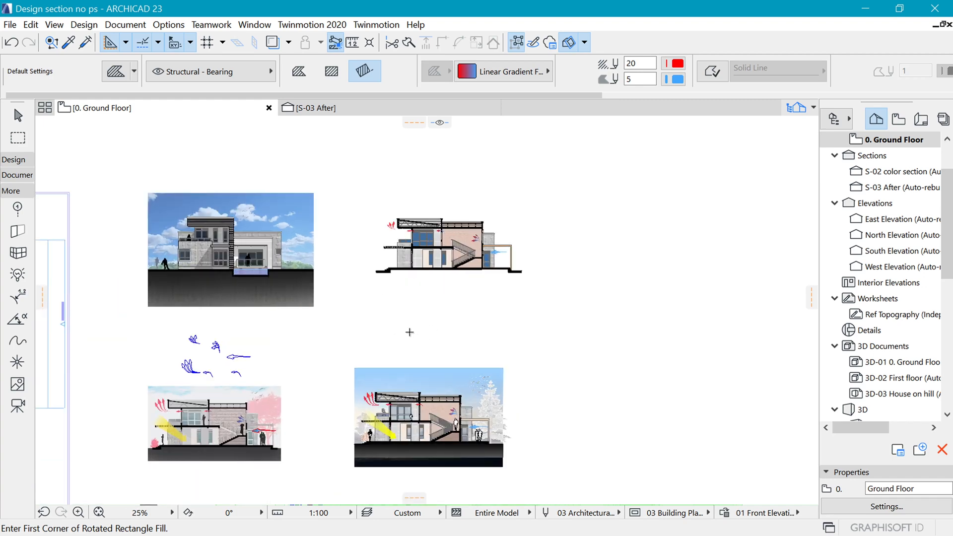
scroll(451, 247, up, 4)
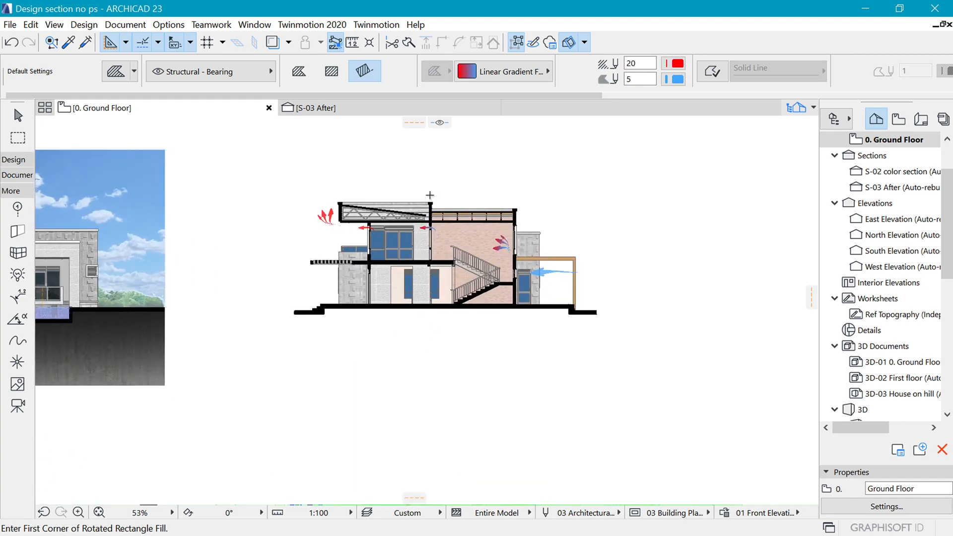
click(502, 71)
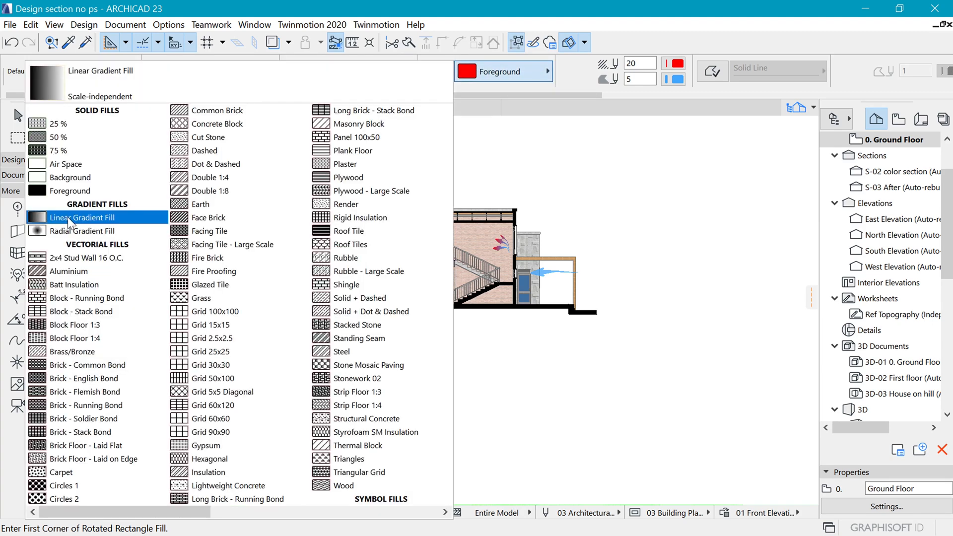
click(67, 217)
click(677, 63)
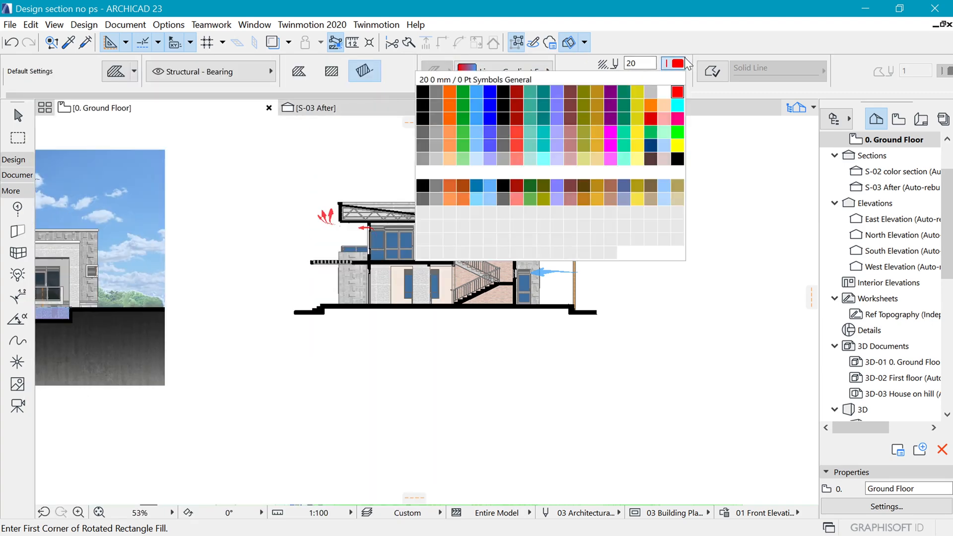
click(422, 93)
click(673, 79)
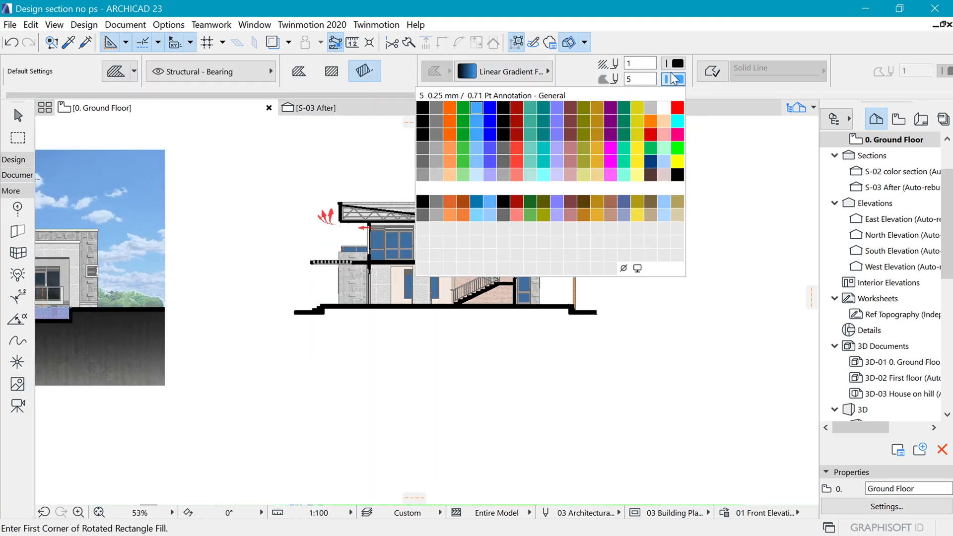
click(624, 268)
Draw a rectangular gradient fill beneath the section, spanning the full width of the ground line between its outer ends.
click(626, 263)
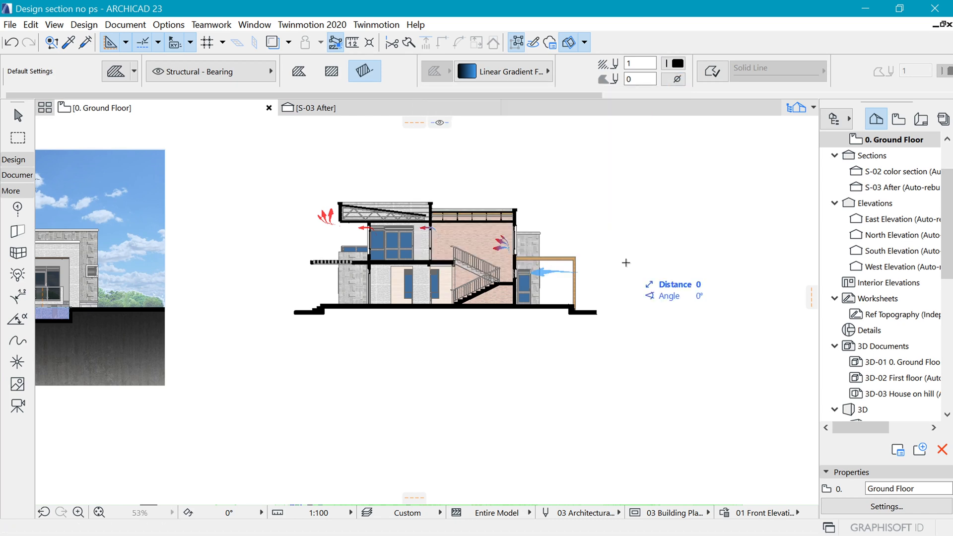
scroll(627, 268, up, 3)
key(Escape)
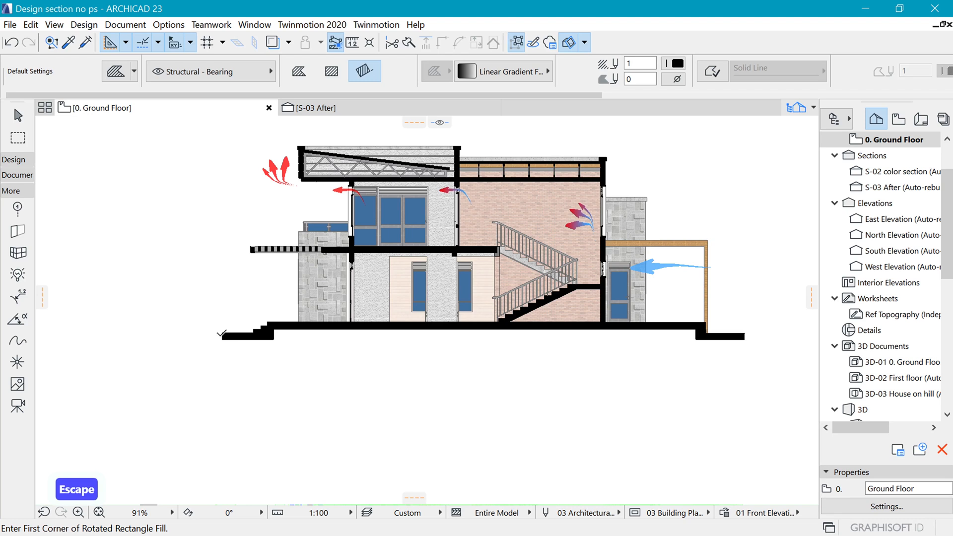
click(222, 333)
click(744, 333)
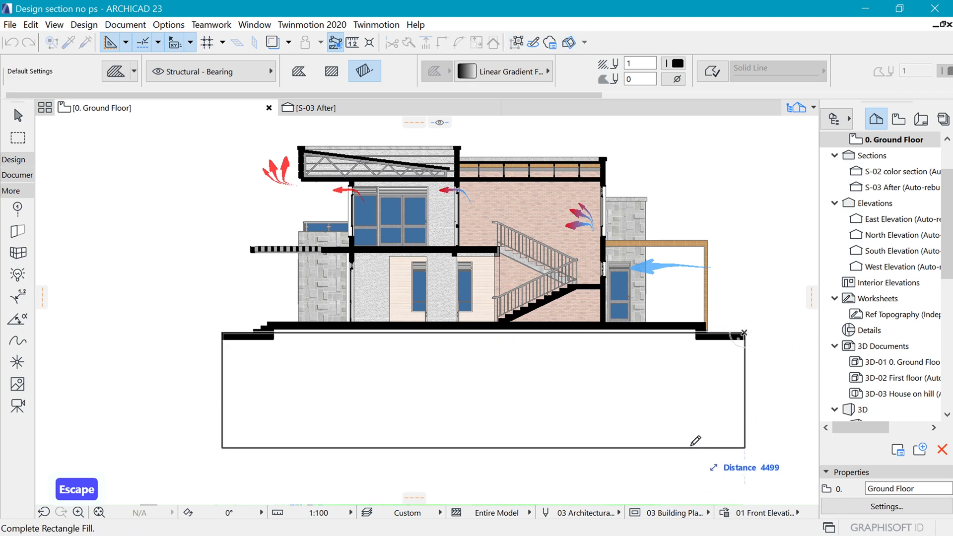
click(744, 430)
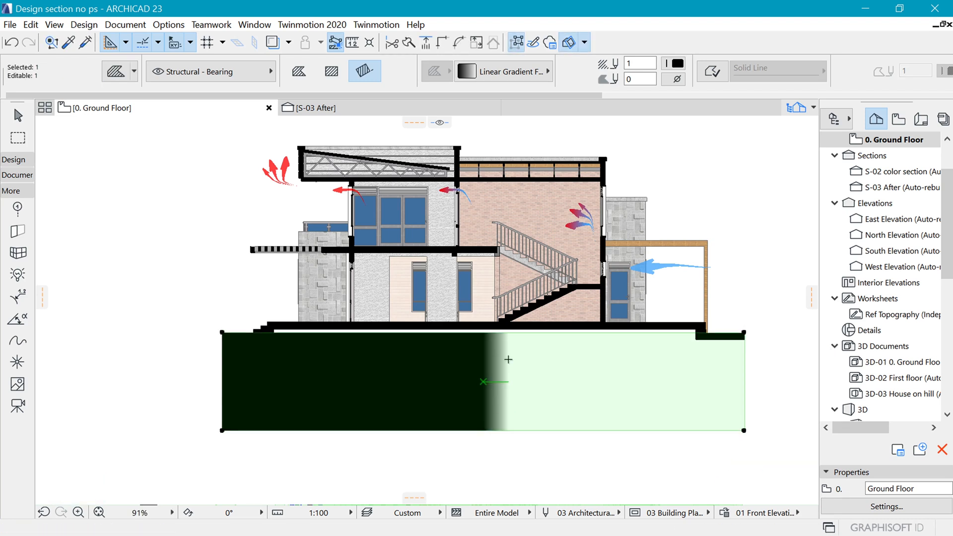
Extend the ground fill up to the floor slab by adding a rectangle spanning from the outer steps to the pergola post.
click(480, 331)
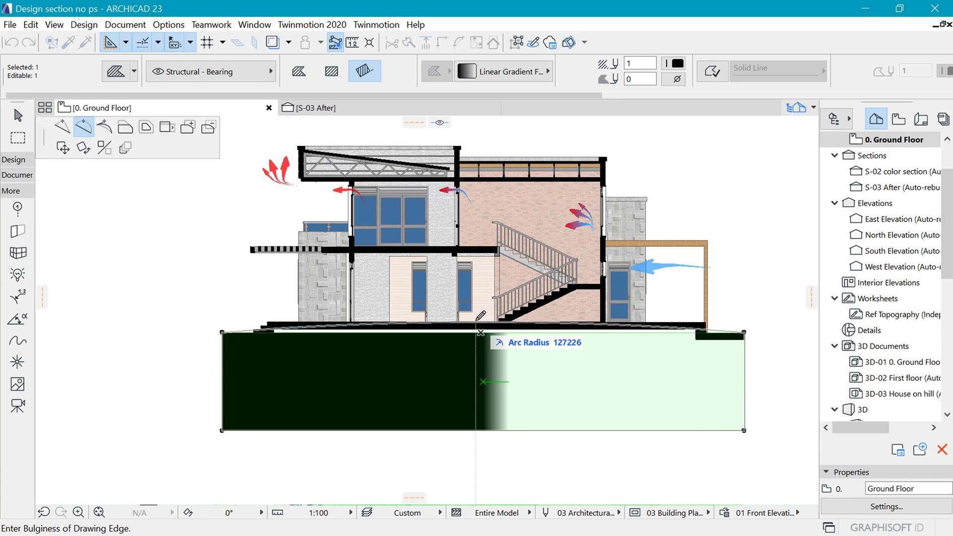
click(188, 127)
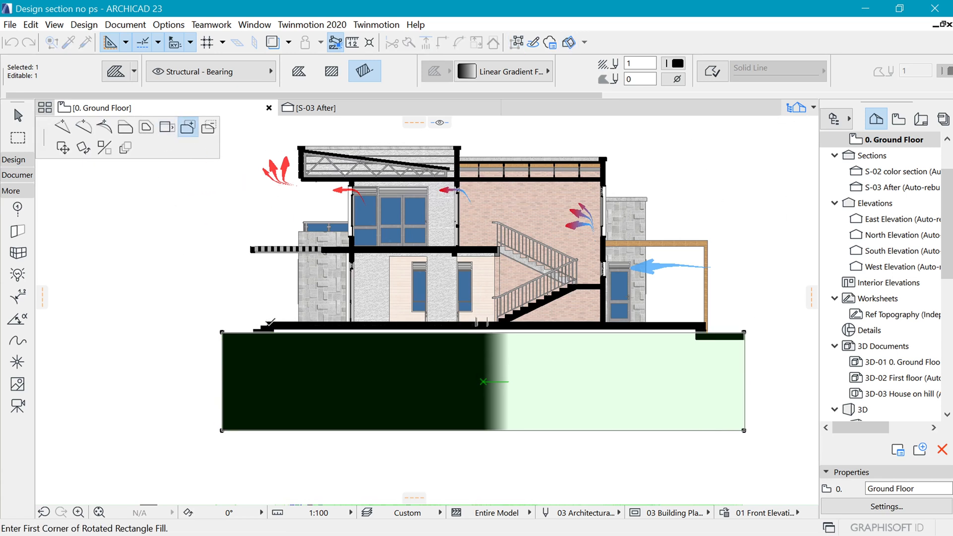
click(268, 322)
click(709, 319)
click(720, 362)
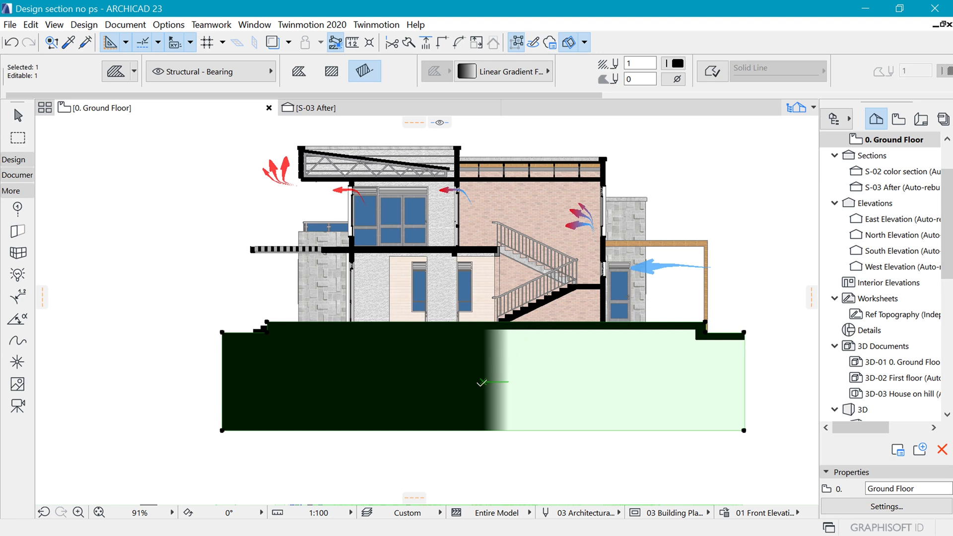
Turn the ground fill's gradient vertical, fading downward from just under the floor slab to just below the fill's lower edge.
click(483, 457)
click(483, 381)
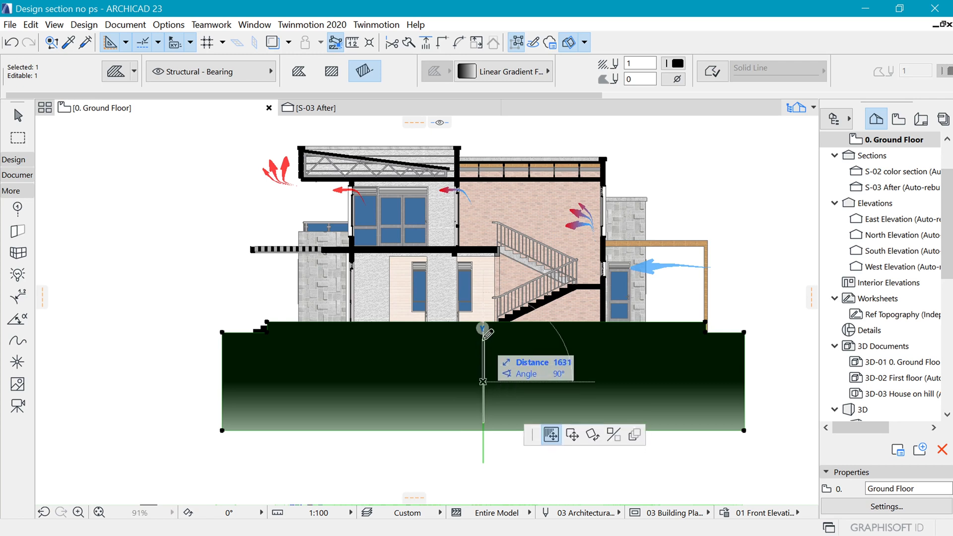
click(483, 337)
click(482, 425)
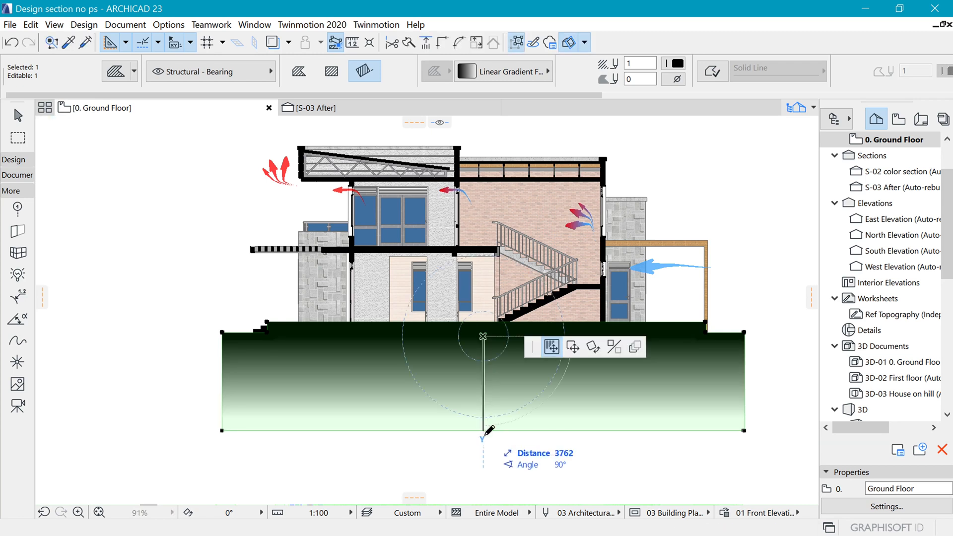
click(483, 443)
Lengthen the ground fill's gradient by moving its start above the floor slab and its end well below the fill.
click(483, 337)
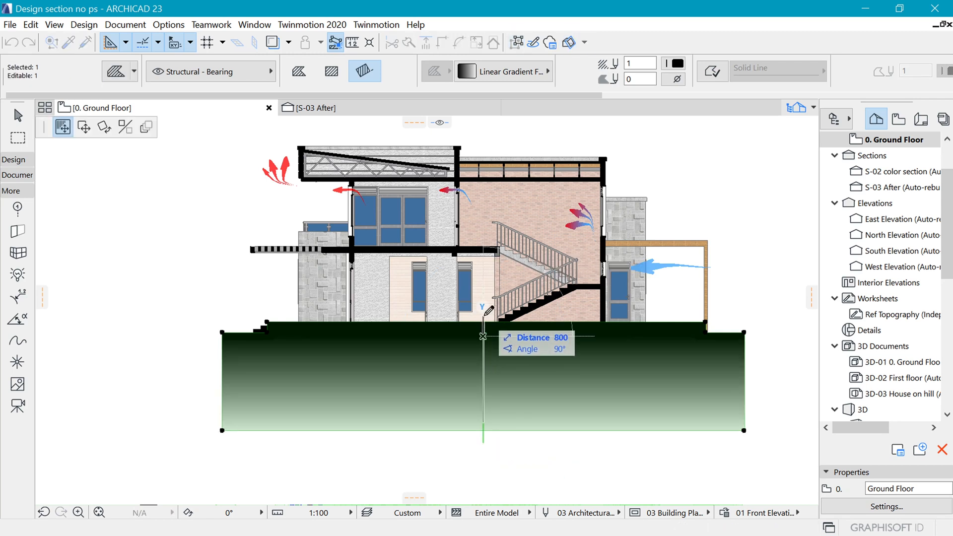
click(483, 316)
click(483, 421)
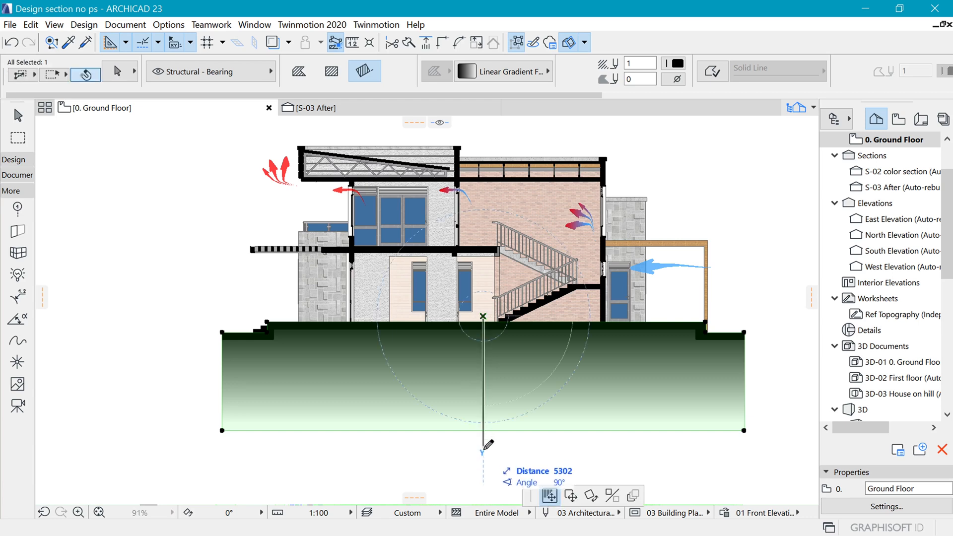
click(484, 464)
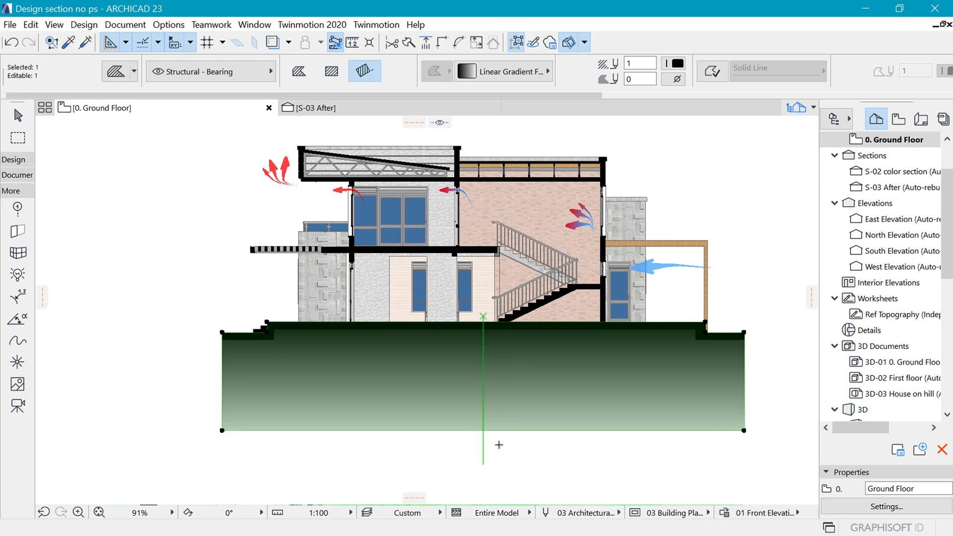
click(483, 464)
click(483, 485)
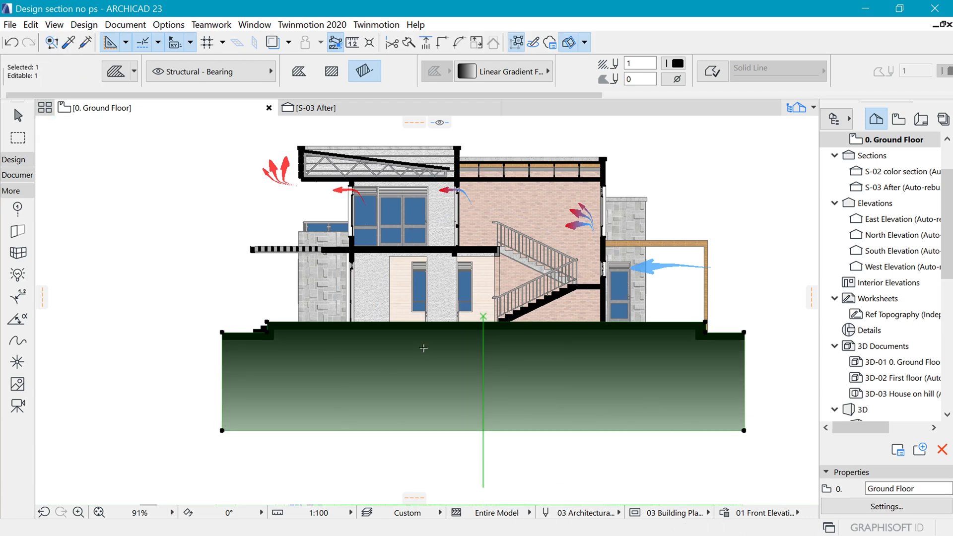
Raise the ground fill's lower edge to make the fill shallower, and end its selection.
scroll(423, 348, down, 3)
scroll(516, 320, up, 2)
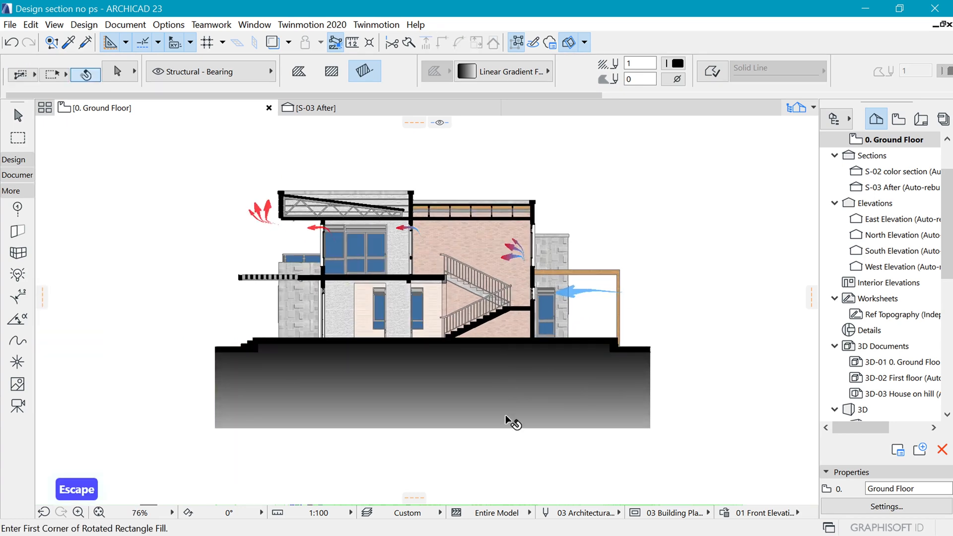
click(499, 398)
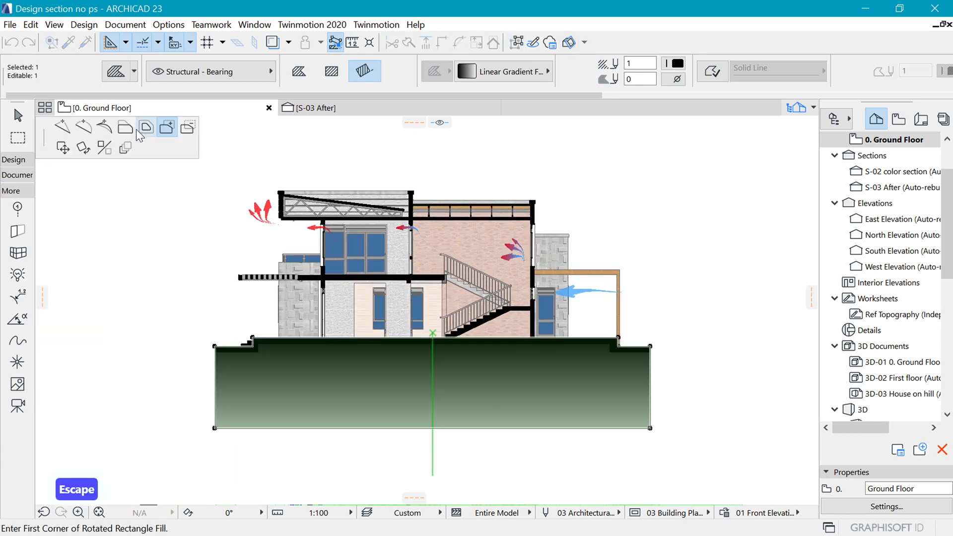
click(514, 402)
key(Escape)
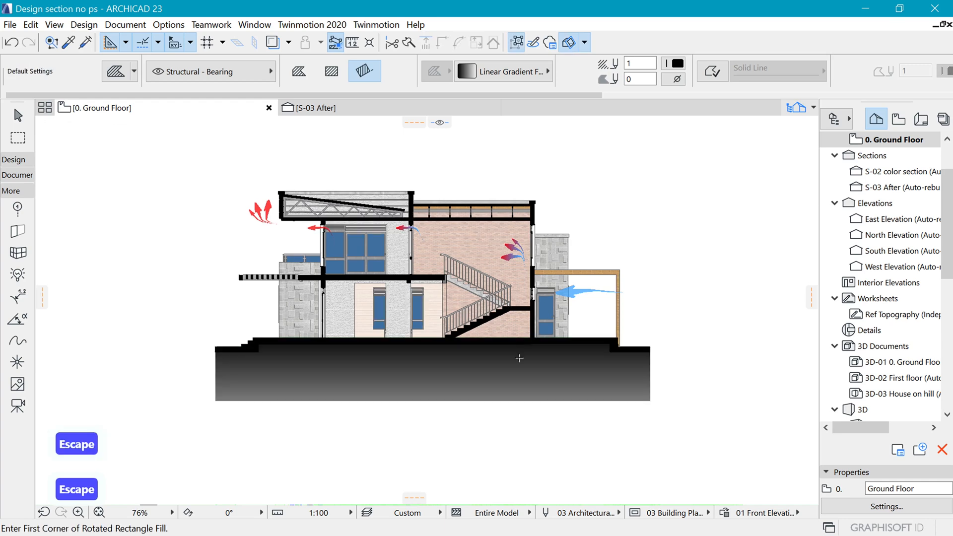
Find the yellow sunlight arrow in the reference section and keep Linear Gradient Fill as the default fill type.
scroll(519, 358, up, 2)
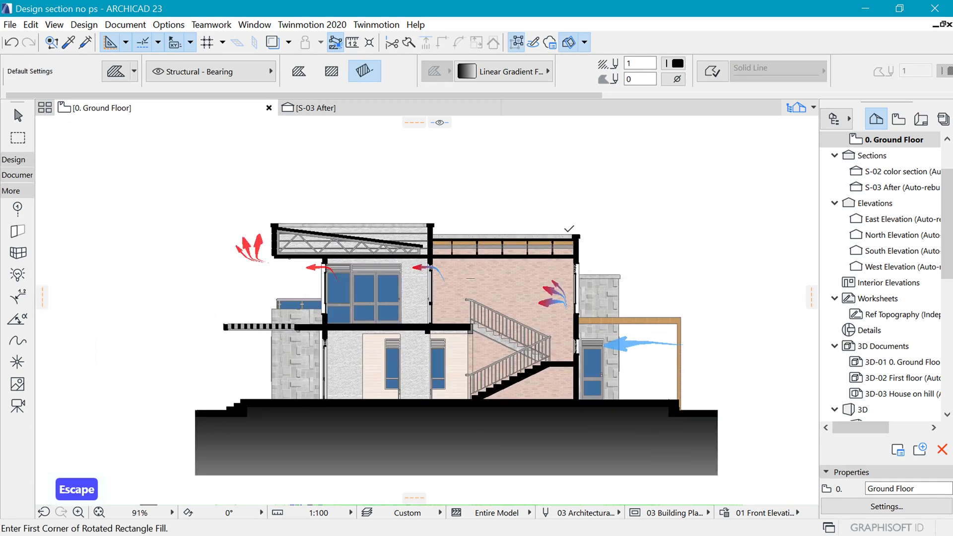
scroll(540, 169, down, 2)
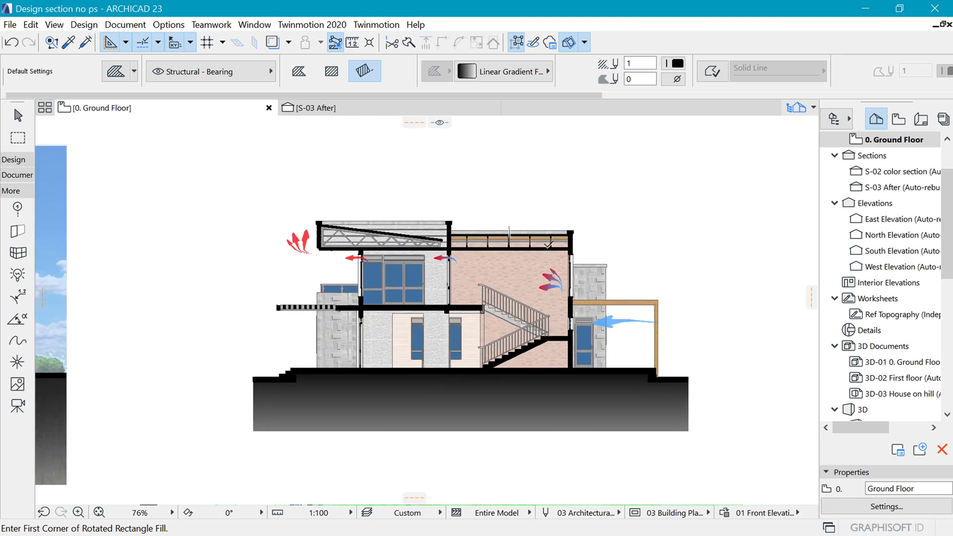
scroll(509, 219, down, 3)
scroll(474, 218, down, 1)
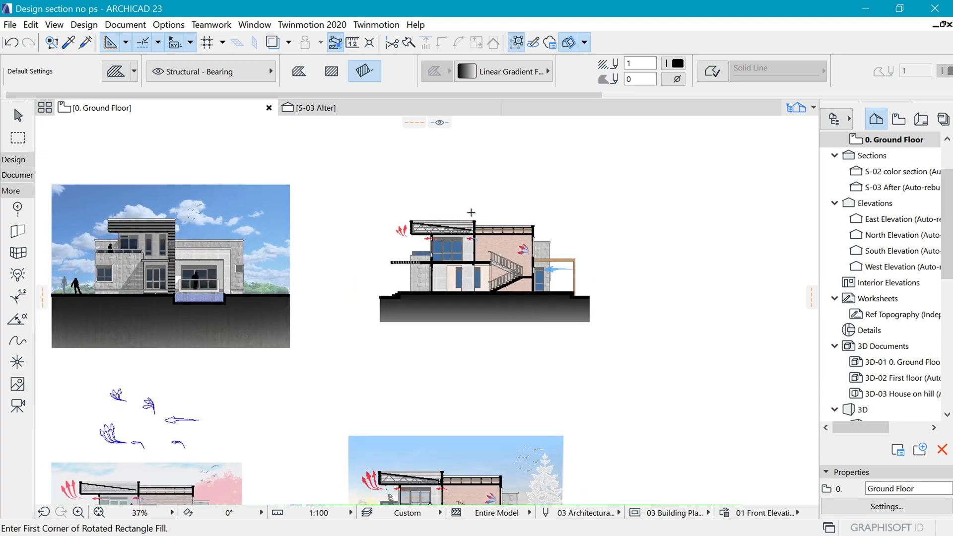
scroll(471, 213, down, 4)
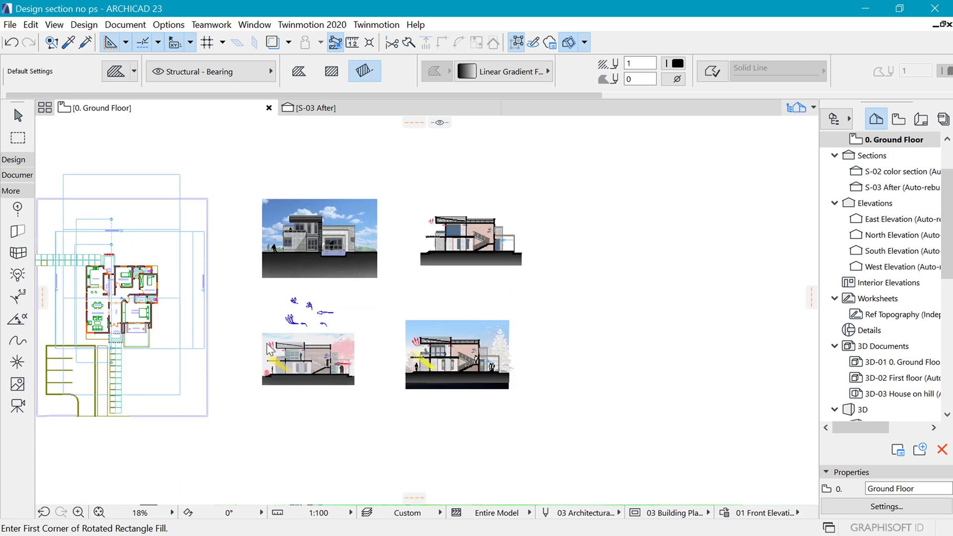
scroll(270, 349, up, 13)
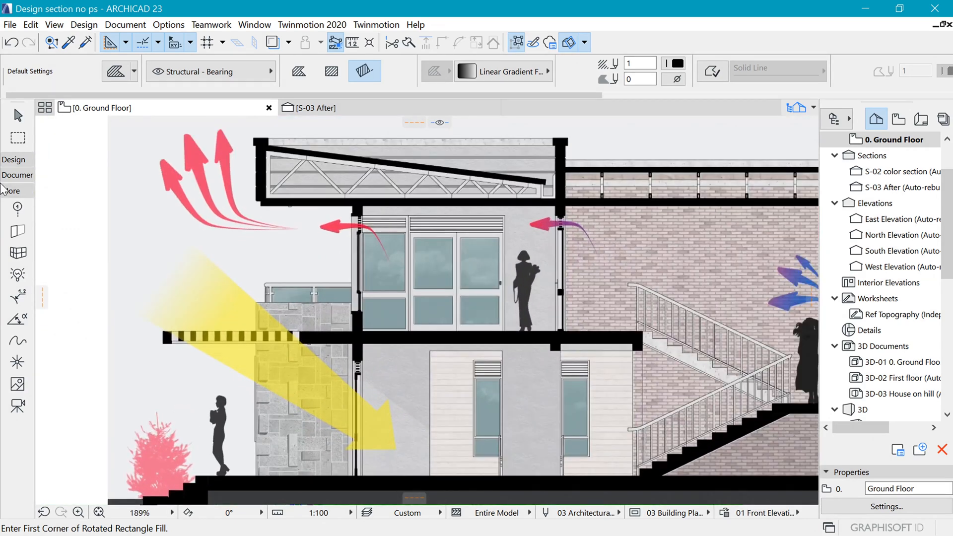
click(2, 188)
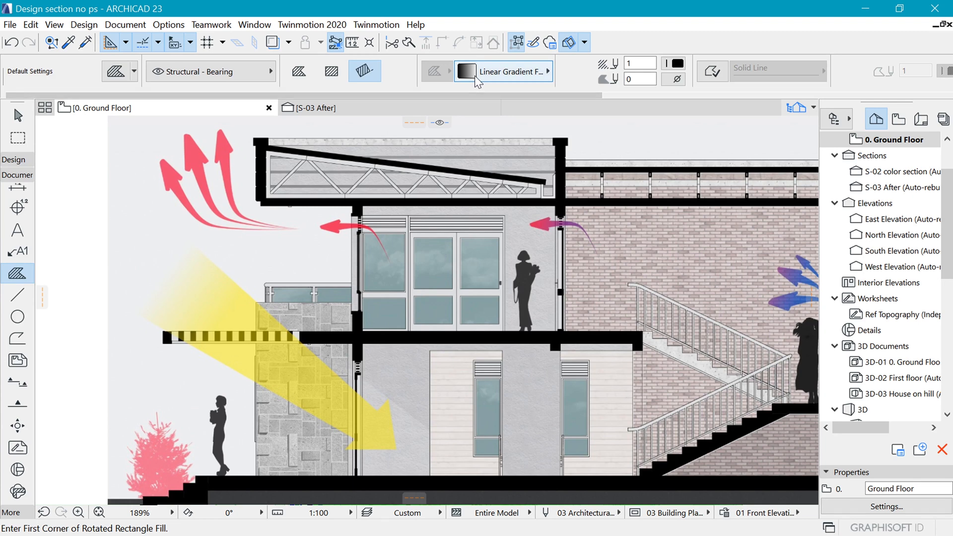
click(539, 71)
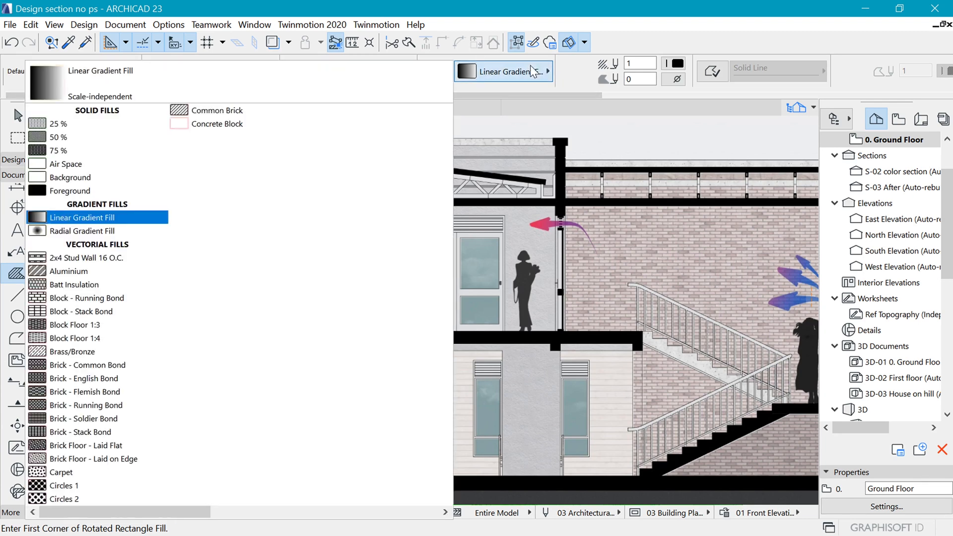
click(501, 74)
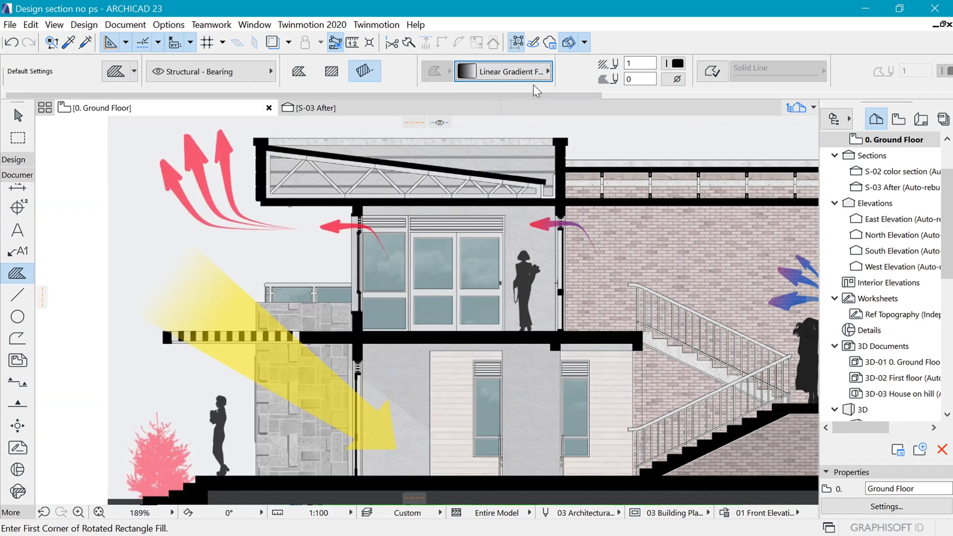
click(200, 248)
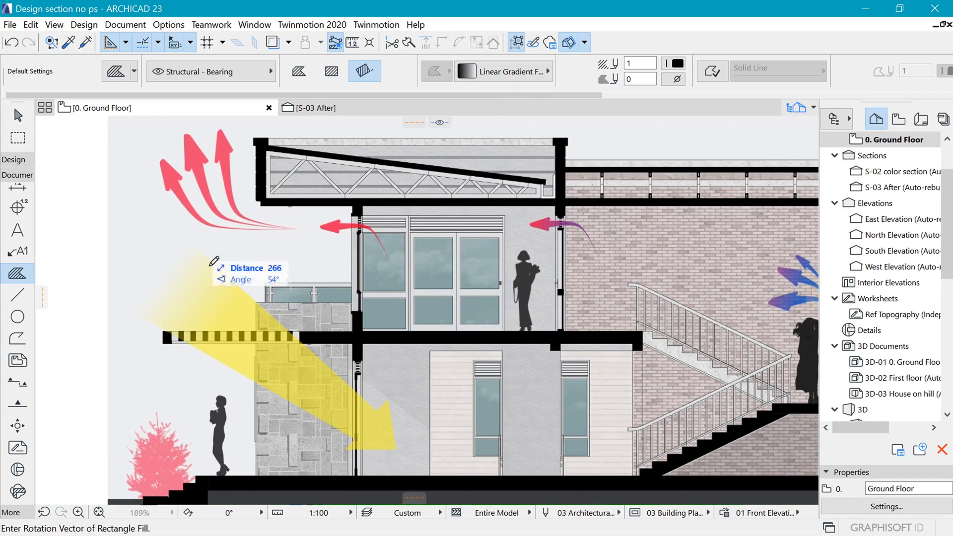
scroll(427, 442, up, 2)
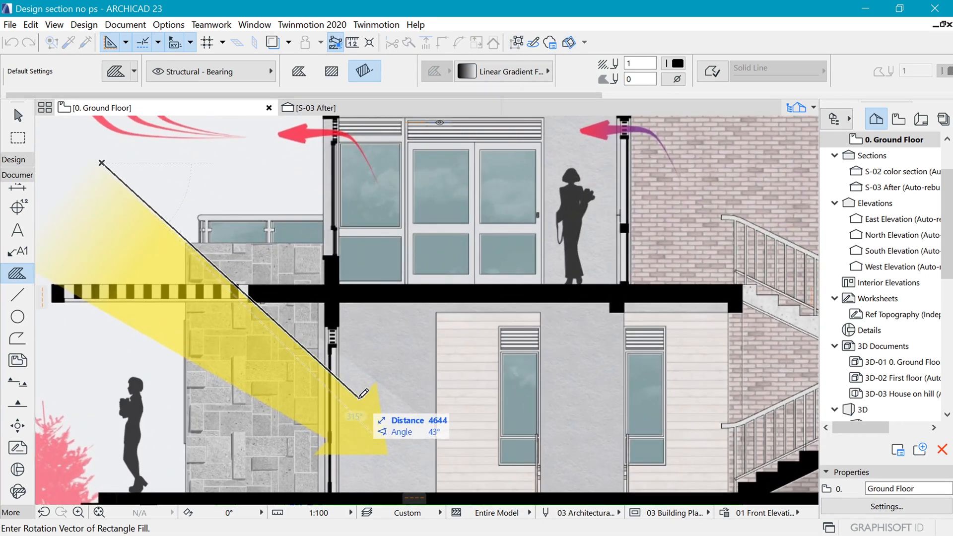
click(359, 397)
Trace the yellow sunlight arrow in the reference section with a closed seven-point fill, using the polygonal geometry method.
click(299, 71)
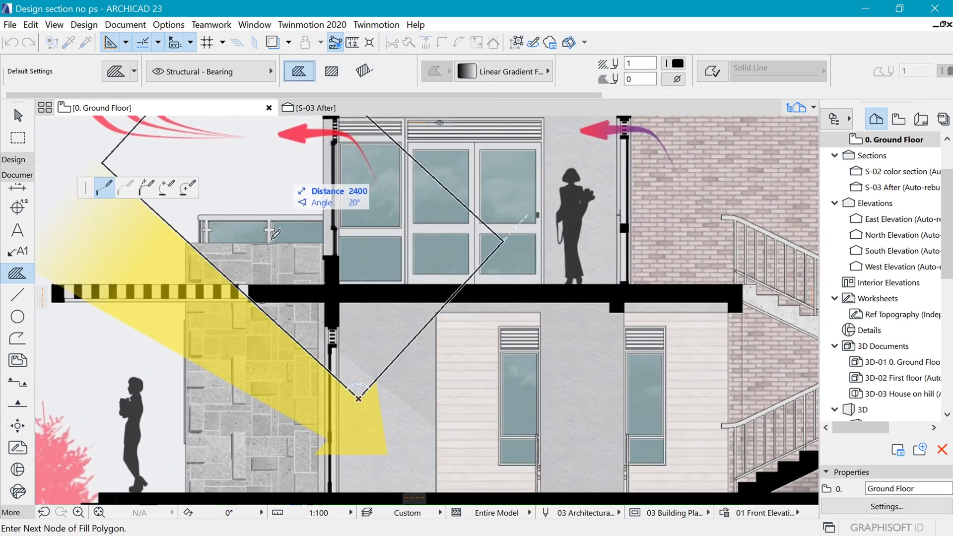
click(362, 396)
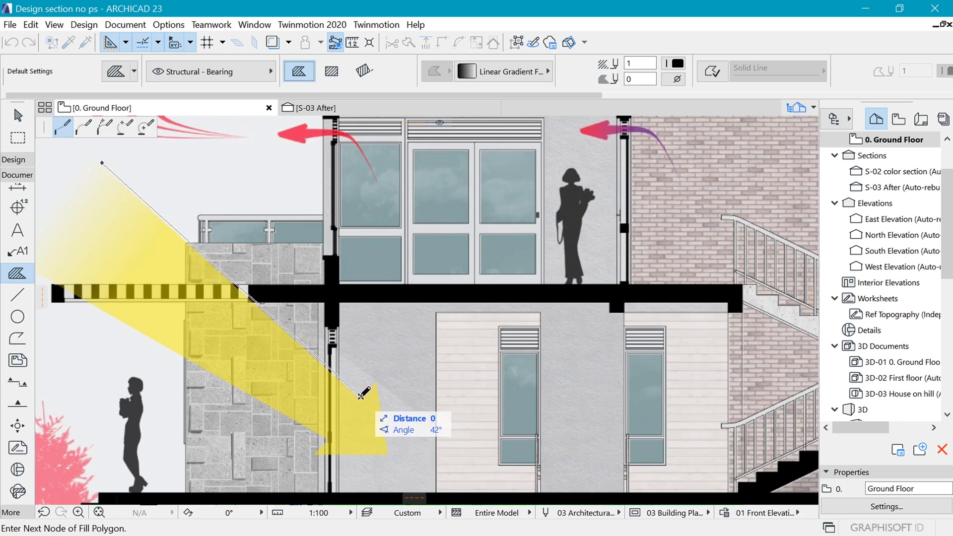
key(Escape)
click(110, 136)
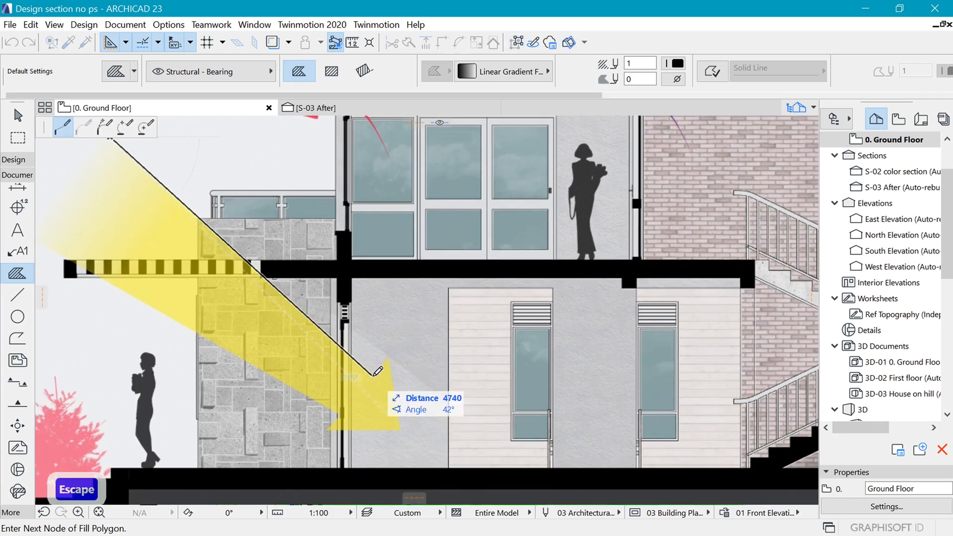
click(373, 376)
click(390, 361)
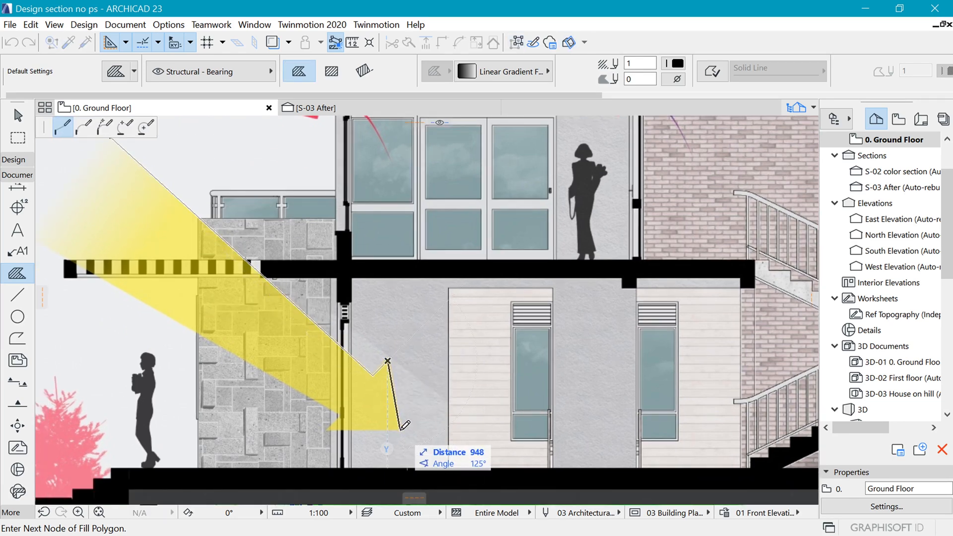
click(400, 430)
click(327, 431)
click(337, 414)
scroll(60, 250, down, 1)
middle_drag(60, 250, 140, 312)
click(143, 304)
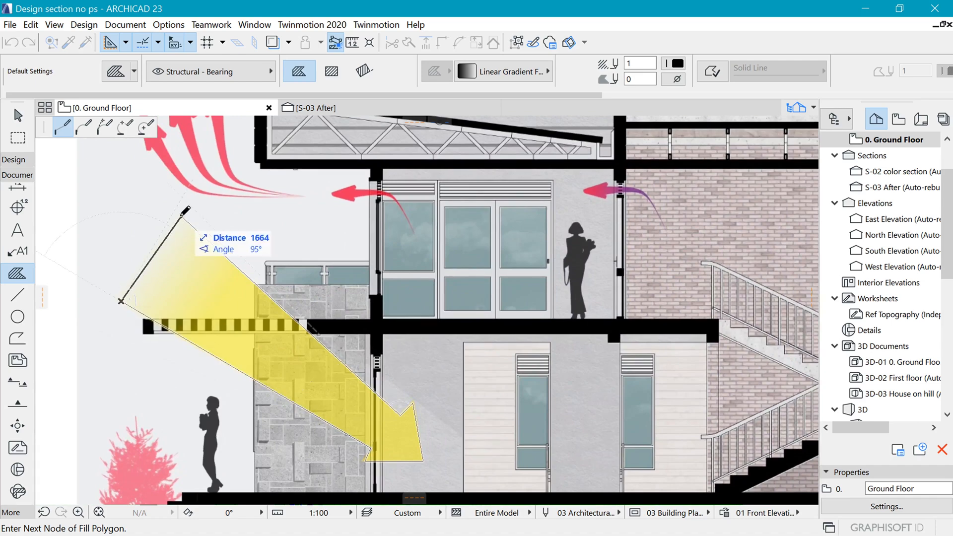
click(182, 216)
Move the traced arrow fill from the reference section onto the new section, aligning it with the foot of the ground-floor outer wall.
scroll(295, 362, down, 2)
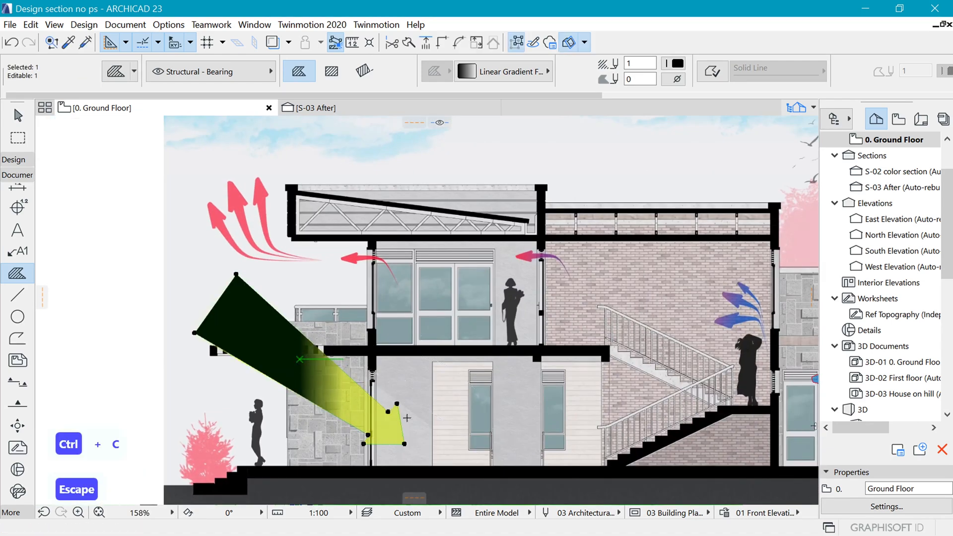
key(ctrl+d)
click(376, 468)
scroll(376, 468, down, 4)
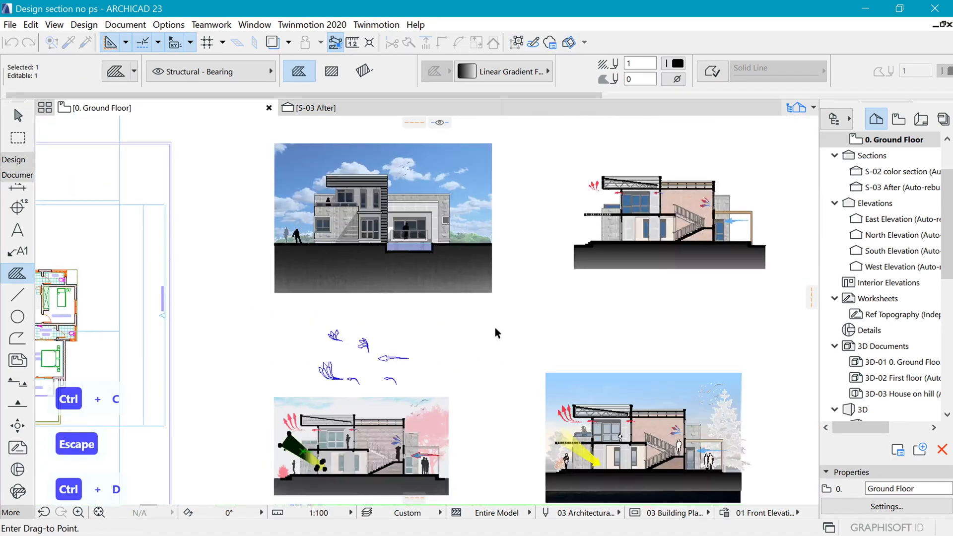
scroll(602, 329, up, 5)
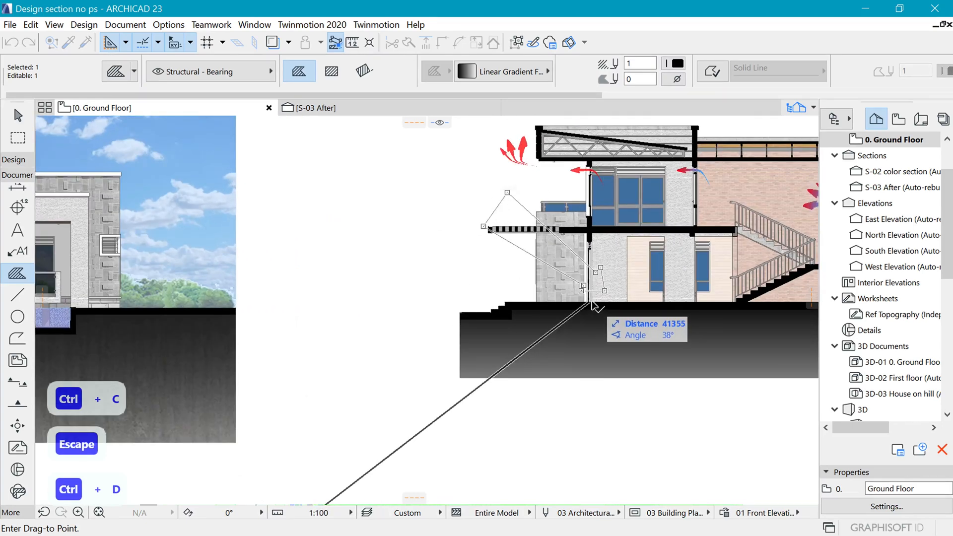
click(598, 314)
Shift the arrow fill slightly further into the ground-floor room and bring it to the front of the display order.
scroll(599, 313, up, 5)
key(ctrl+d)
click(549, 343)
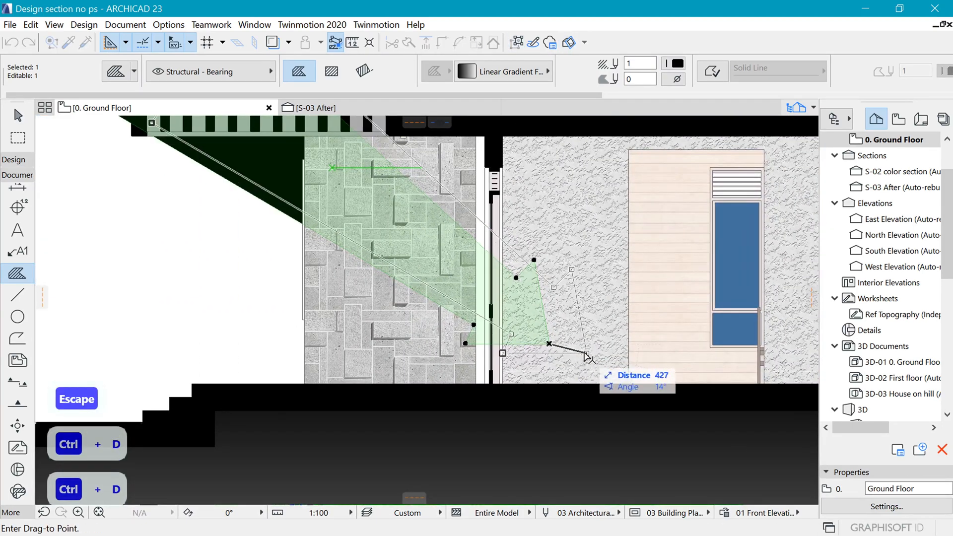
scroll(423, 358, down, 5)
right_click(287, 296)
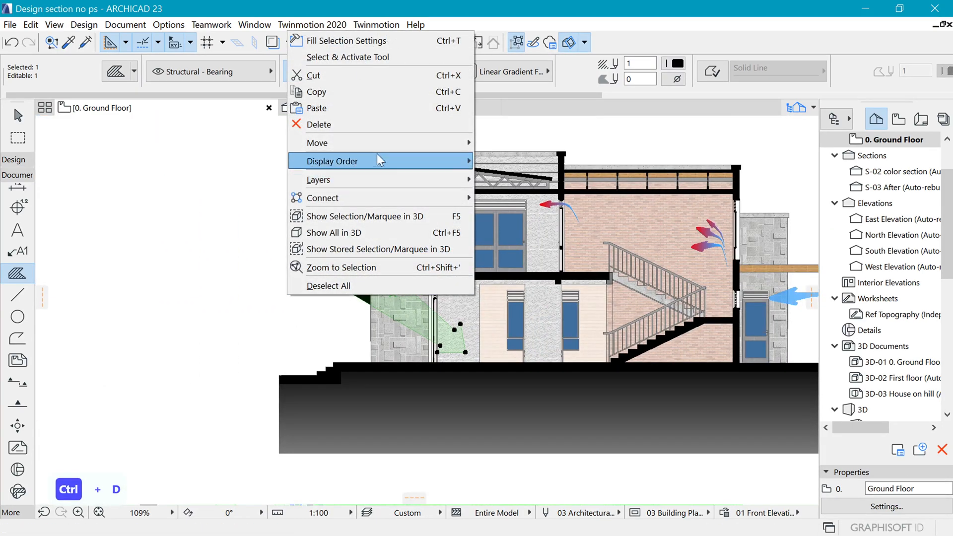
mouse_move(377, 160)
click(526, 162)
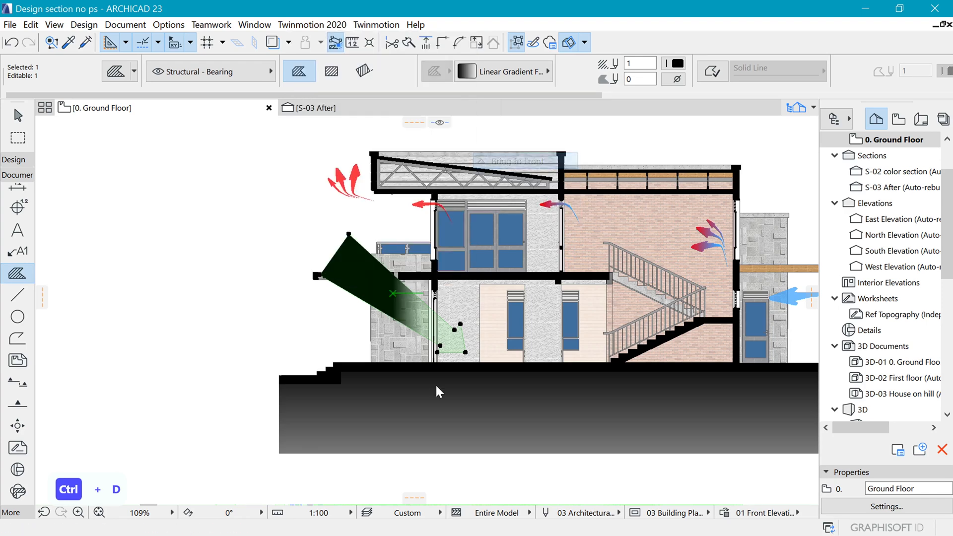
Redirect the arrow fill's gradient along the shaft so it fades out toward the tail, keeping the arrowhead solid.
scroll(435, 383, up, 3)
scroll(399, 283, up, 2)
click(390, 286)
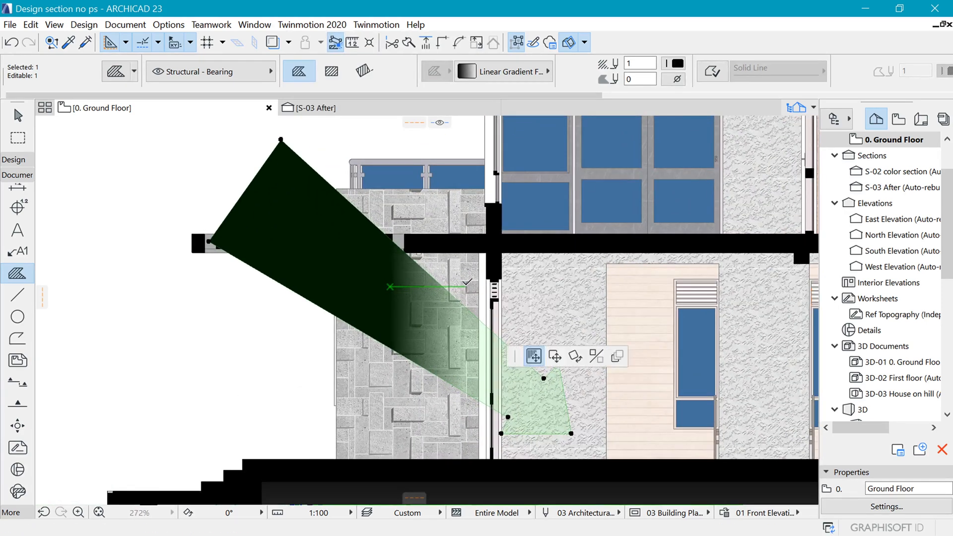
click(219, 175)
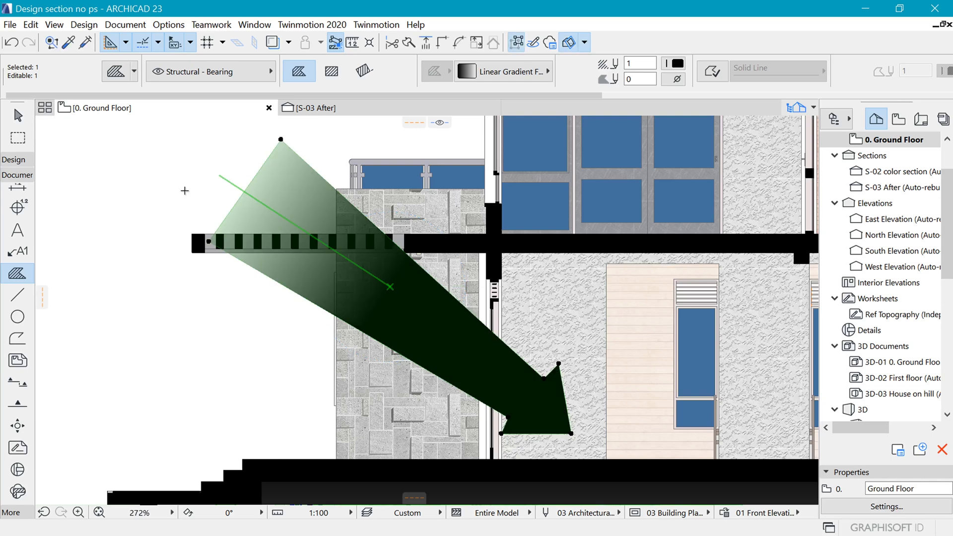
Shift the sunlight arrow's gradient further toward the arrowhead and set its fill foreground pen to yellow pen 100.
click(390, 287)
click(436, 324)
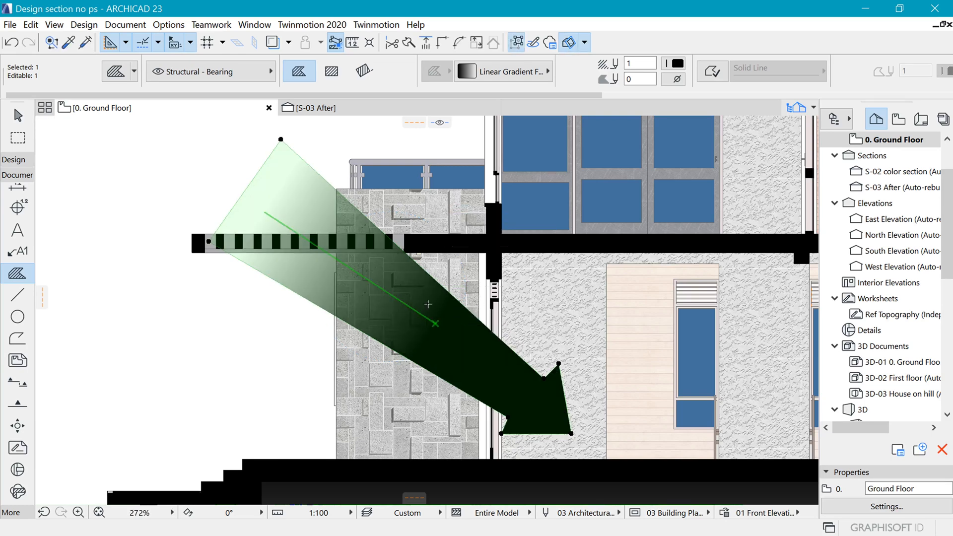
click(501, 72)
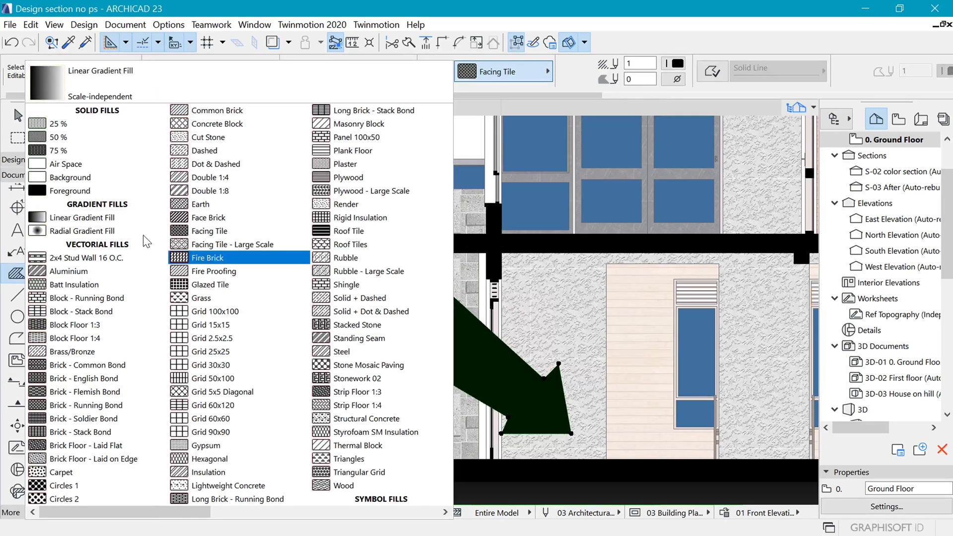
key(Escape)
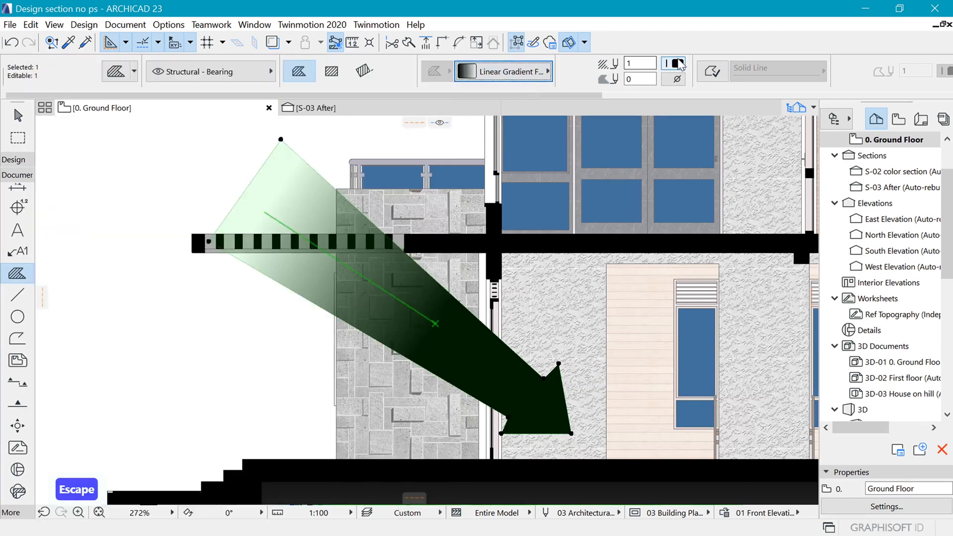
click(678, 63)
click(677, 145)
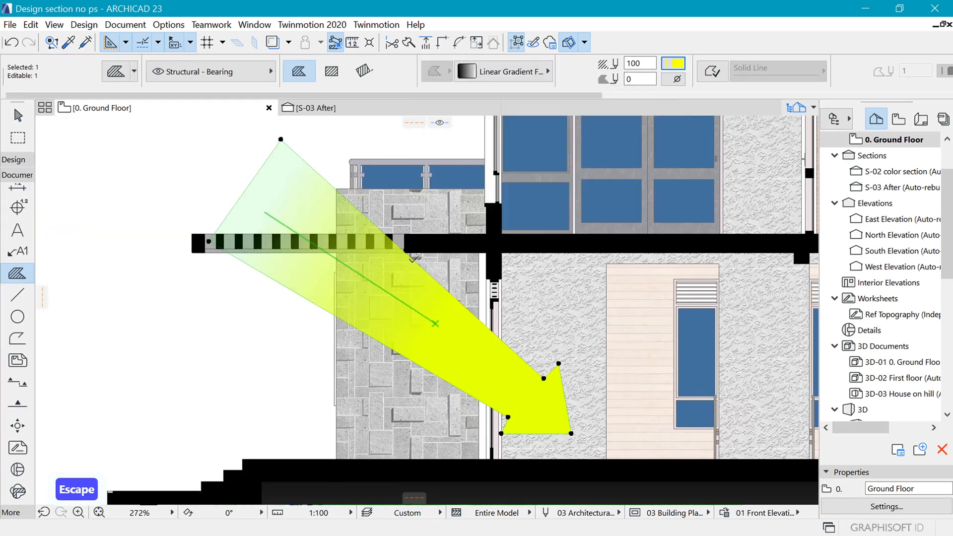
Reposition the yellow arrow's gradient line, moving its fade start beyond the tail before shifting the whole gradient closer to the arrowhead.
click(437, 325)
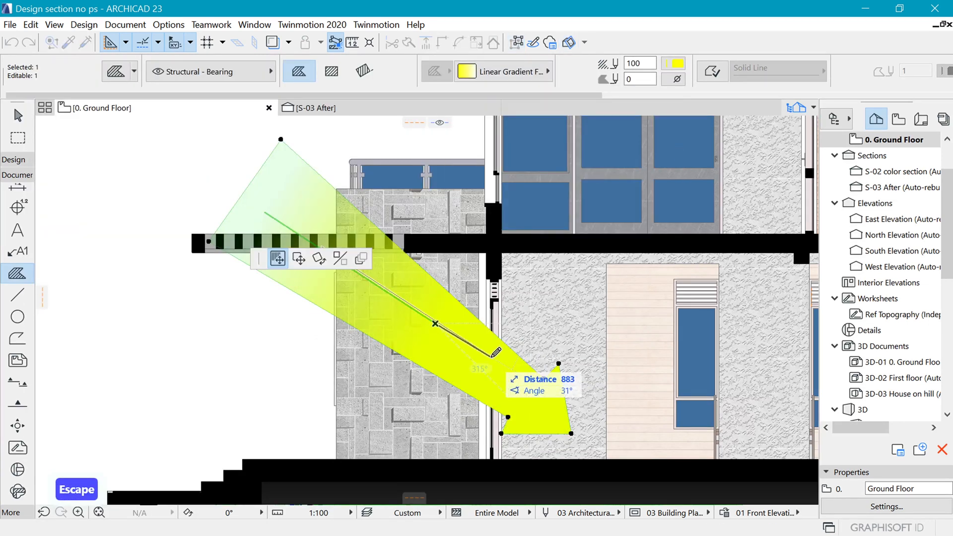
click(480, 355)
click(311, 242)
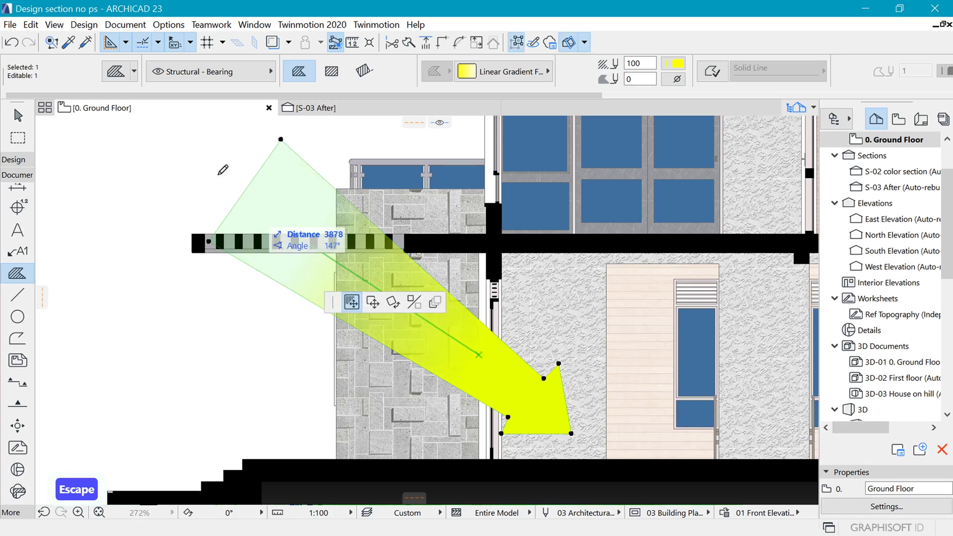
click(187, 142)
scroll(181, 200, down, 4)
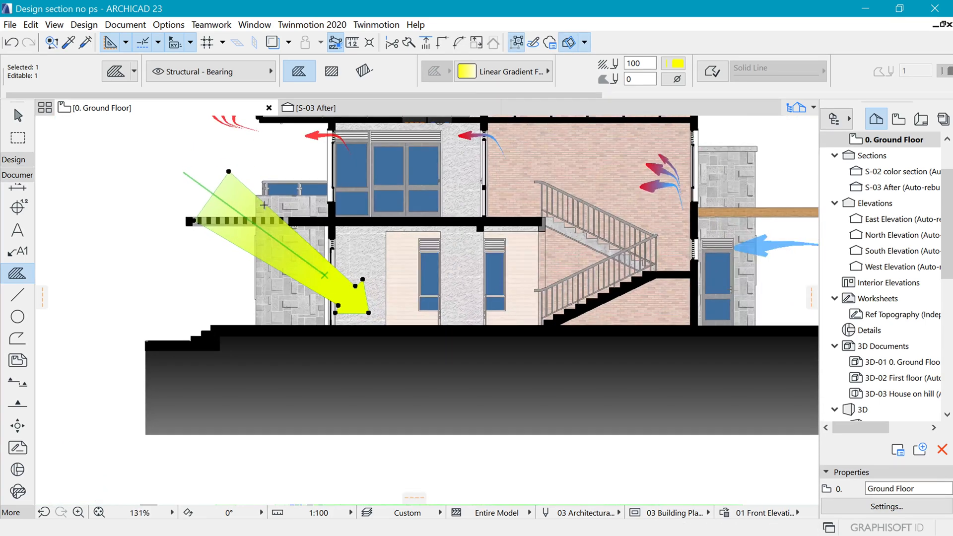
click(326, 274)
click(340, 290)
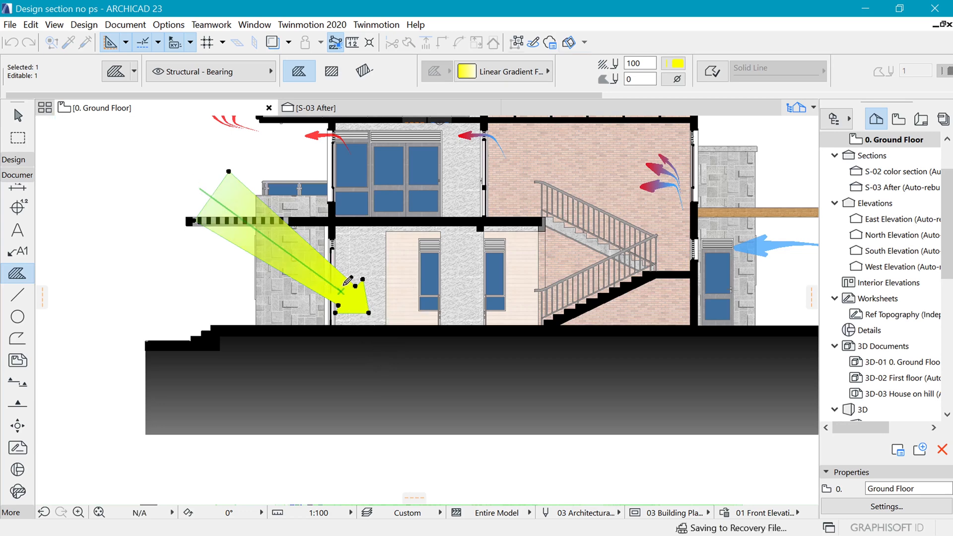
key(Escape)
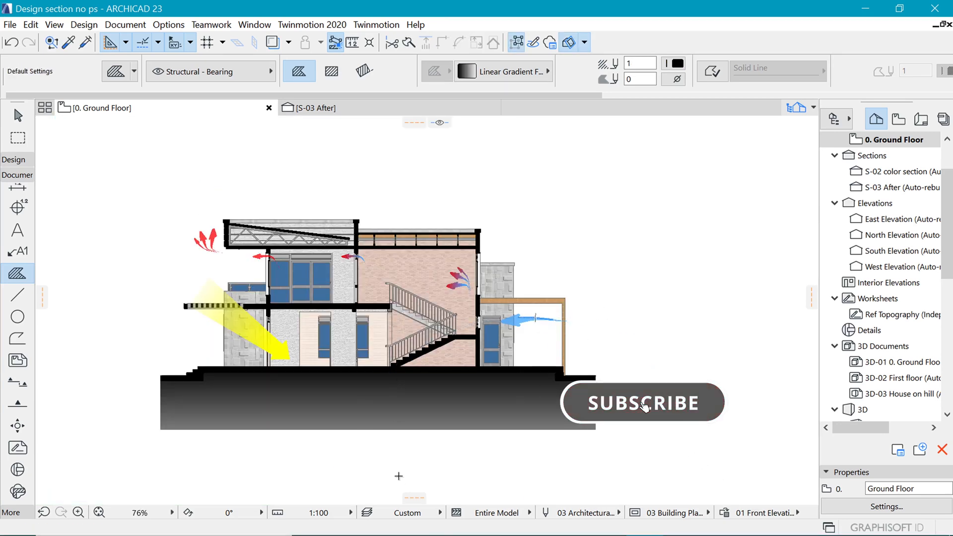
Place the pexels-free-nature-stock-132721 sky photo from the Assets images folder behind the new section.
key(super)
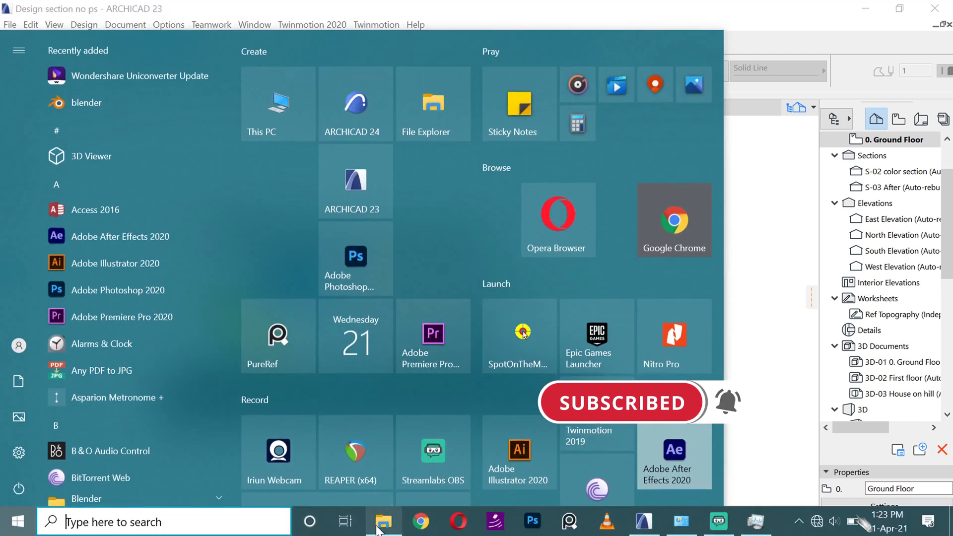
click(384, 522)
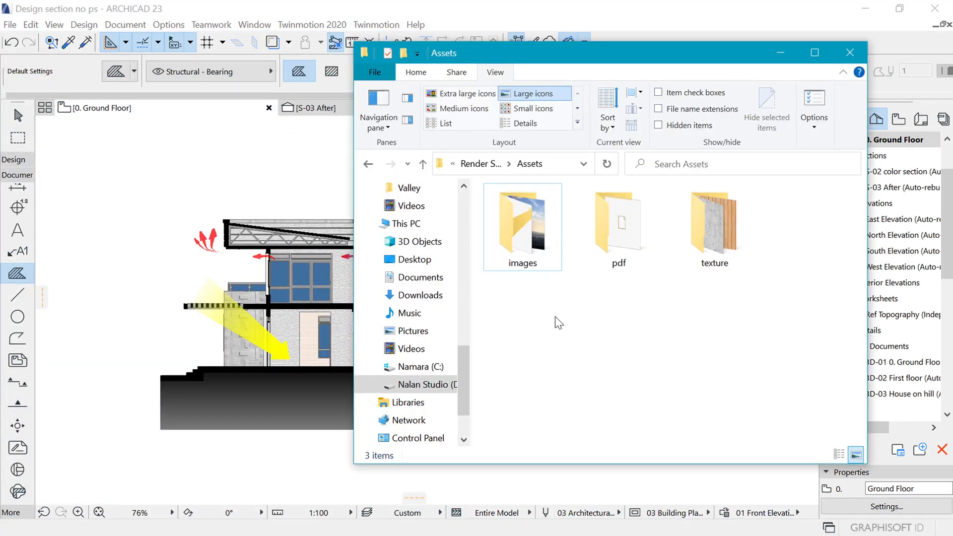
double_click(527, 219)
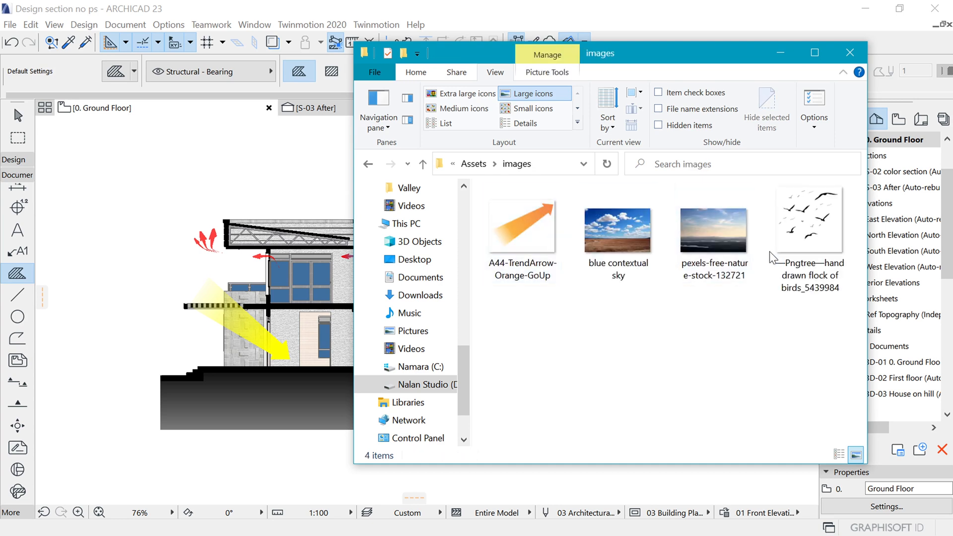
drag(715, 233, 111, 235)
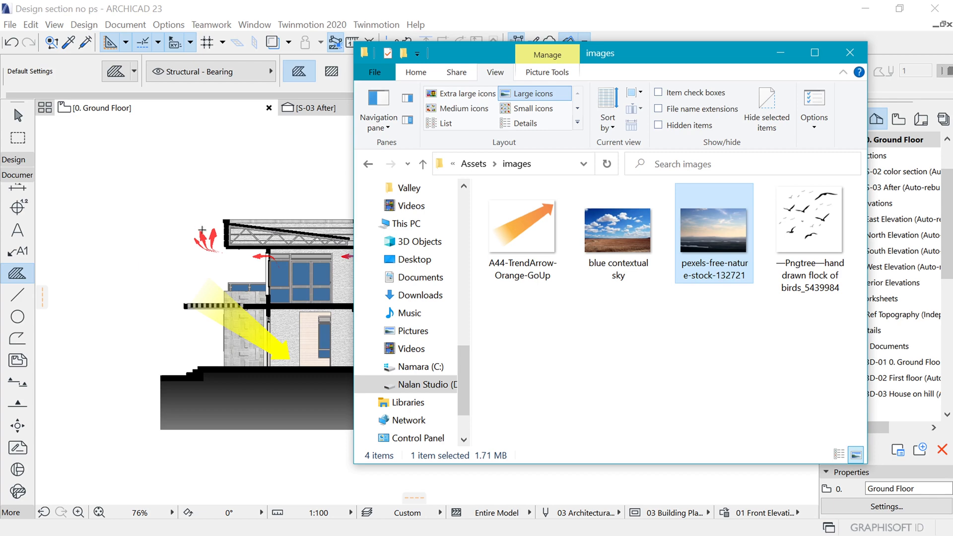
Place the hand-drawn flock of birds image over the new section and return to the full drawing view.
click(798, 237)
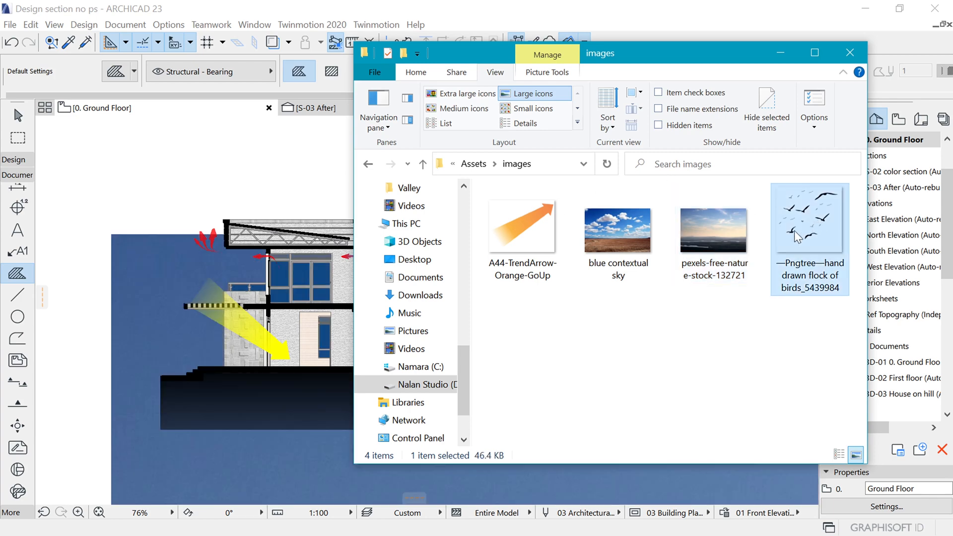
drag(821, 221, 128, 280)
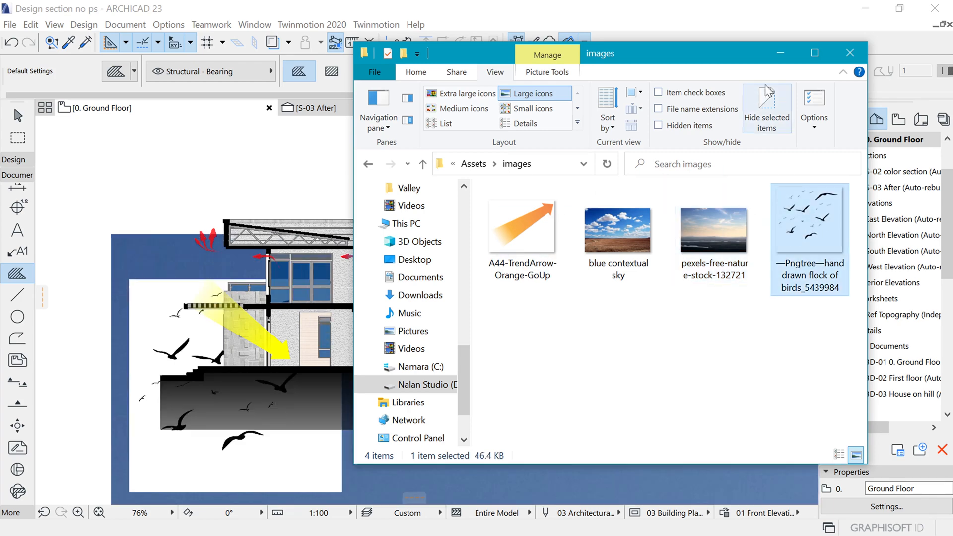
click(814, 52)
click(866, 9)
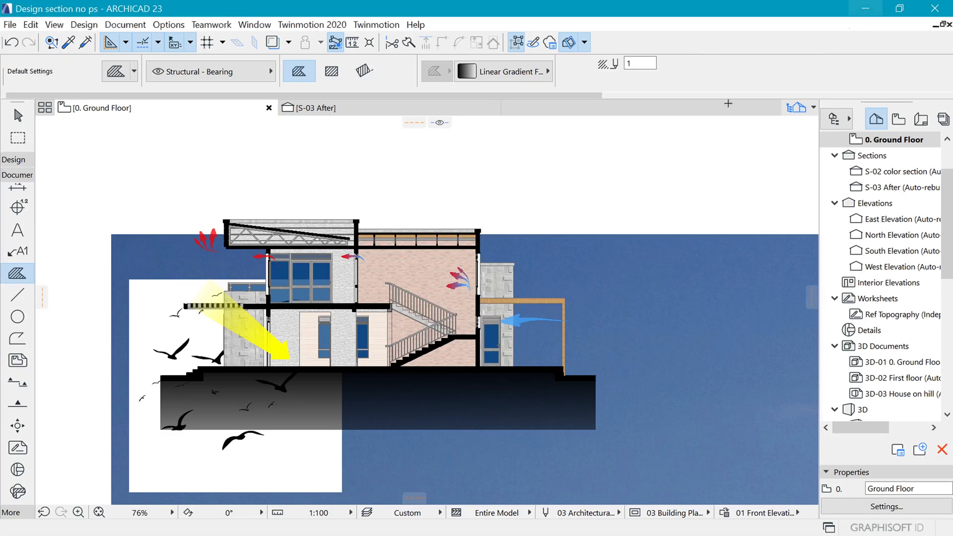
Resize the sky image graphically from its upper-left corner, shrinking it to about 21924 mm wide to suit the section.
scroll(320, 199, down, 5)
scroll(385, 209, down, 2)
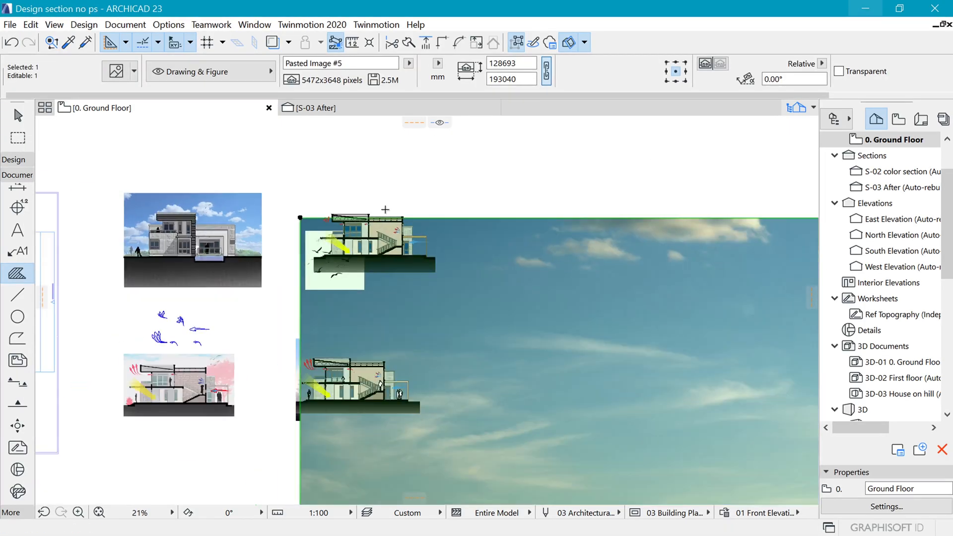
key(ctrl+k)
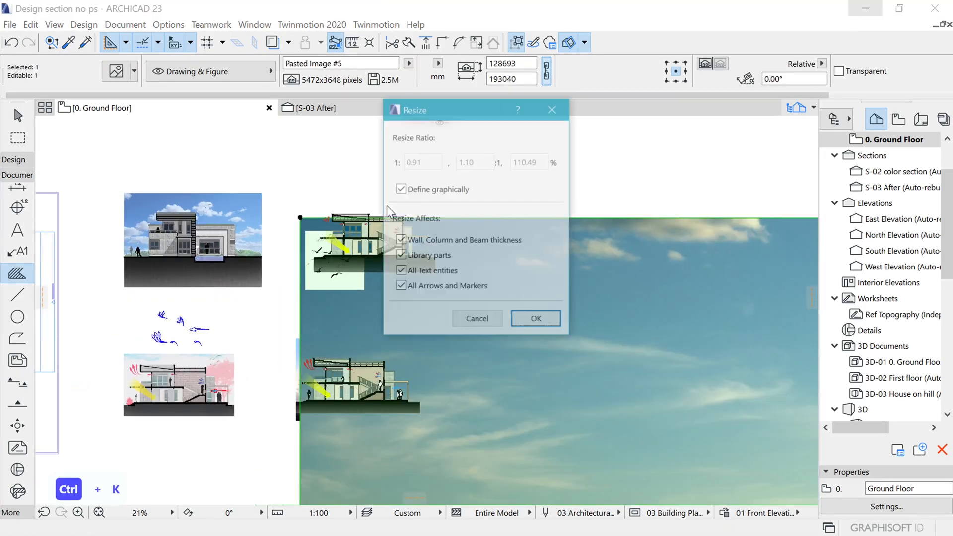
click(532, 320)
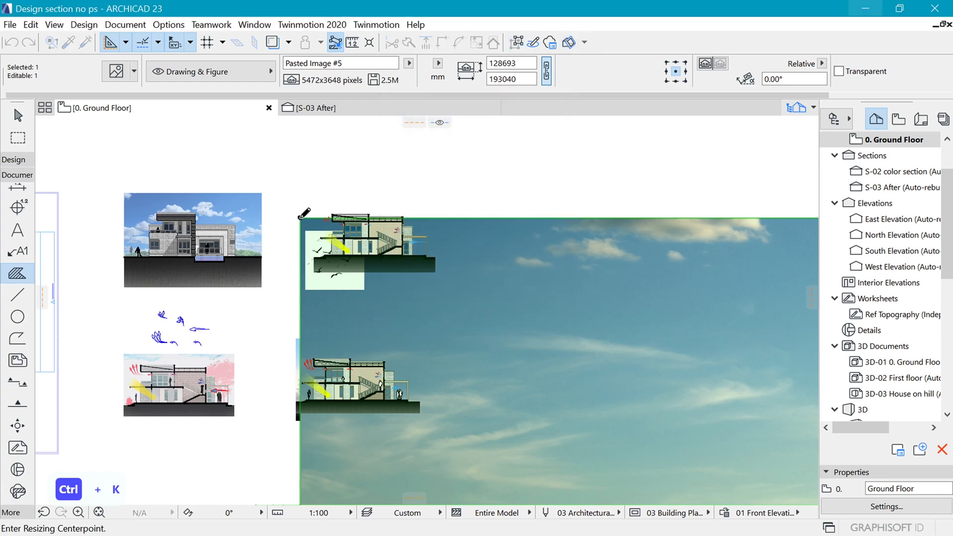
click(300, 218)
scroll(305, 218, down, 4)
click(756, 218)
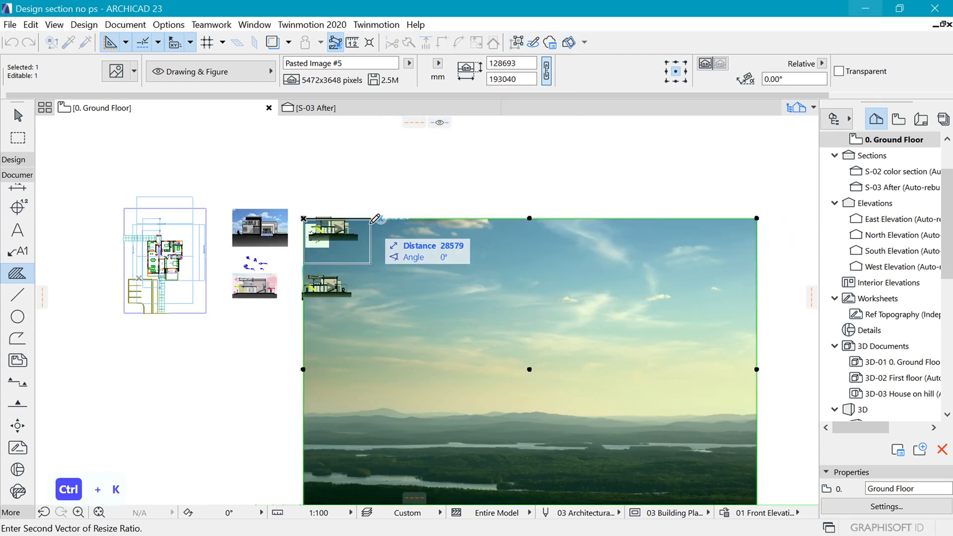
click(352, 219)
scroll(348, 228, up, 5)
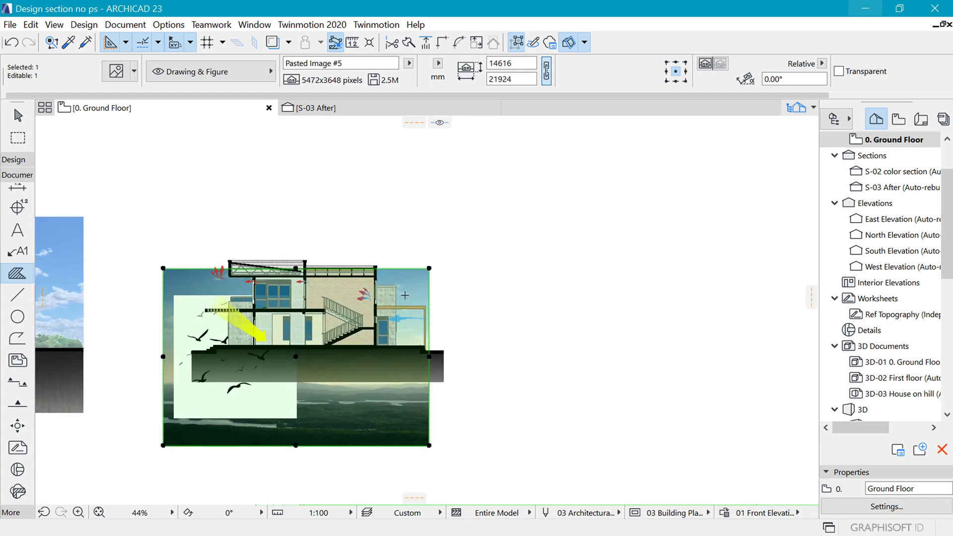
Move the sky image so its right edge aligns with the end of the section's ground, then raise it slightly.
key(ctrl+d)
click(429, 356)
click(443, 350)
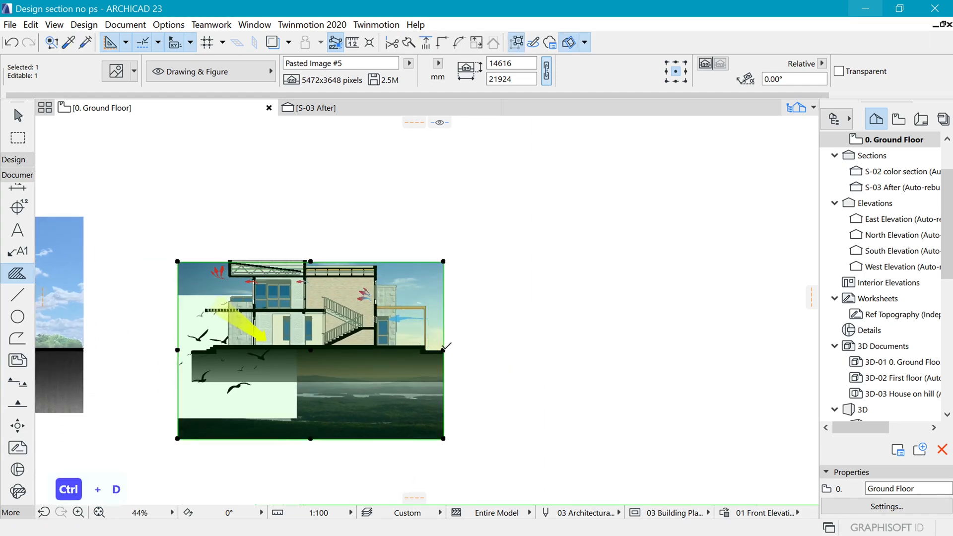
key(ctrl+d)
click(433, 301)
click(432, 277)
scroll(432, 277, up, 1)
Resize the sky image graphically about its right-edge midpoint to match the ground fill's width, about 20715 mm.
key(ctrl+k)
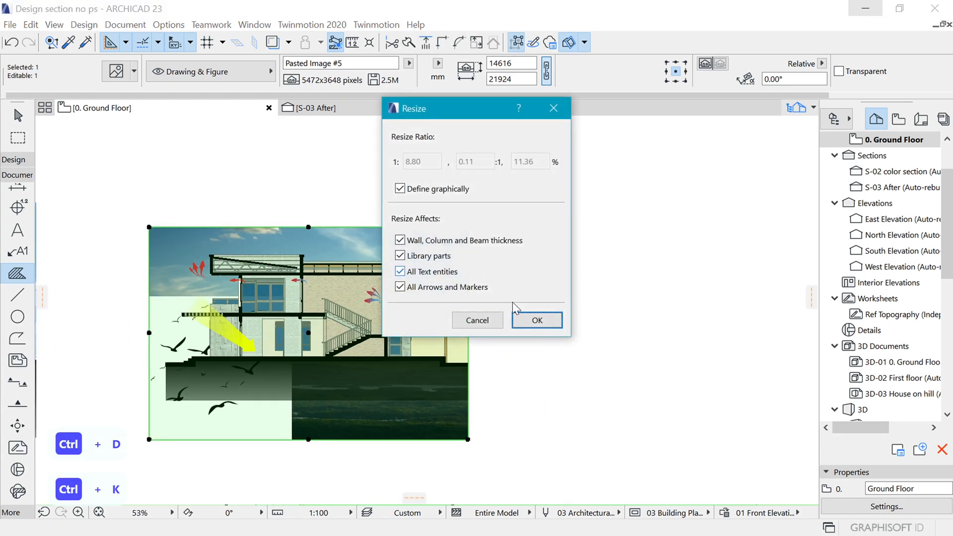
click(537, 320)
click(468, 333)
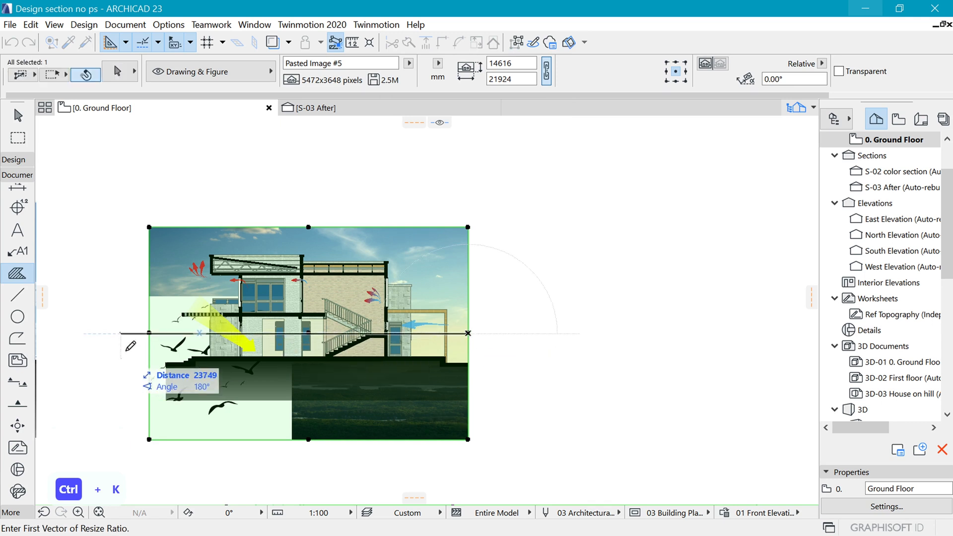
click(149, 332)
click(167, 361)
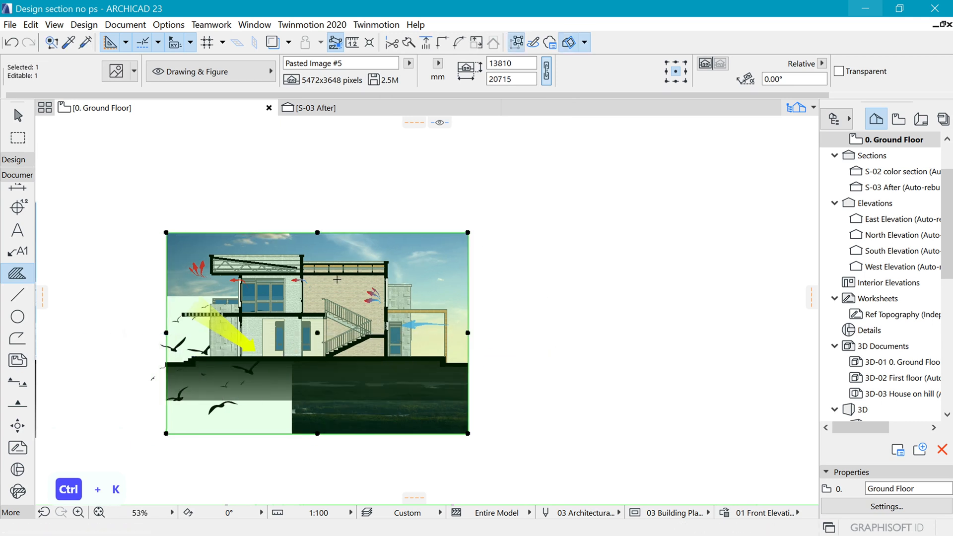
key(Escape)
Raise the sky image vertically so its landscape horizon sits just above the section's ground line.
shift+click(395, 269)
key(ctrl+d)
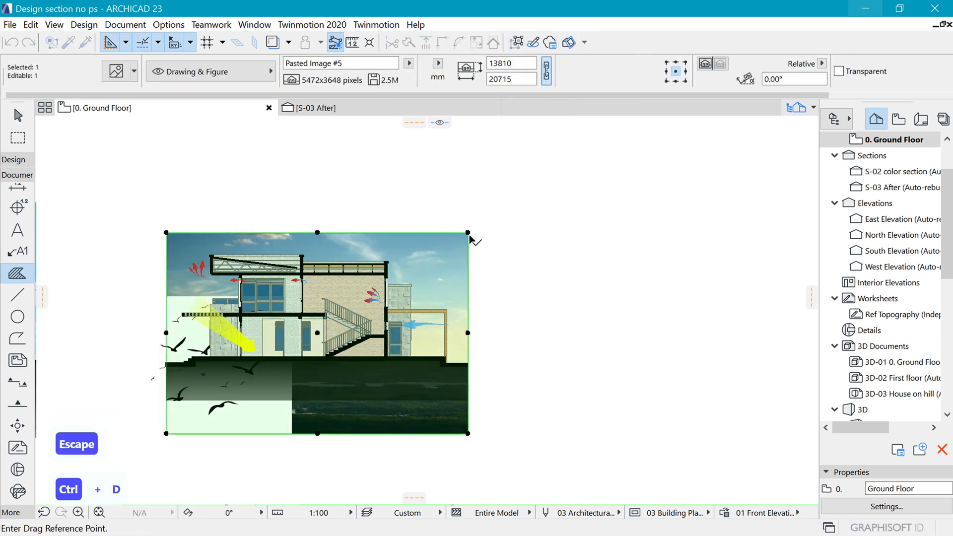
click(468, 232)
click(467, 209)
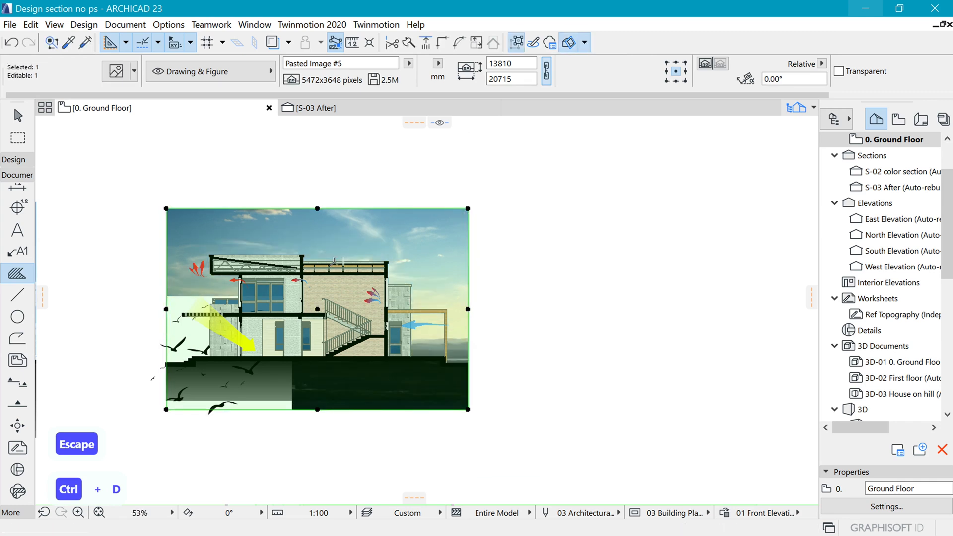
key(Escape)
Move the birds image up beside the building and make its background transparent.
shift+click(172, 298)
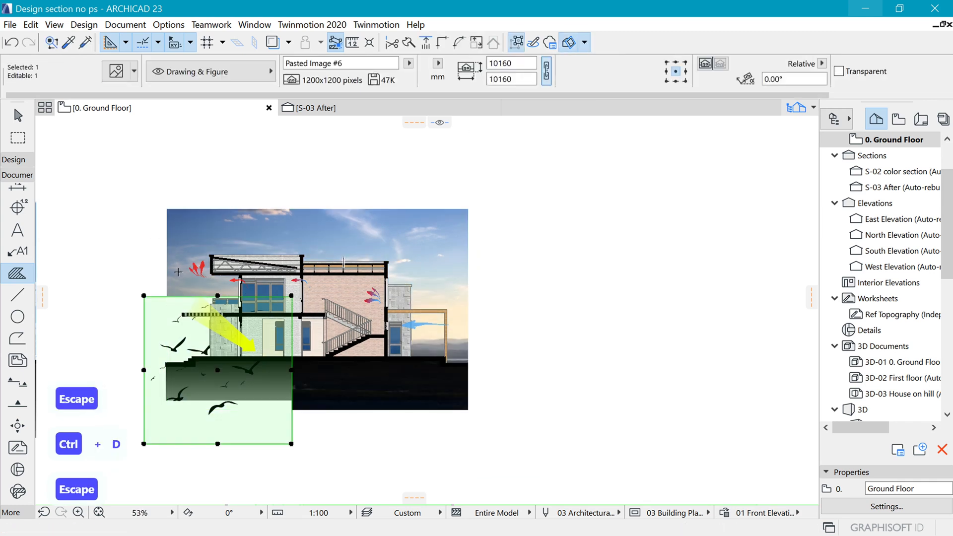
key(ctrl+d)
click(232, 394)
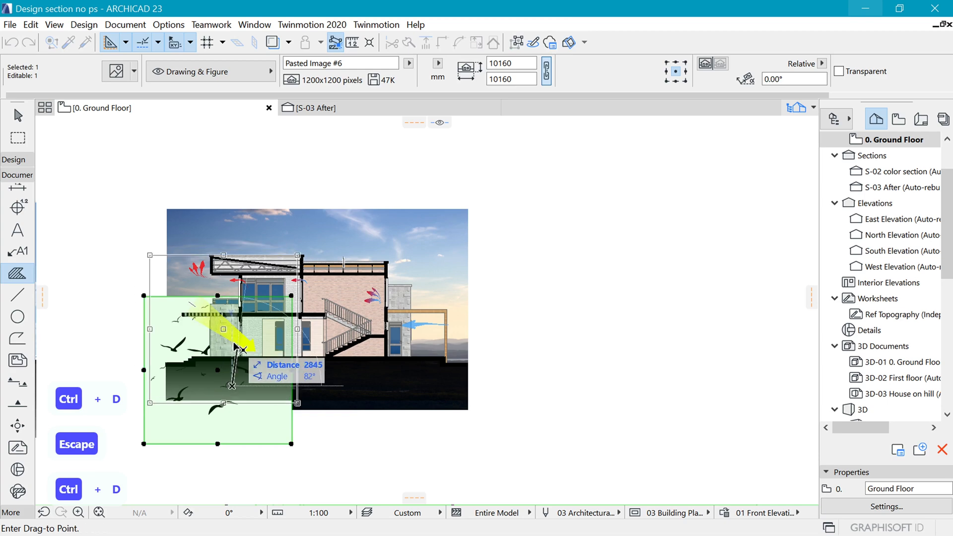
click(238, 352)
scroll(307, 280, up, 2)
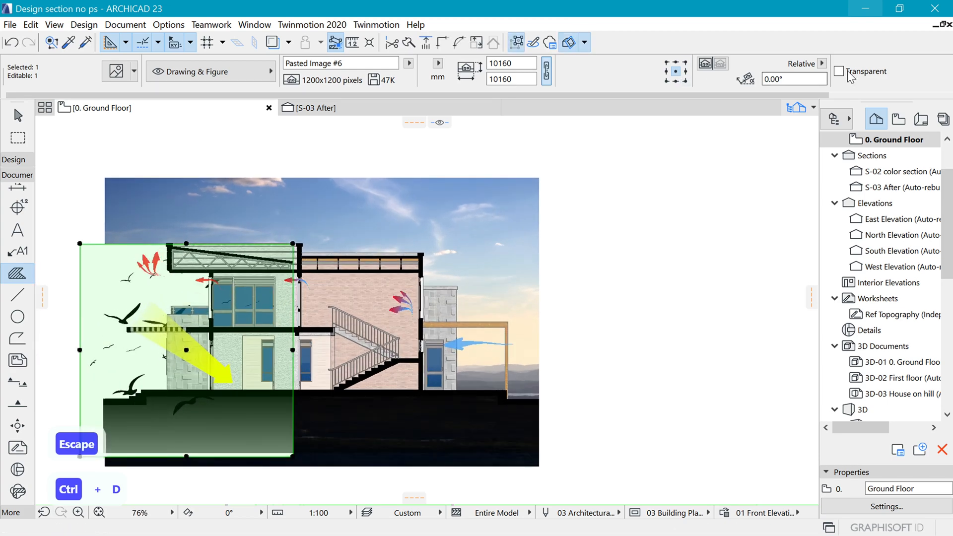
click(839, 71)
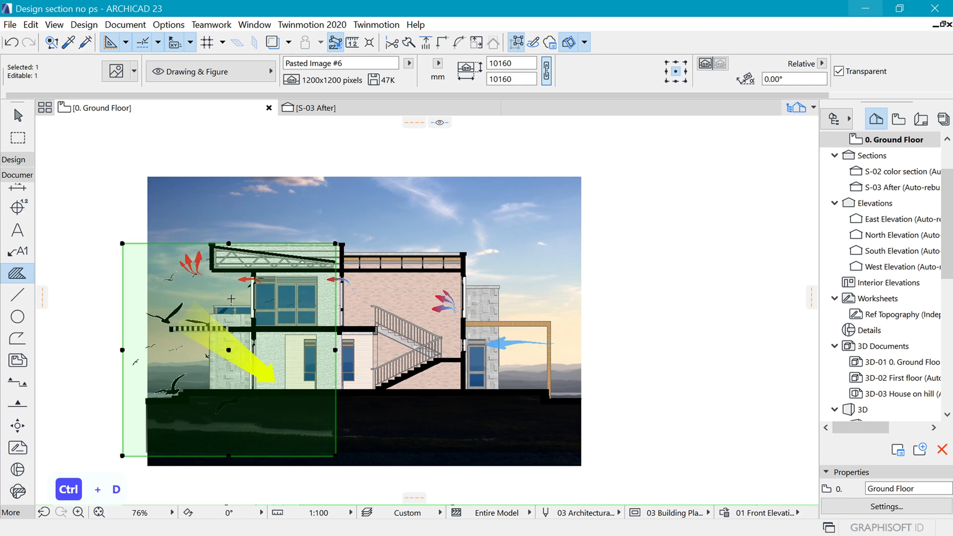
right_click(239, 281)
key(Escape)
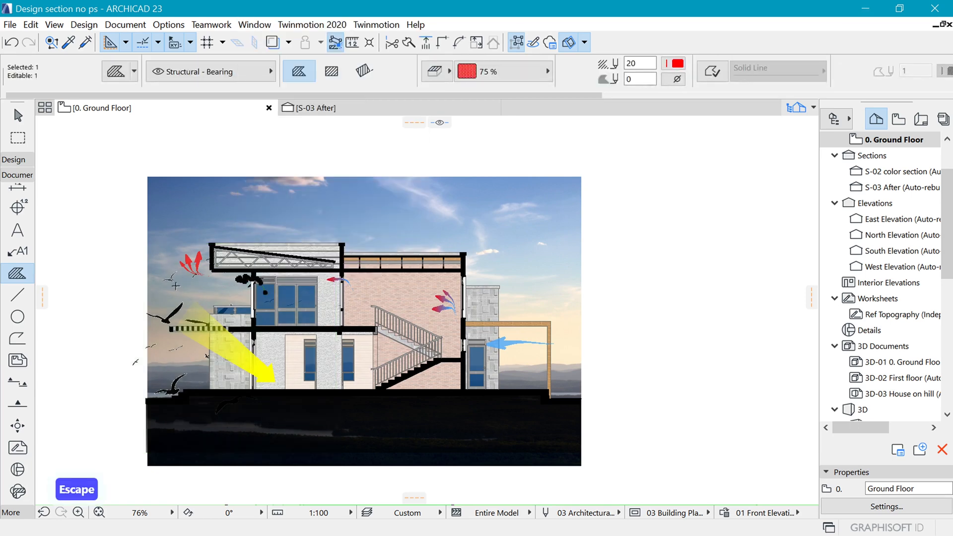
click(167, 308)
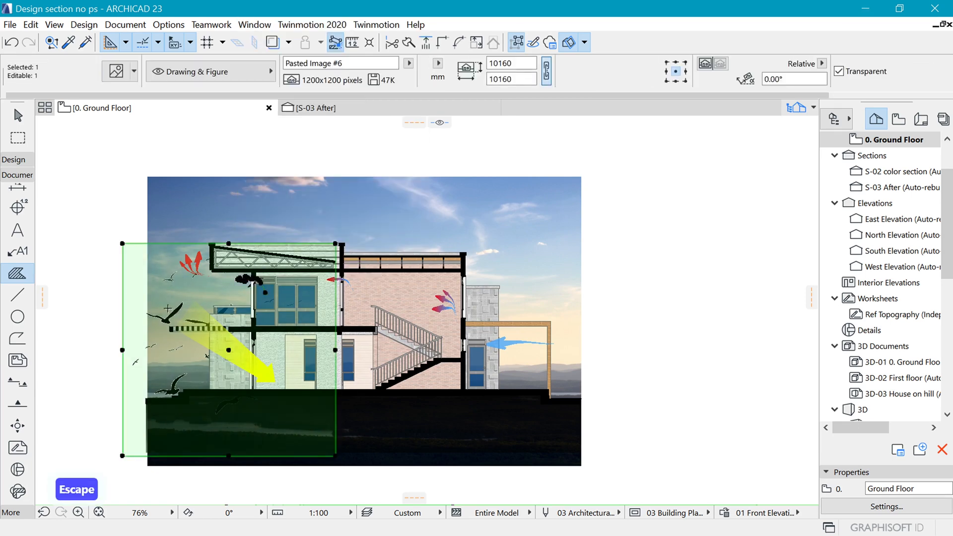
right_click(168, 307)
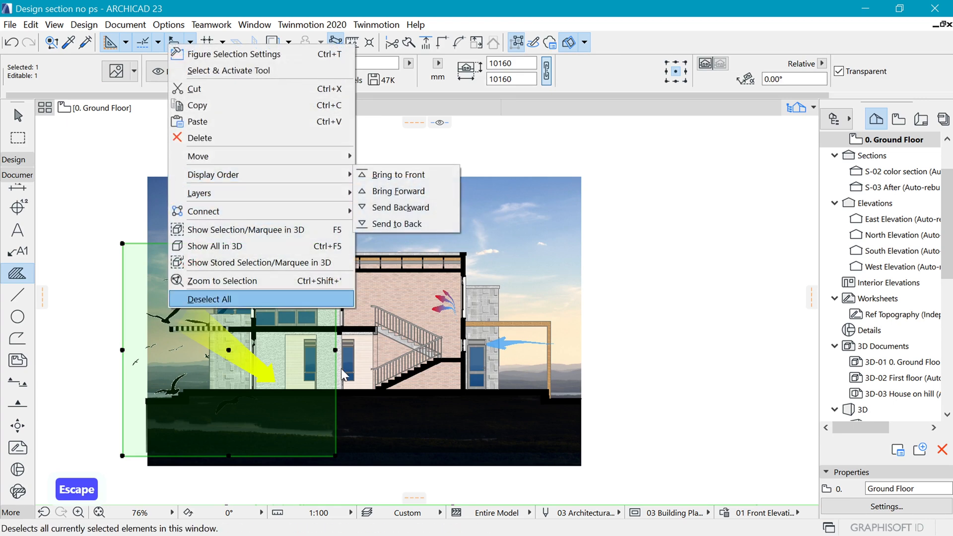
key(Escape)
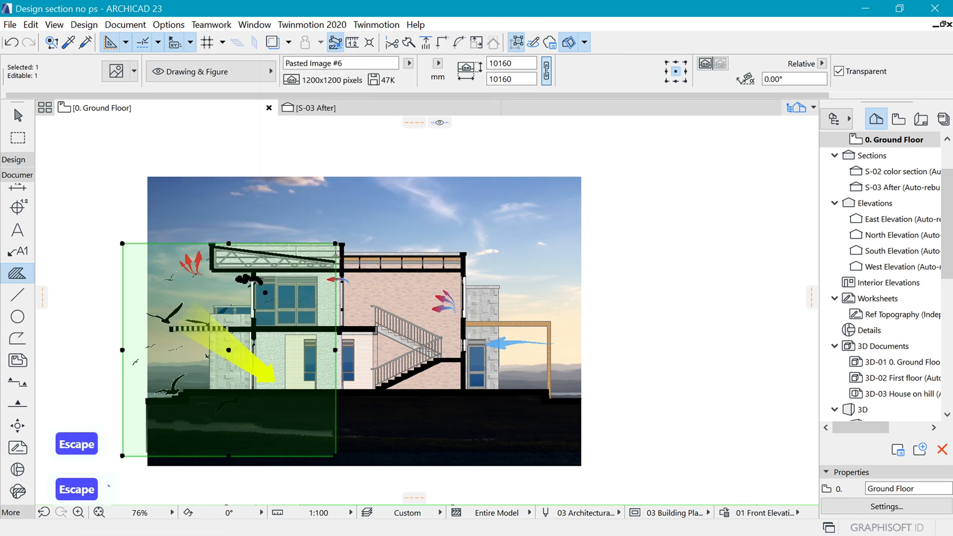
Resize the birds image graphically from its upper corner to about 3827 mm square.
key(ctrl+k)
click(546, 323)
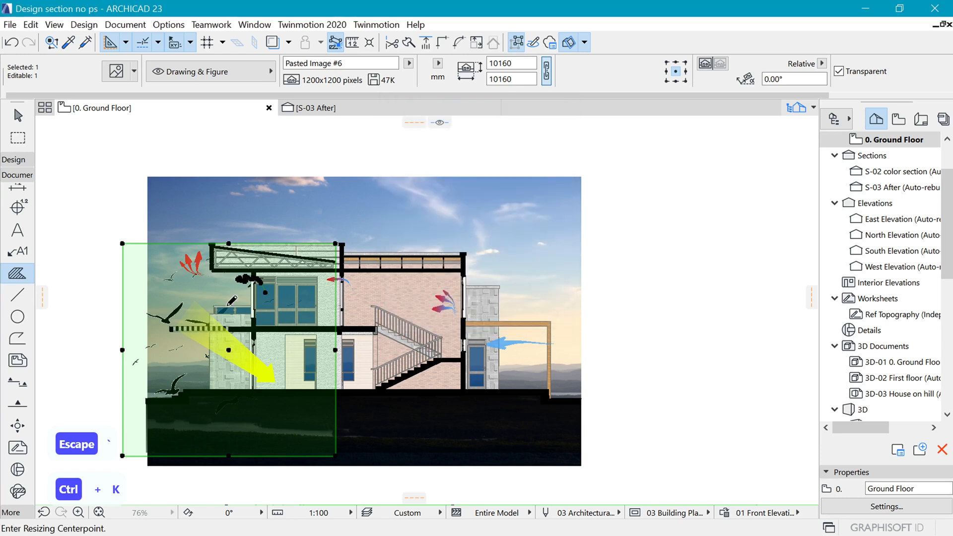
click(123, 244)
click(337, 244)
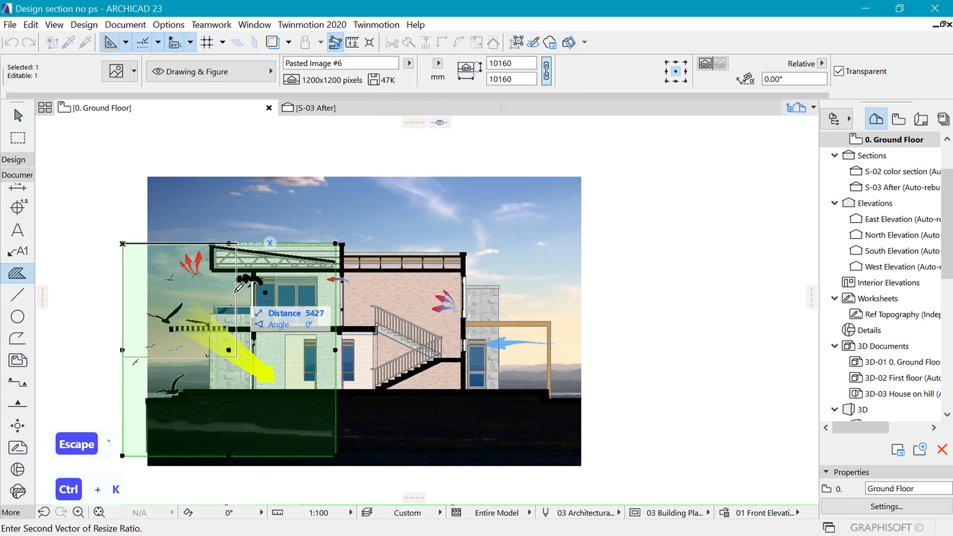
click(203, 289)
Move the birds image into the open sky above the pergola side of the building.
key(ctrl+d)
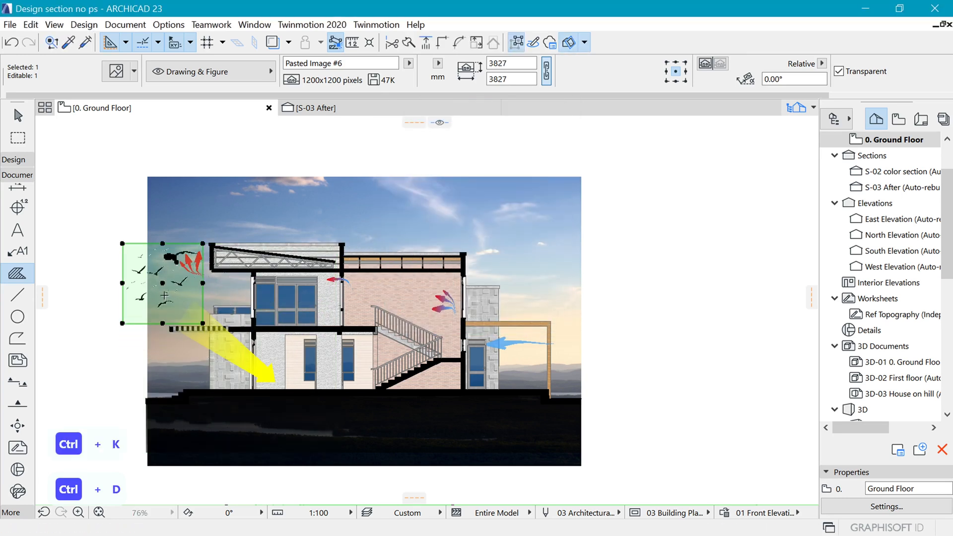
click(169, 297)
click(521, 246)
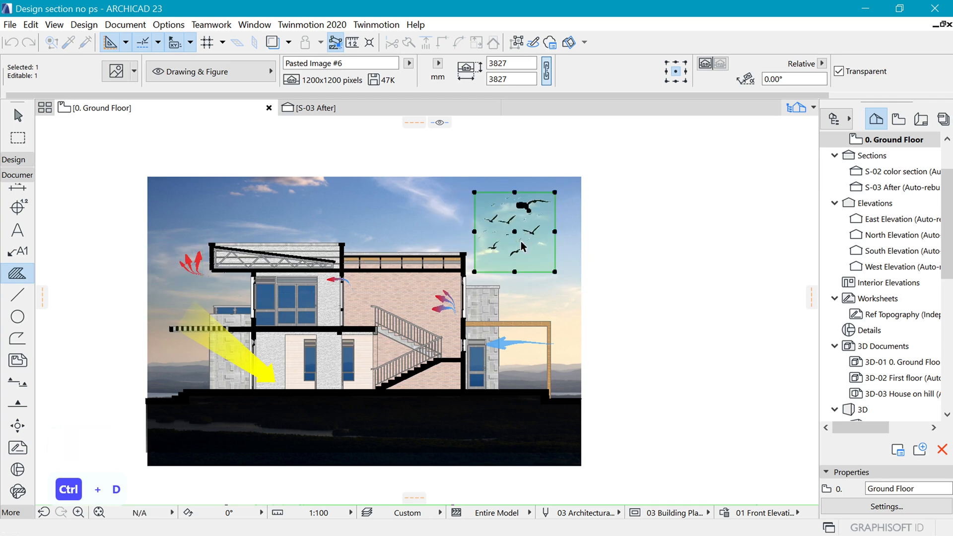
Send the sky and birds images together to the back of the display order.
shift+click(582, 234)
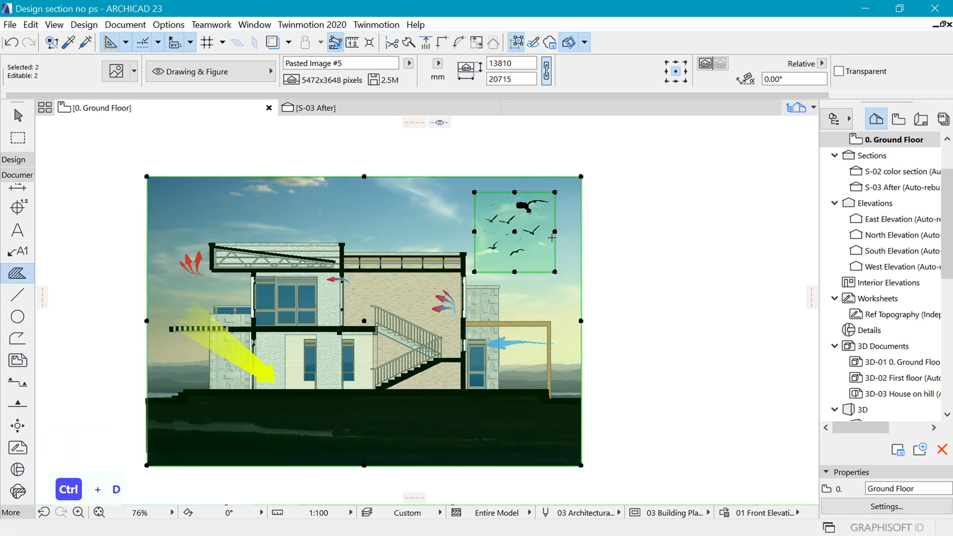
right_click(576, 228)
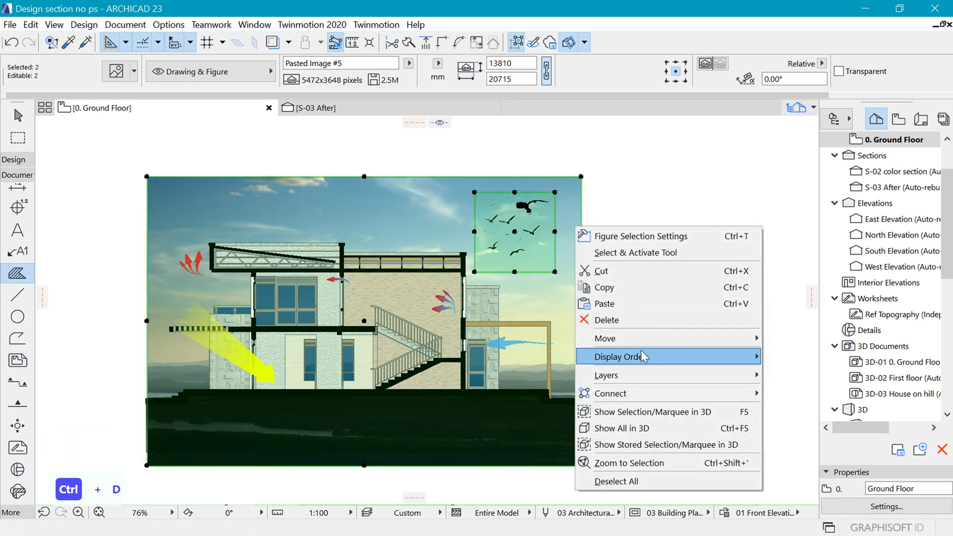
mouse_move(632, 357)
click(817, 406)
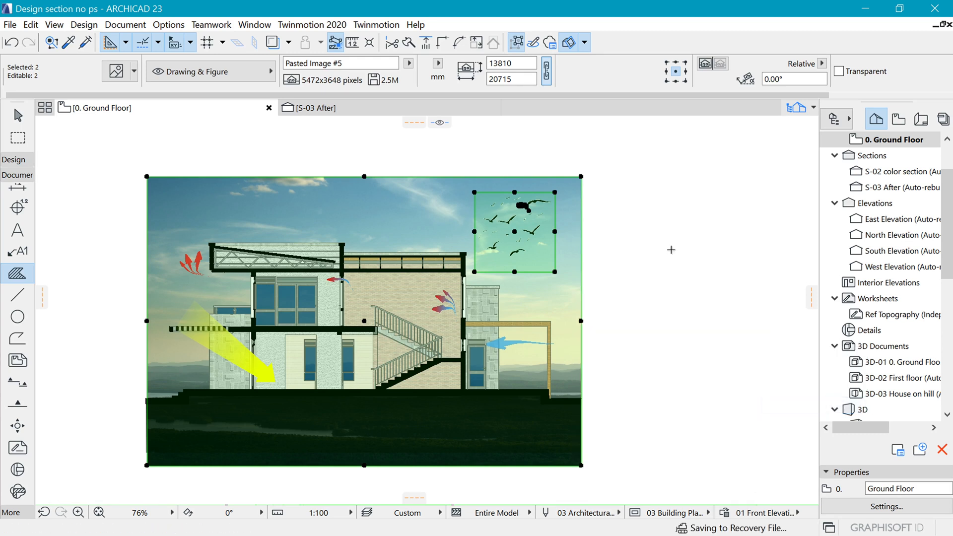
key(Escape)
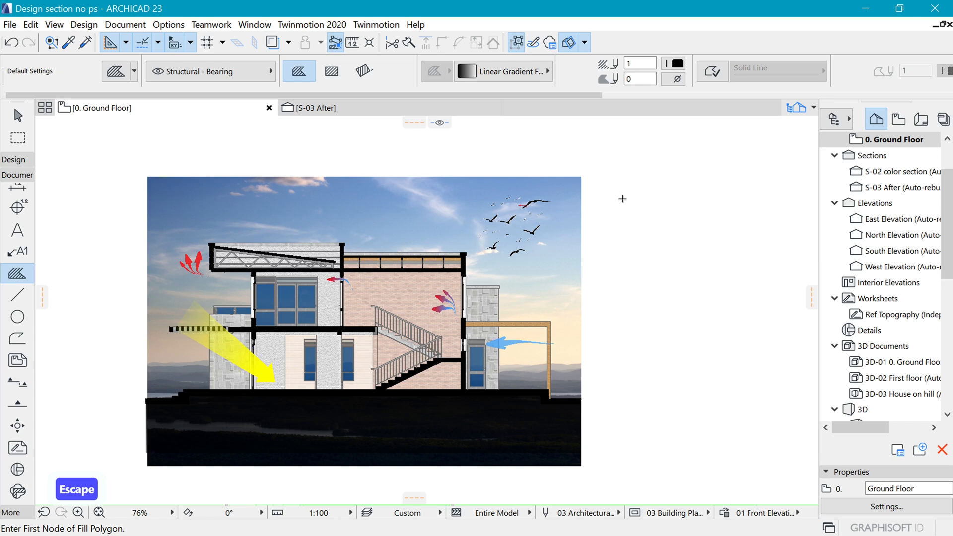
middle_drag(622, 199, 633, 179)
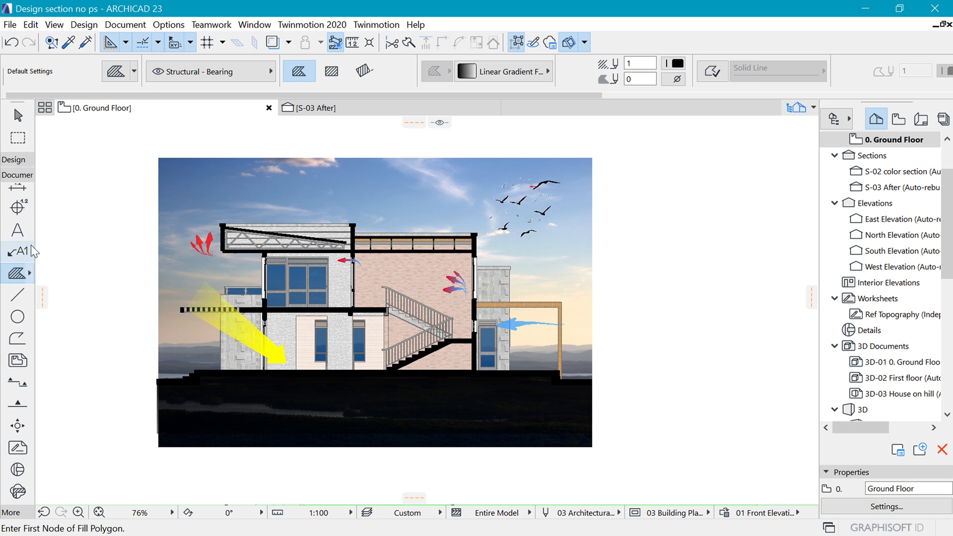
Set the Fill defaults to the 75 % solid fill with white foreground pen 122 and a transparent background.
click(489, 69)
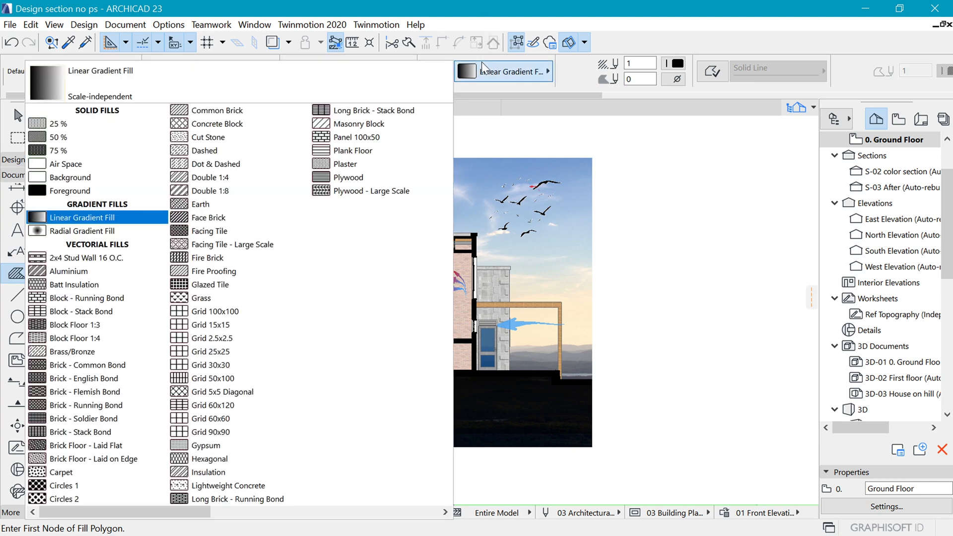
click(58, 151)
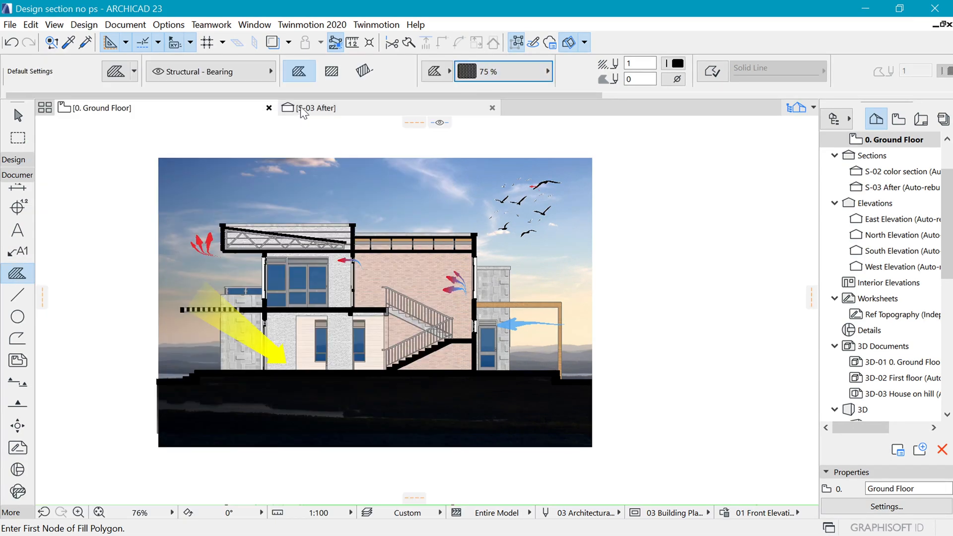
click(674, 61)
click(429, 170)
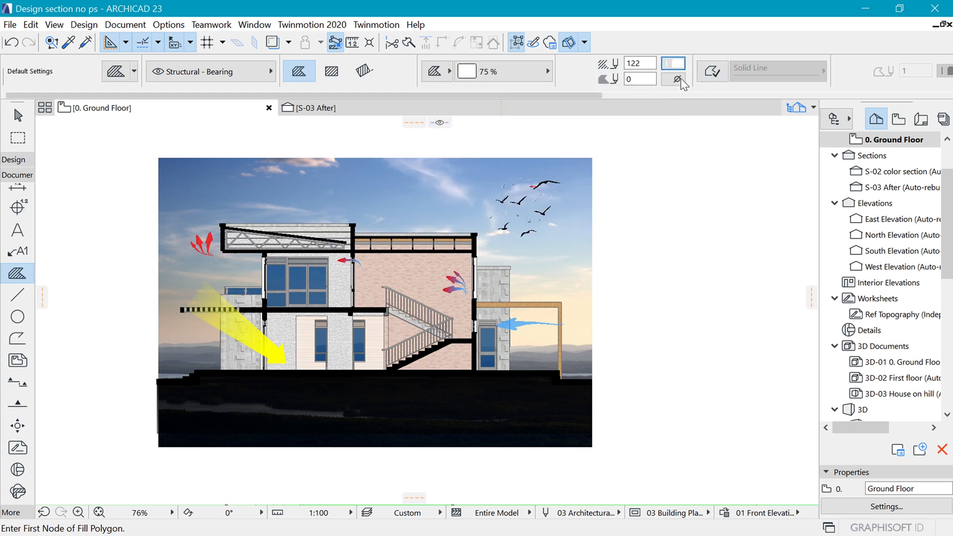
click(677, 80)
click(624, 268)
Draw a rectangular 75 % fill covering the whole sky image from corner to corner.
click(592, 445)
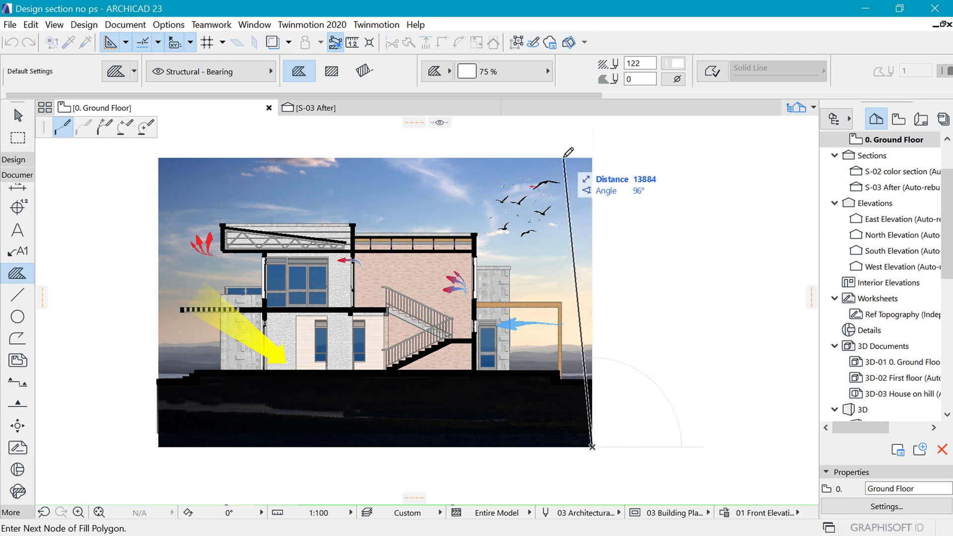
click(592, 158)
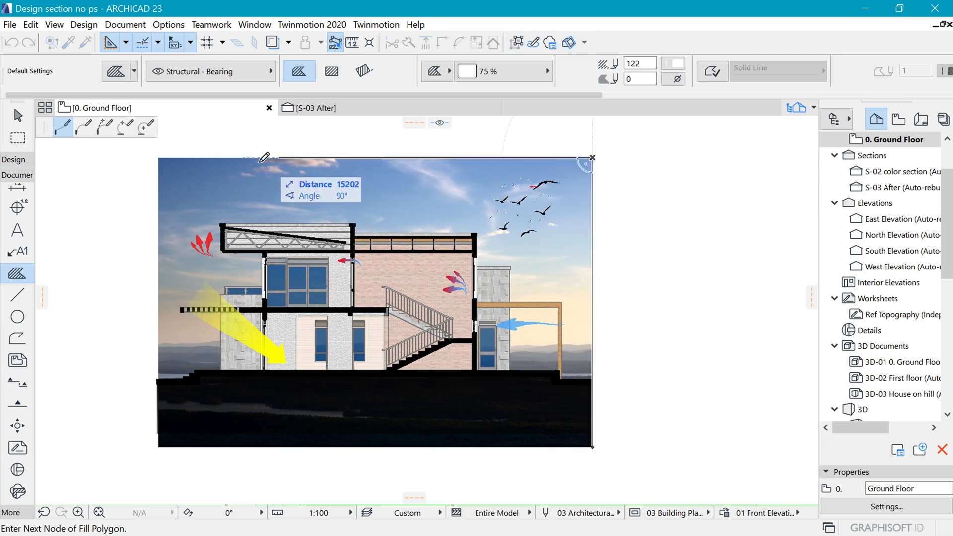
click(364, 70)
click(593, 157)
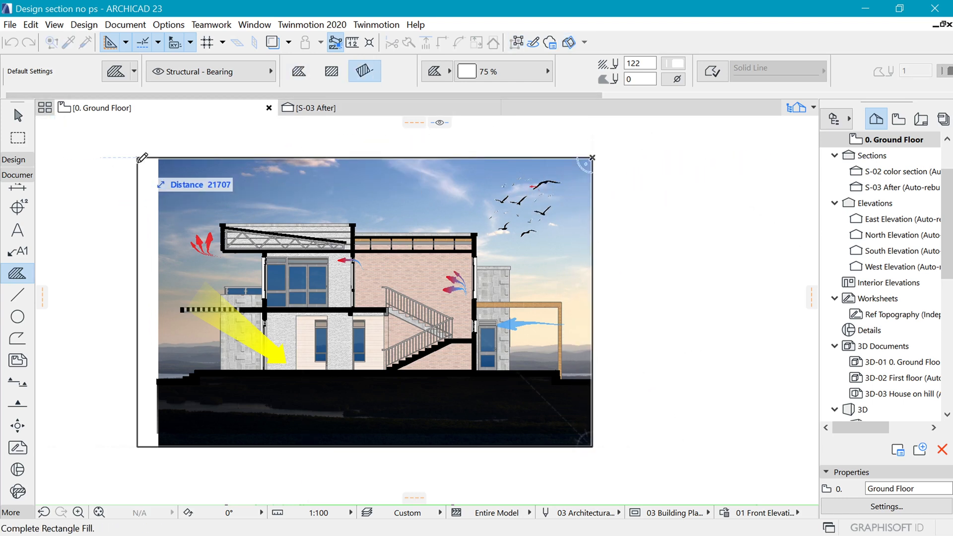
click(157, 157)
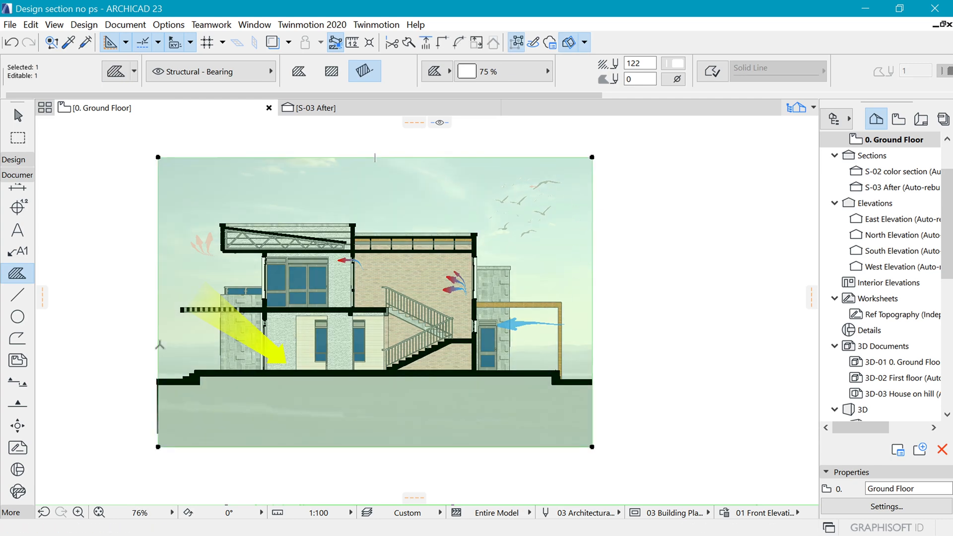
key(Escape)
Bring the gradient ground fill in front of the new white overlay fill.
scroll(148, 417, up, 3)
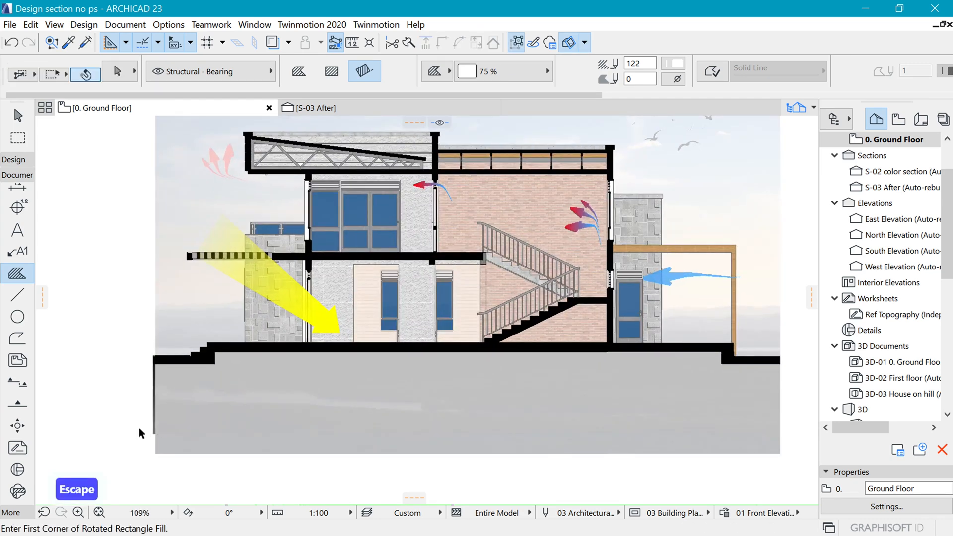
shift+click(277, 380)
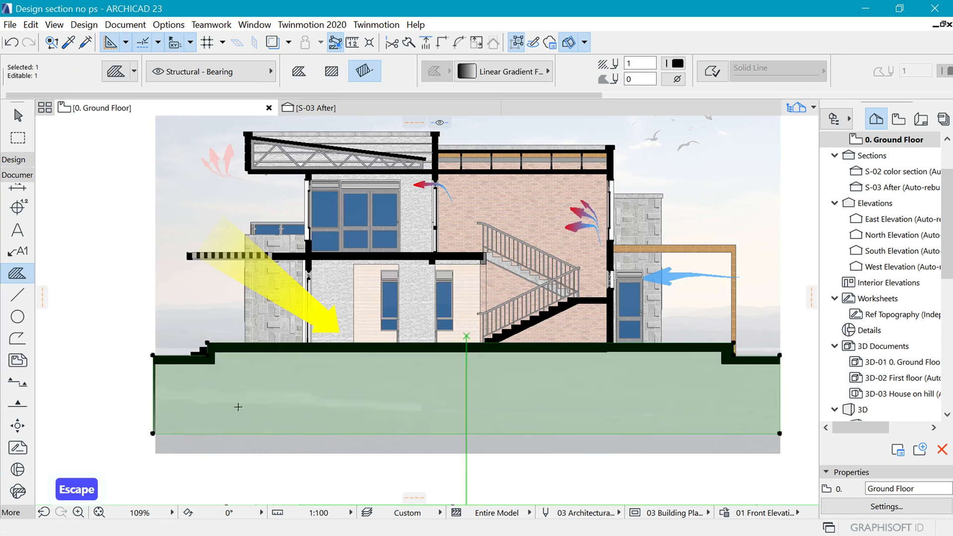
right_click(258, 404)
mouse_move(340, 263)
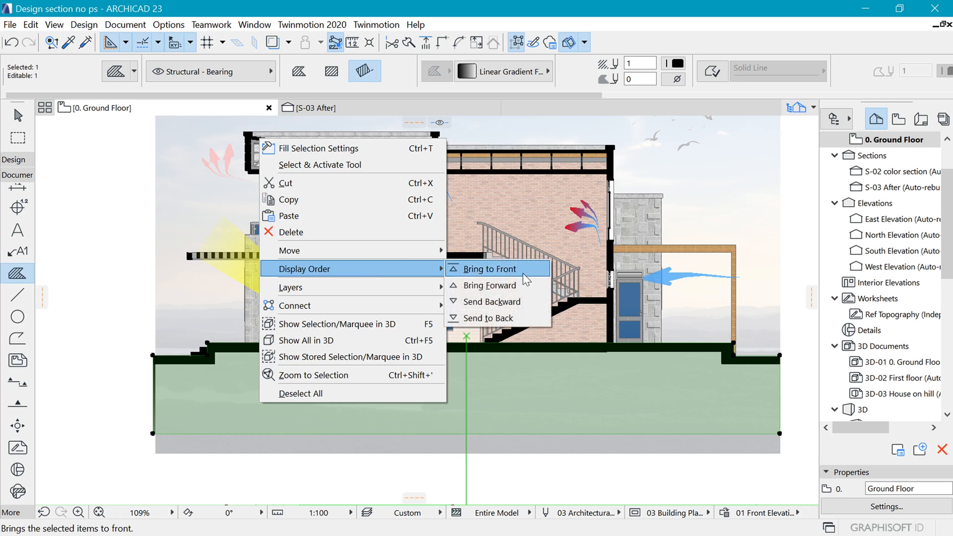
click(525, 286)
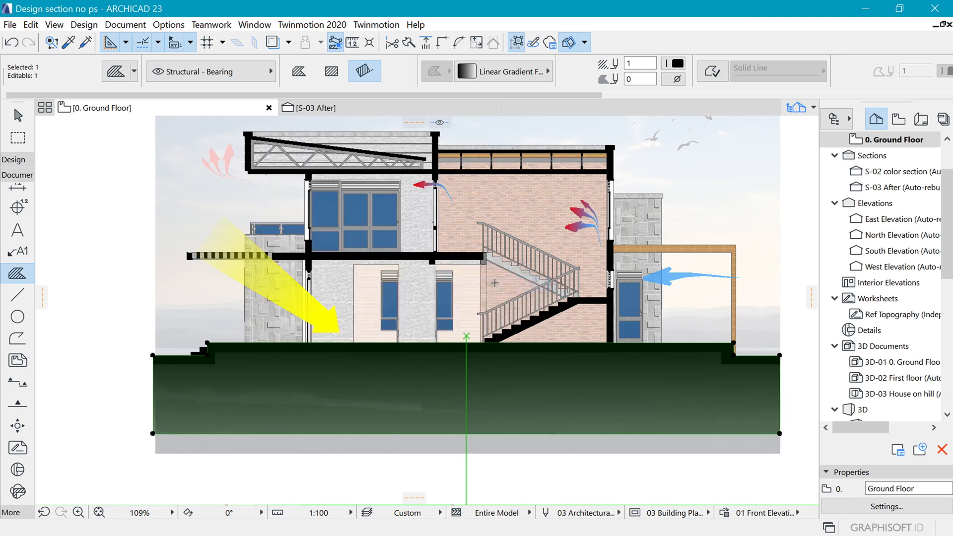
key(Escape)
Examine the section composition with the softened sky, the faded birds and the ground fill.
scroll(495, 283, down, 3)
scroll(494, 371, up, 1)
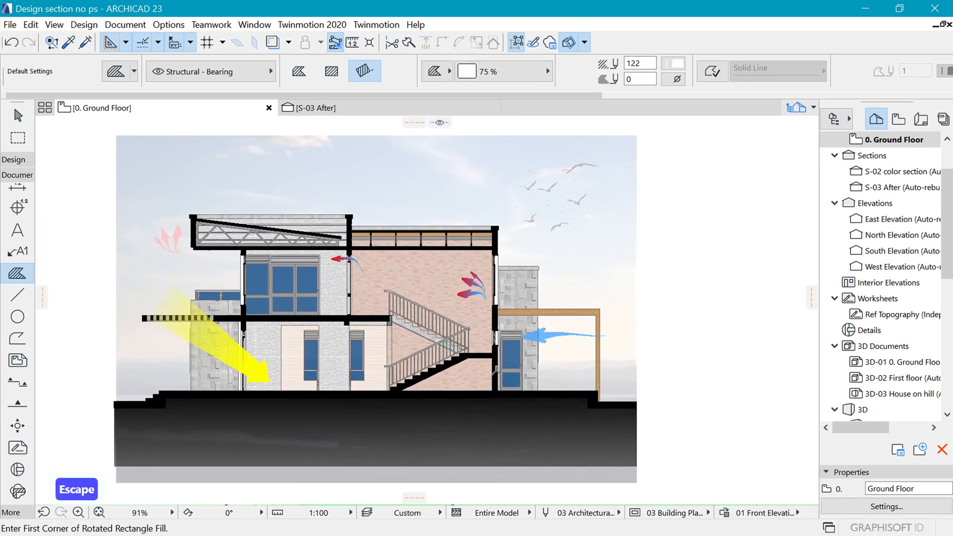
scroll(532, 314, down, 3)
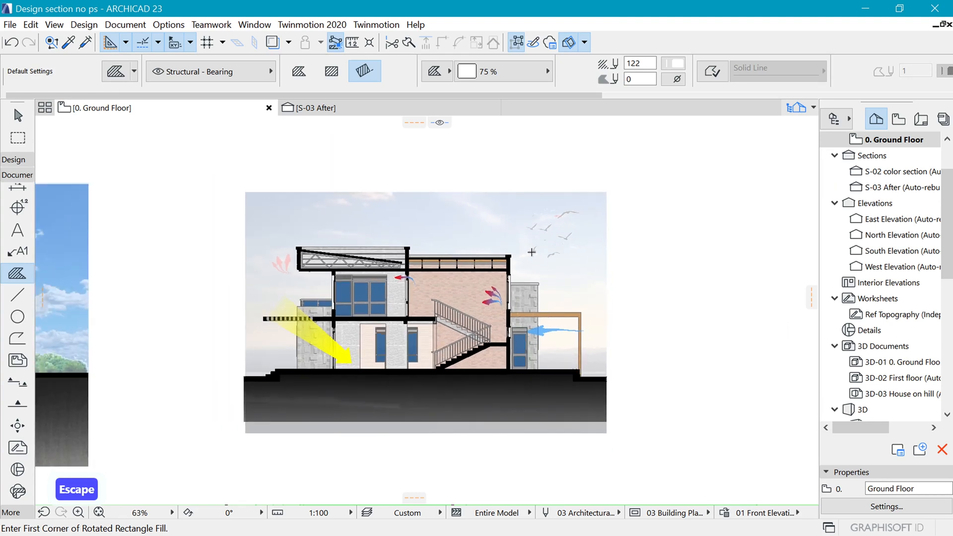
scroll(537, 269, up, 2)
scroll(597, 237, up, 1)
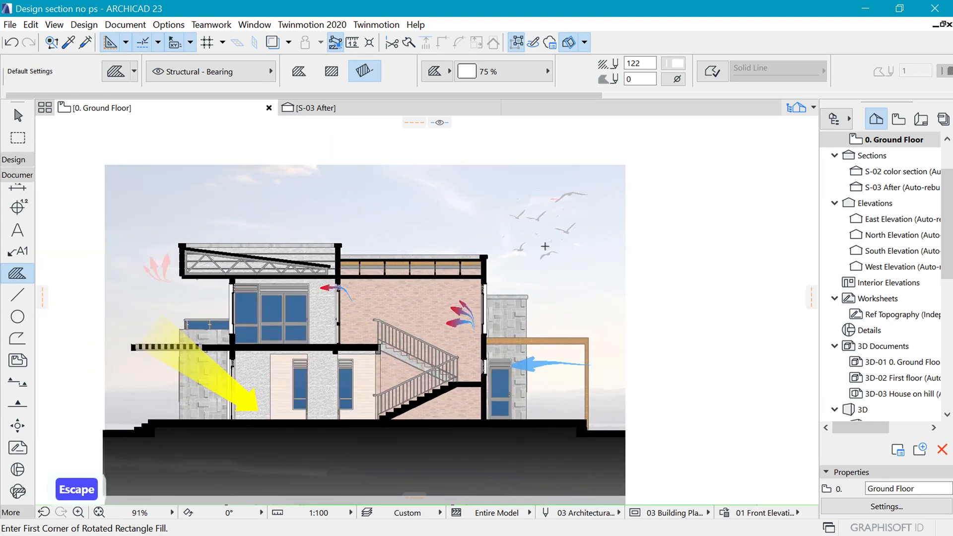
scroll(529, 353, up, 1)
scroll(495, 272, down, 2)
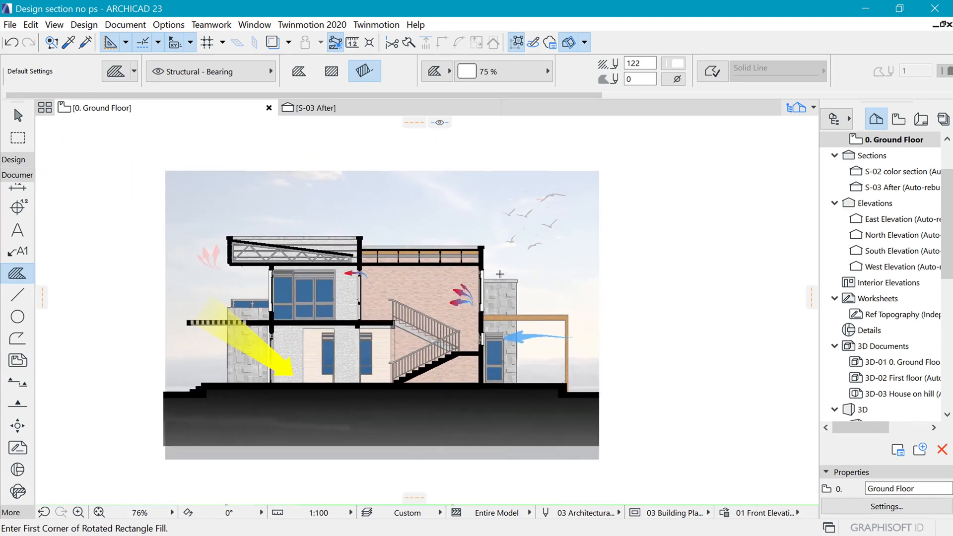
scroll(495, 271, up, 1)
Search the object library for "man" and choose Walking Man Contour 01 23 as the default object.
click(14, 159)
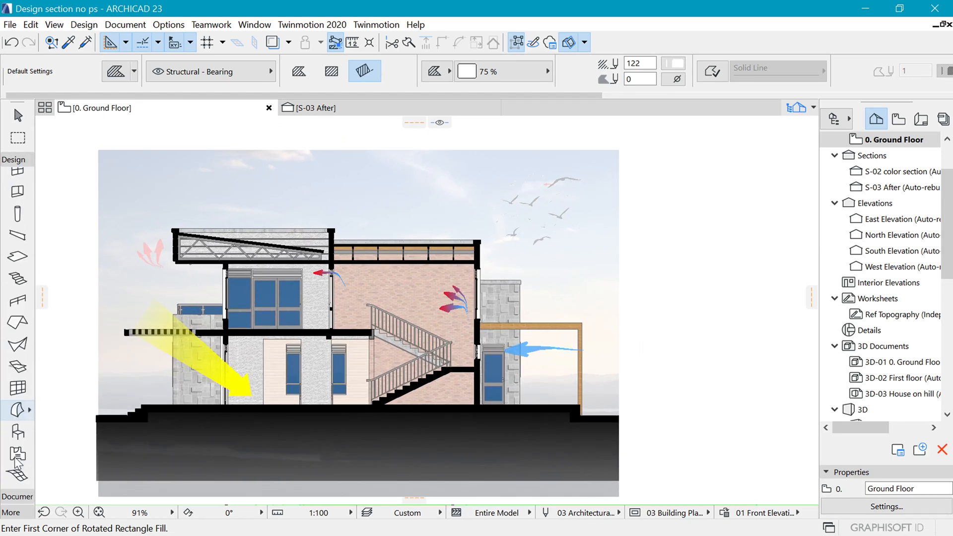
click(17, 432)
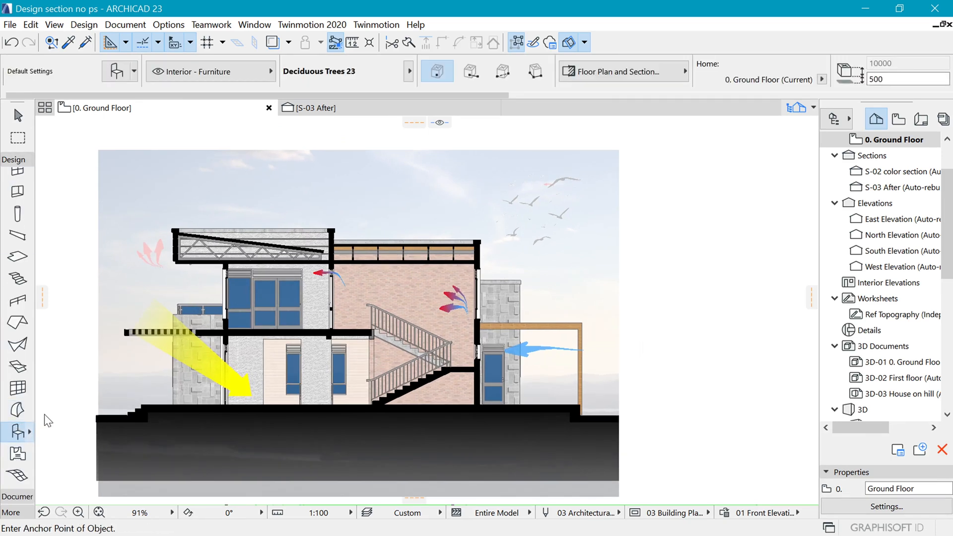
key(ctrl+t)
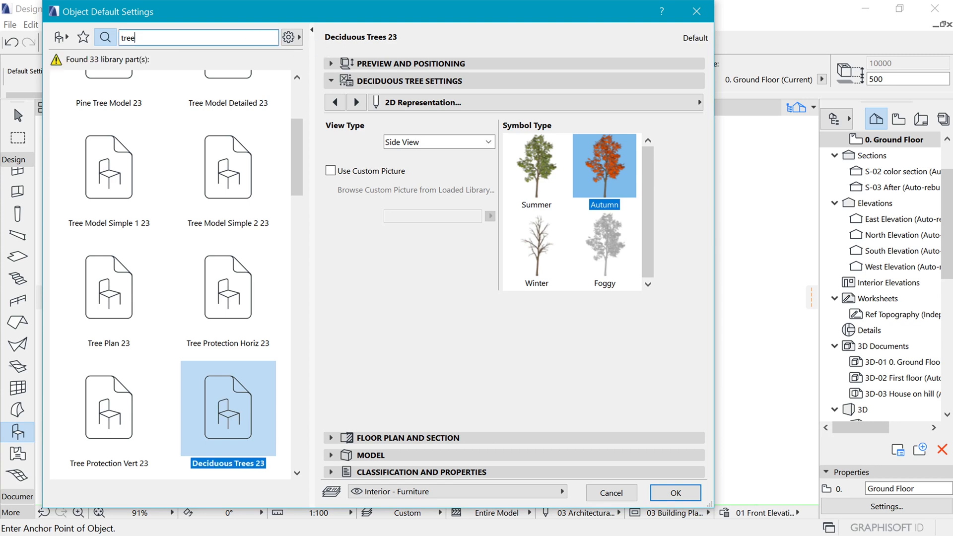
text(man)
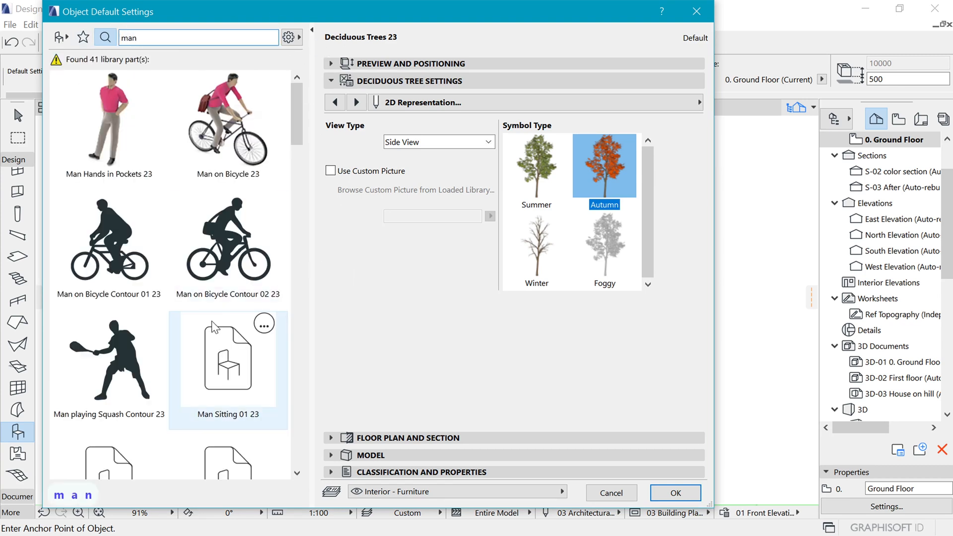
scroll(231, 346, down, 3)
scroll(231, 346, up, 3)
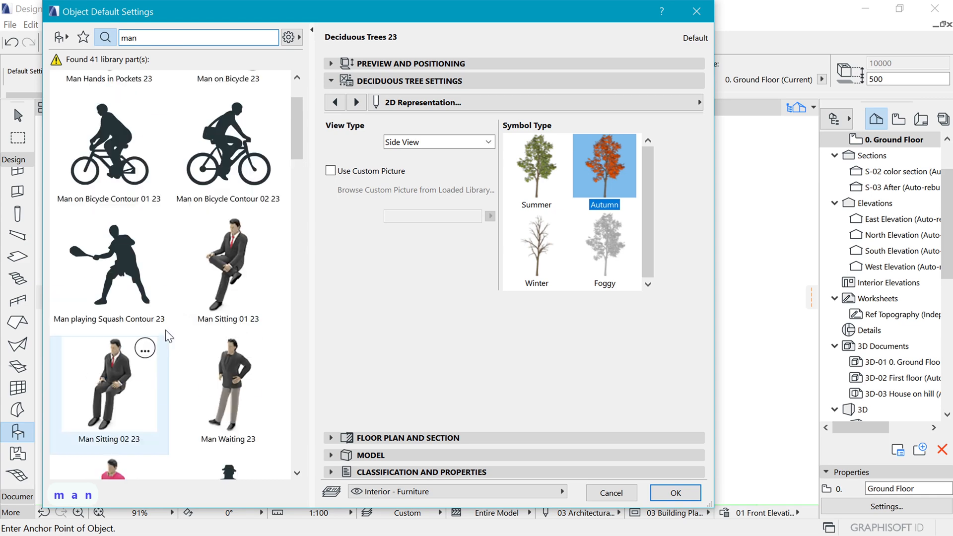
drag(296, 122, 297, 271)
click(106, 301)
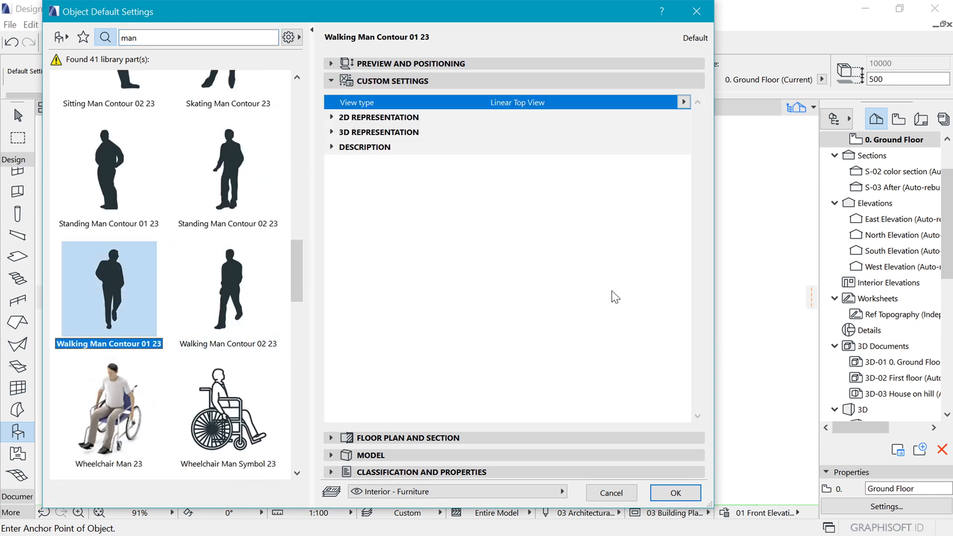
Set the walking man object's view type to Front View and its 2D fill type to Background.
click(684, 102)
click(722, 117)
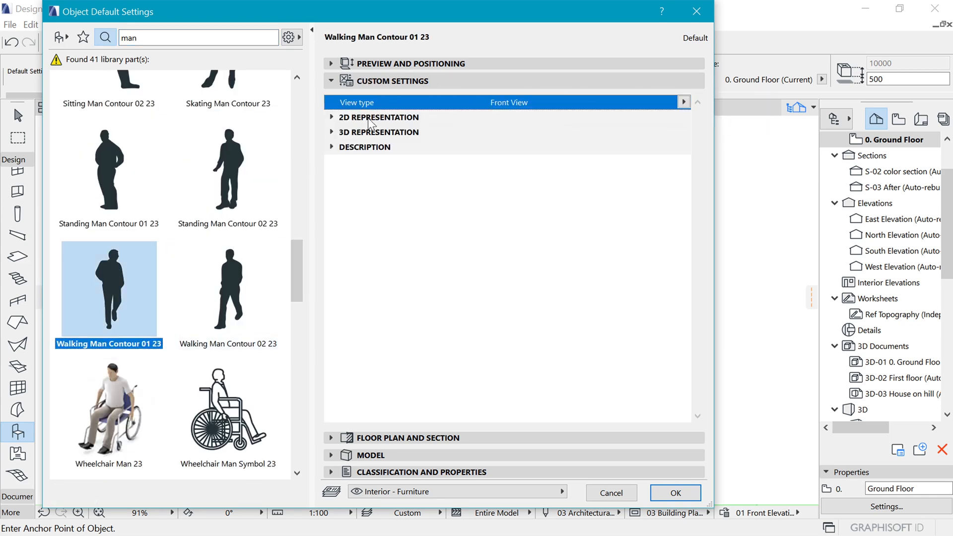
click(333, 116)
click(332, 117)
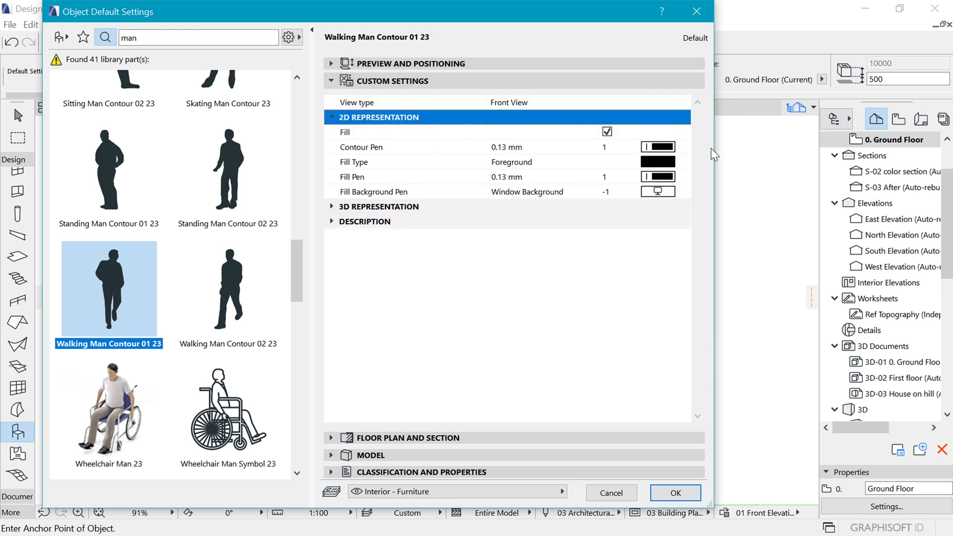
click(651, 167)
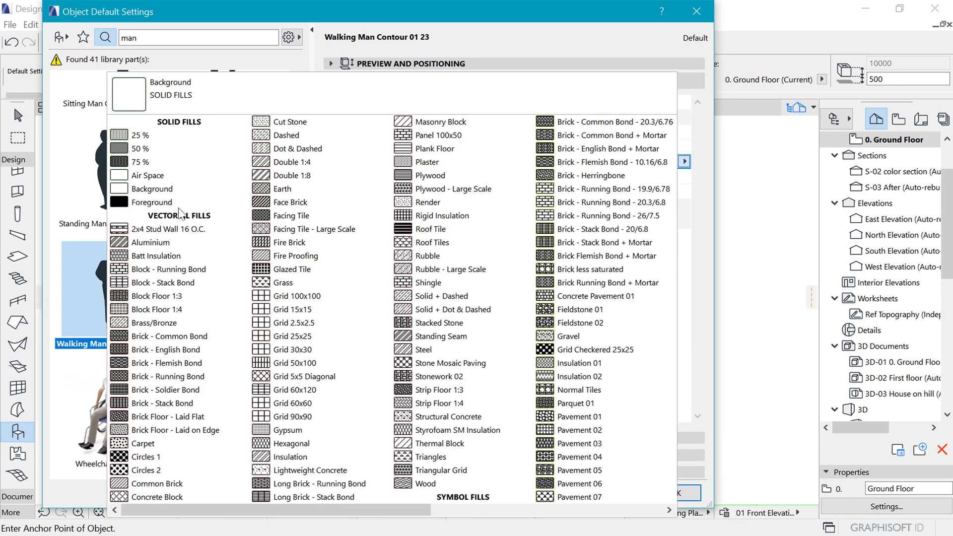
click(144, 187)
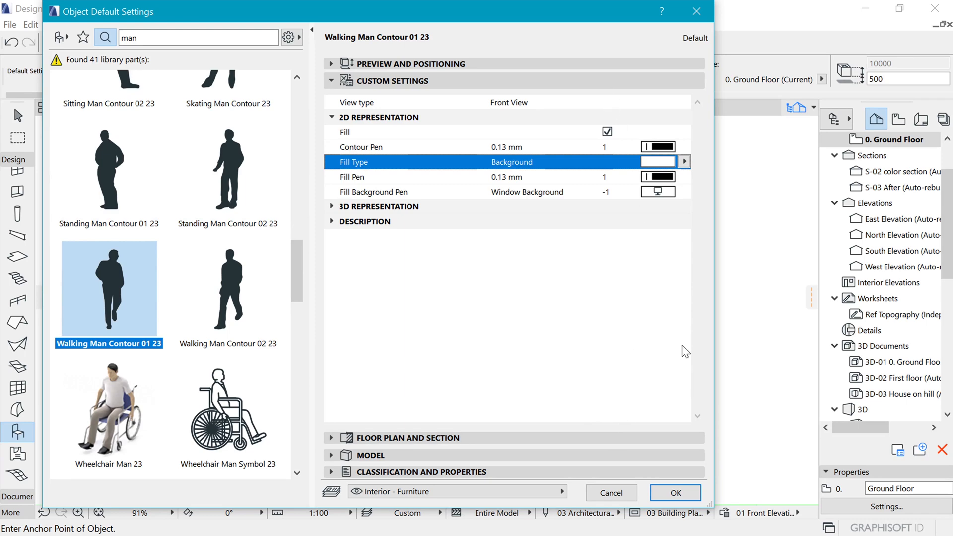
click(676, 493)
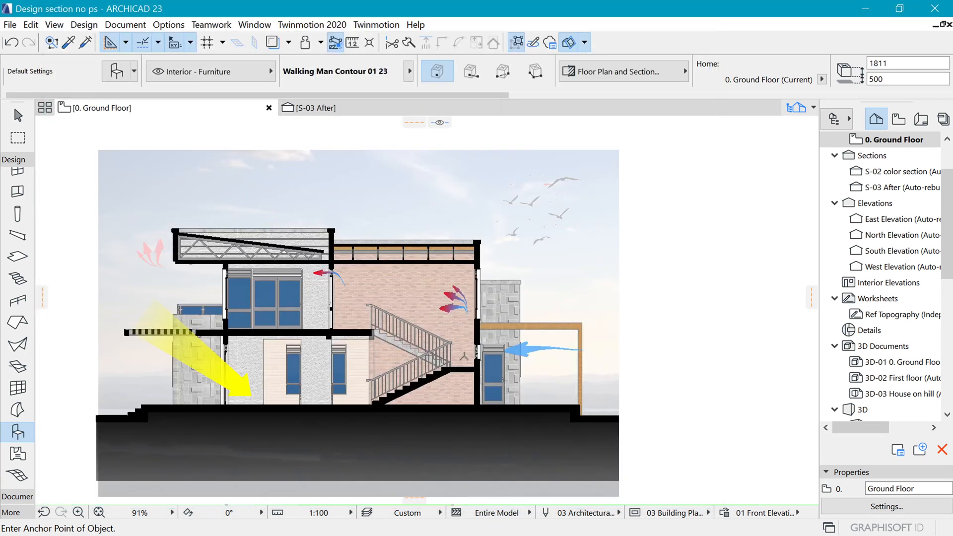
Place the walking man silhouette on the stair landing by the outer wall and move it slightly closer to the stairs.
scroll(465, 360, up, 5)
scroll(469, 367, up, 2)
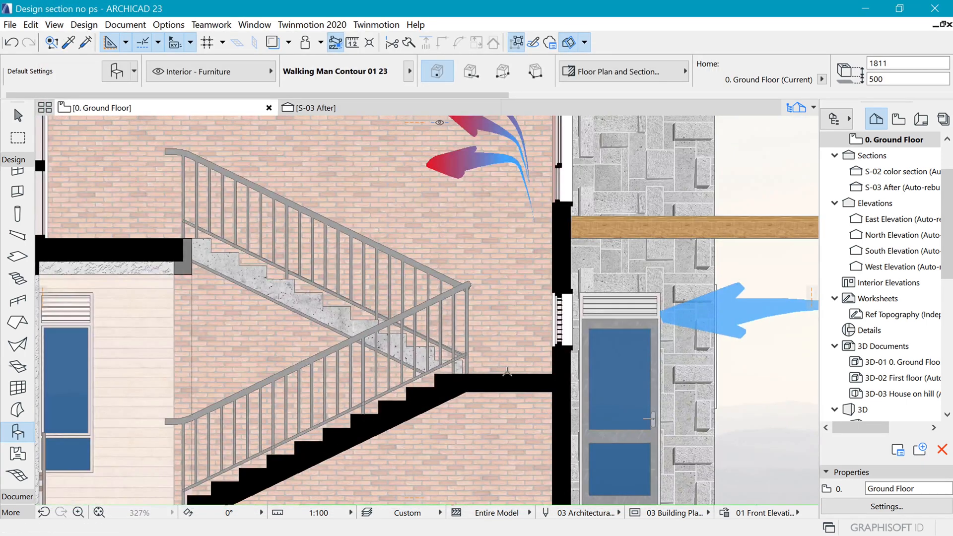
click(508, 372)
shift+click(531, 343)
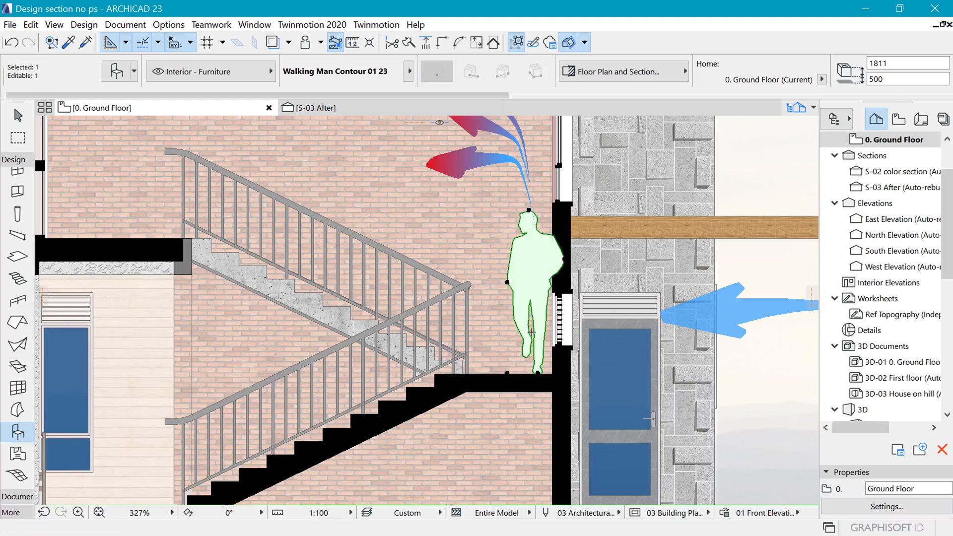
key(ctrl+d)
click(487, 356)
click(468, 355)
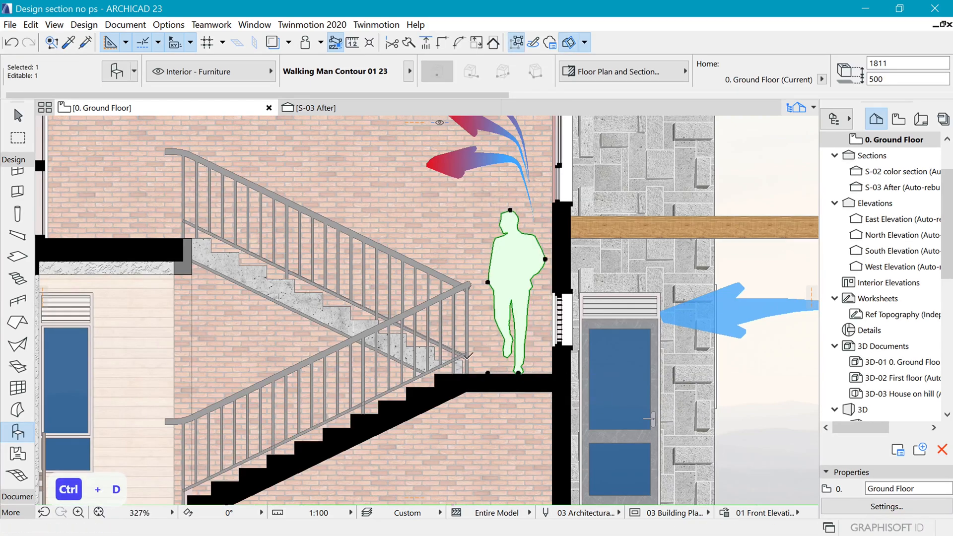
key(Escape)
scroll(531, 293, down, 4)
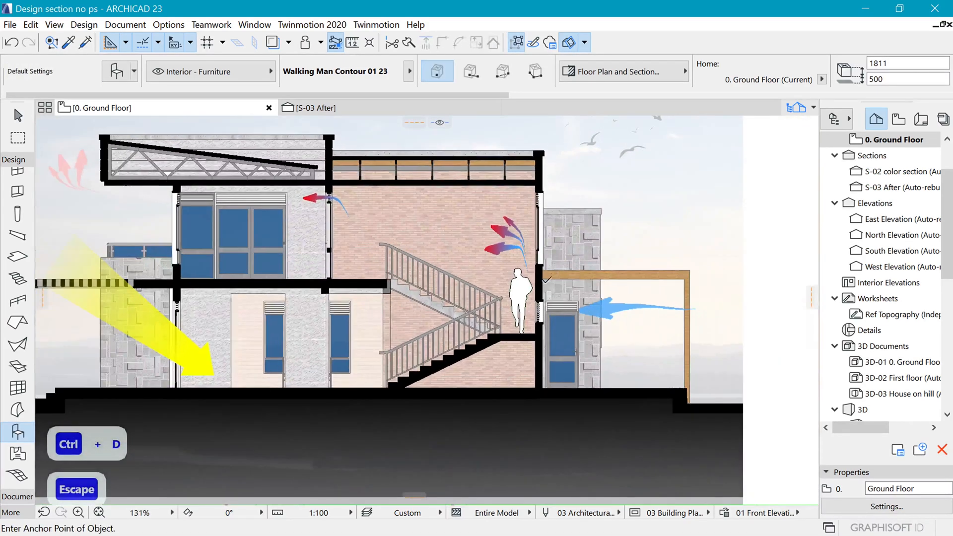
scroll(545, 276, down, 1)
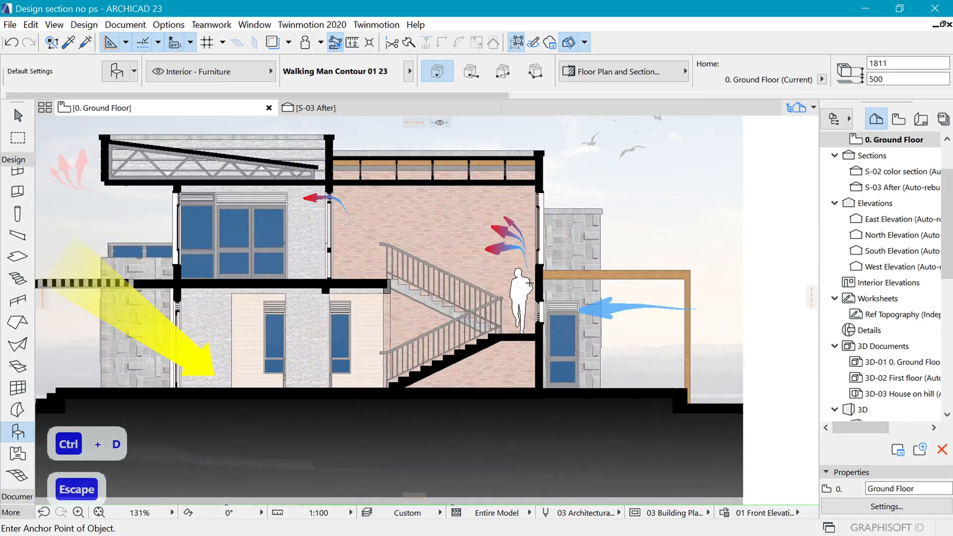
Choose Standing Man Contour 01 23 as the default object and set its view type to Front View.
key(ctrl+t)
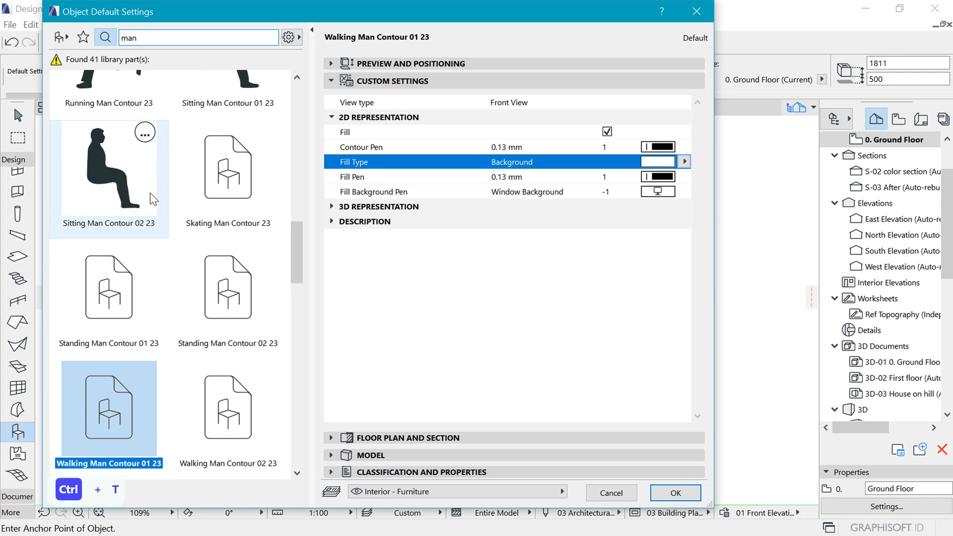
scroll(223, 238, up, 3)
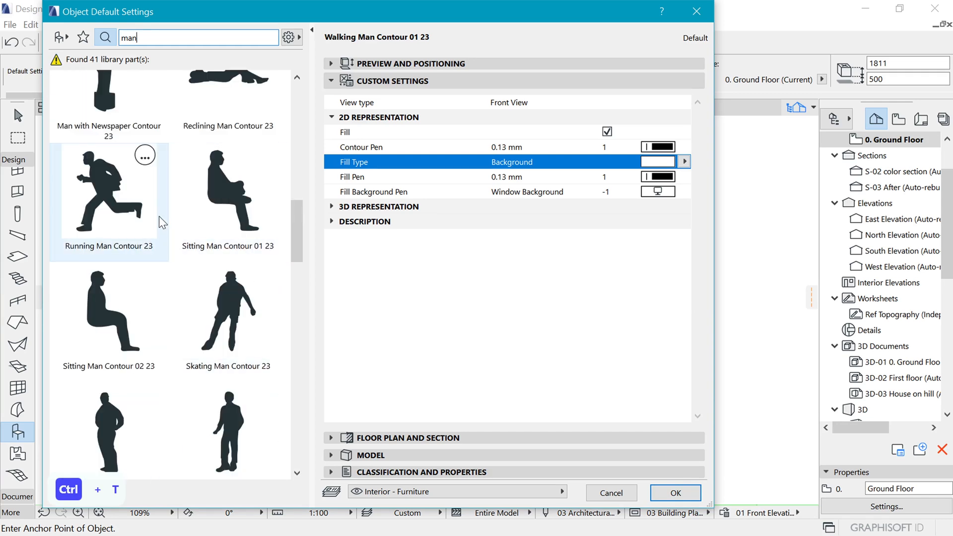
scroll(270, 364, down, 5)
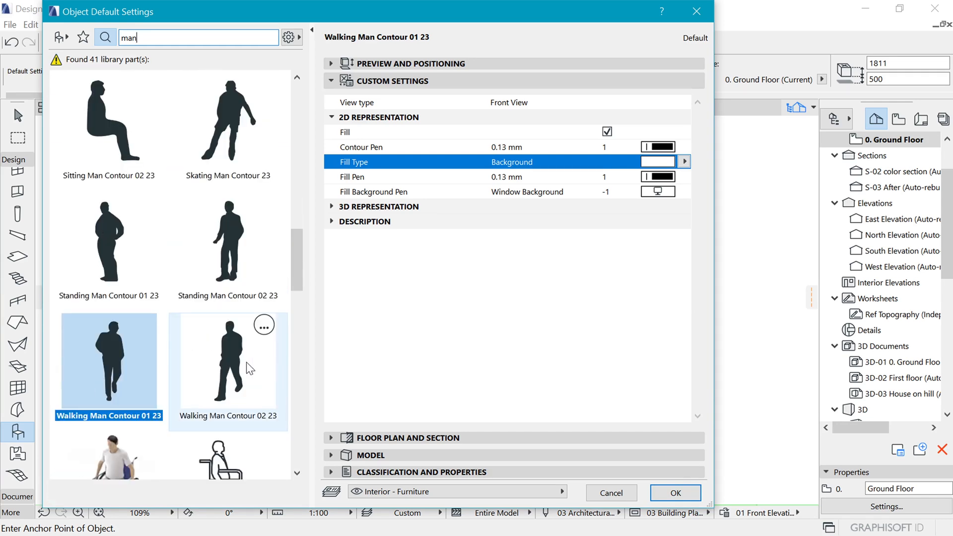
click(129, 257)
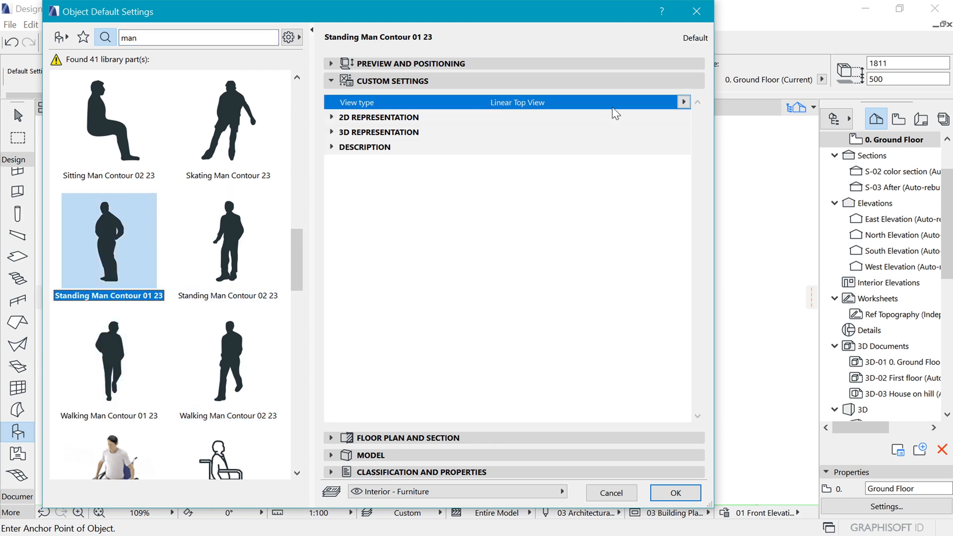
click(684, 102)
click(721, 116)
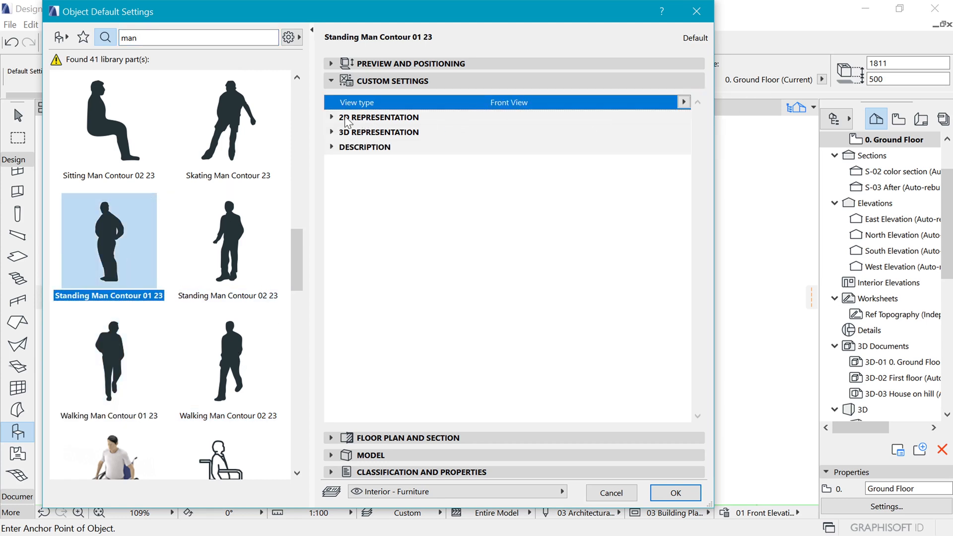
Set the standing man object's 2D fill type to Background and accept the object settings.
click(347, 119)
click(648, 147)
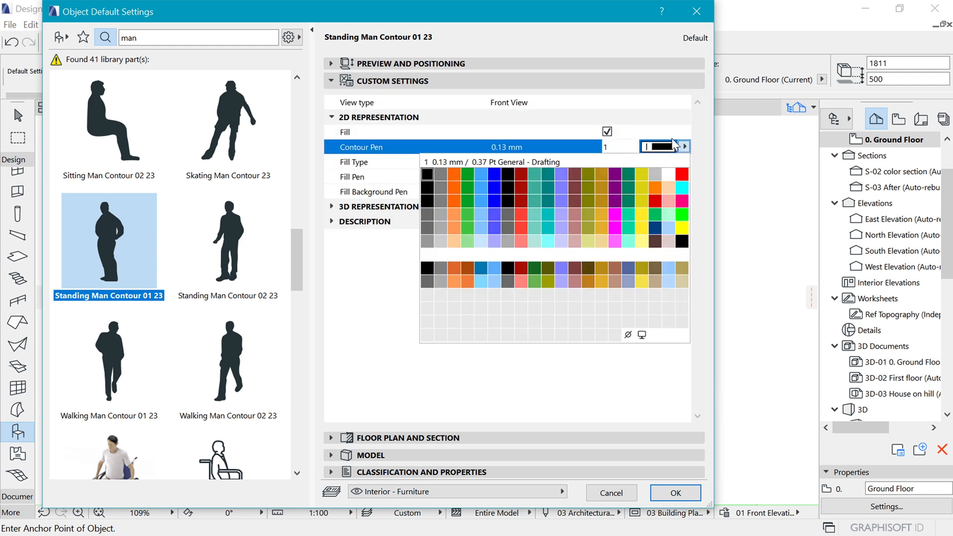
click(660, 162)
click(685, 162)
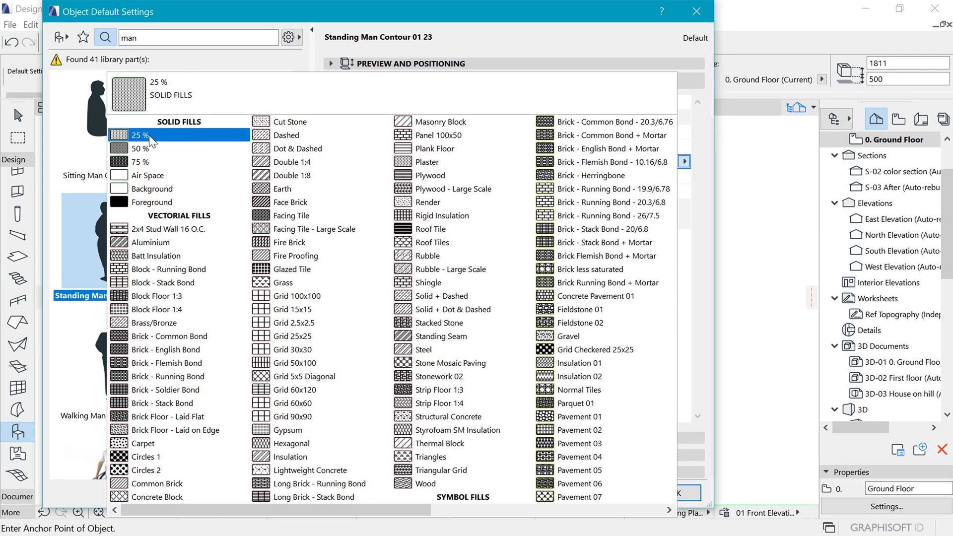
click(144, 189)
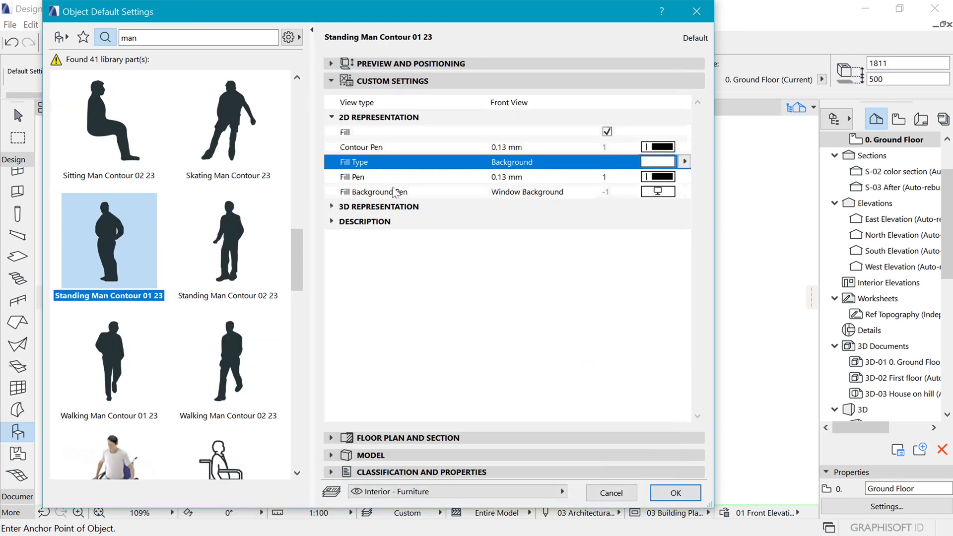
click(676, 493)
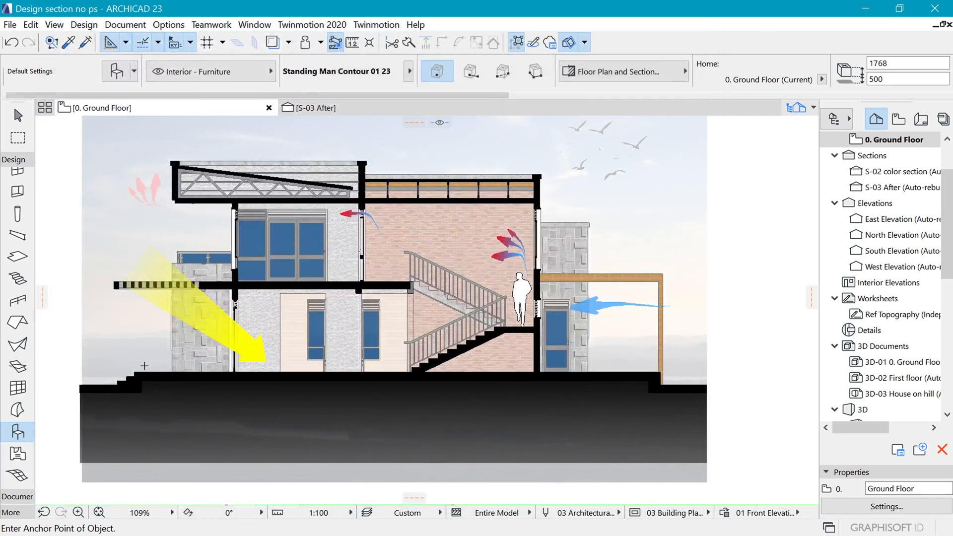
Place the standing man silhouette on the outdoor platform at the top of the entrance steps, beside the stone wall.
scroll(144, 366, up, 4)
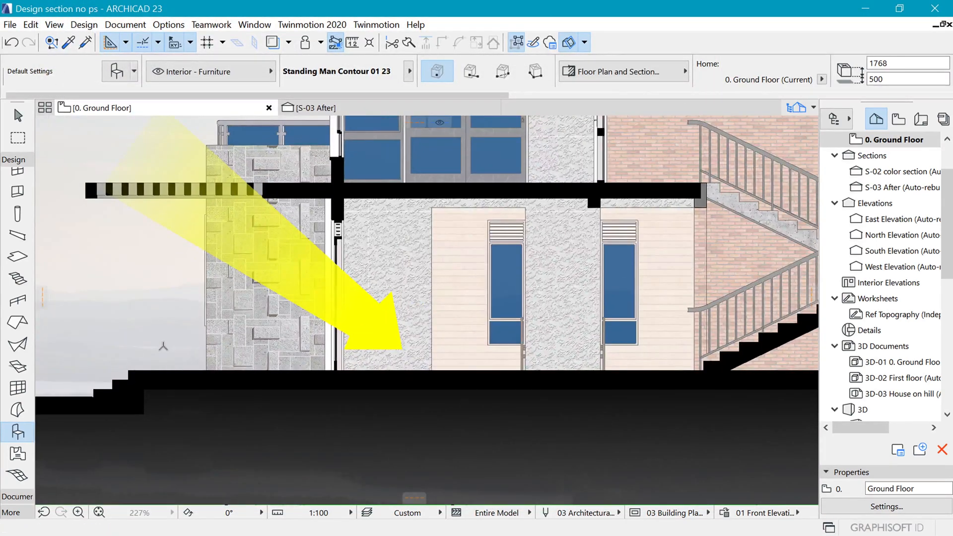
click(164, 346)
scroll(162, 338, down, 4)
scroll(153, 317, up, 3)
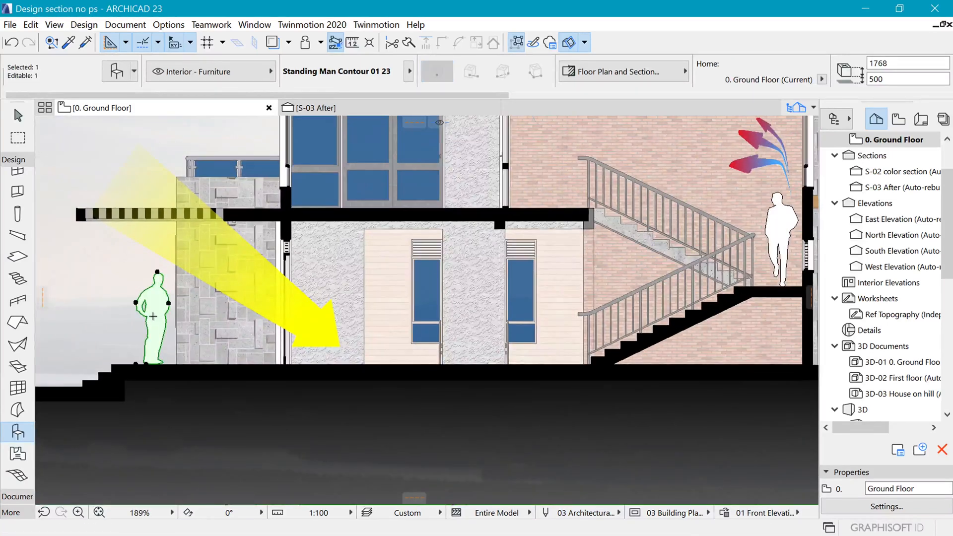
Mirror the standing man silhouette about a vertical axis through its feet.
key(ctrl+m)
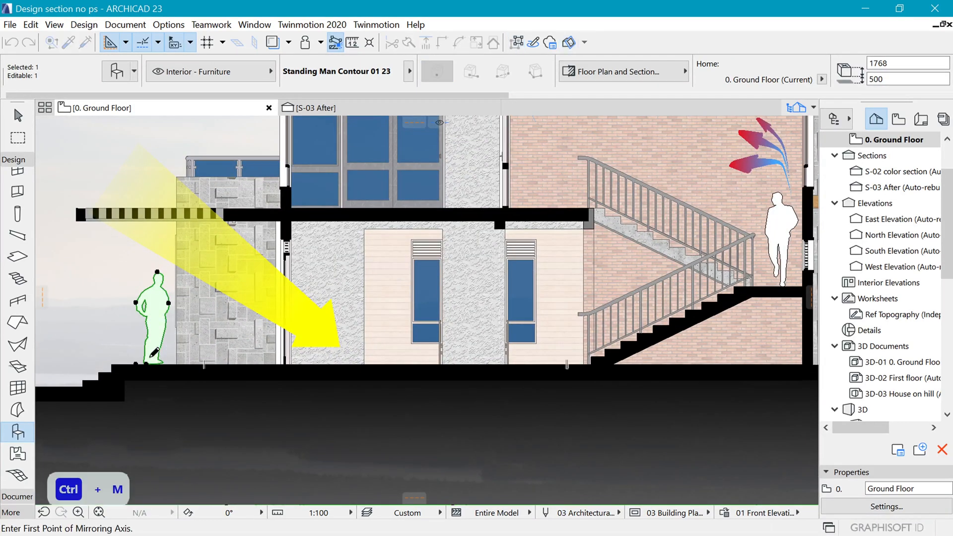
click(146, 363)
click(147, 285)
key(Escape)
scroll(218, 288, down, 3)
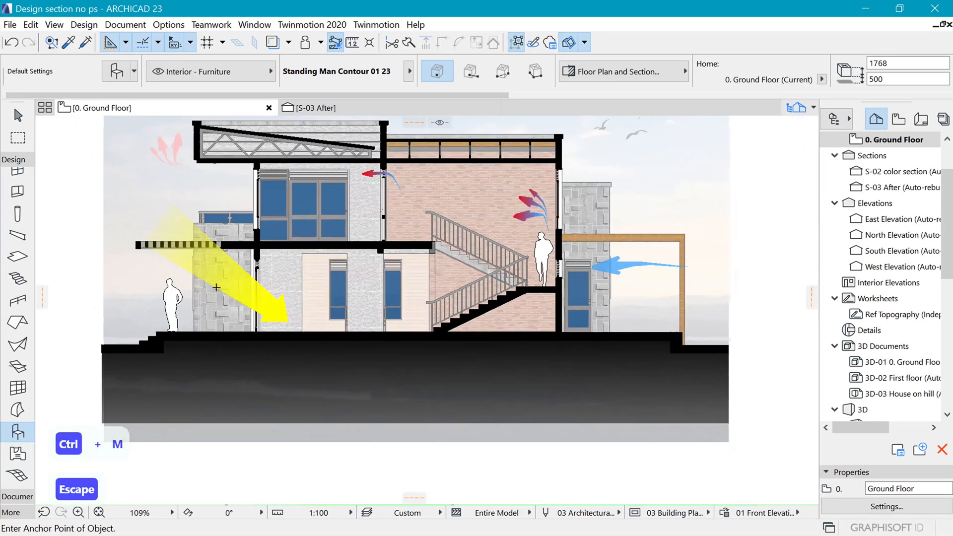
Examine the section composition with the two human silhouettes on the stair landing and the outdoor platform.
scroll(212, 273, down, 3)
scroll(252, 262, up, 2)
scroll(408, 292, down, 2)
scroll(391, 254, up, 3)
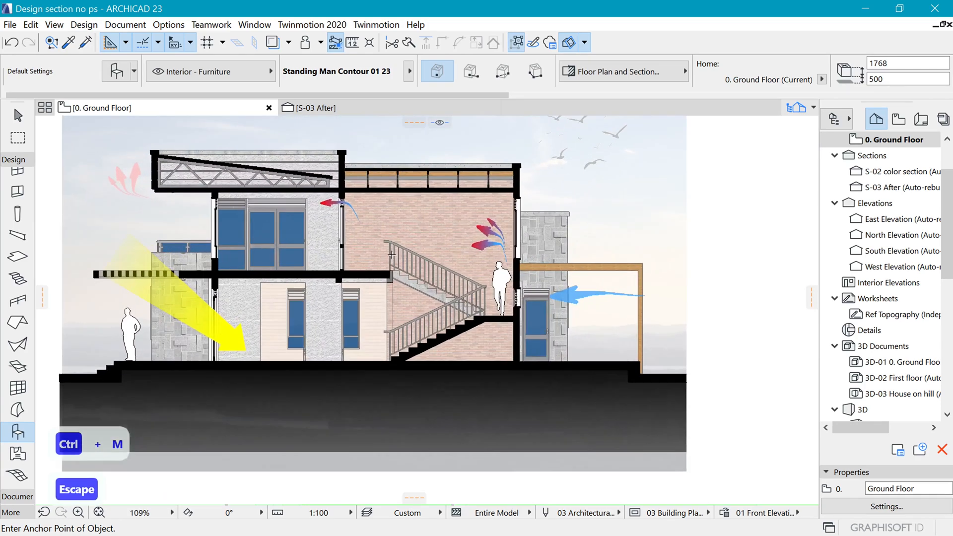
scroll(439, 339, down, 1)
scroll(486, 253, up, 2)
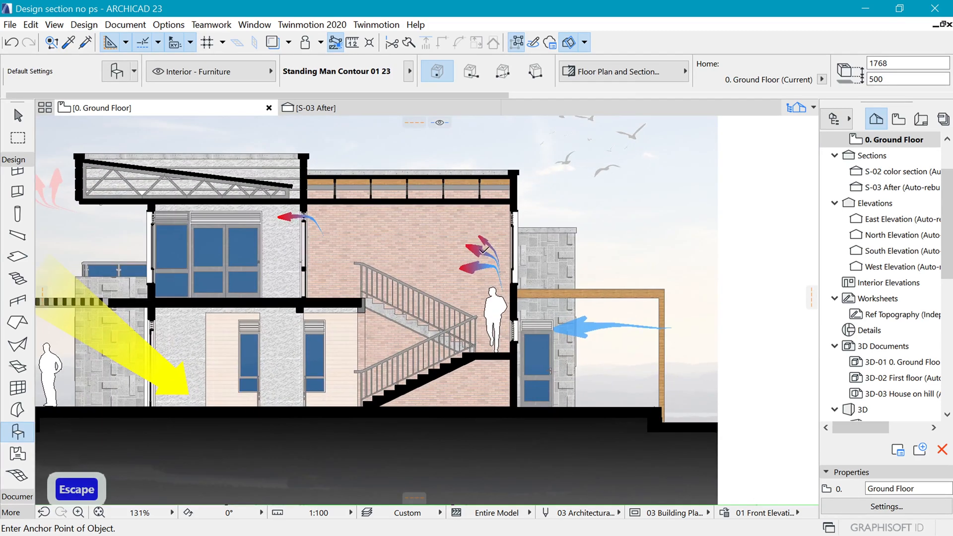
scroll(486, 264, down, 2)
scroll(486, 263, up, 1)
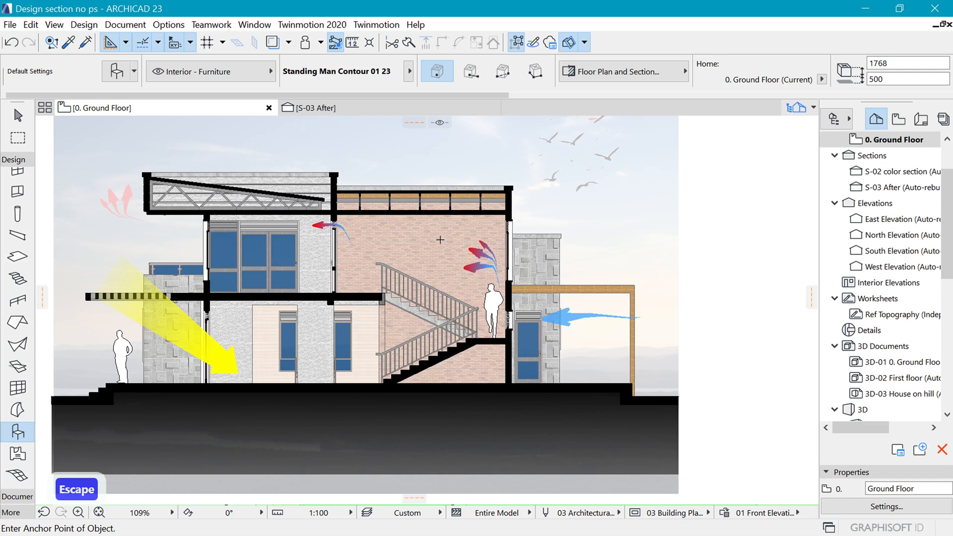
scroll(447, 235, down, 2)
scroll(446, 234, up, 2)
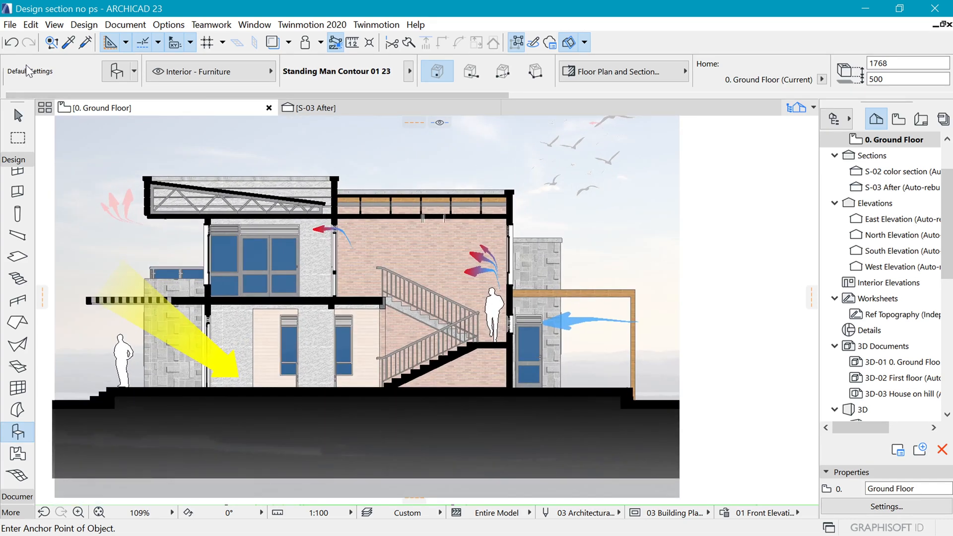
click(11, 25)
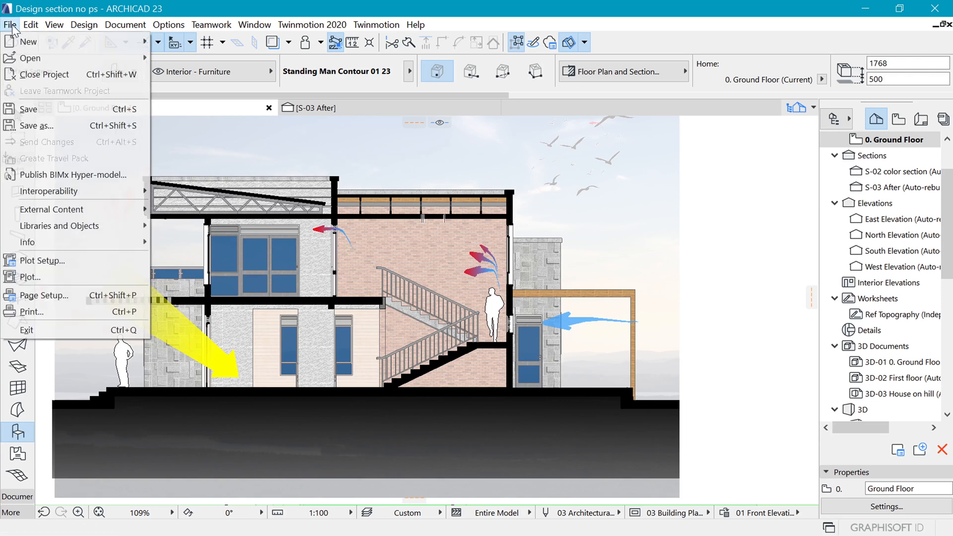
key(Escape)
Search the object library for "tree" and choose Evergreens 23 as the default object.
click(19, 435)
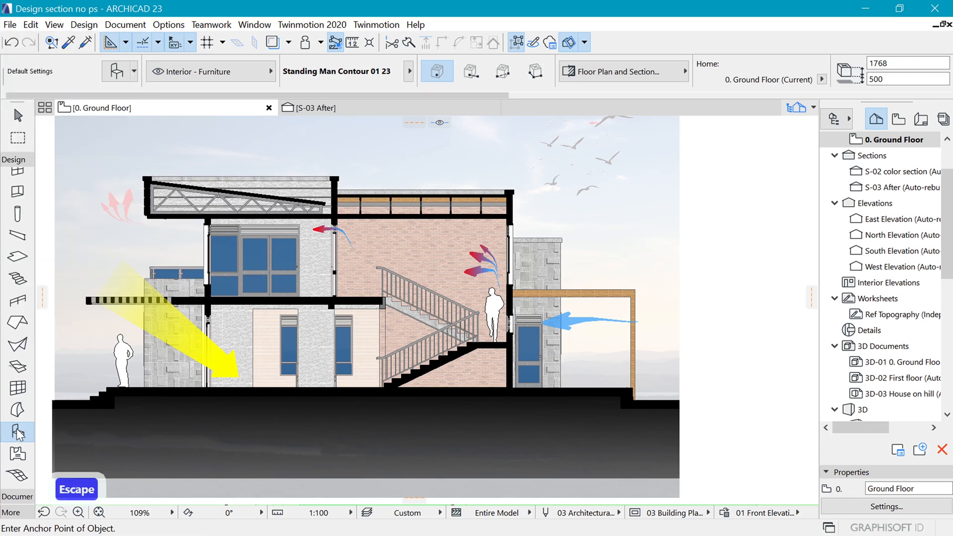
key(ctrl+t)
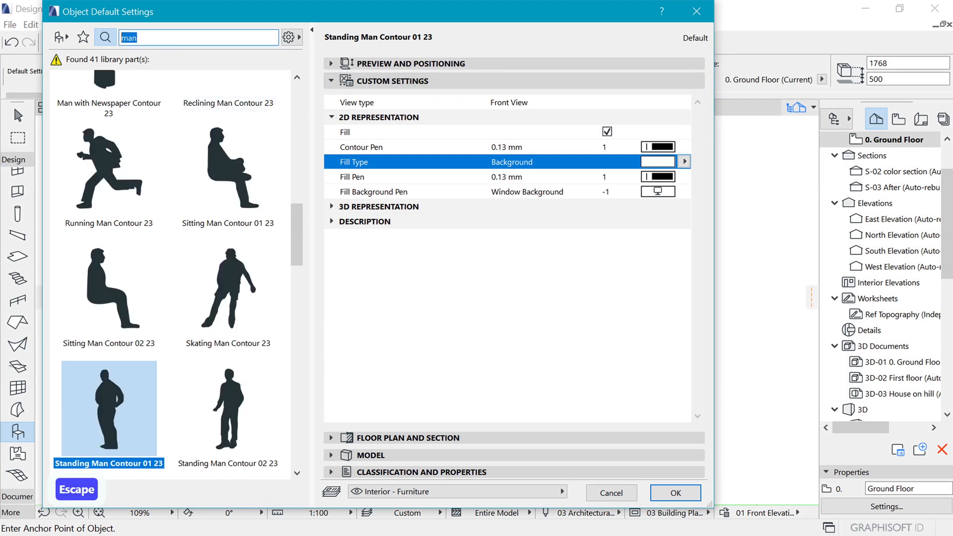
text(tree)
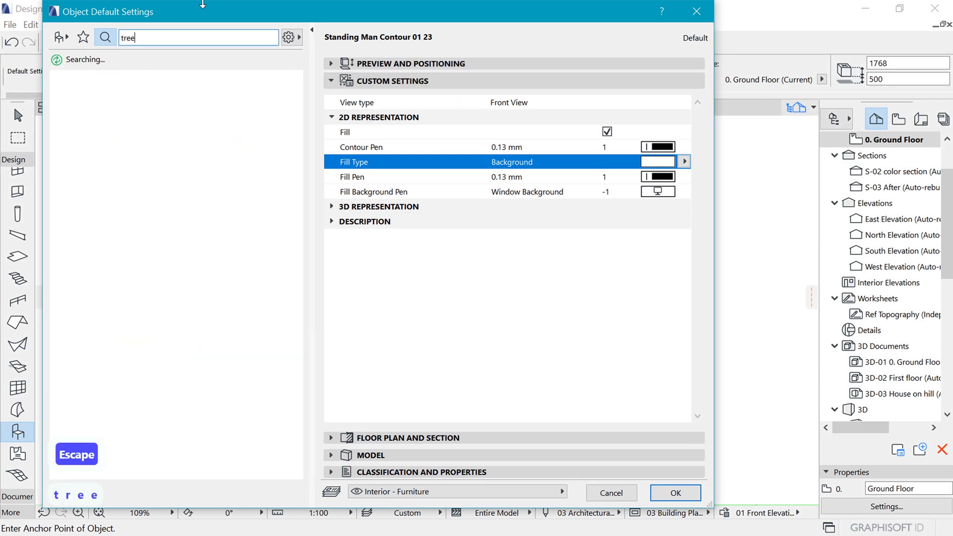
scroll(190, 313, down, 3)
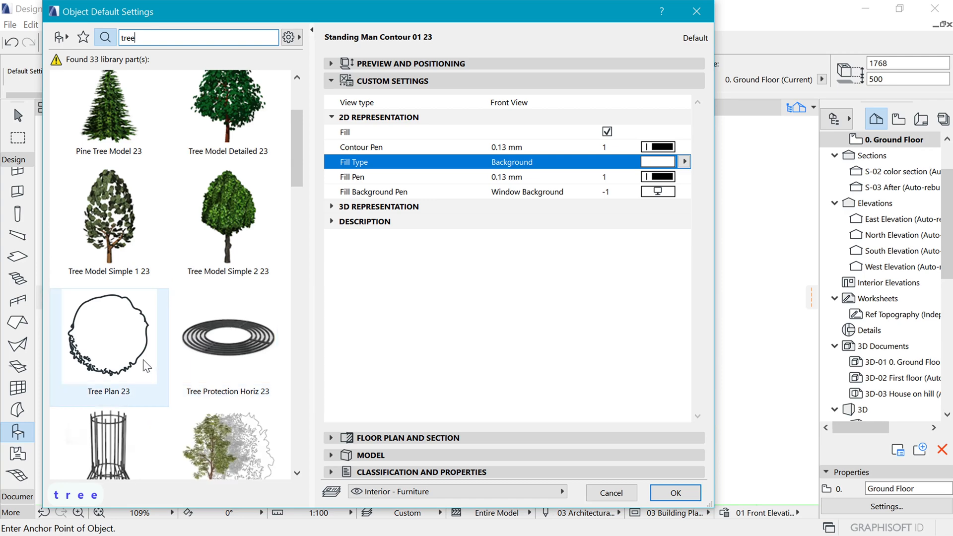
scroll(151, 330, down, 1)
scroll(150, 330, down, 3)
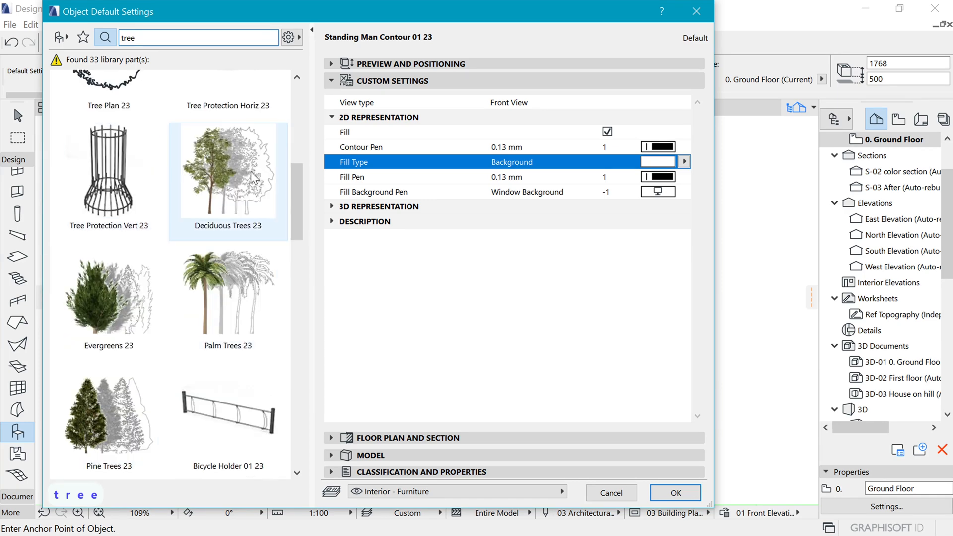
click(103, 302)
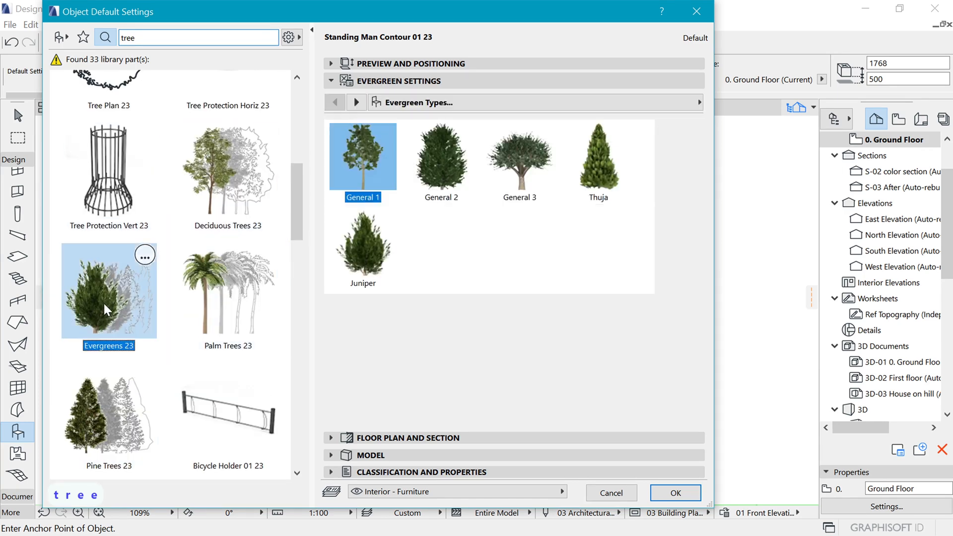
Set the evergreen's 2D view type to Side View with the Foggy 1 symbol type.
click(357, 102)
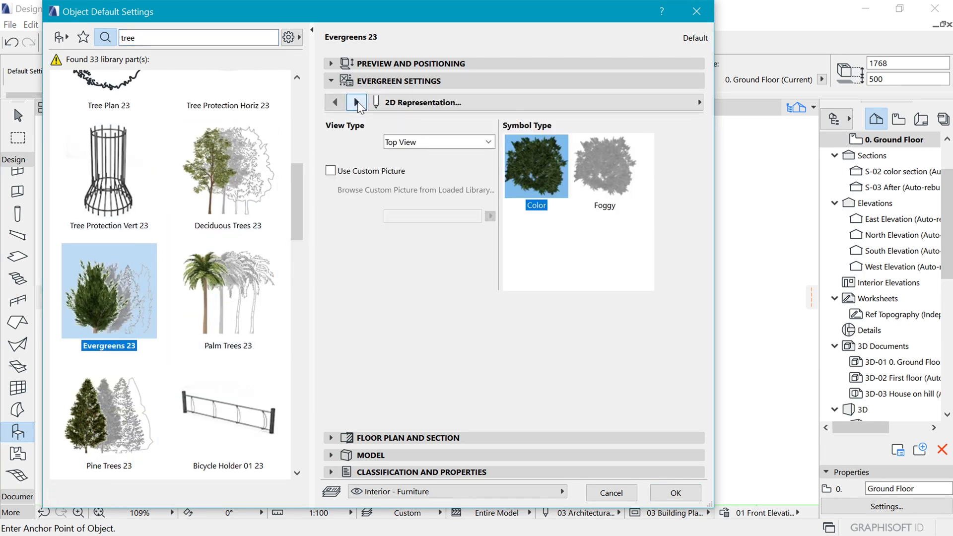
click(489, 142)
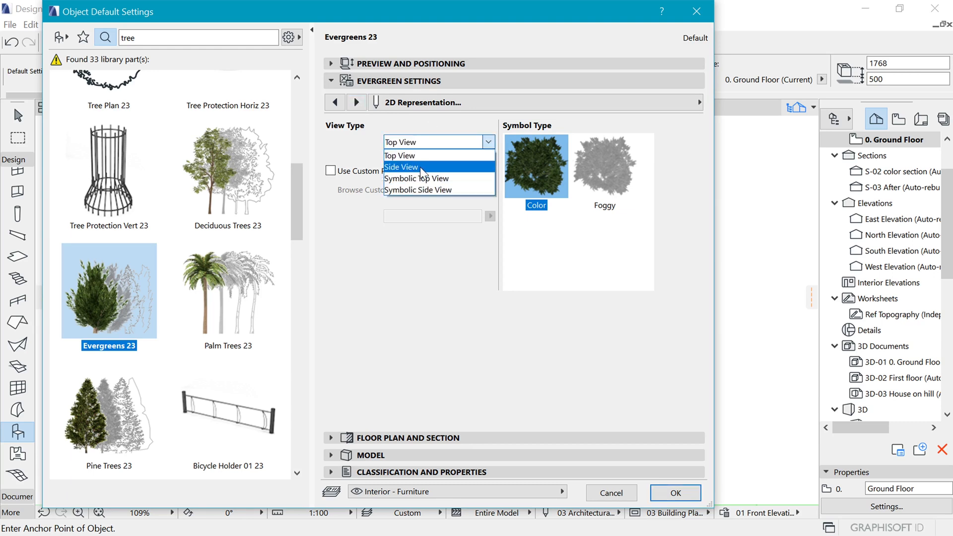
click(421, 168)
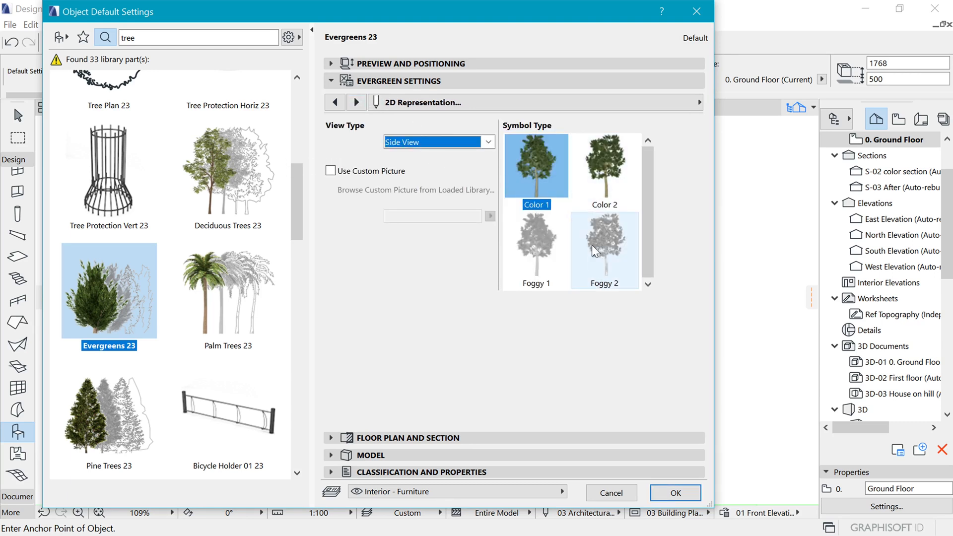
click(540, 258)
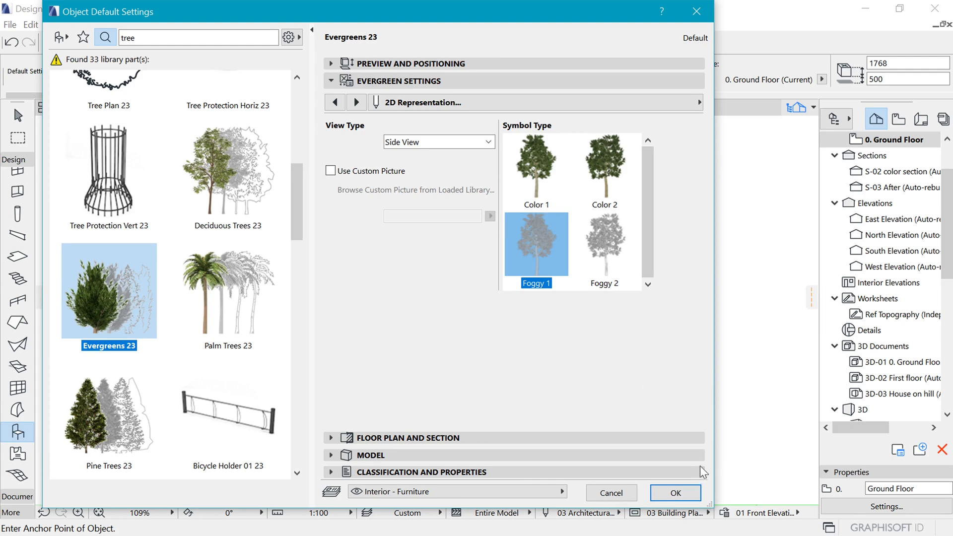
click(680, 493)
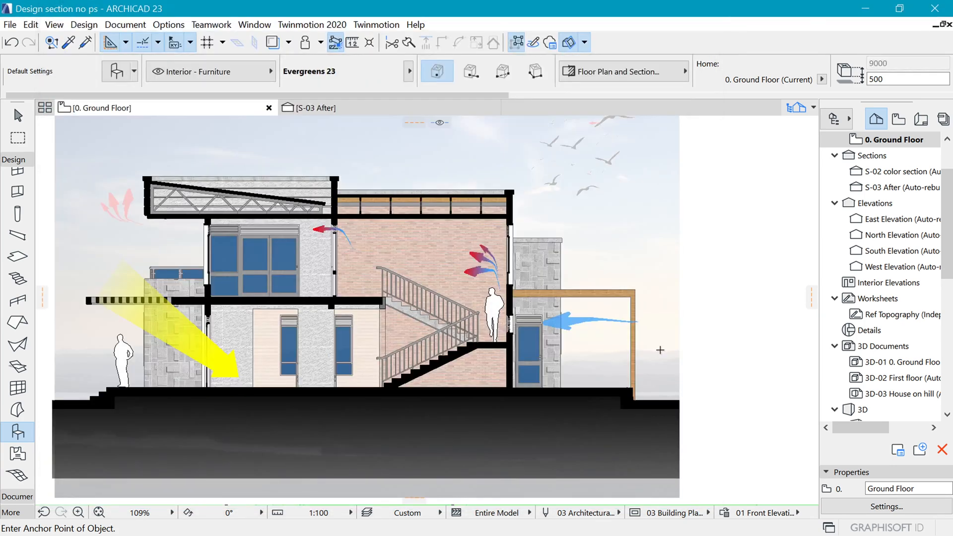
Place the foggy evergreen tree at the outer post of the timber pergola, at the section's right end.
scroll(661, 350, down, 2)
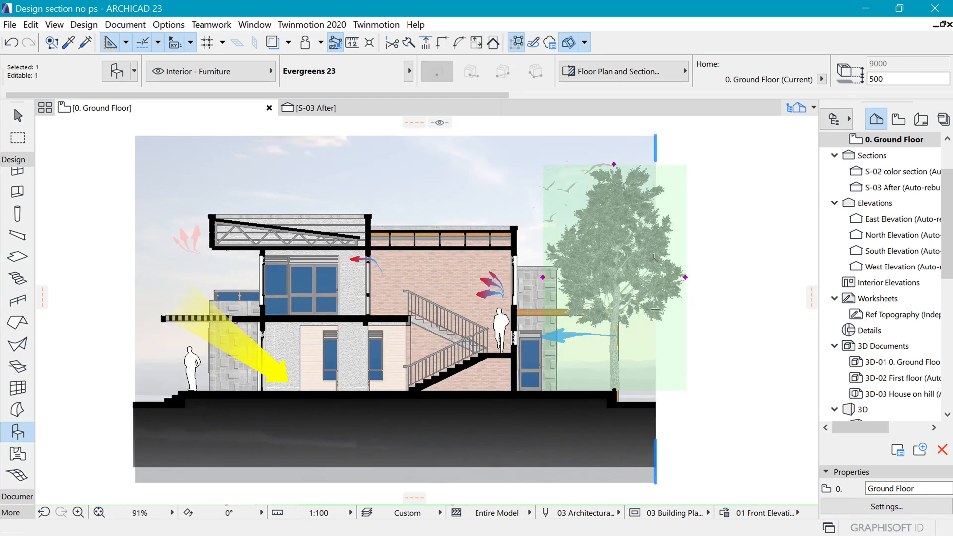
Scale the evergreen from its trunk base to about three quarters of its height, level with the flat roof, and send it to back.
key(ctrl+k)
click(538, 319)
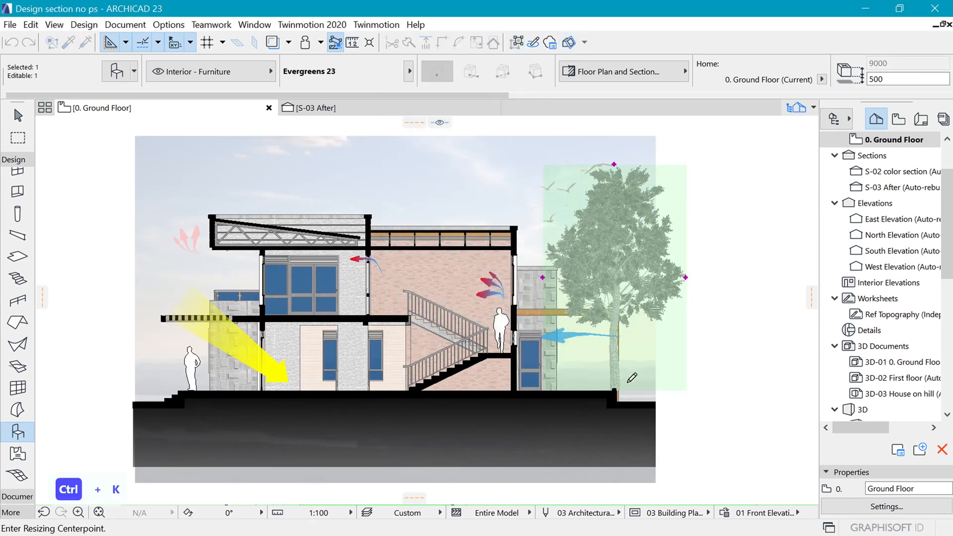
click(615, 391)
click(615, 164)
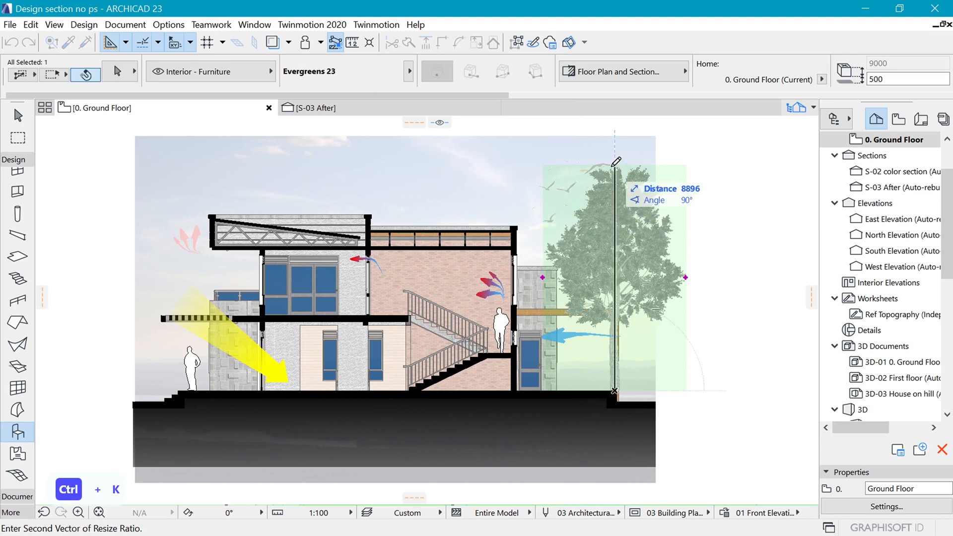
click(620, 229)
right_click(695, 226)
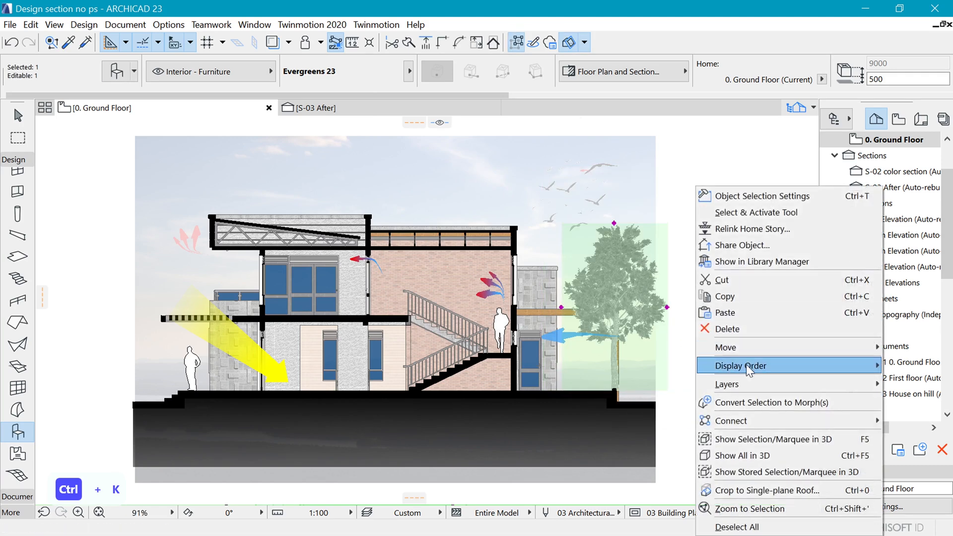
mouse_move(749, 370)
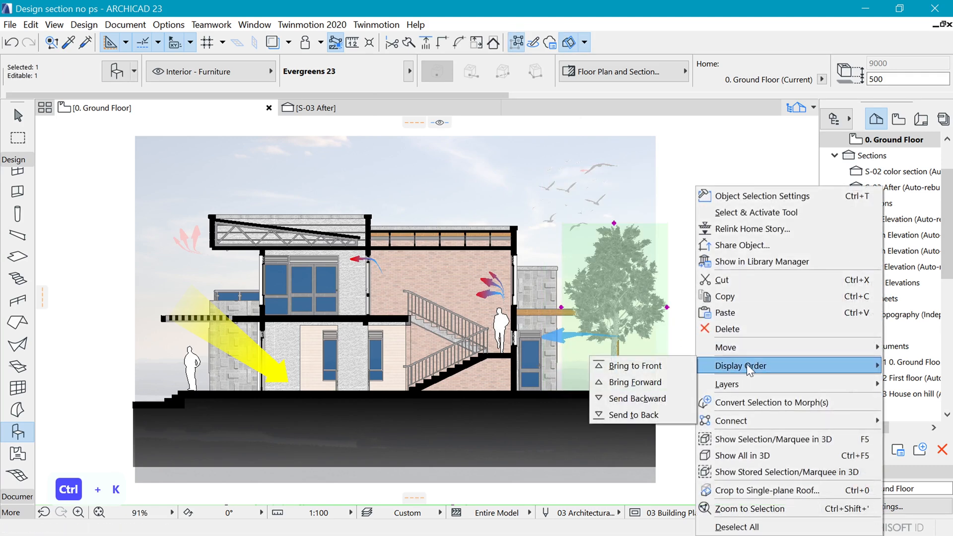
click(645, 416)
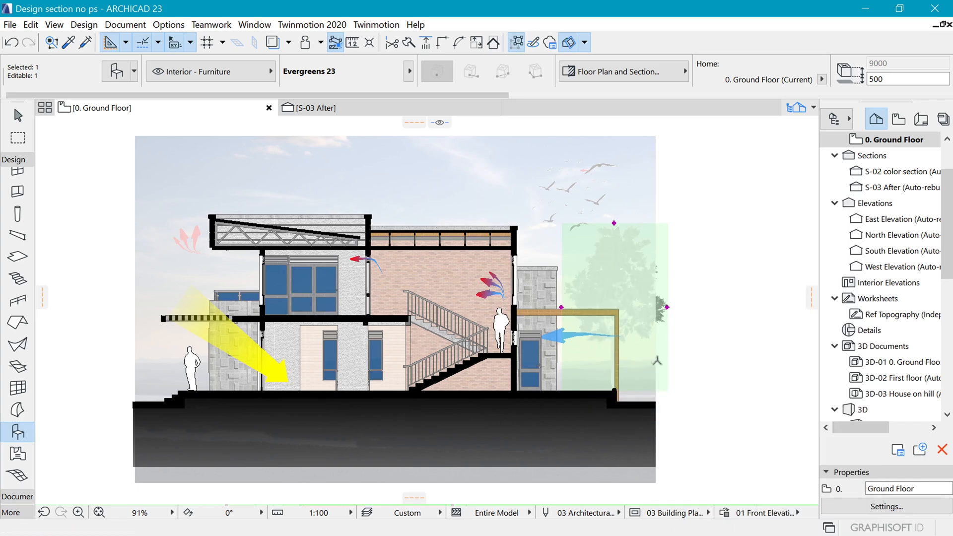
Move the foggy evergreen horizontally toward the building so its foliage stays within the sky image's edge.
scroll(715, 292, up, 2)
key(Escape)
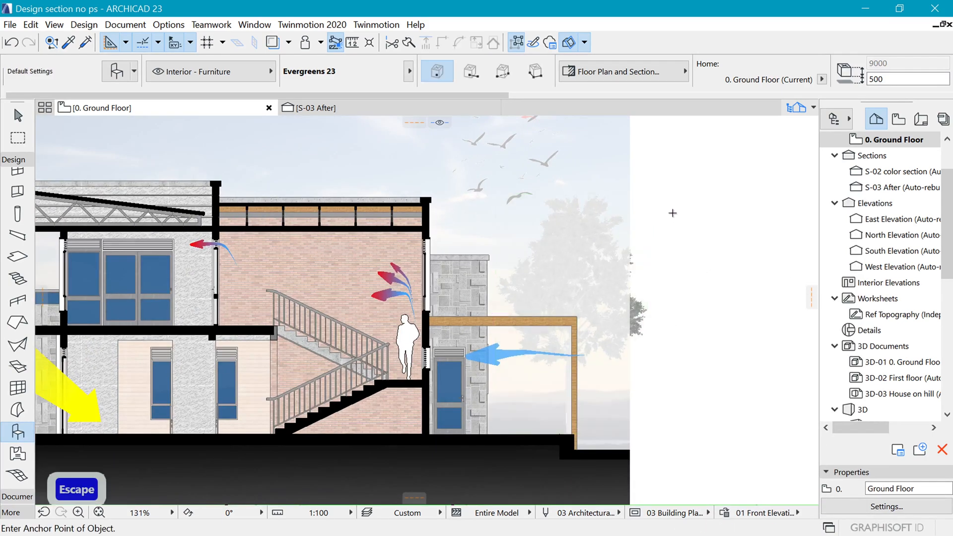
scroll(663, 209, up, 1)
click(636, 325)
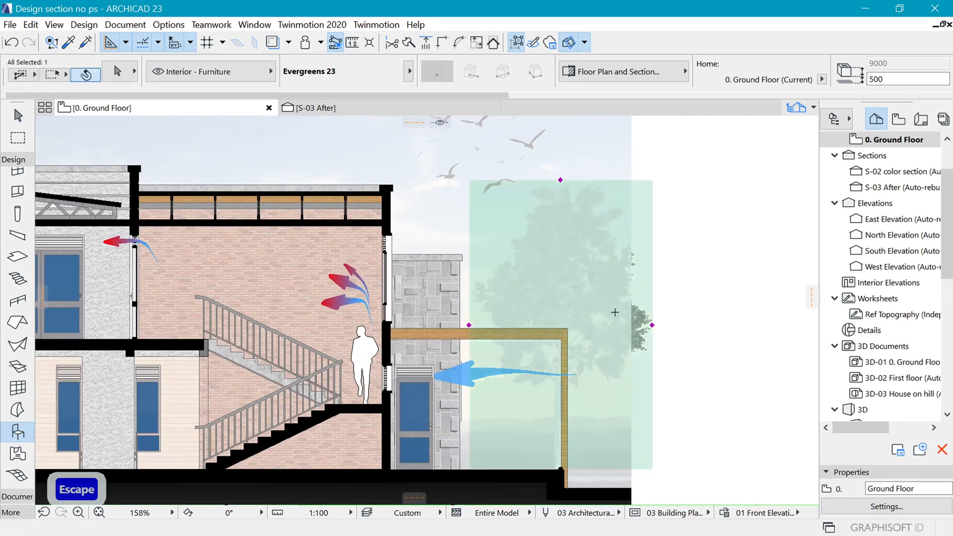
key(ctrl+d)
click(652, 325)
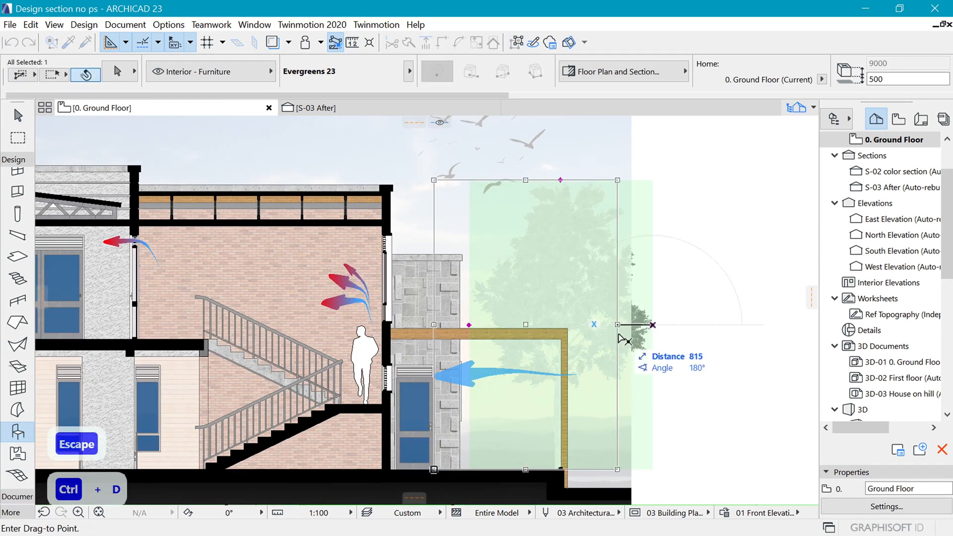
click(622, 325)
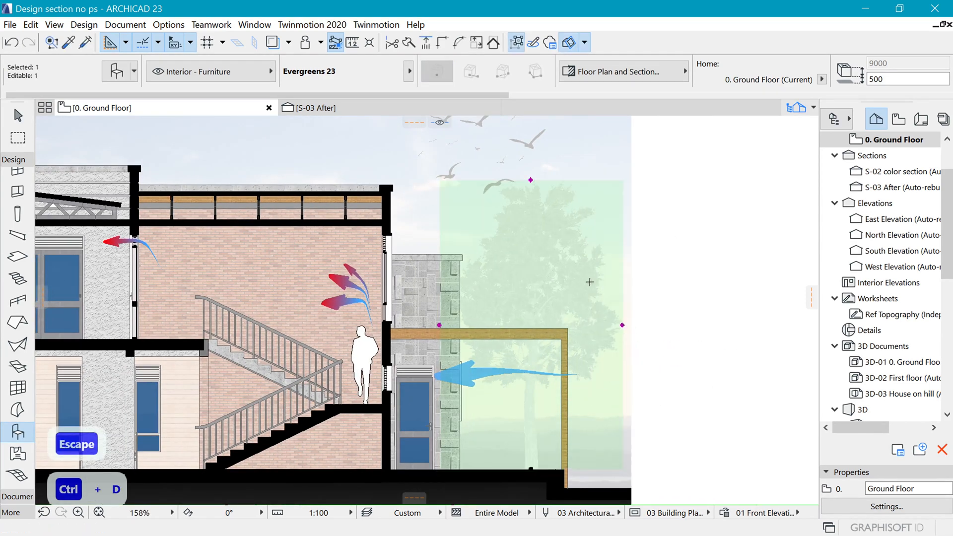
key(Escape)
Copy the evergreen from the pergola side to the edge of the outdoor platform beside the standing silhouette.
scroll(639, 334, down, 3)
scroll(631, 259, down, 5)
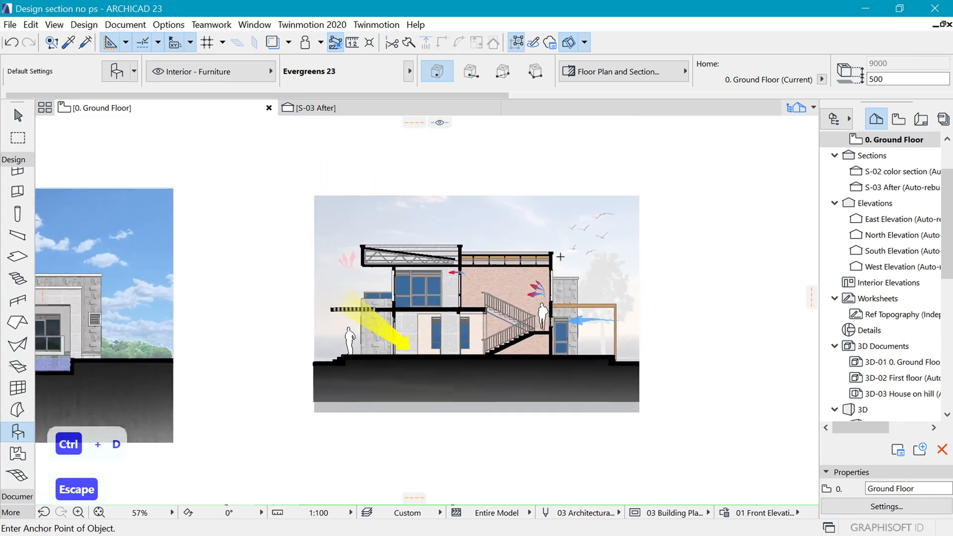
scroll(558, 259, up, 1)
scroll(384, 221, up, 4)
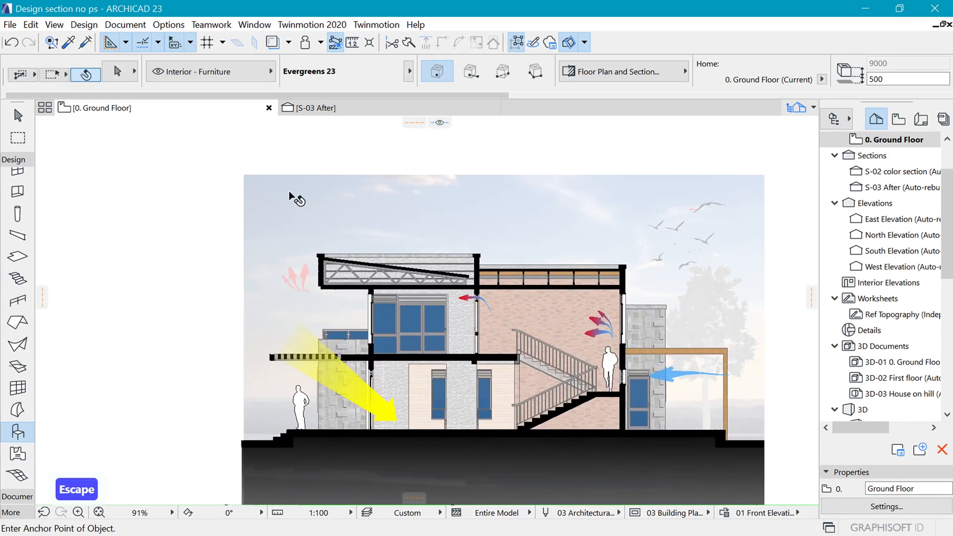
scroll(335, 187, down, 2)
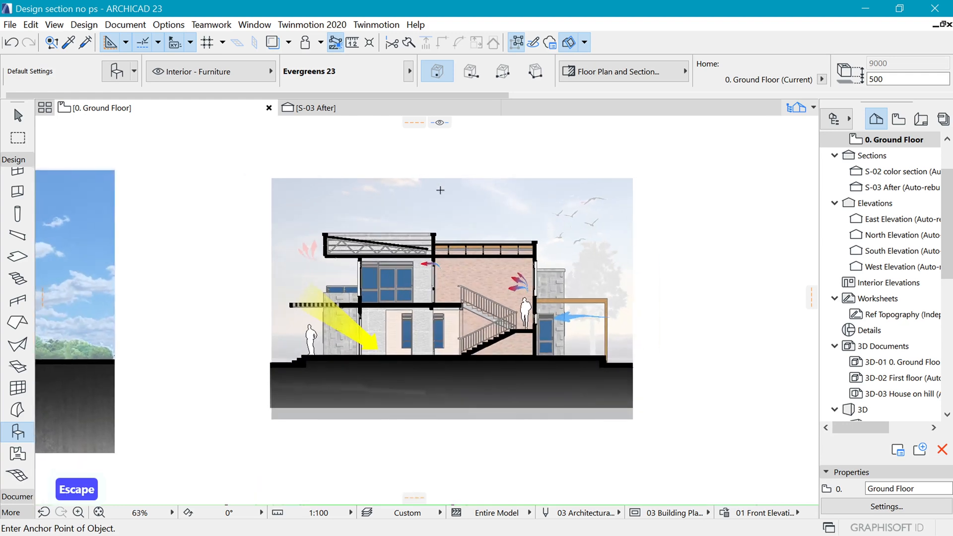
scroll(583, 247, up, 1)
click(617, 273)
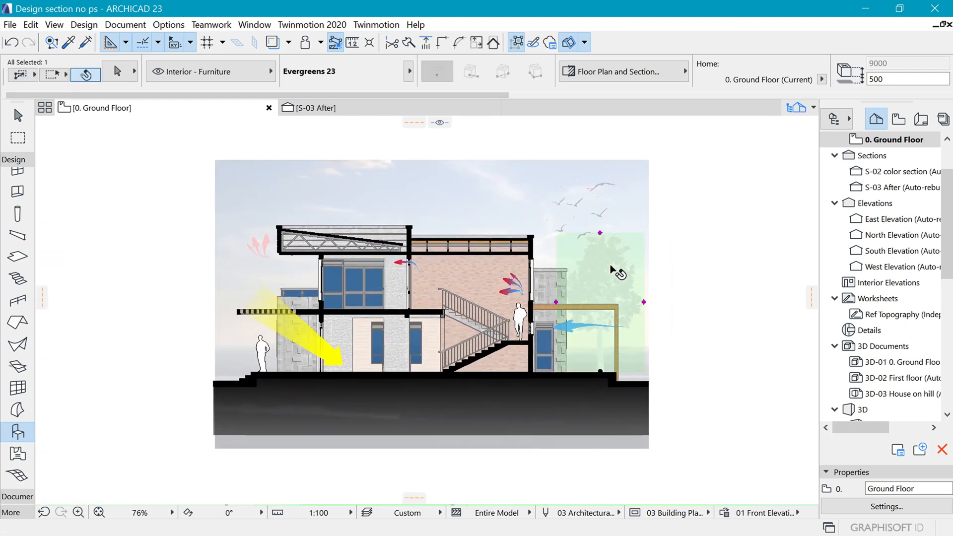
key(ctrl+d)
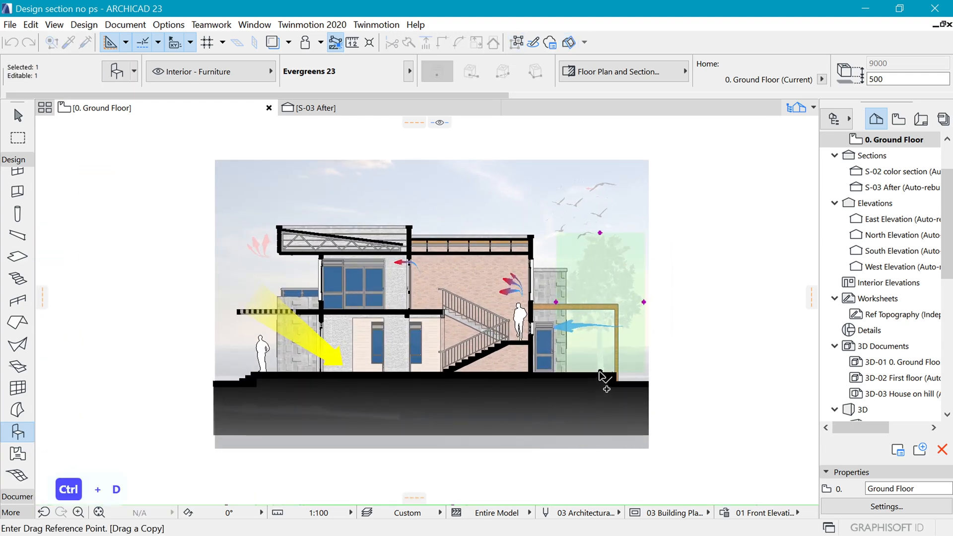
click(600, 372)
click(256, 373)
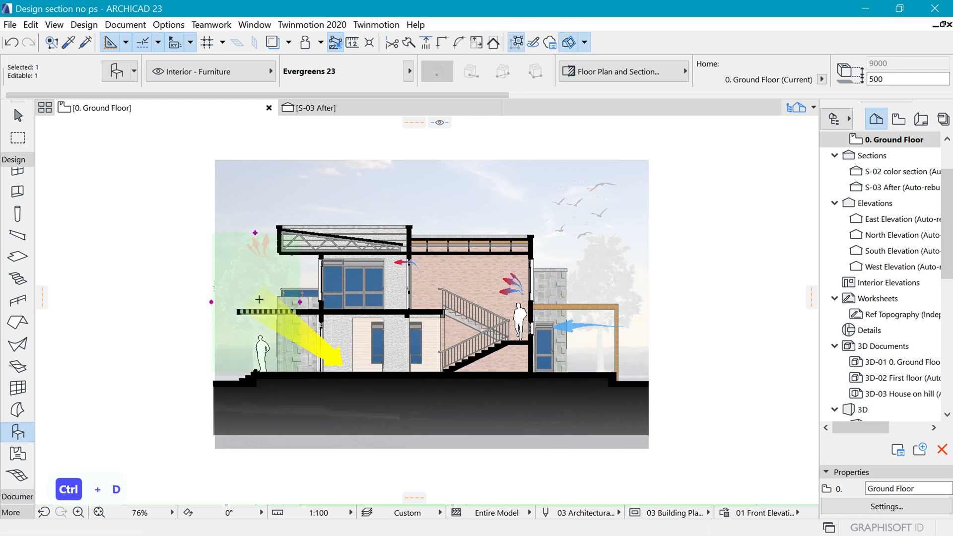
Scale the copied evergreen down from its trunk base to about three quarters of its height.
key(ctrl+k)
click(541, 320)
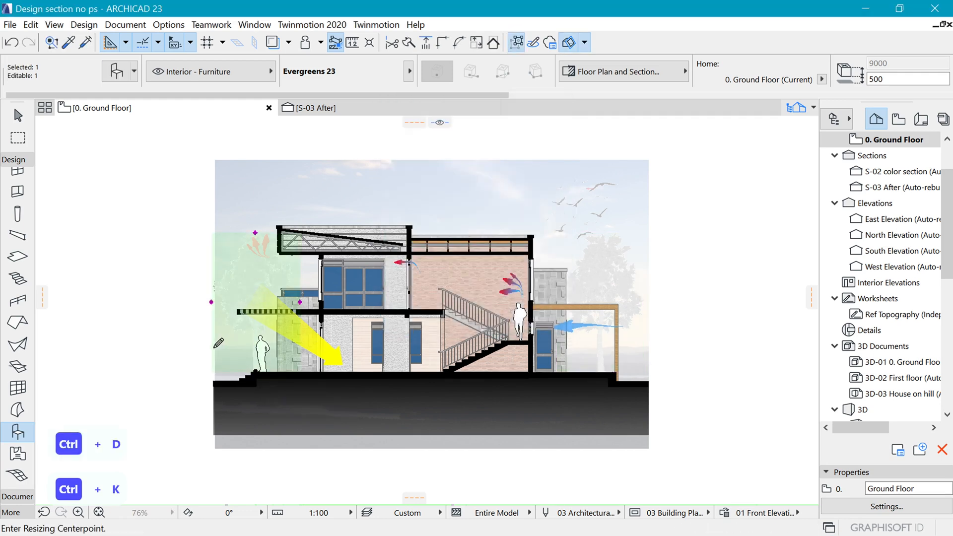
click(256, 372)
click(255, 234)
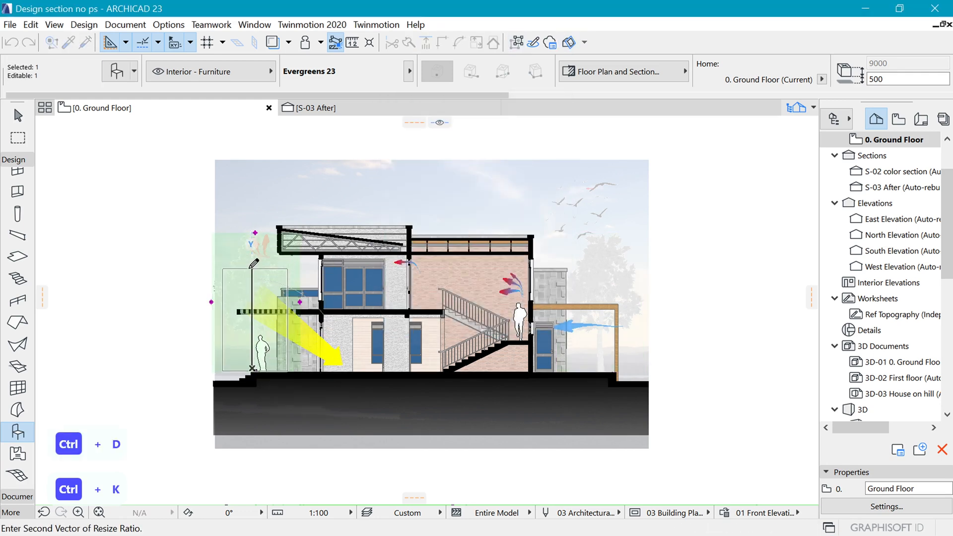
click(255, 270)
Move the copied evergreen outward and down so its trunk stands at the lower entrance steps.
scroll(242, 338, up, 5)
key(ctrl+d)
click(280, 437)
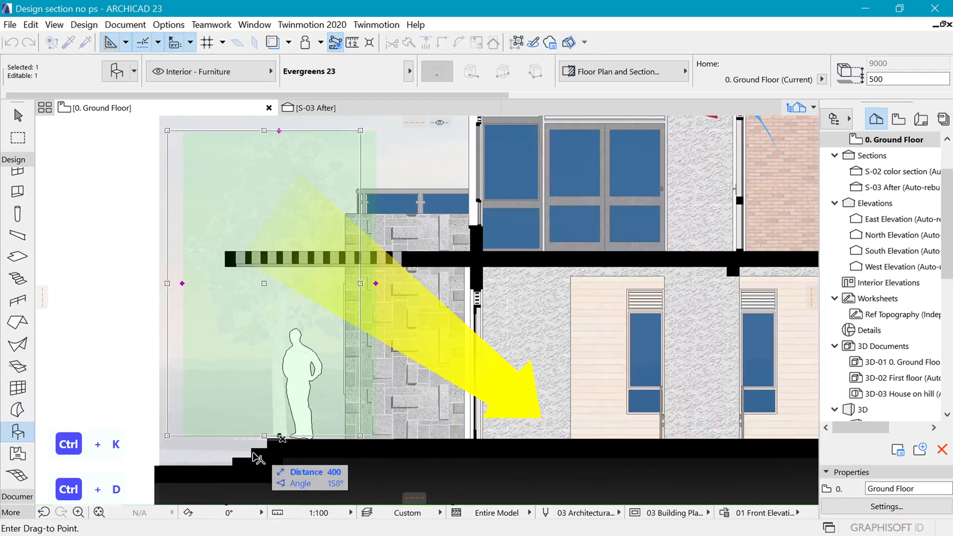
key(Escape)
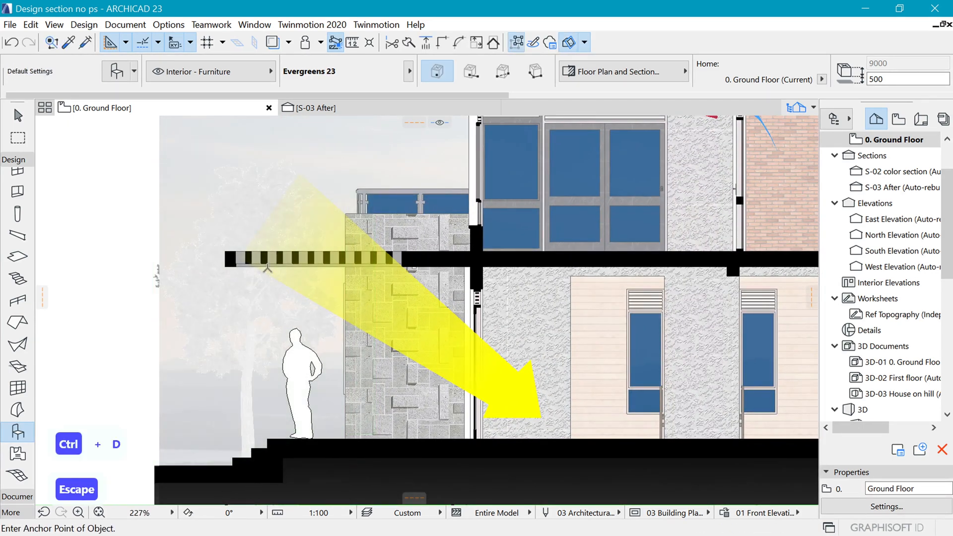
key(shift+Tab)
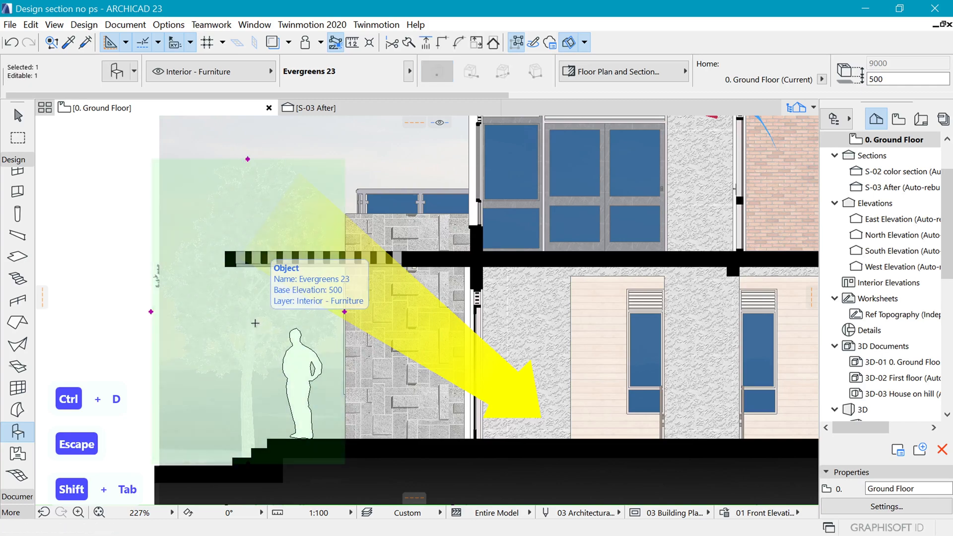
key(ctrl+d)
key(Escape)
scroll(253, 342, down, 6)
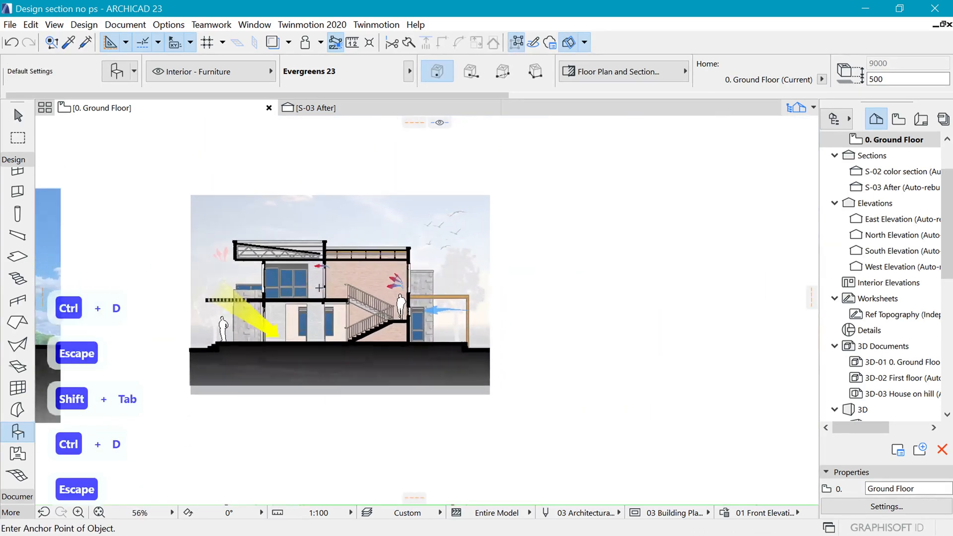
scroll(517, 242, down, 2)
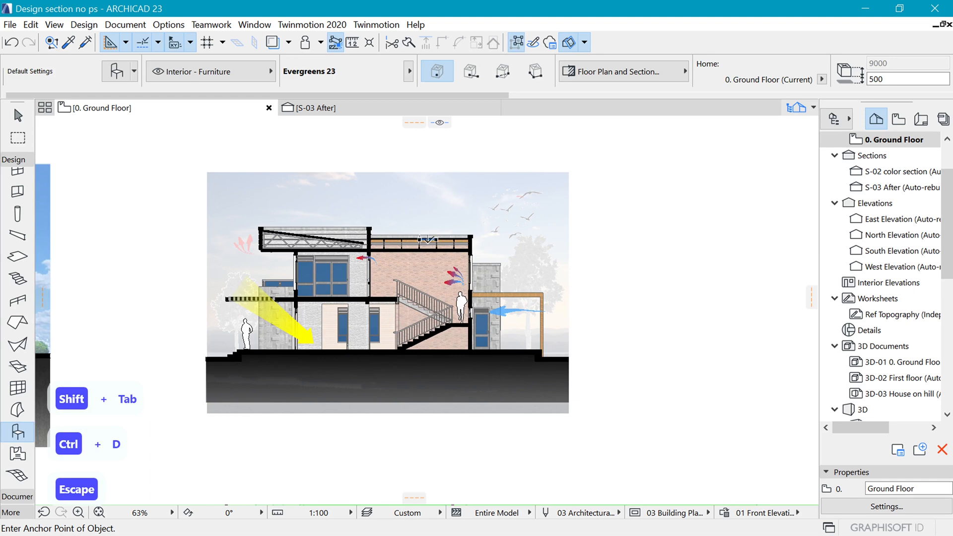
scroll(374, 257, up, 4)
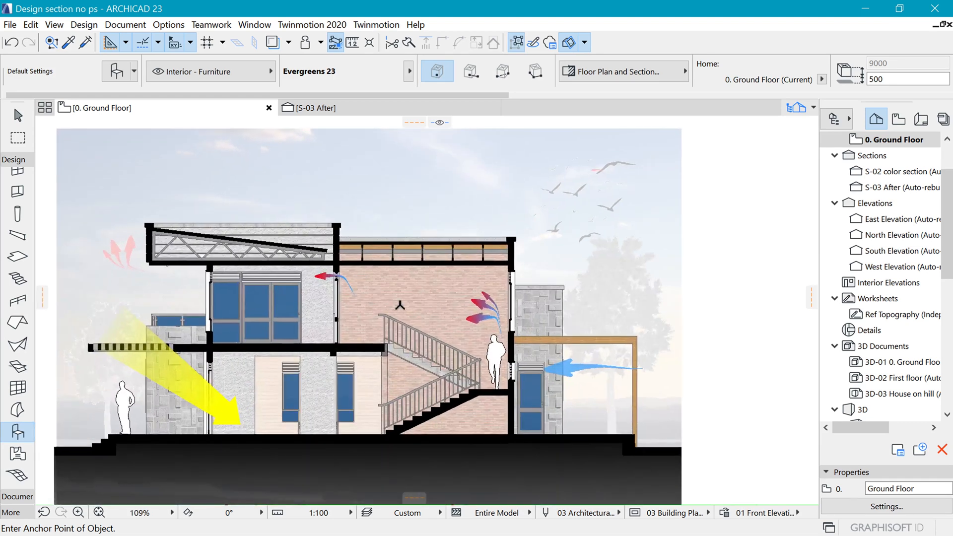
Leave the Object tool and undo the last object operation.
key(Caps_Lock)
key(Escape)
key(ctrl+z)
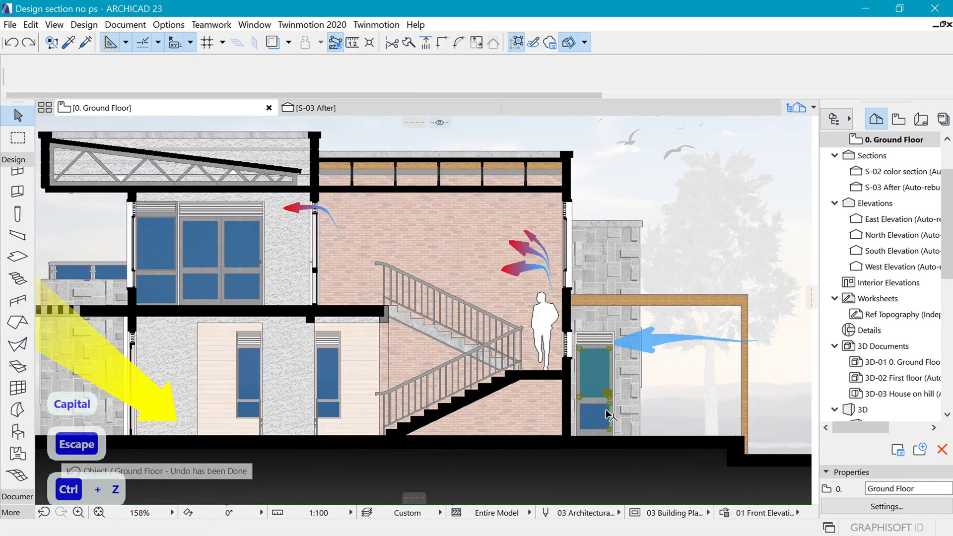
key(Escape)
Select the glass fill in the door's upper pane under the pergola and set its fill type to 50 %.
click(600, 366)
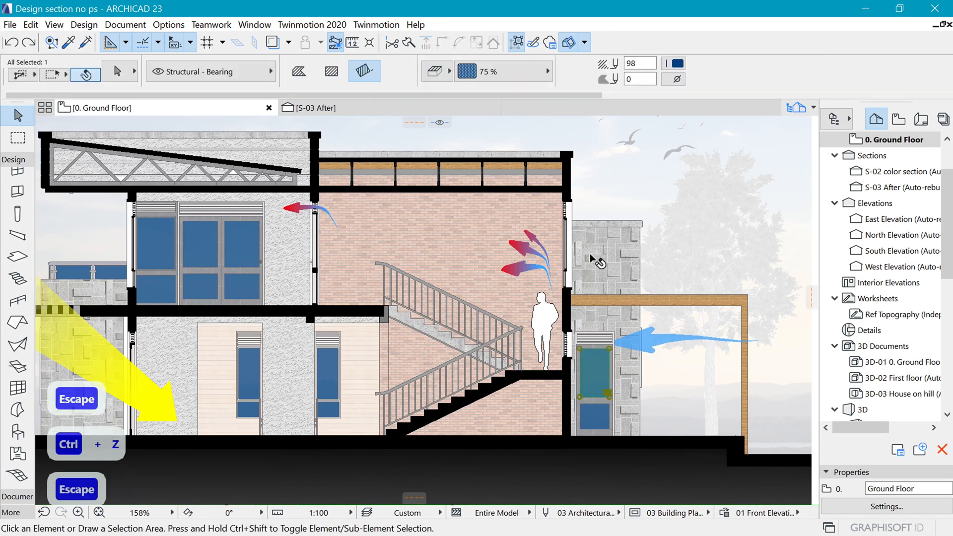
click(674, 78)
click(672, 70)
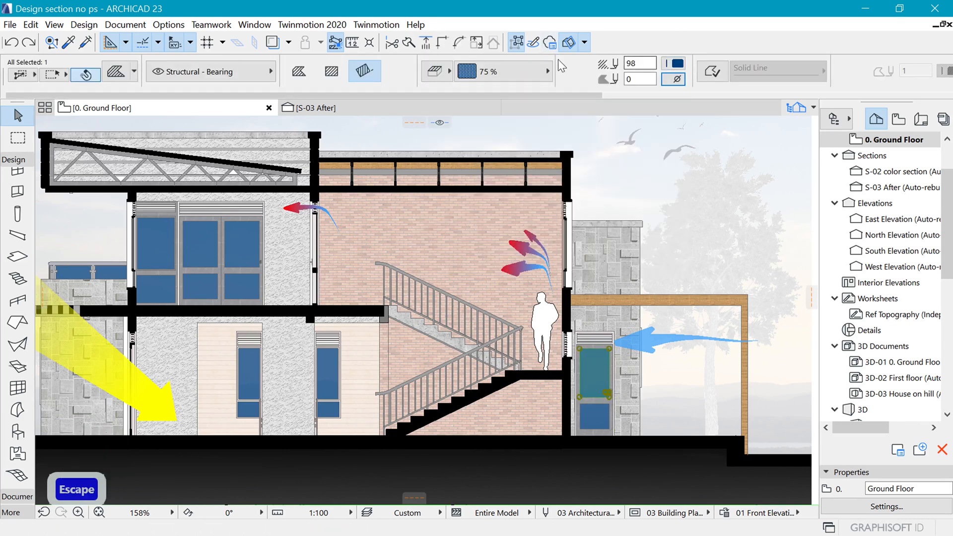
click(494, 73)
click(55, 138)
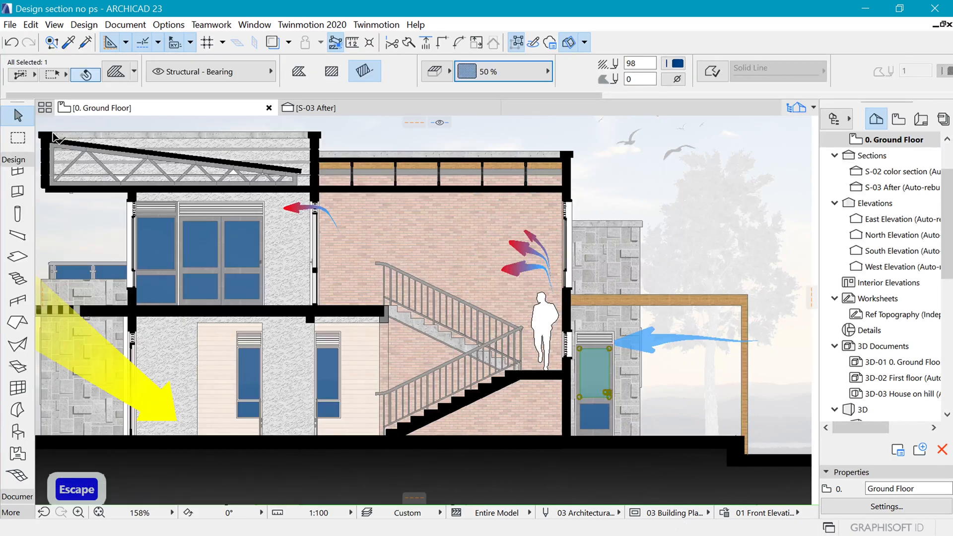
click(676, 63)
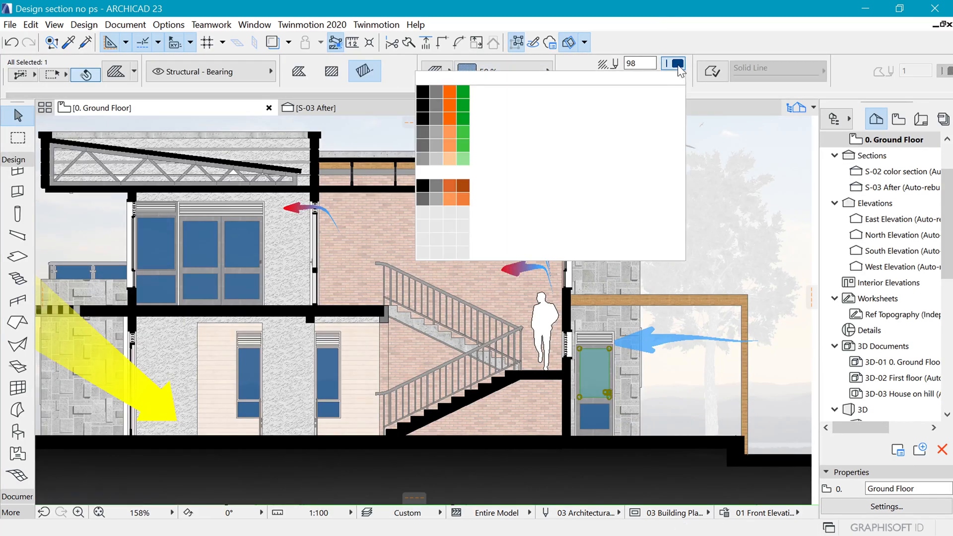
key(Escape)
click(676, 64)
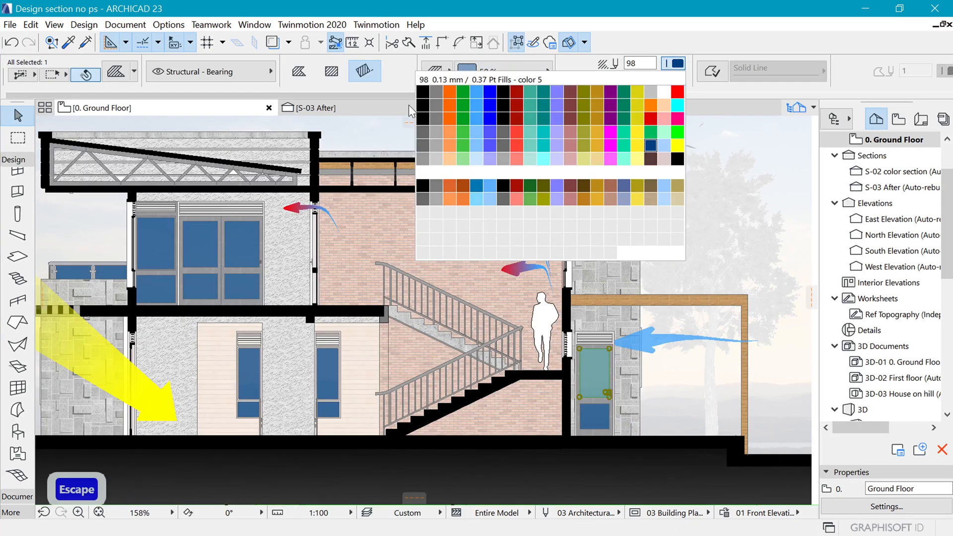
key(Escape)
click(676, 79)
key(Escape)
Change the selected door pane's fill type to the 25 % solid fill and deselect it.
click(514, 69)
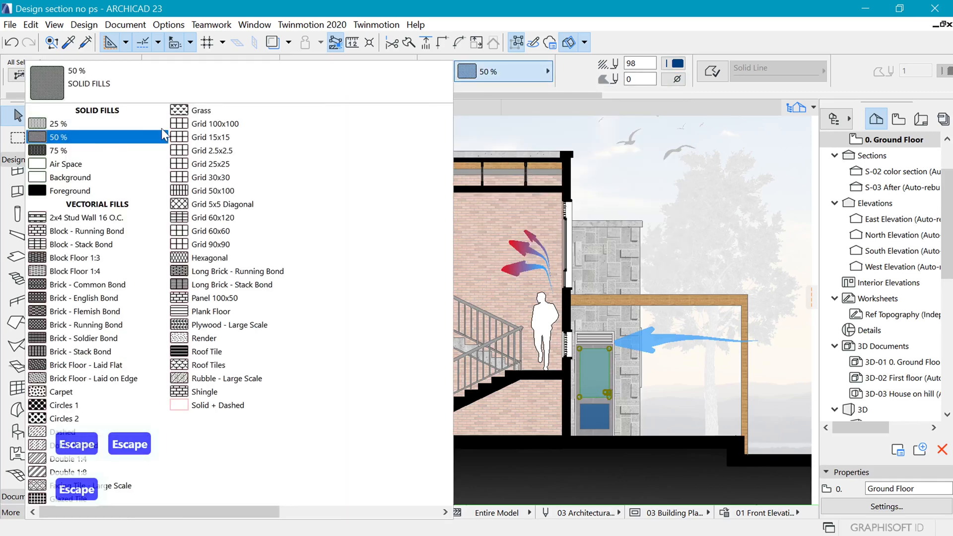
key(Escape)
key(Escape)
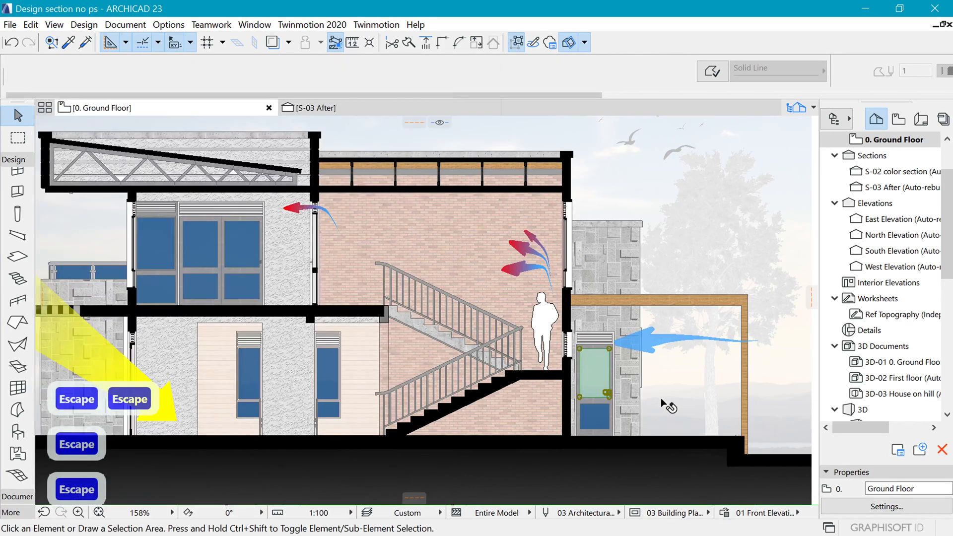
Pick up the 25 % fill settings from the door's upper pane and transfer them to its lower pane.
scroll(603, 393, up, 3)
key(super)
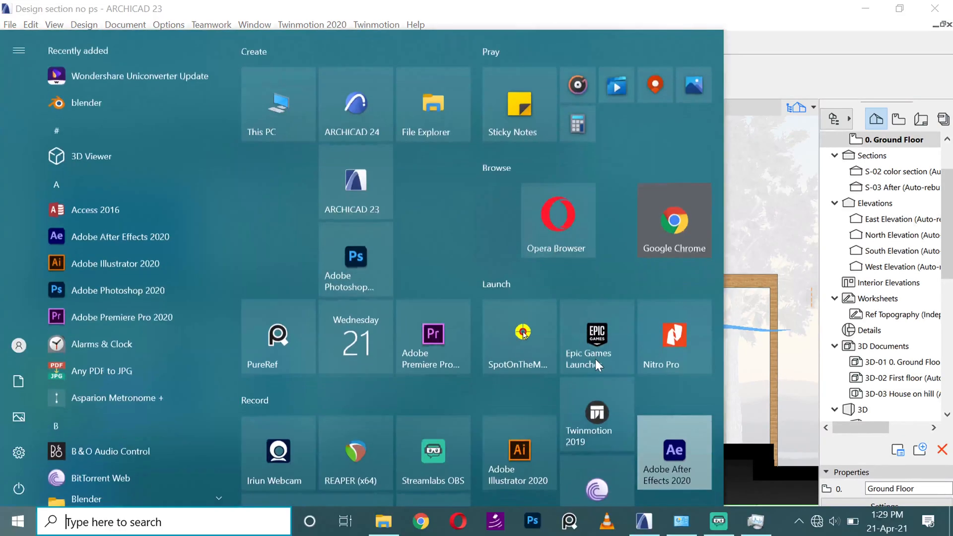
key(Escape)
alt+click(605, 376)
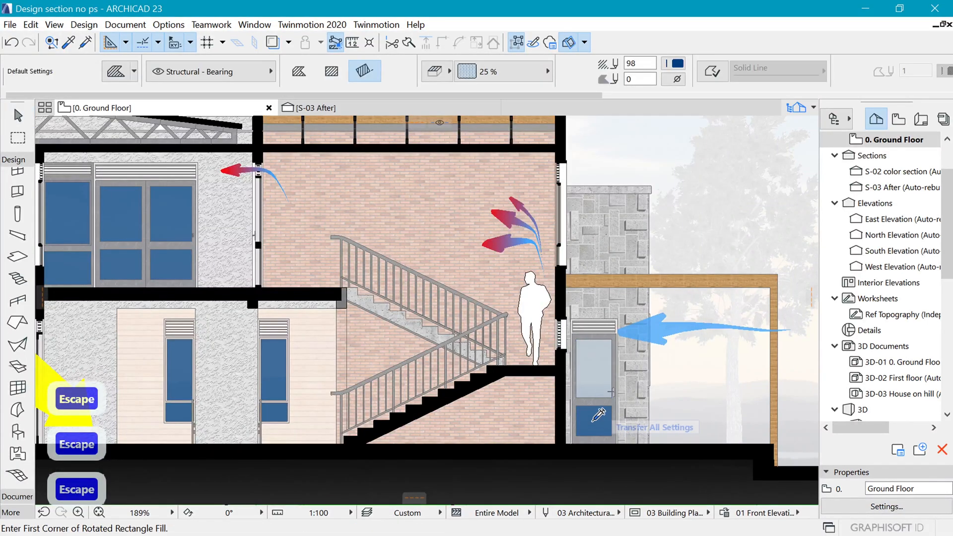
Transfer the 25 % fill settings to the upper-floor window panes and the double door's glass panes.
scroll(421, 343, down, 1)
scroll(328, 298, up, 3)
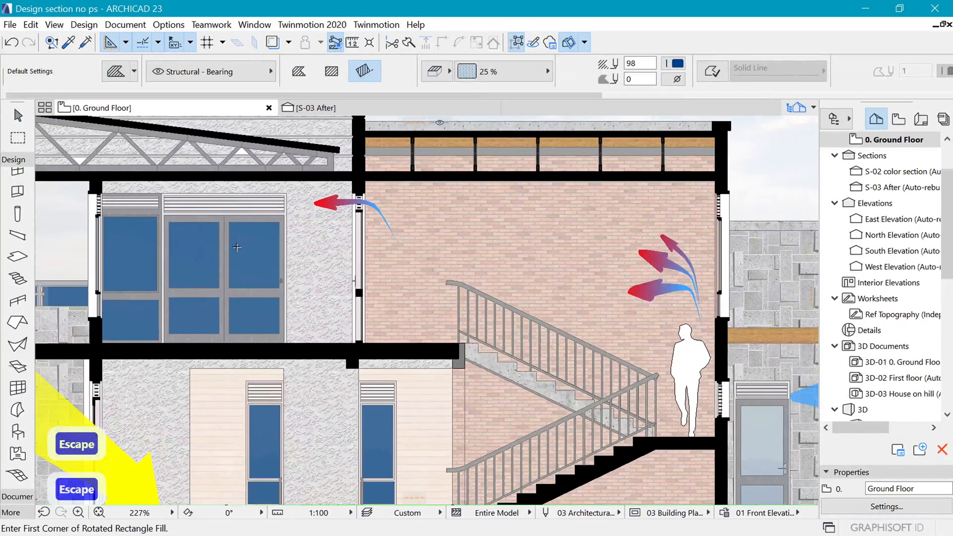
click(129, 255)
click(143, 316)
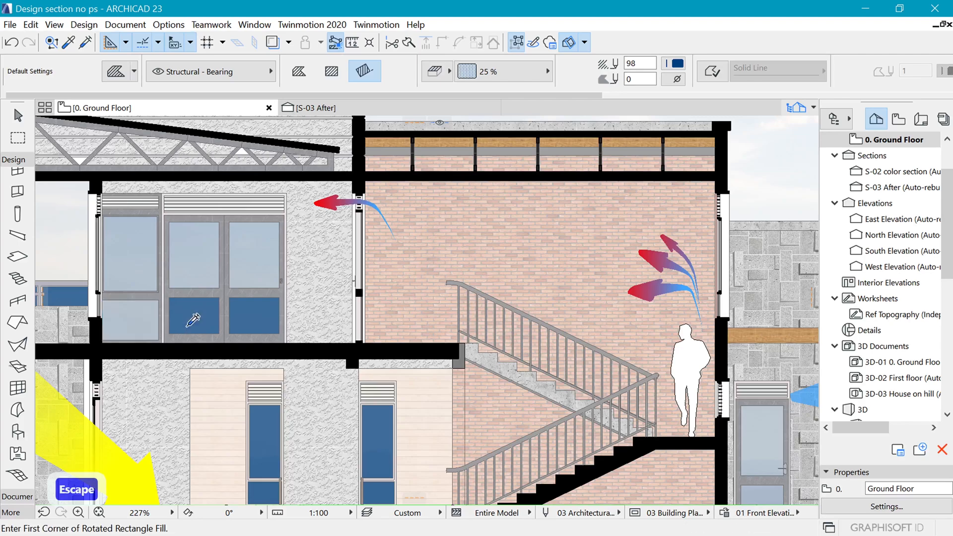
click(194, 318)
Transfer the 25 % fill settings to the upper and lower glass panes of both ground-floor windows.
click(265, 424)
scroll(268, 420, up, 3)
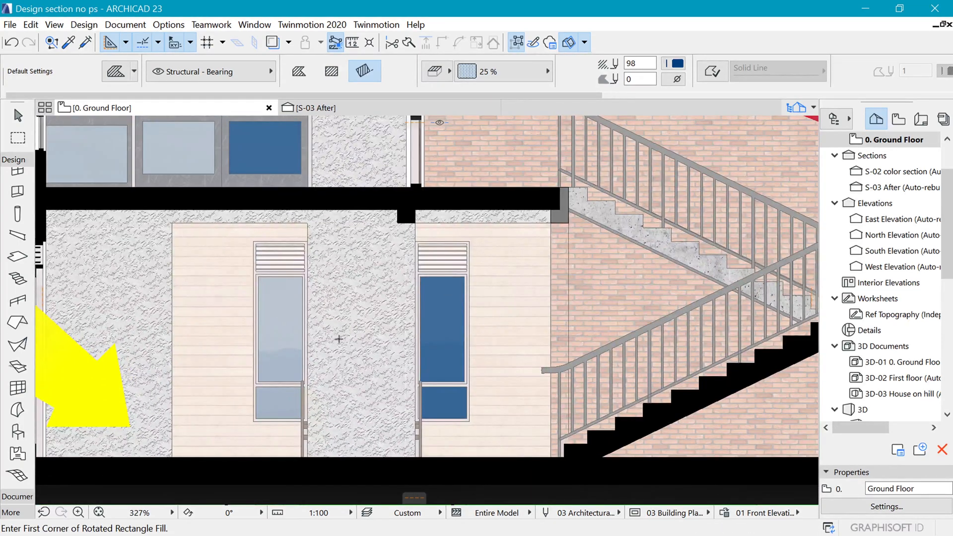
click(461, 298)
click(457, 401)
Transfer the 25 % fill settings to the glass panels of the balcony railing.
scroll(451, 351, down, 3)
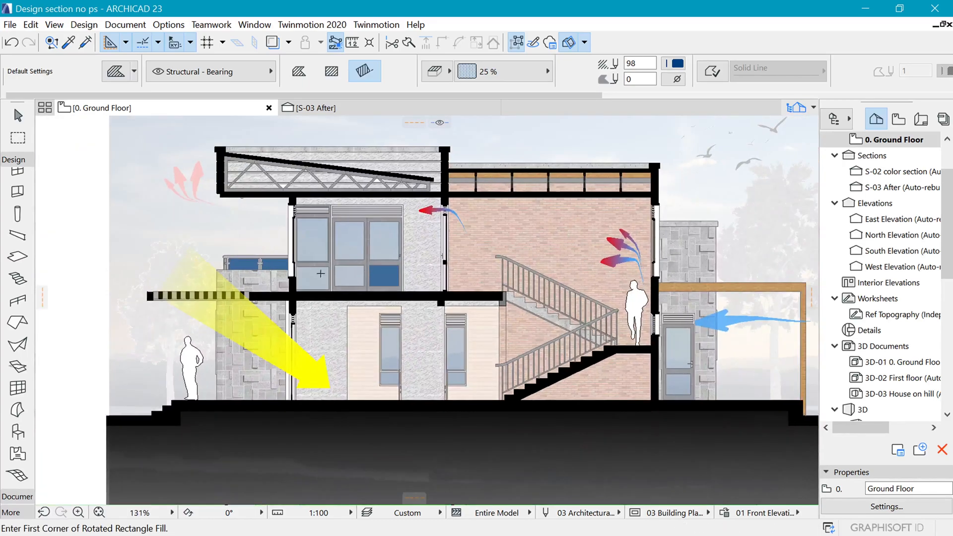
scroll(275, 277, up, 2)
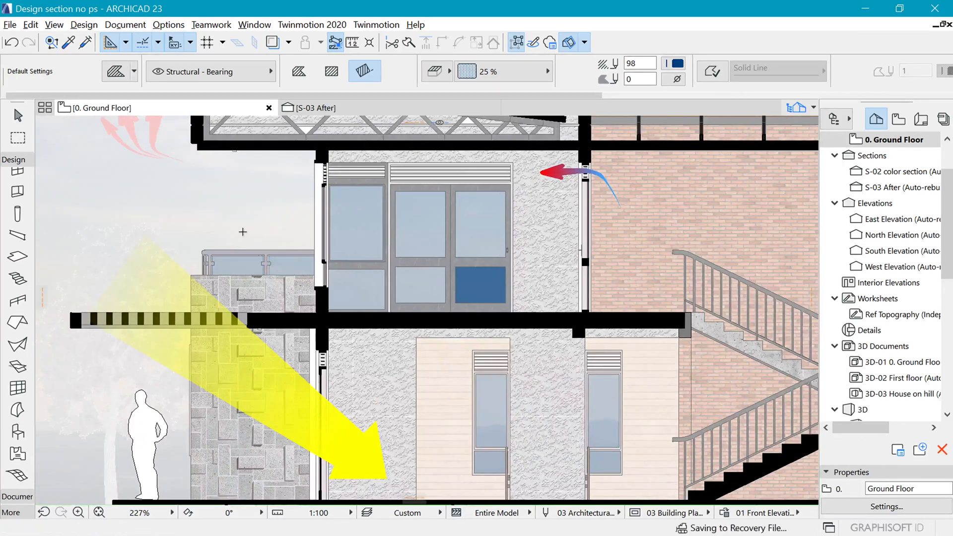
scroll(237, 257, down, 3)
scroll(321, 257, up, 2)
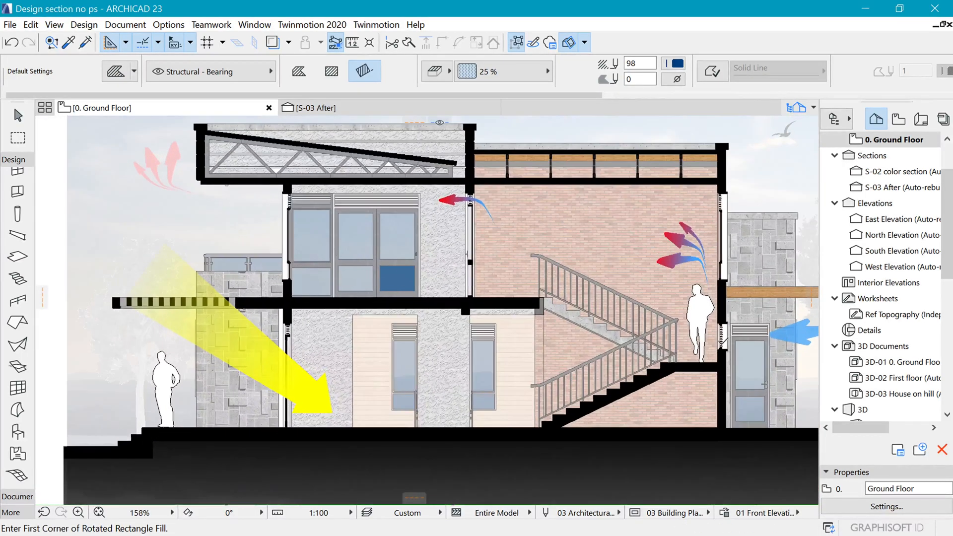
Pick up the object settings of the walking man silhouette on the stair landing.
shift+click(716, 319)
key(Escape)
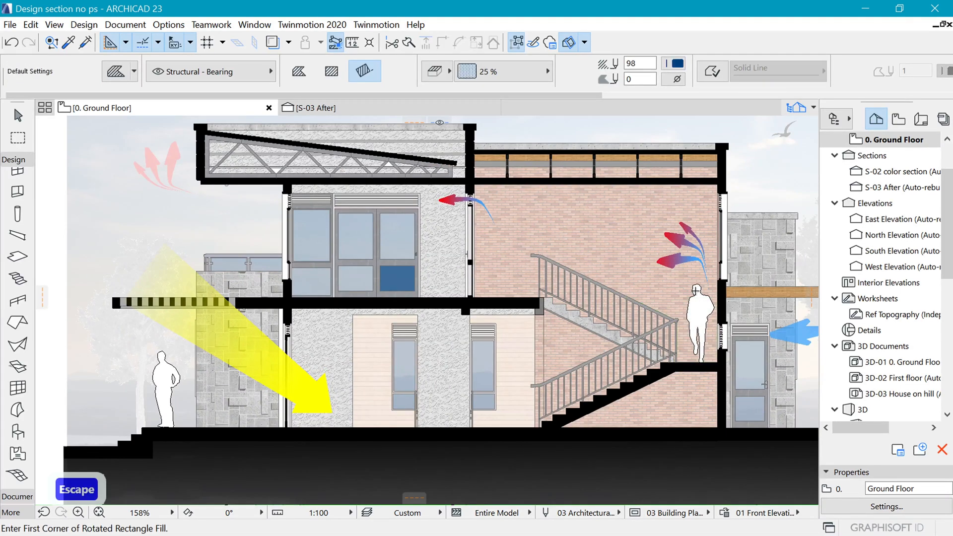
key(Escape)
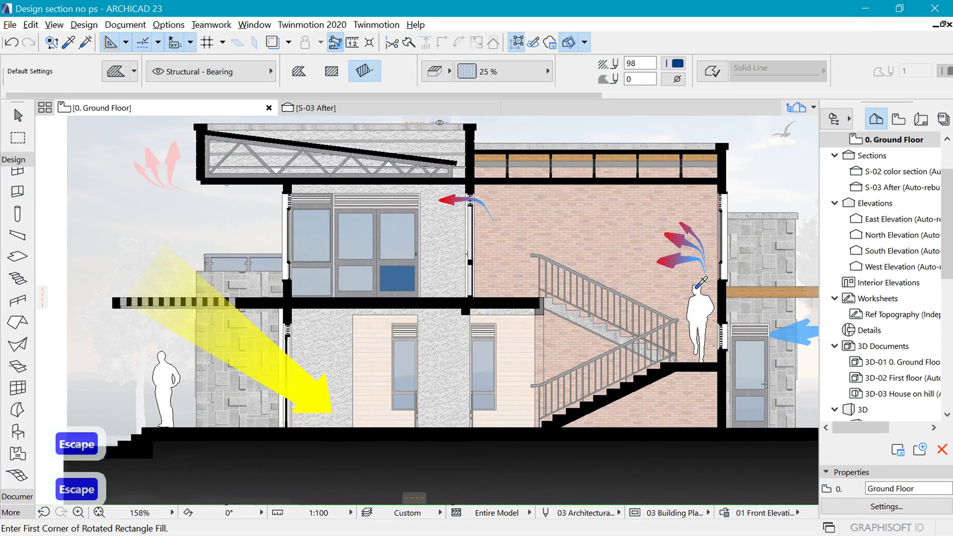
alt+click(699, 298)
Search the object library for "MAN", choose Woman Contour 02 23 and set its fill type to Background.
scroll(199, 251, up, 2)
scroll(259, 271, up, 1)
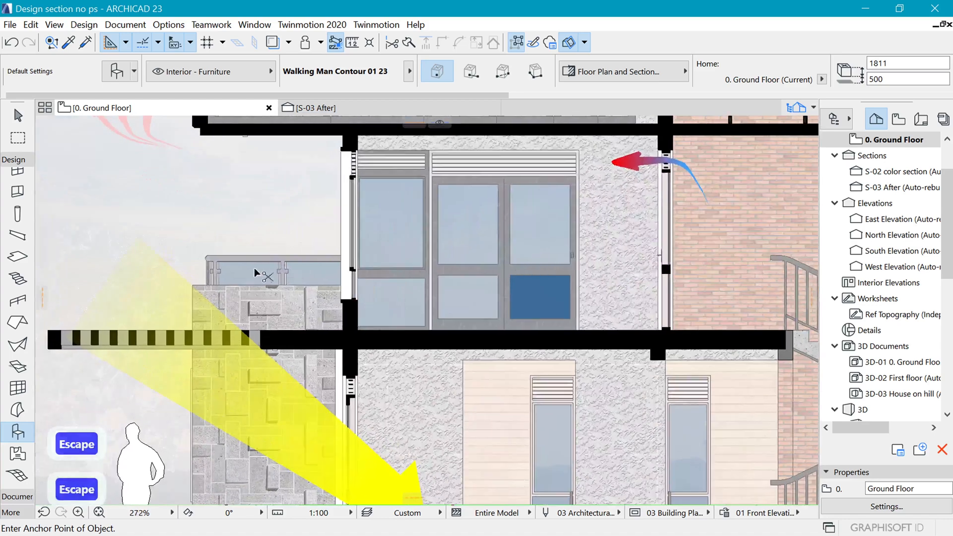
key(ctrl+t)
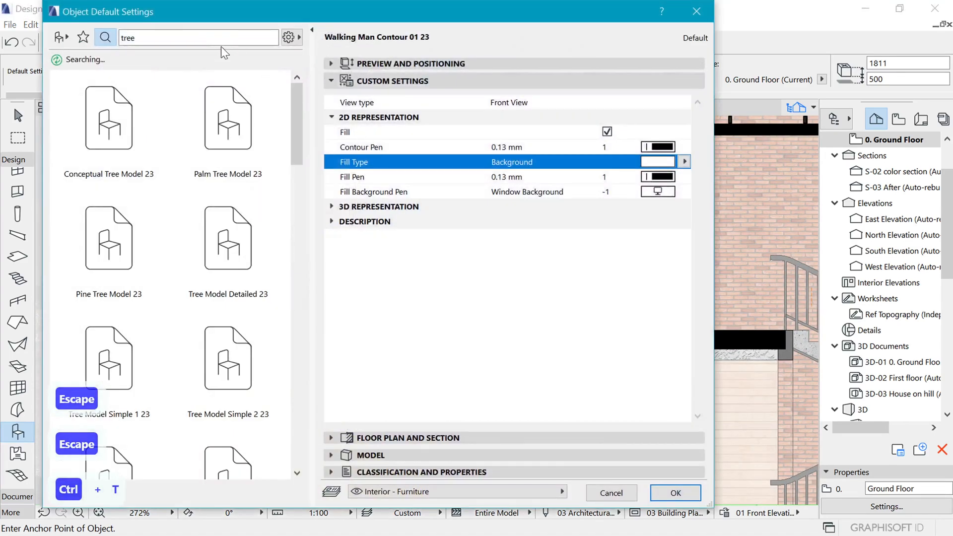
text(MA)
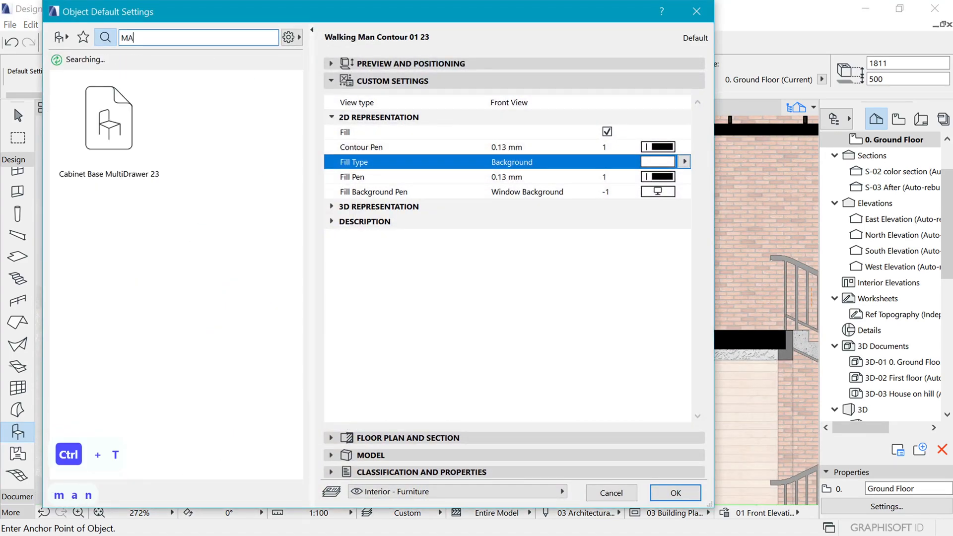
text(N)
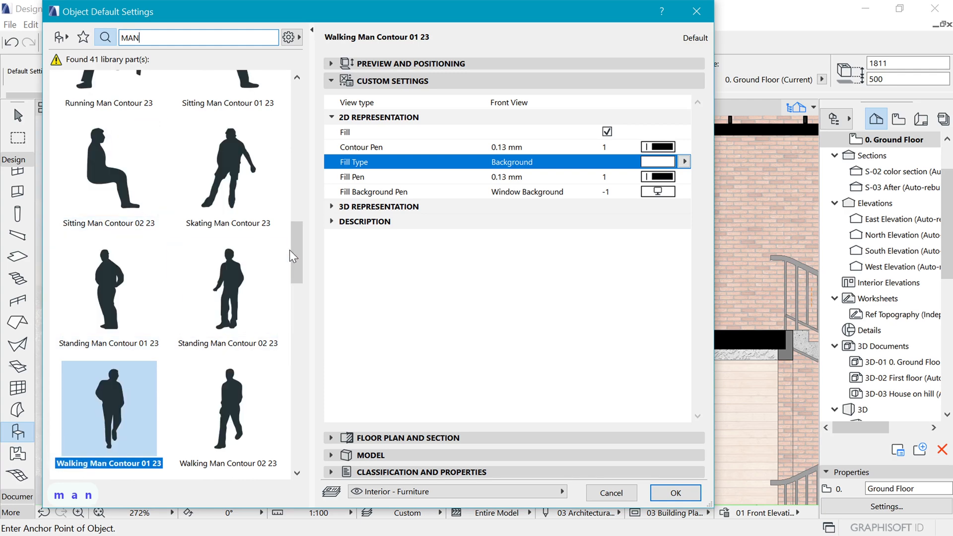
drag(290, 249, 288, 375)
click(138, 261)
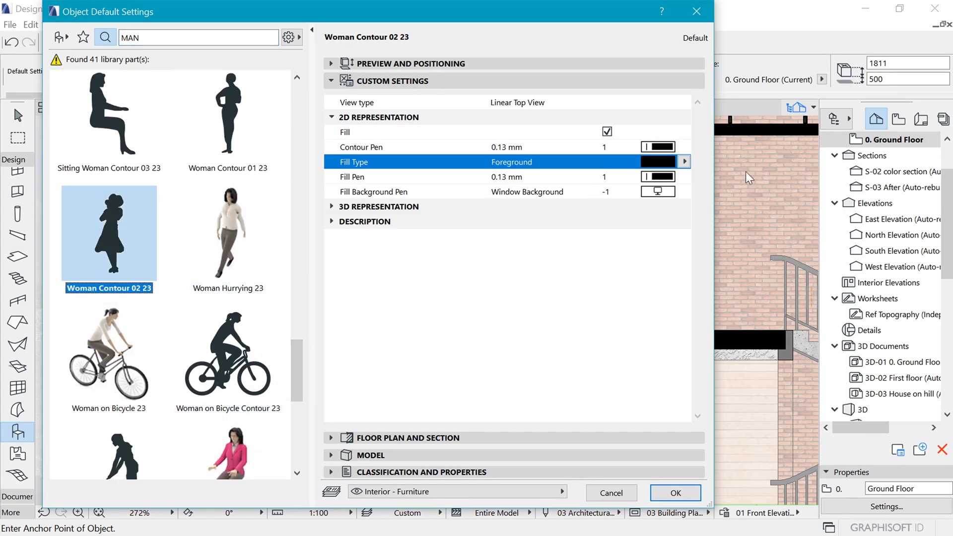
click(685, 162)
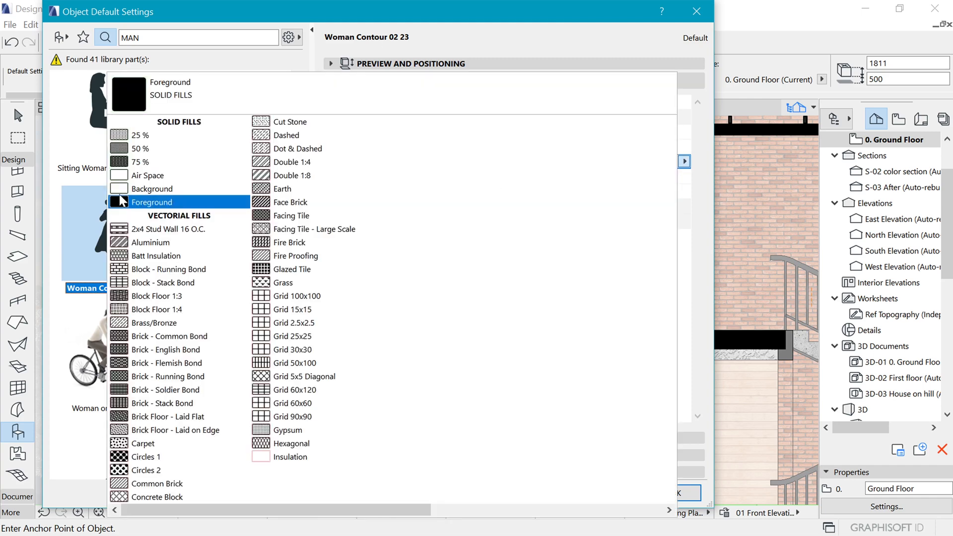
click(156, 187)
click(678, 492)
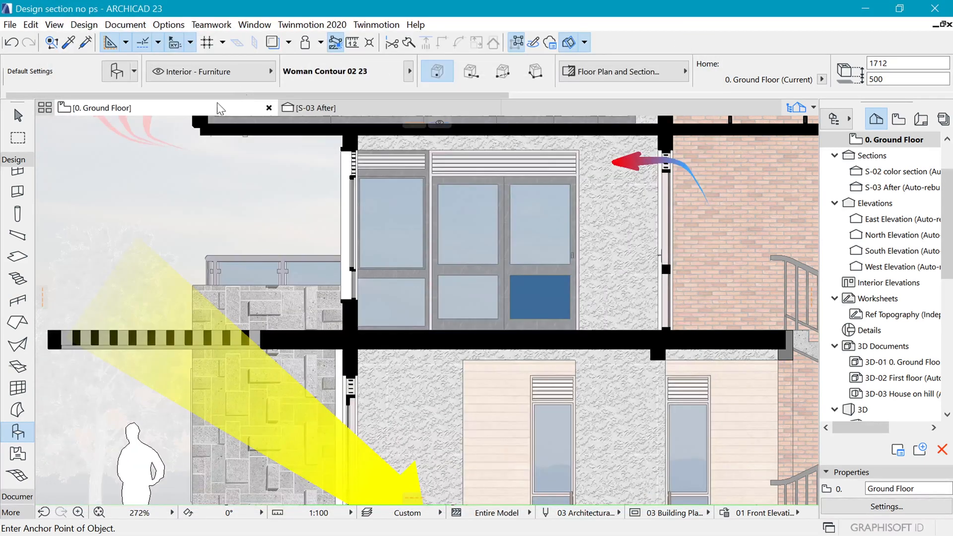
Place the woman contour on the slab below the balcony railing and set its view type to Front View.
scroll(206, 248, up, 1)
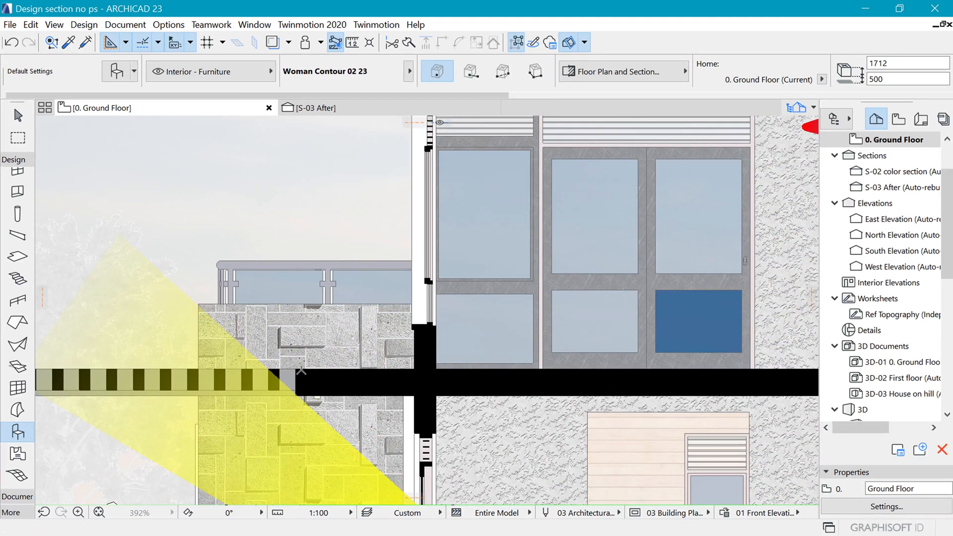
click(308, 367)
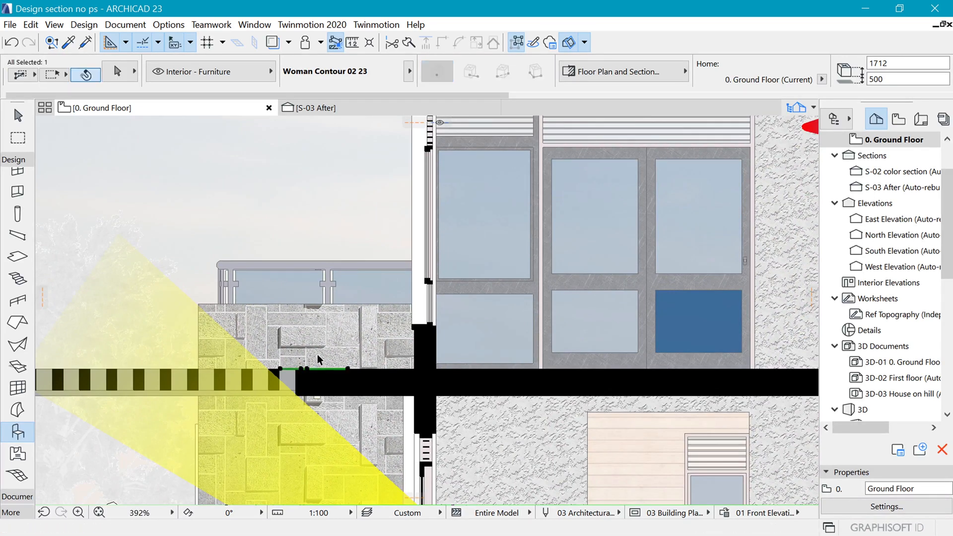
key(ctrl+t)
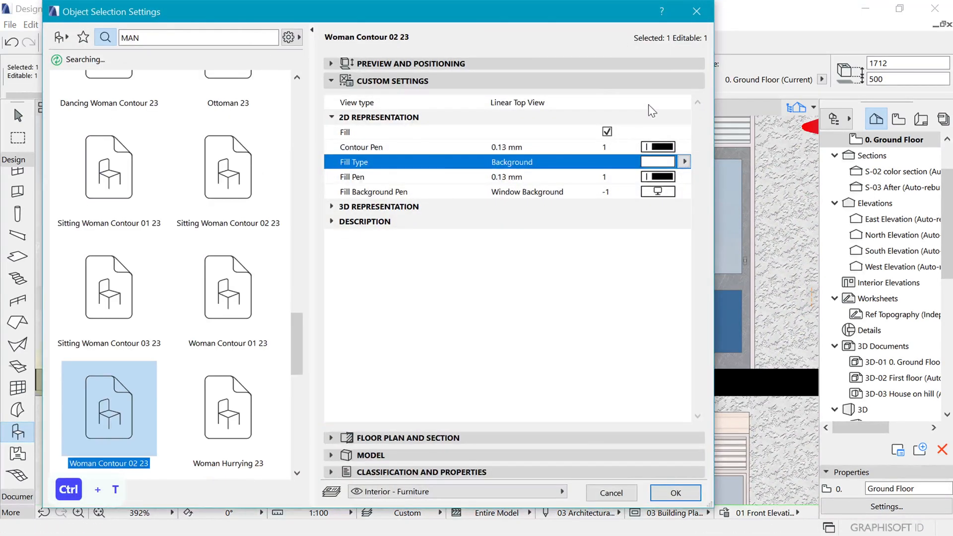
click(553, 100)
click(684, 101)
click(718, 114)
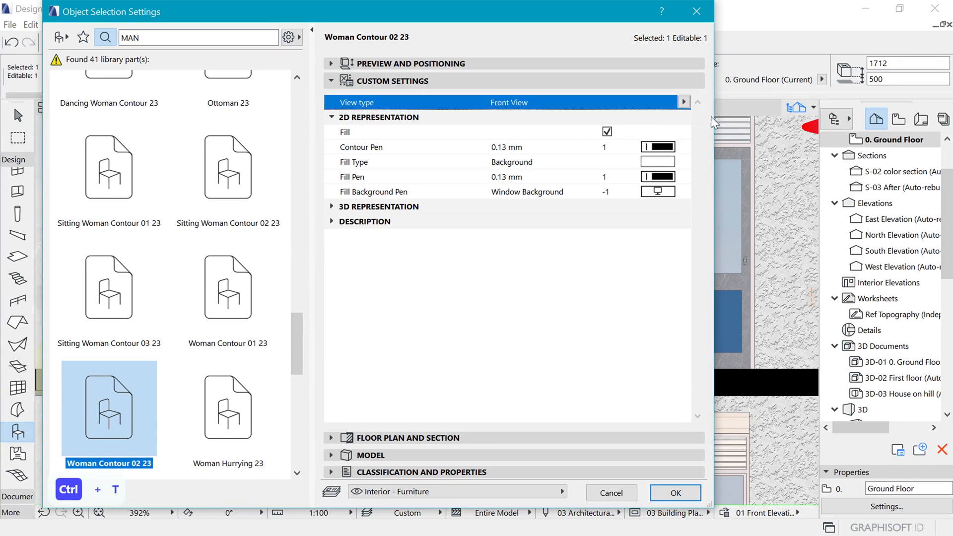
click(676, 493)
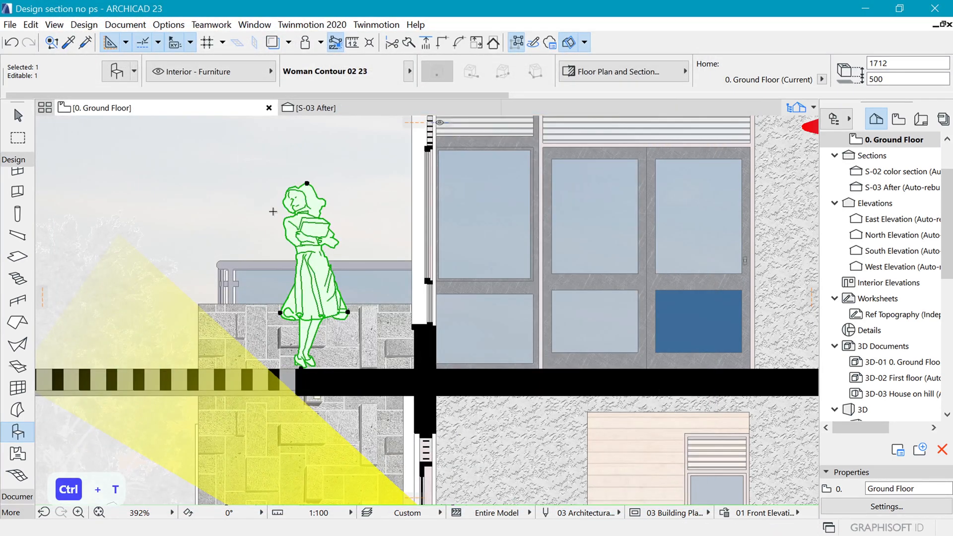
Send the woman silhouette to the back of the display order, bring it forward one level and deselect it.
scroll(280, 306, up, 2)
right_click(311, 189)
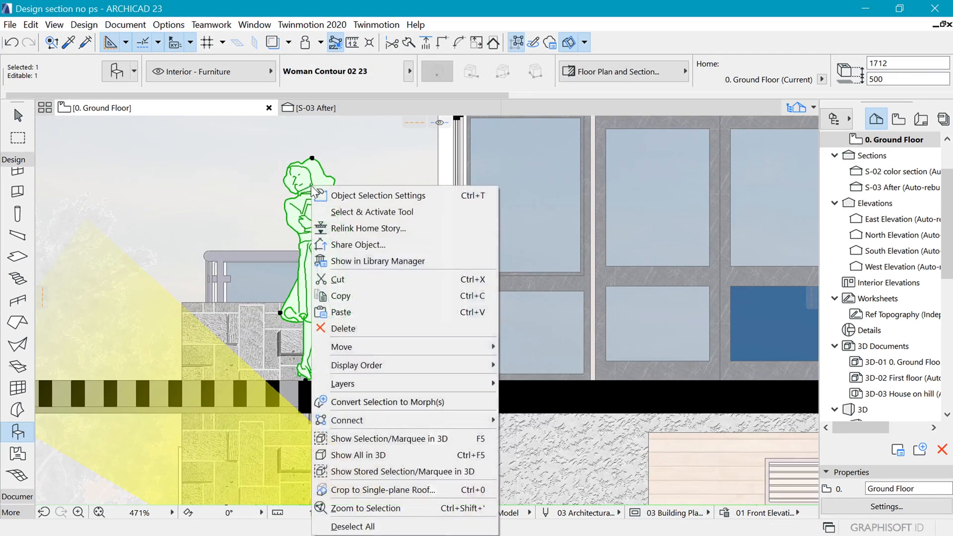
mouse_move(477, 365)
click(563, 416)
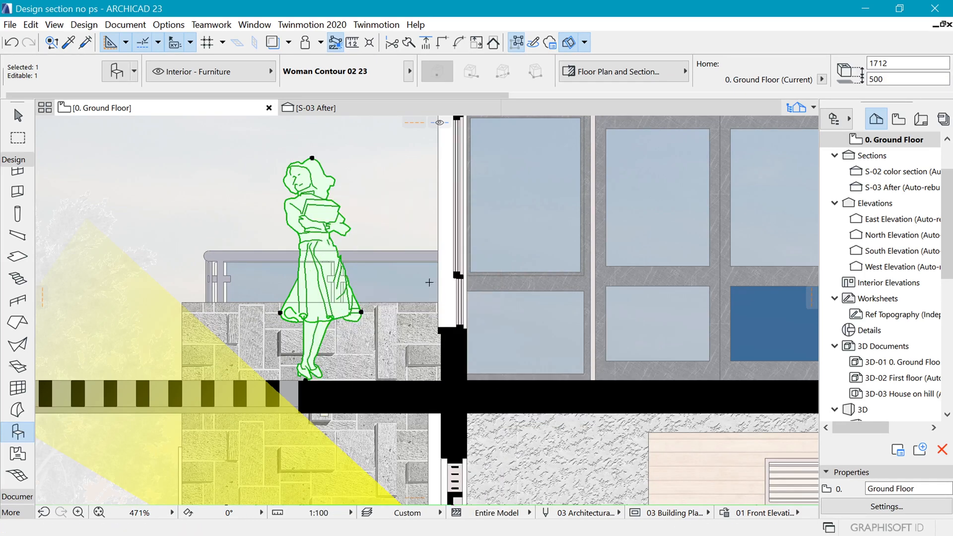
right_click(319, 190)
mouse_move(476, 366)
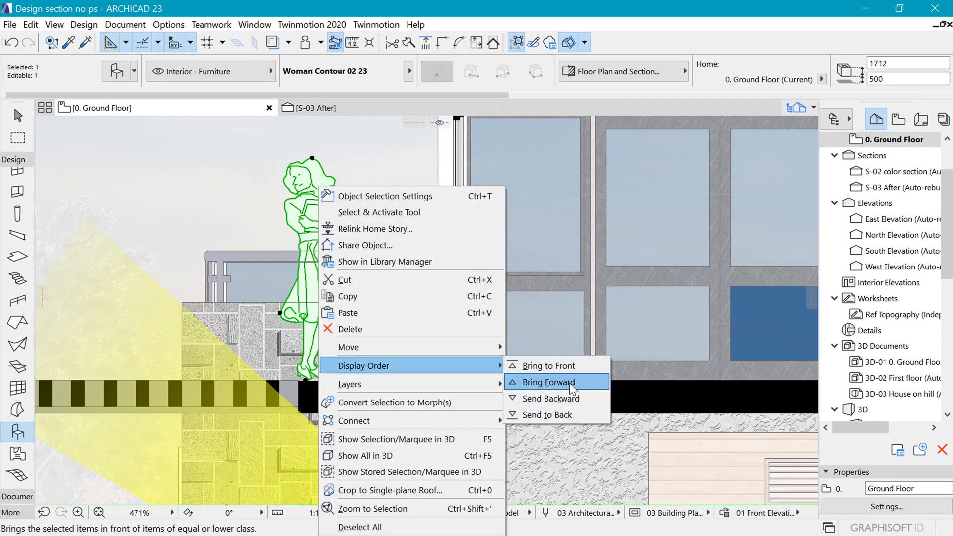
click(570, 383)
key(Escape)
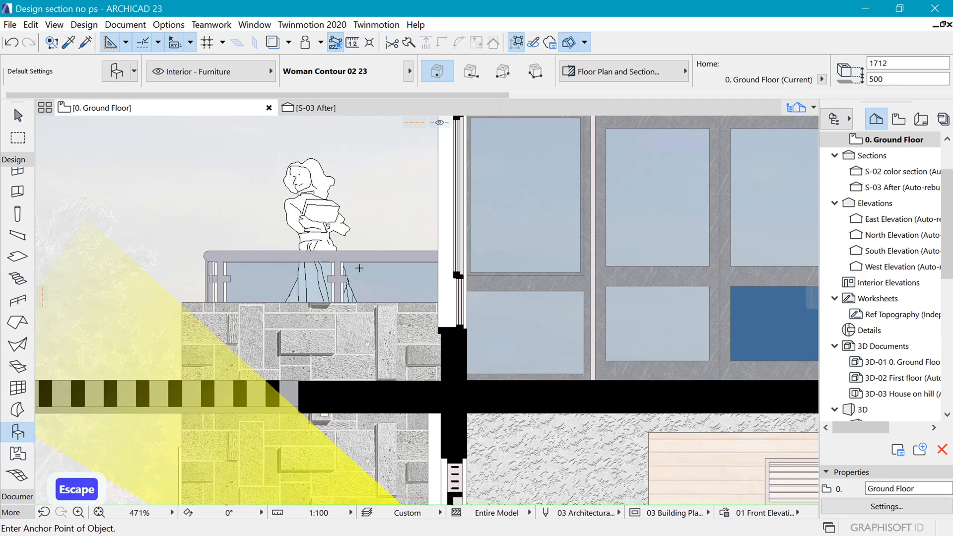
scroll(359, 268, down, 5)
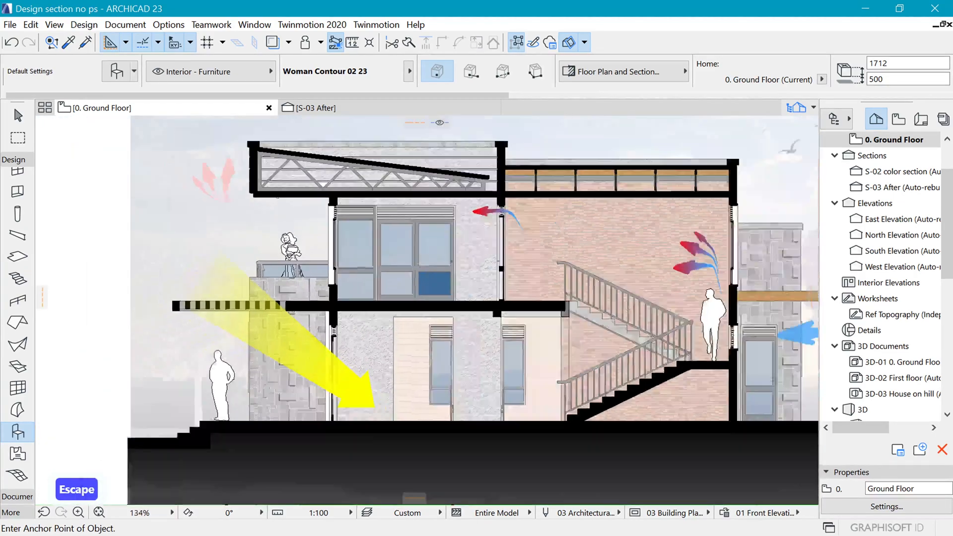
scroll(367, 237, down, 3)
scroll(348, 352, up, 2)
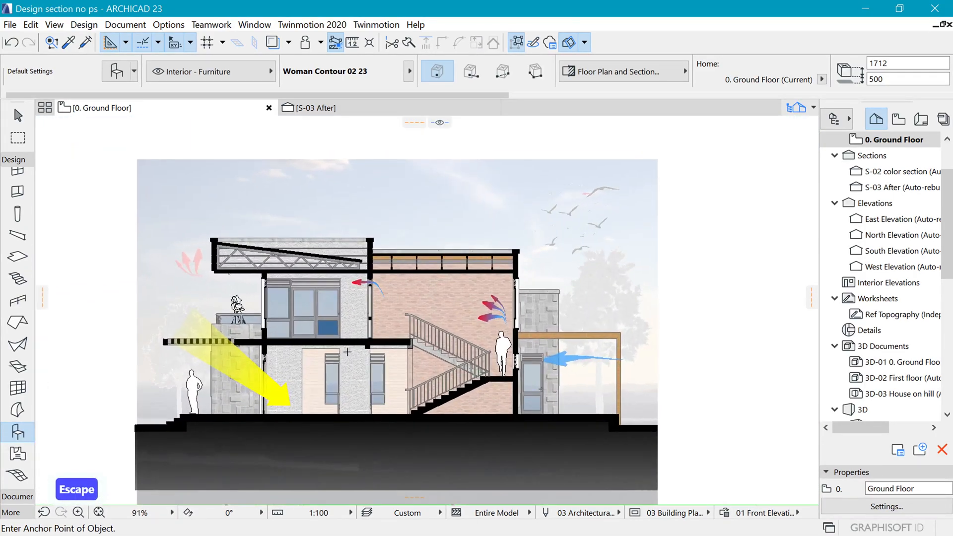
scroll(348, 352, up, 1)
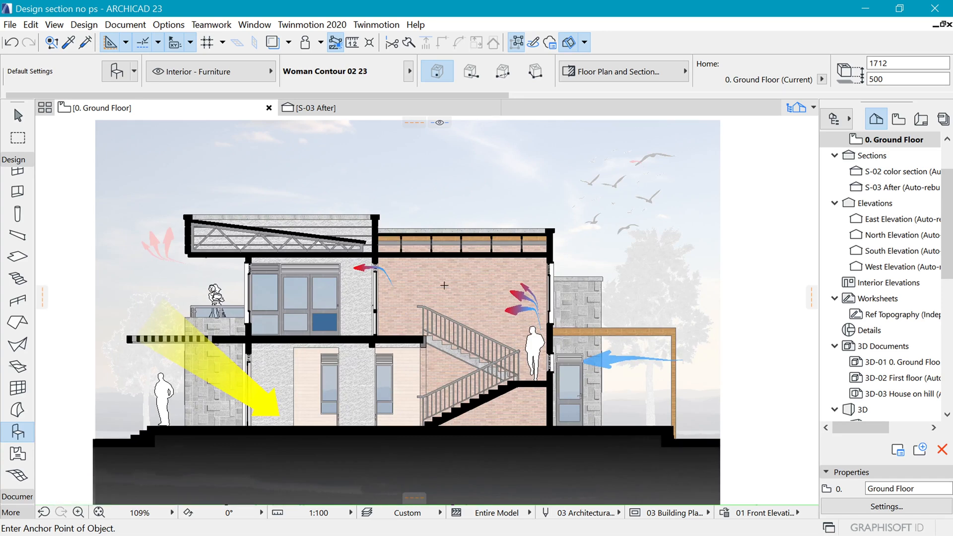